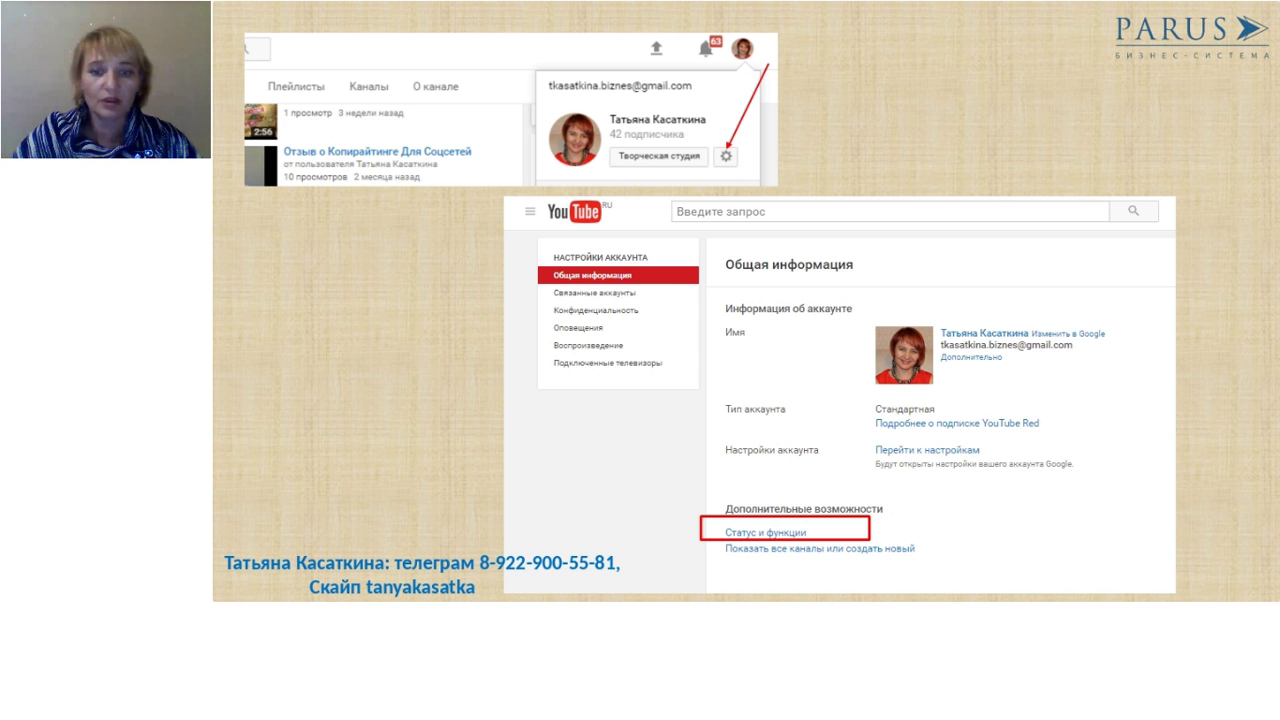
{"action": "key", "text": "Right"}
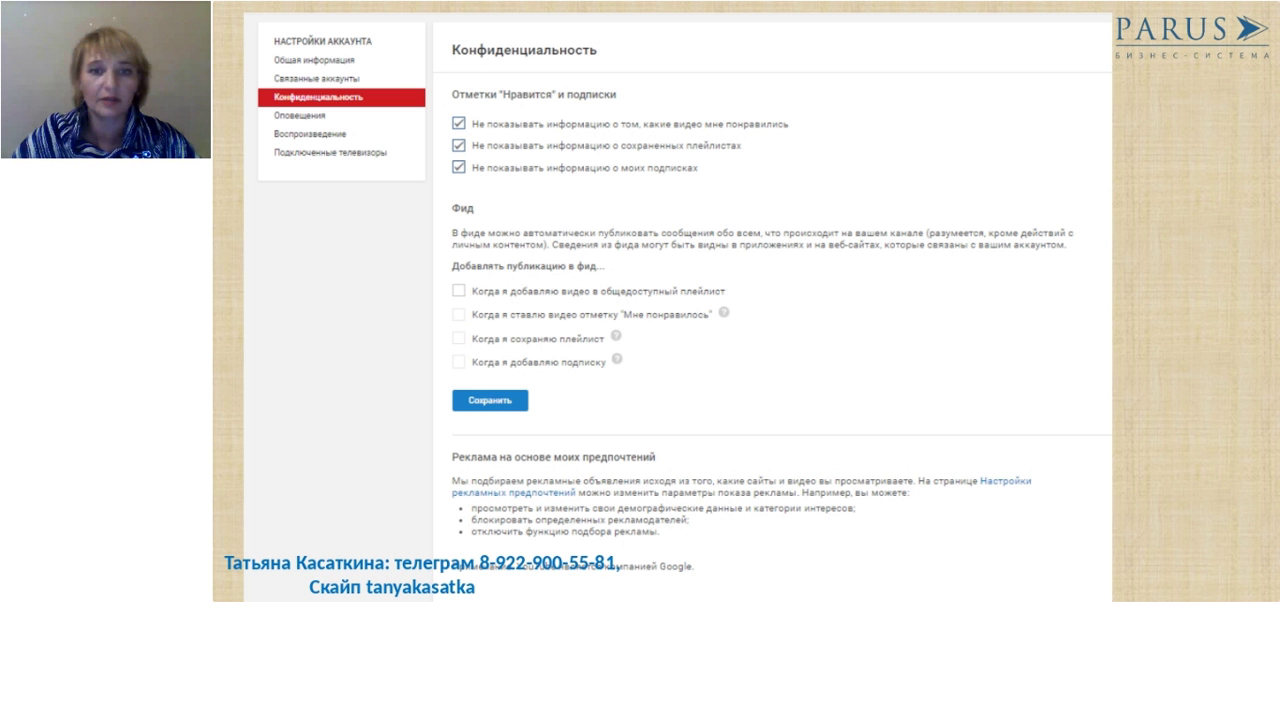
{"action": "key", "text": "Right"}
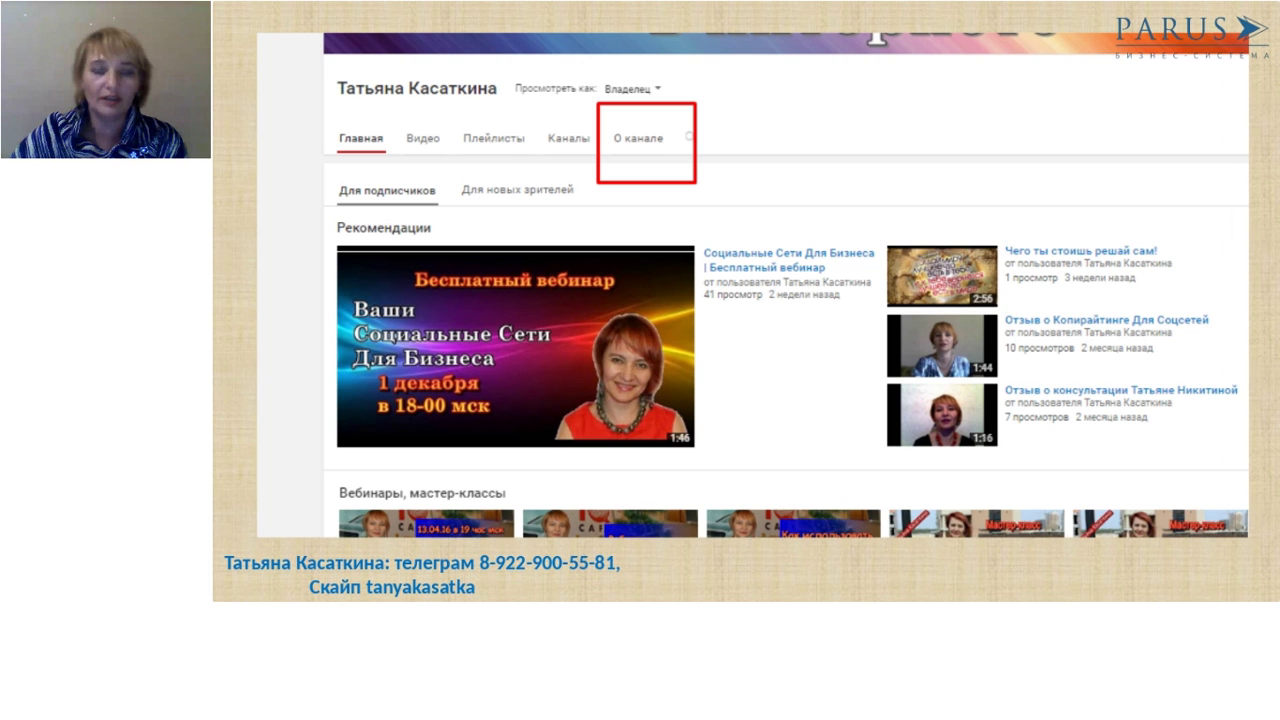
{"action": "key", "text": "Right"}
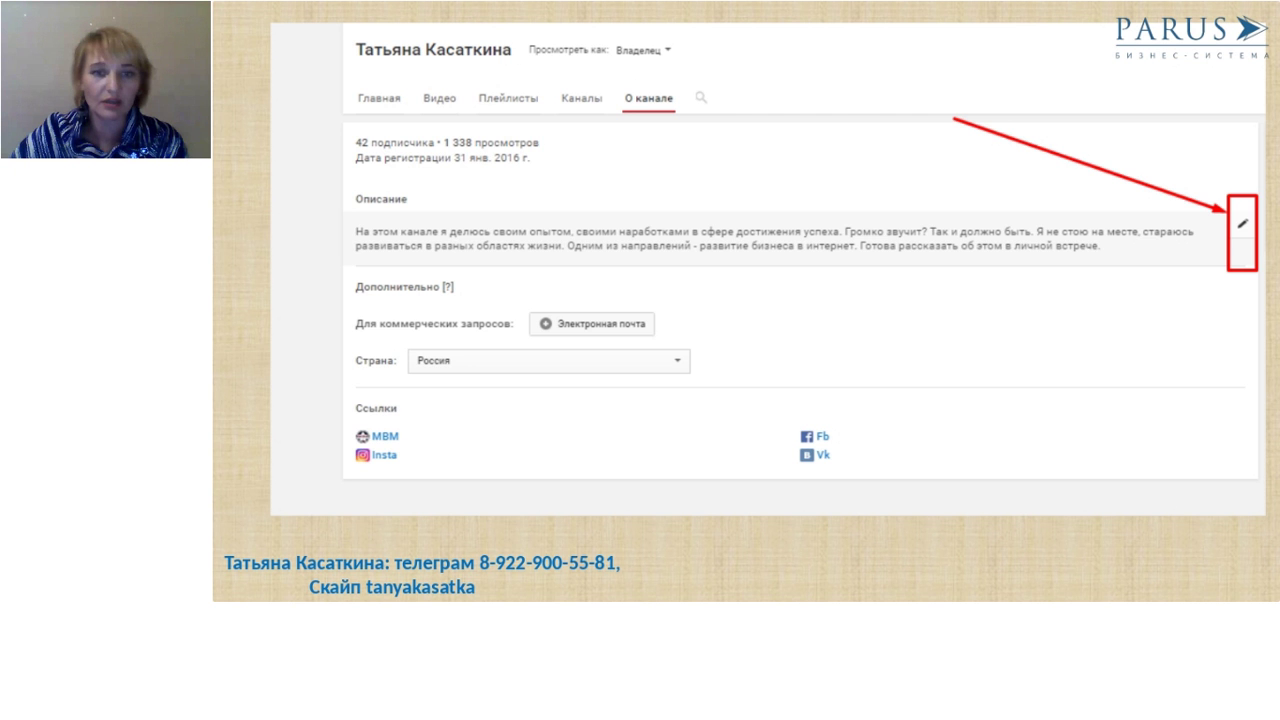
{"action": "key", "text": "Right"}
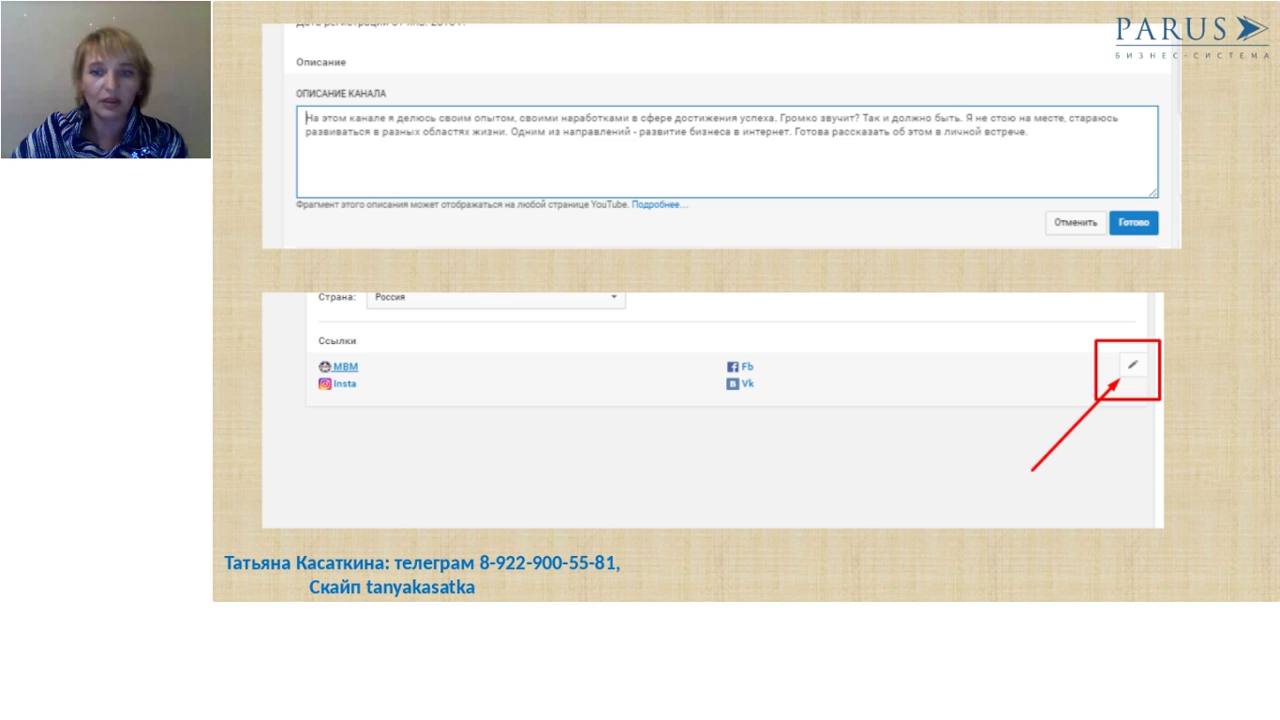
{"action": "key", "text": "Right"}
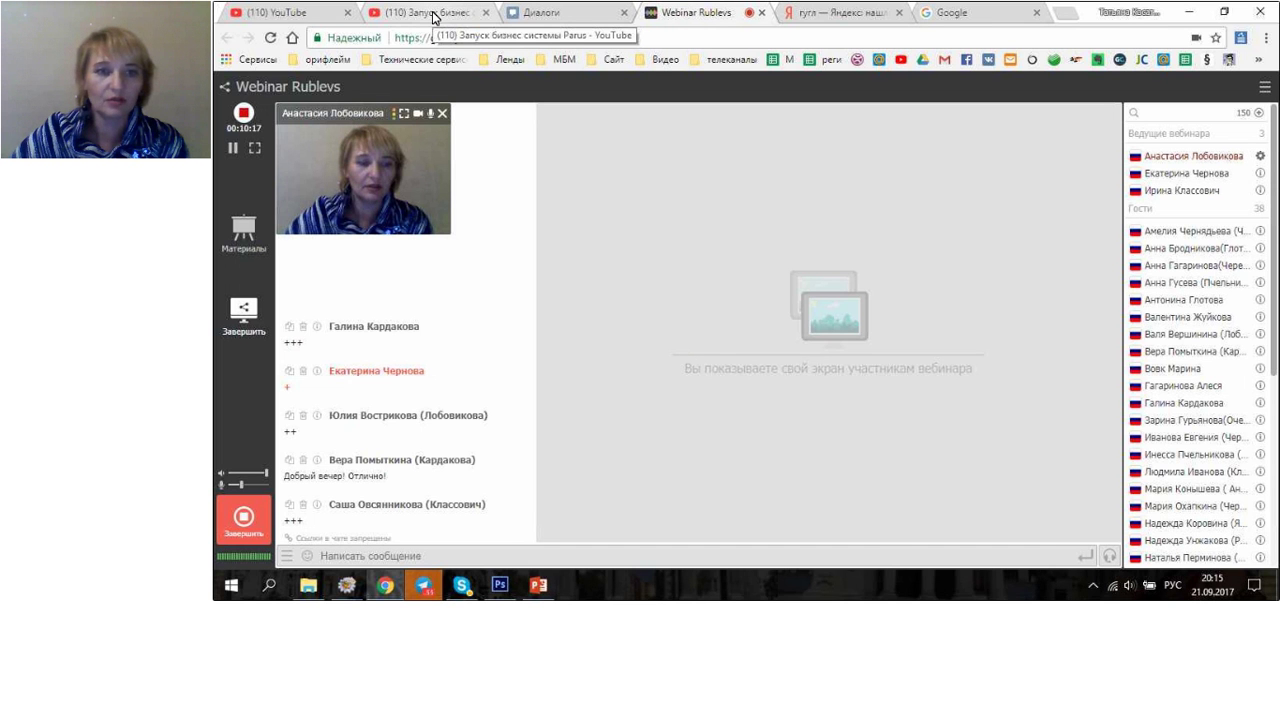
Turn off the presenter's camera in the webinar room.
{"action": "left_click", "coordinate": [318, 20]}
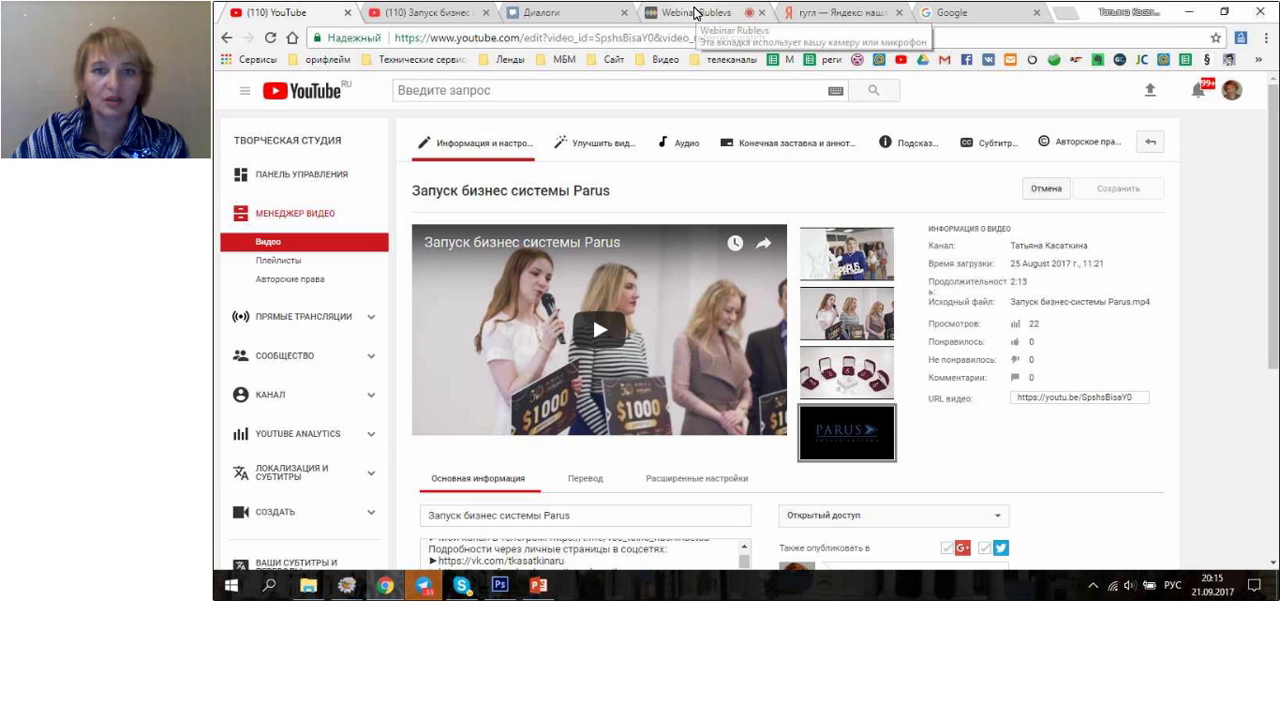
{"action": "left_click", "coordinate": [696, 13]}
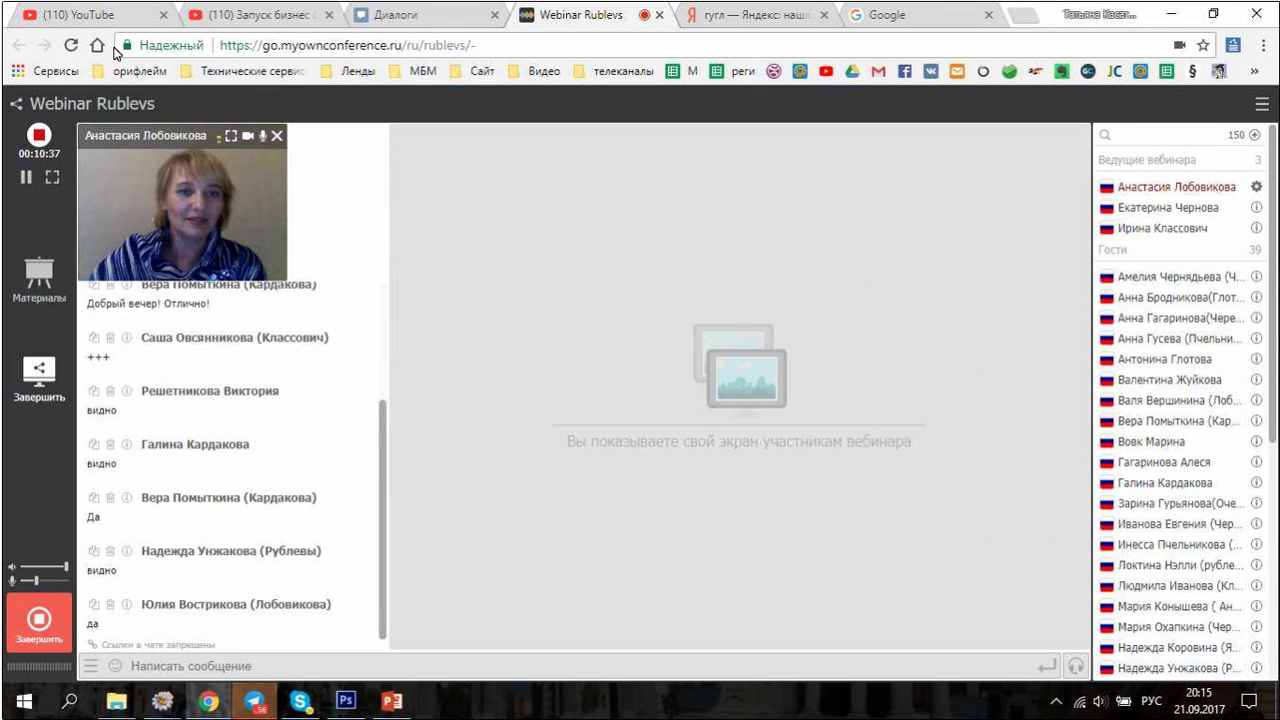
{"action": "left_click", "coordinate": [247, 135]}
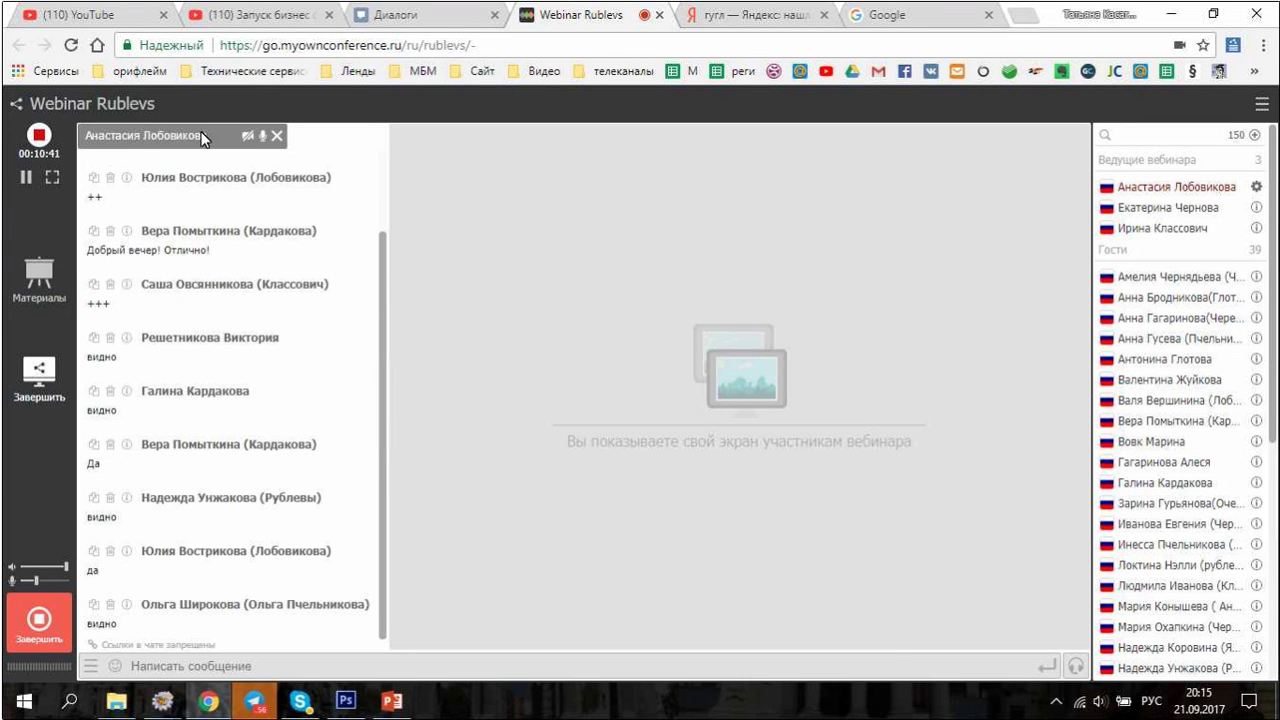
Switch to YouTube and open the signed-in account's own channel page.
{"action": "left_click", "coordinate": [96, 22]}
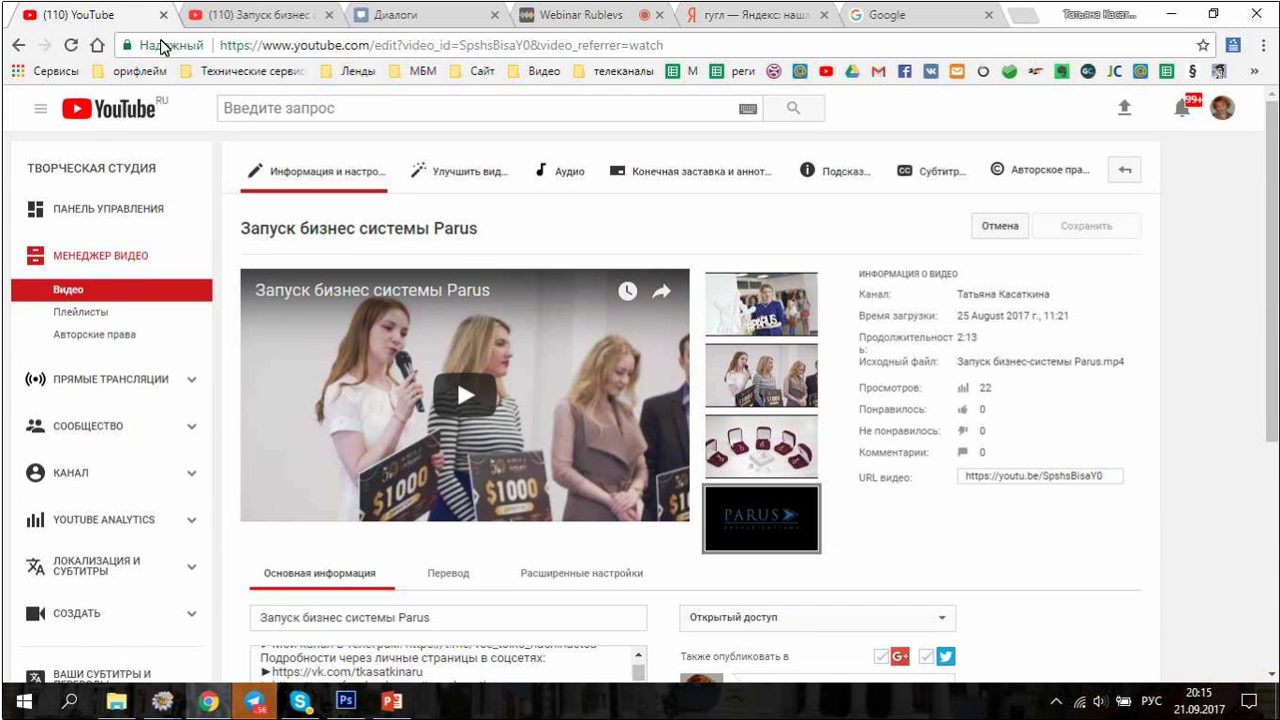
{"action": "left_click", "coordinate": [1222, 108]}
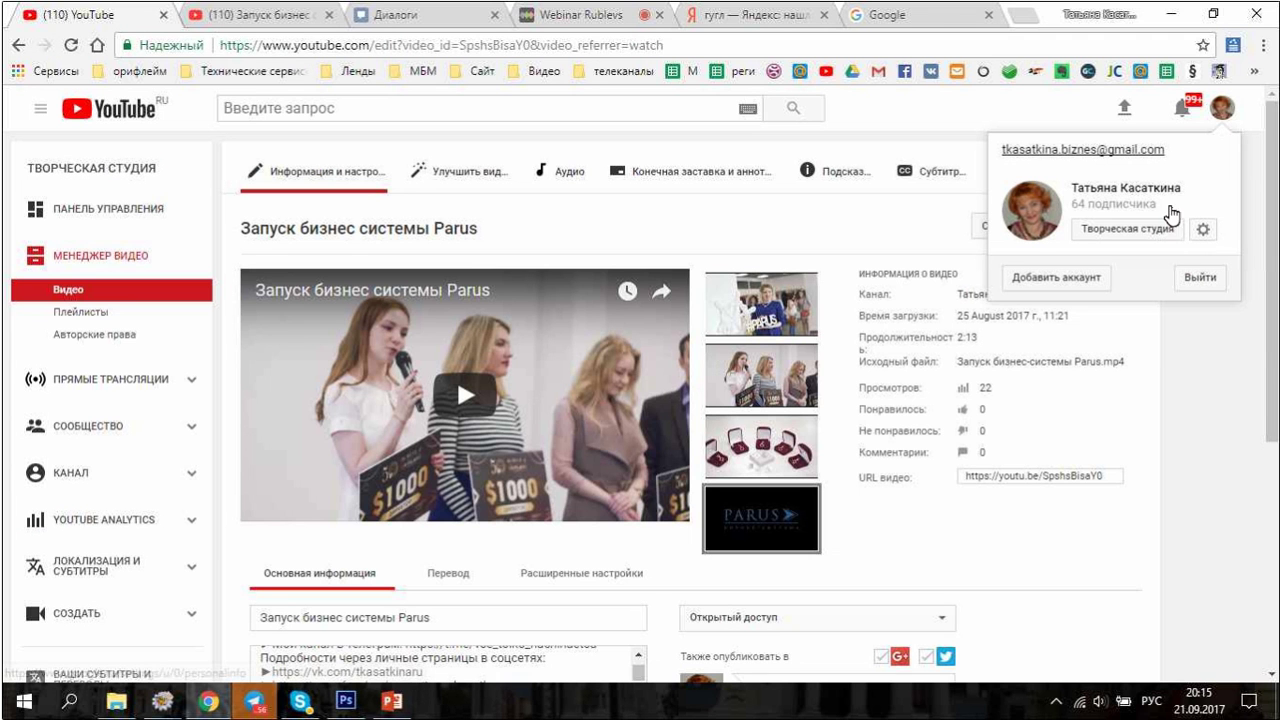
{"action": "left_click", "coordinate": [99, 47]}
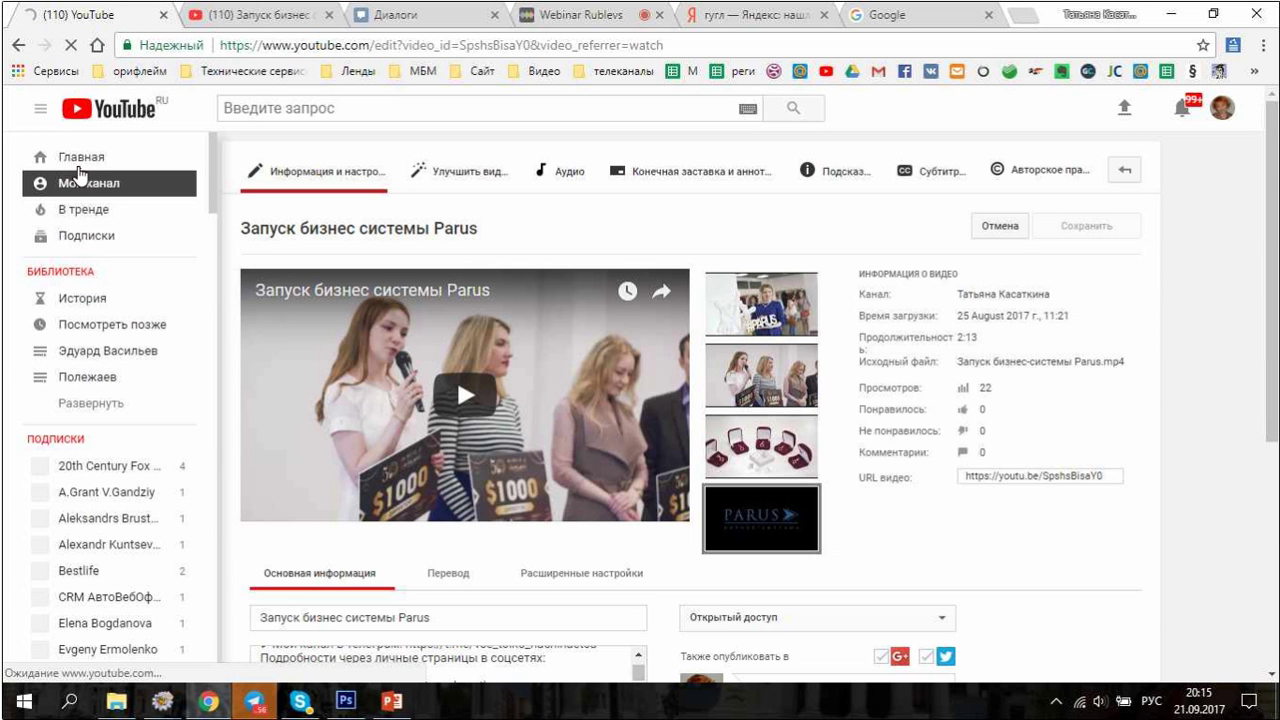
{"action": "left_click", "coordinate": [88, 185]}
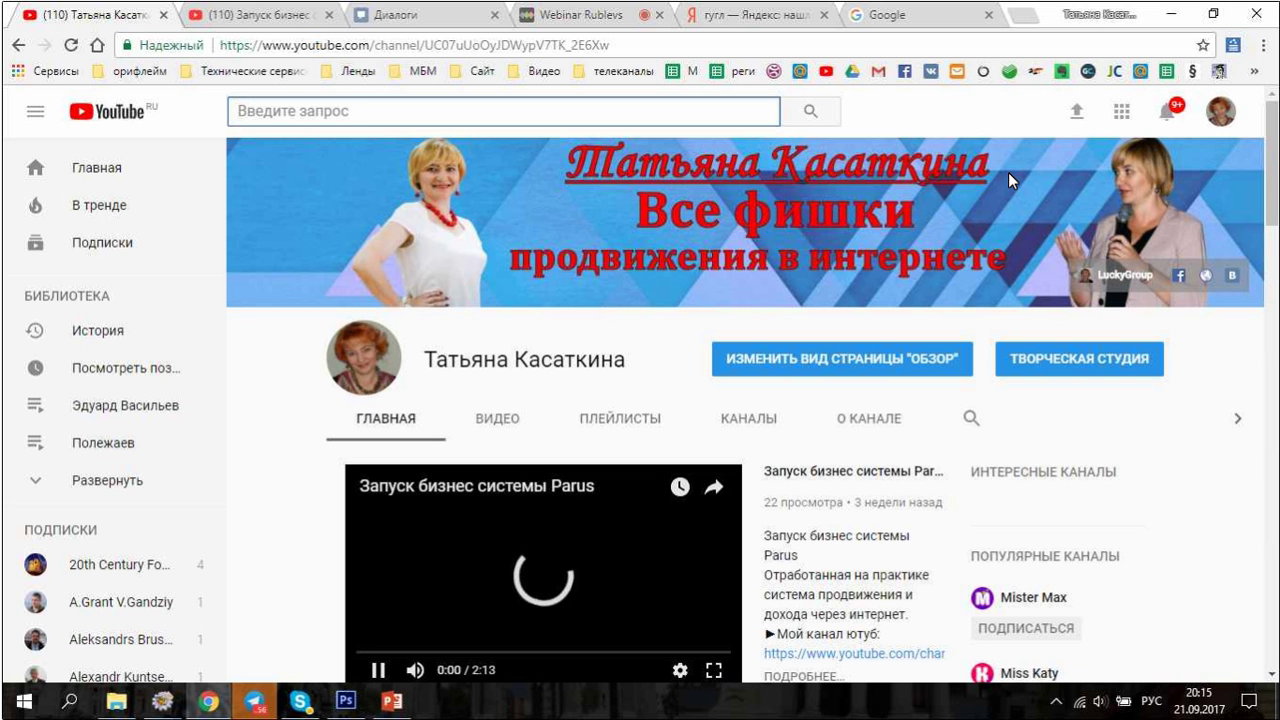
Pause the featured channel video and open the channel page in its layout-editing view.
{"action": "scroll", "coordinate": [1008, 172], "scroll_direction": "down", "scroll_amount": 1}
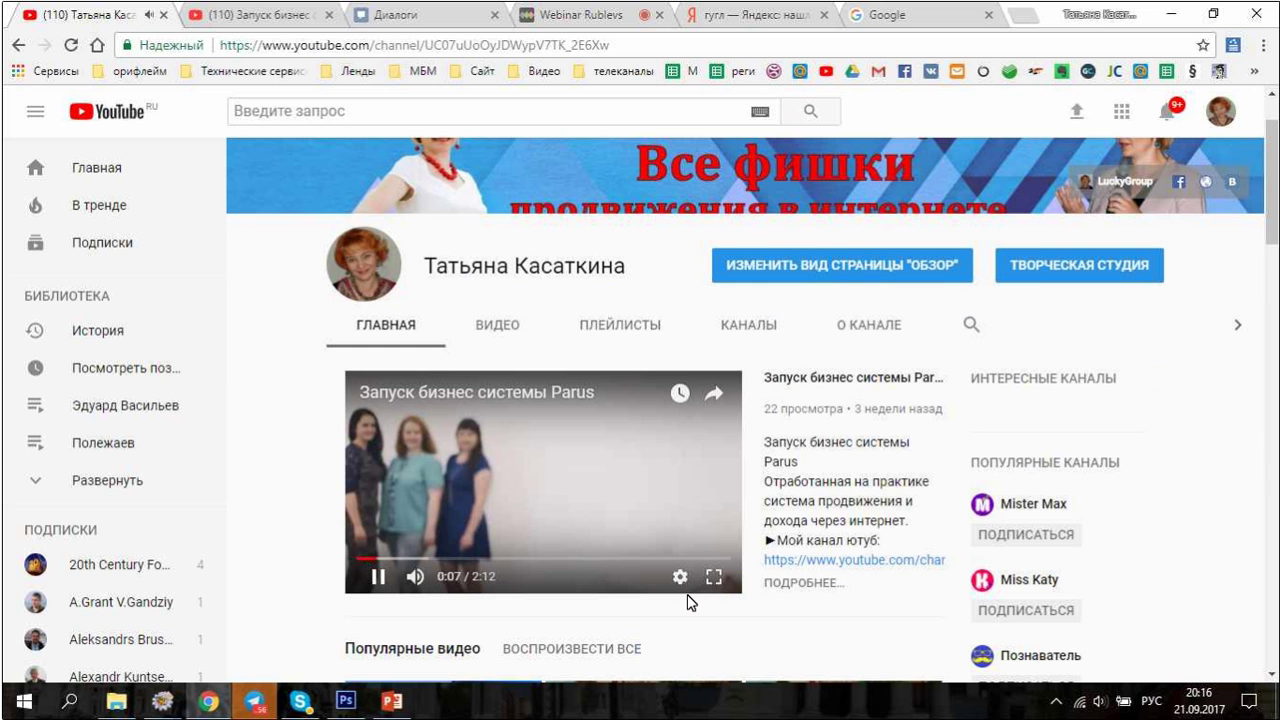
{"action": "left_click", "coordinate": [376, 577]}
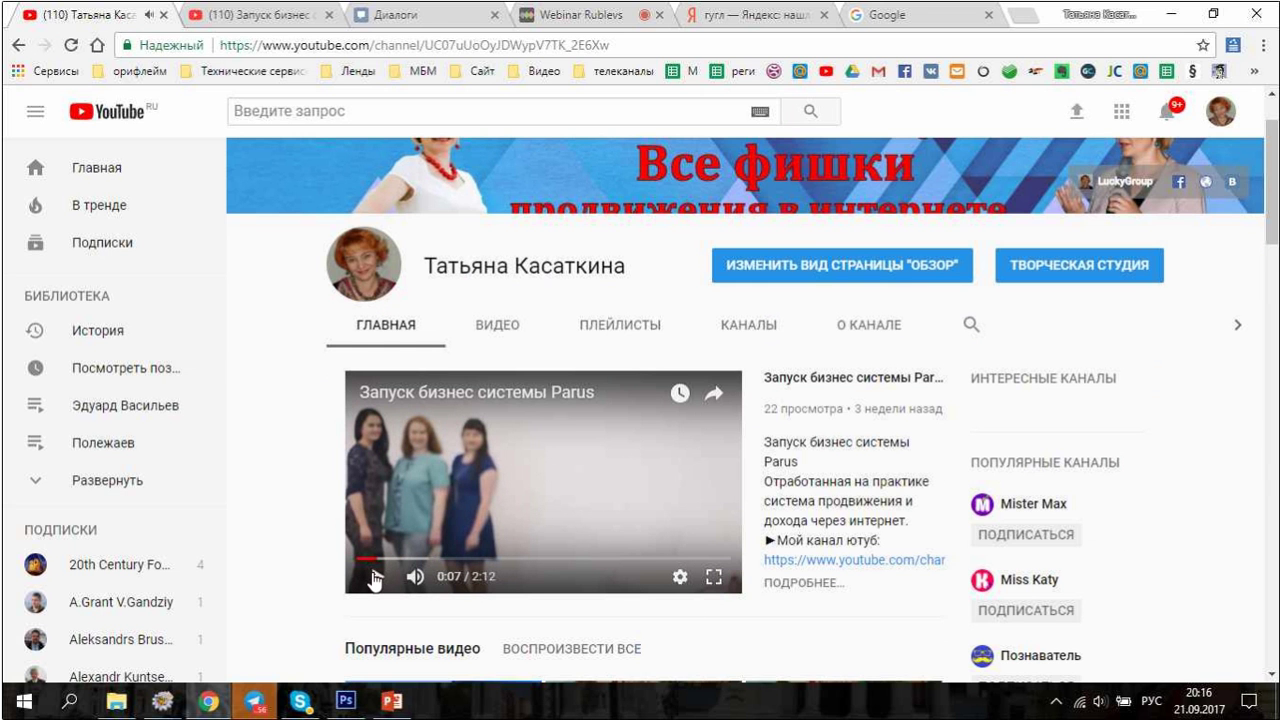
{"action": "scroll", "coordinate": [697, 477], "scroll_direction": "up", "scroll_amount": 1}
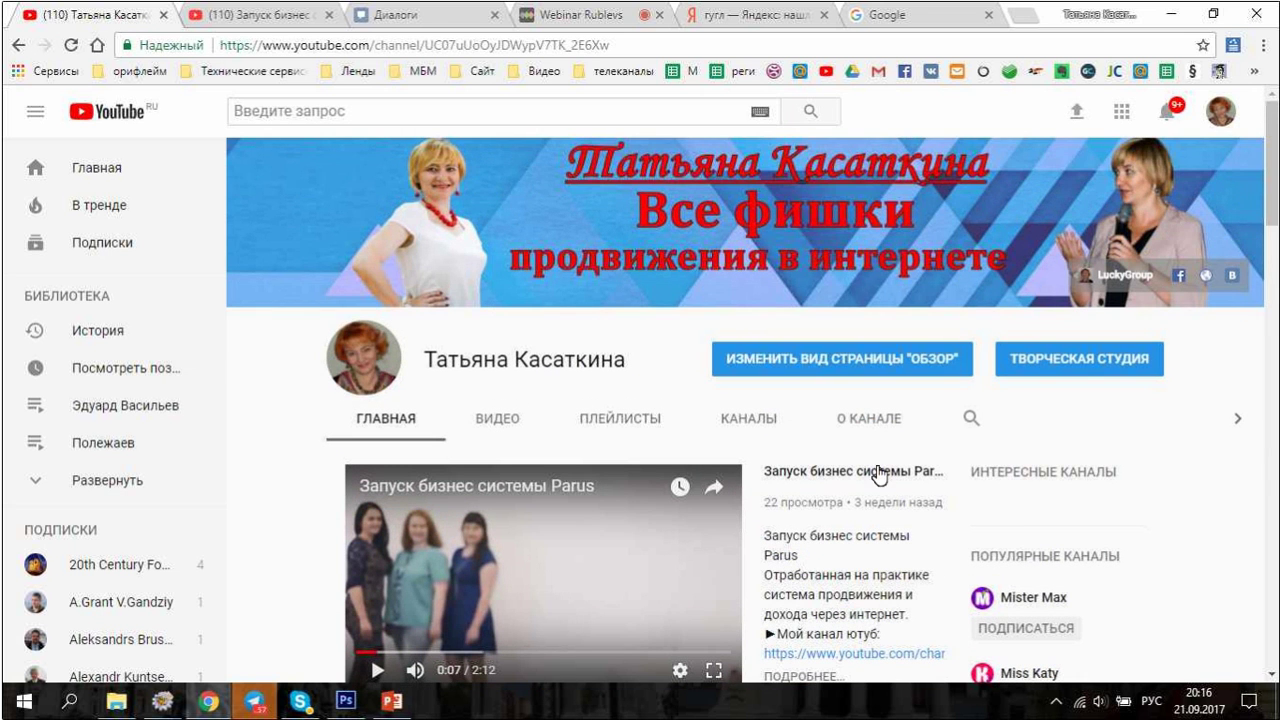
{"action": "left_click", "coordinate": [817, 366]}
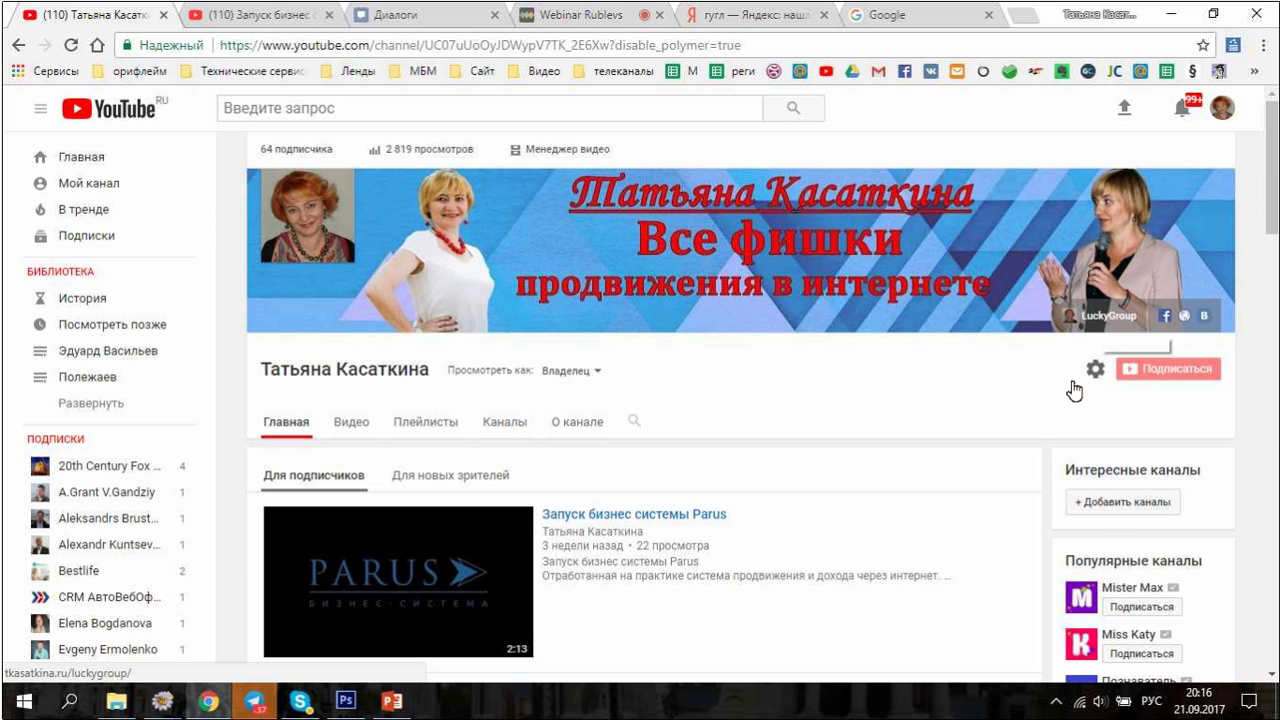
Examine the video sections on the channel's home page, from the popular videos down to "Технические моменты".
{"action": "scroll", "coordinate": [1074, 390], "scroll_direction": "down", "scroll_amount": 3}
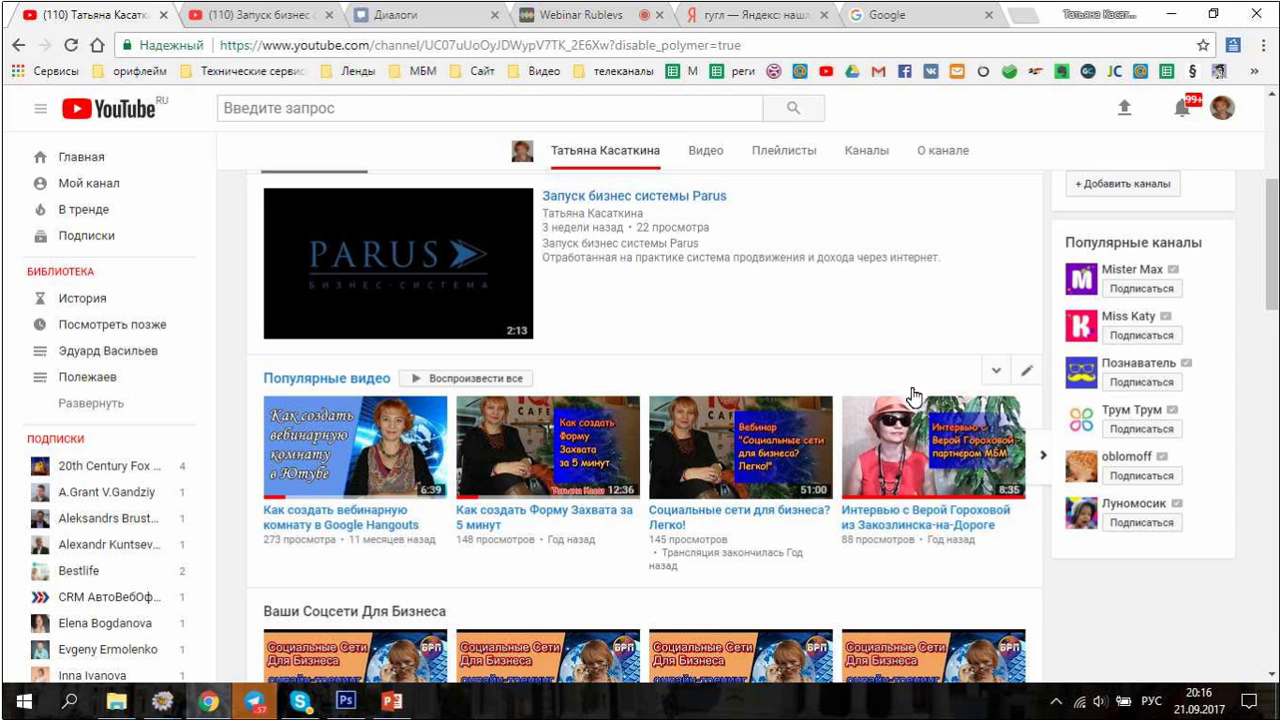
{"action": "scroll", "coordinate": [283, 385], "scroll_direction": "down", "scroll_amount": 1}
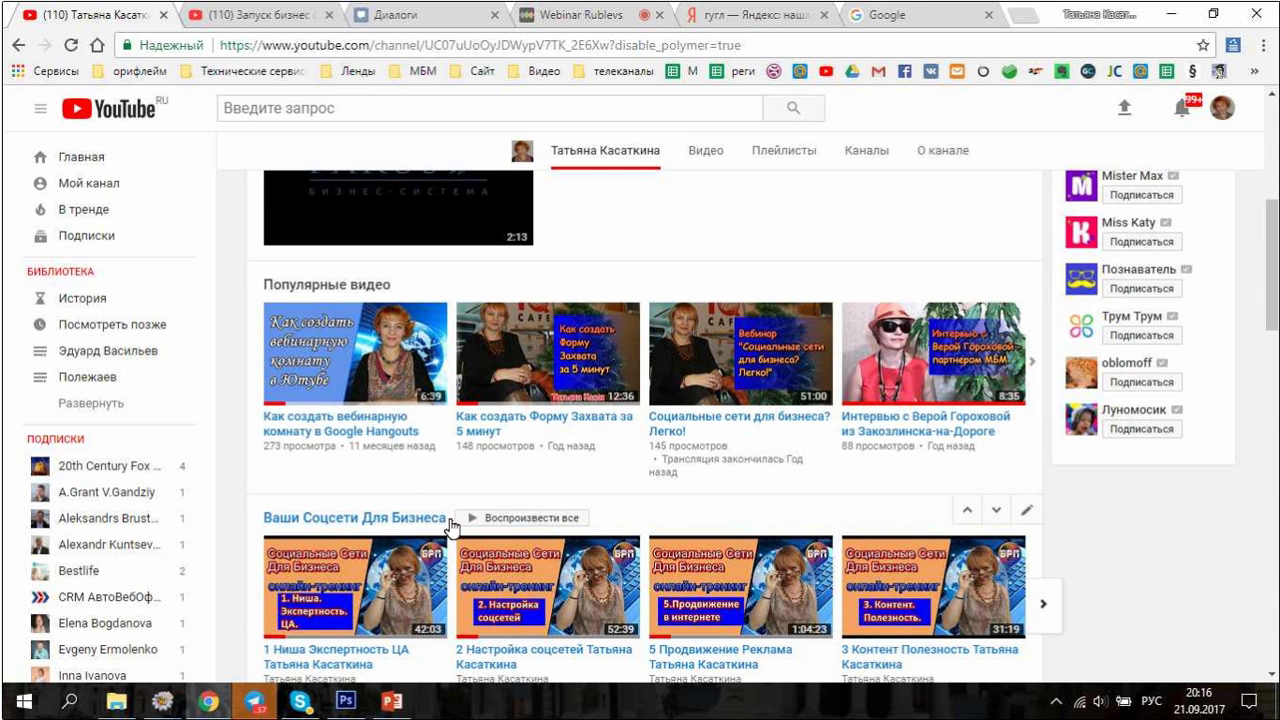
{"action": "scroll", "coordinate": [451, 527], "scroll_direction": "down", "scroll_amount": 4}
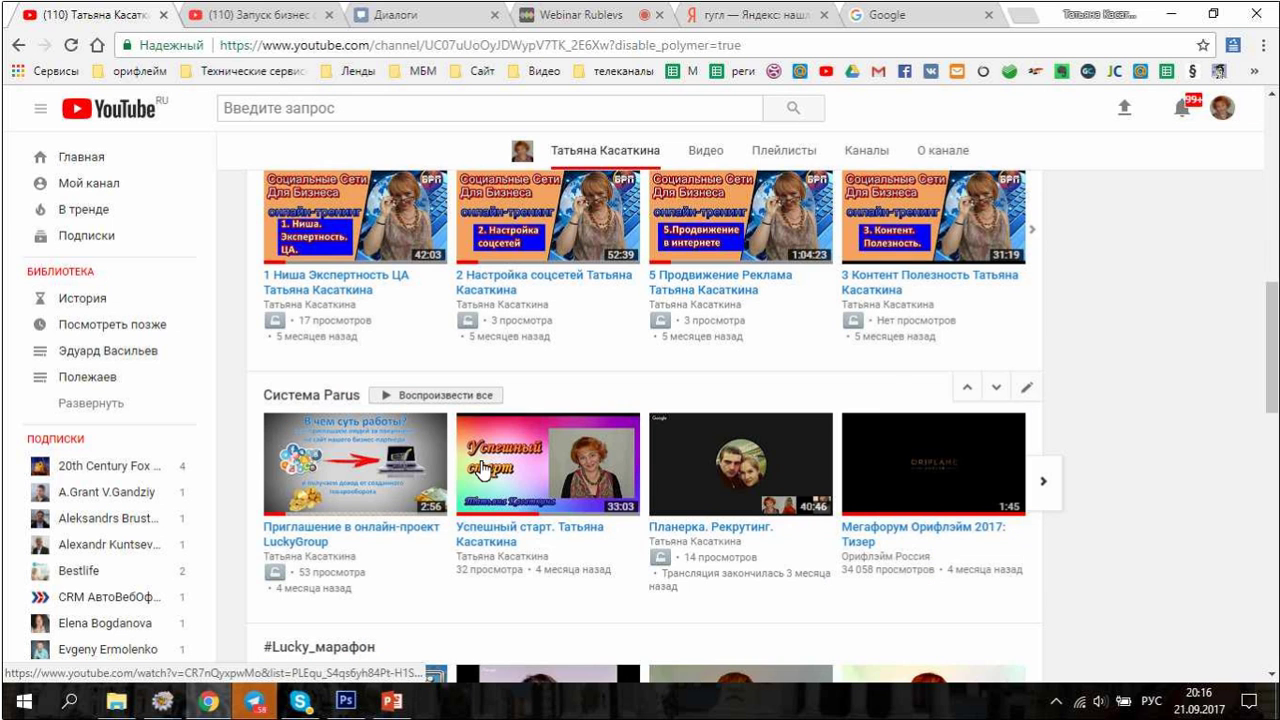
{"action": "scroll", "coordinate": [573, 292], "scroll_direction": "up", "scroll_amount": 1}
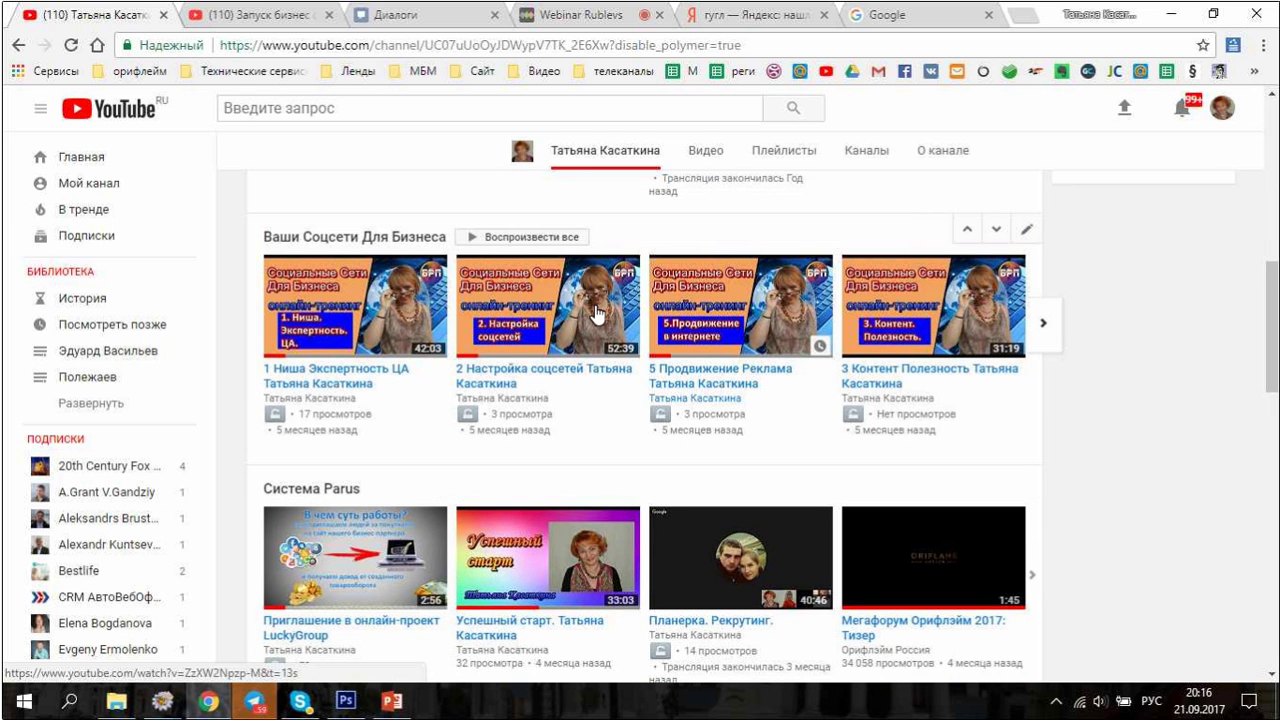
{"action": "scroll", "coordinate": [741, 444], "scroll_direction": "down", "scroll_amount": 1}
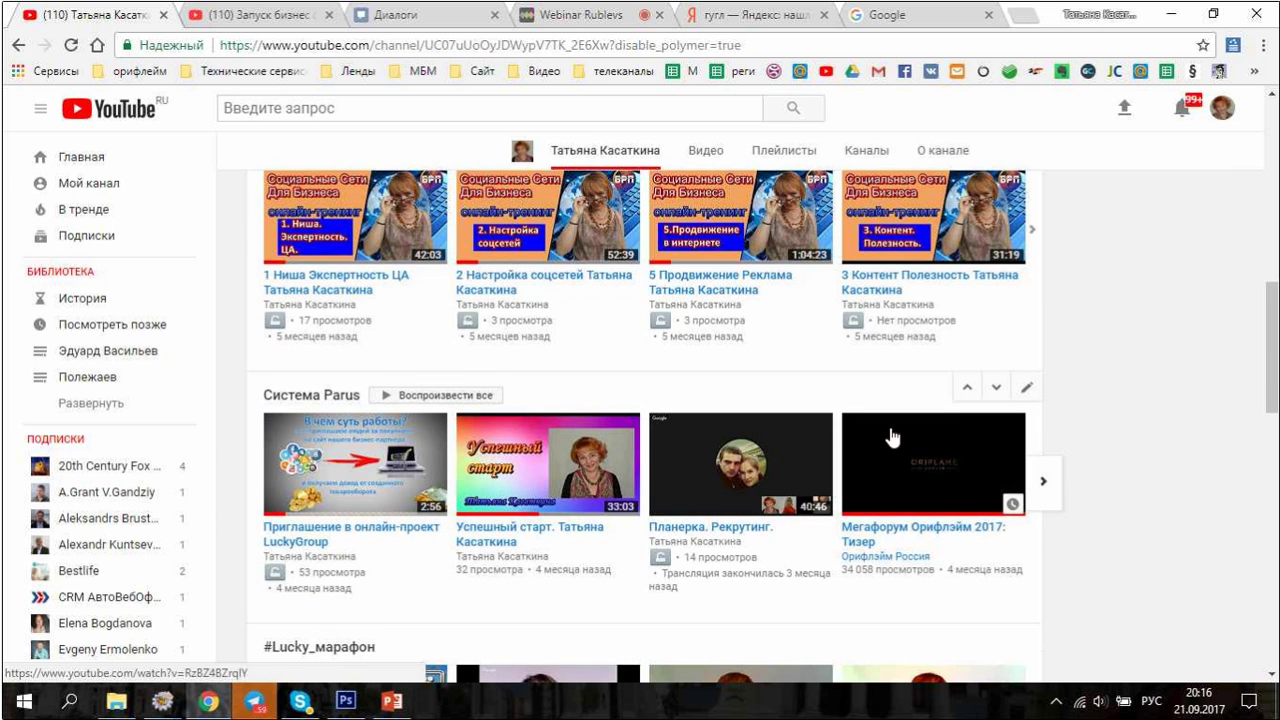
{"action": "scroll", "coordinate": [892, 437], "scroll_direction": "down", "scroll_amount": 5}
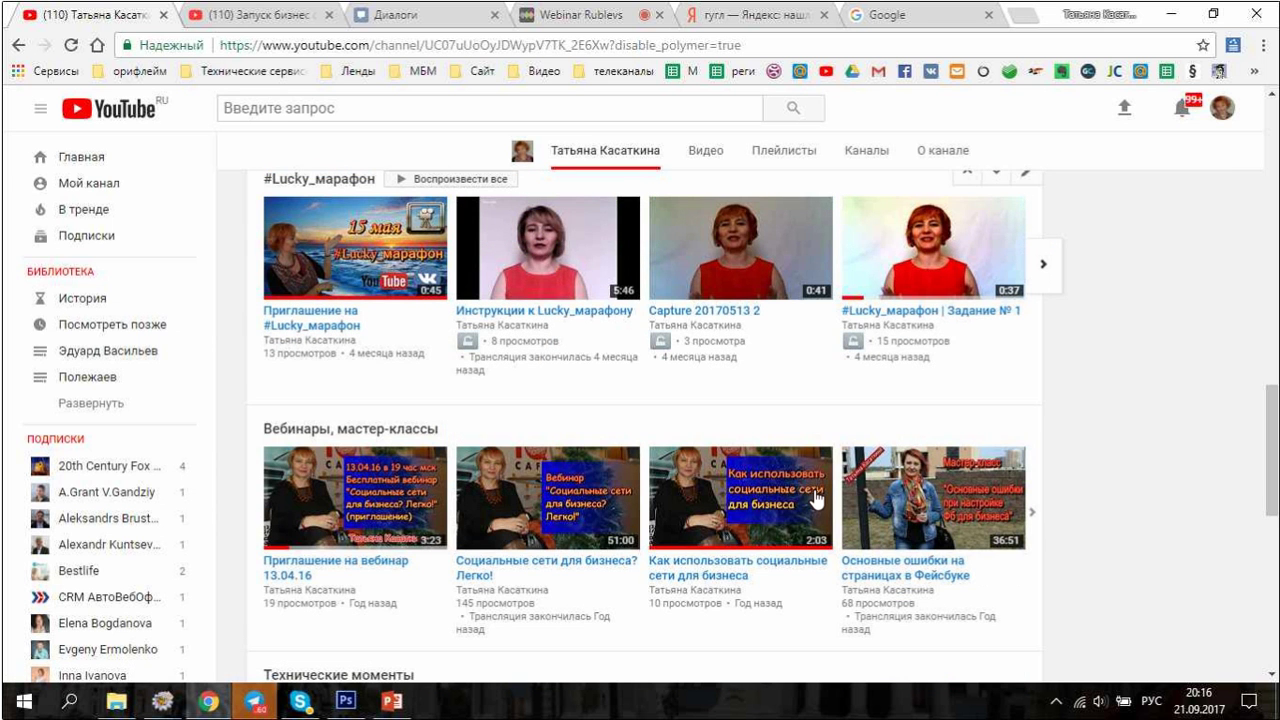
{"action": "scroll", "coordinate": [817, 498], "scroll_direction": "down", "scroll_amount": 3}
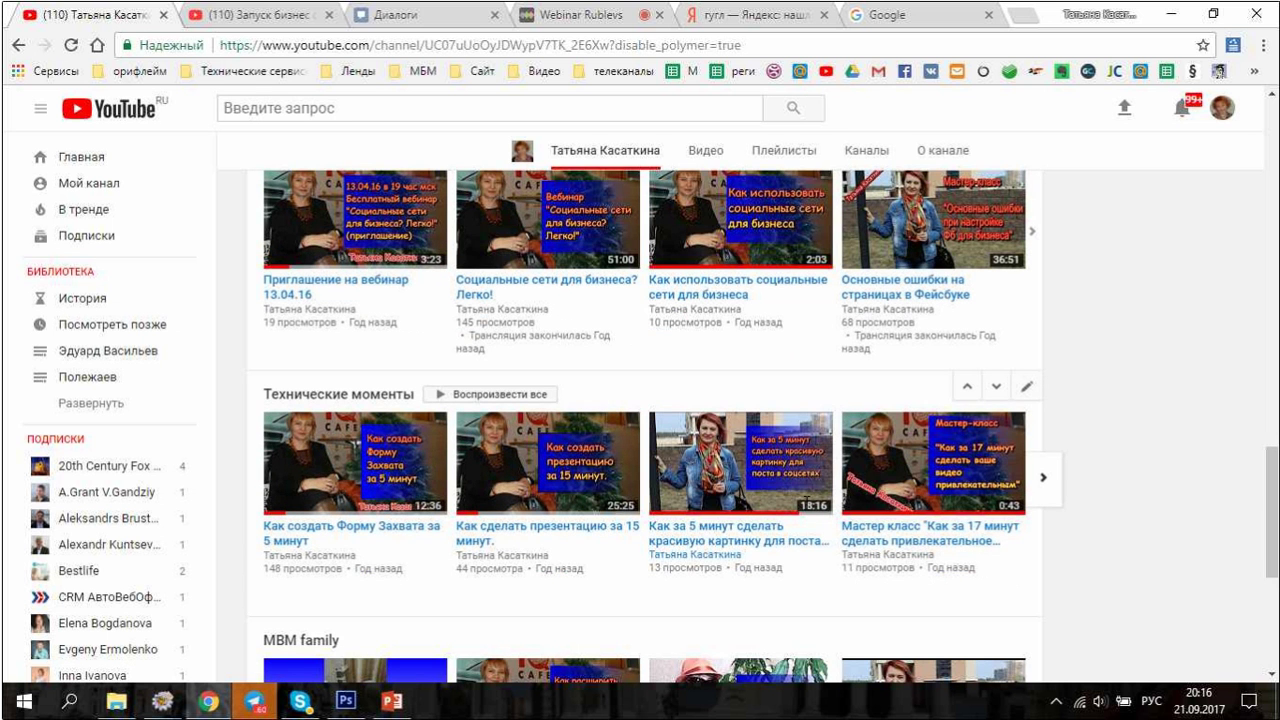
{"action": "scroll", "coordinate": [806, 503], "scroll_direction": "up", "scroll_amount": 7}
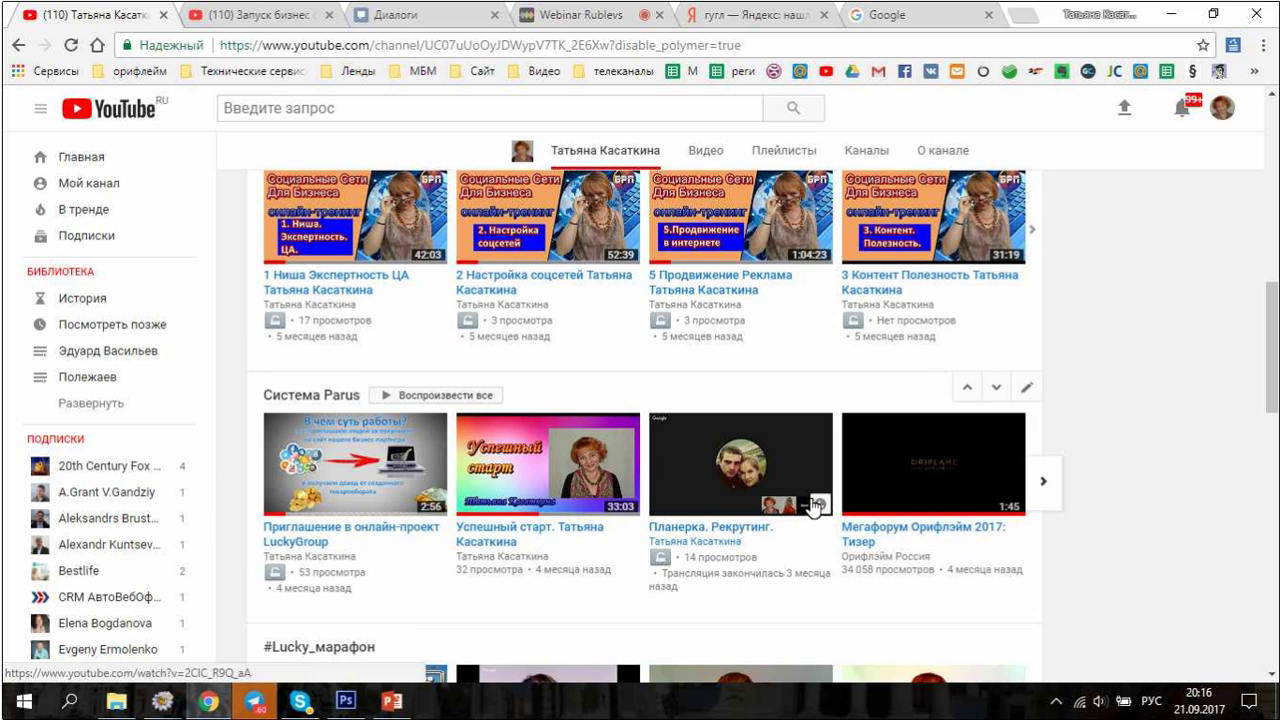
Move the "Ваши Соцсети Для Бизнеса" section below "Система Parus", and raise "Система Parus" above "Популярные видео".
{"action": "scroll", "coordinate": [812, 506], "scroll_direction": "up", "scroll_amount": 2}
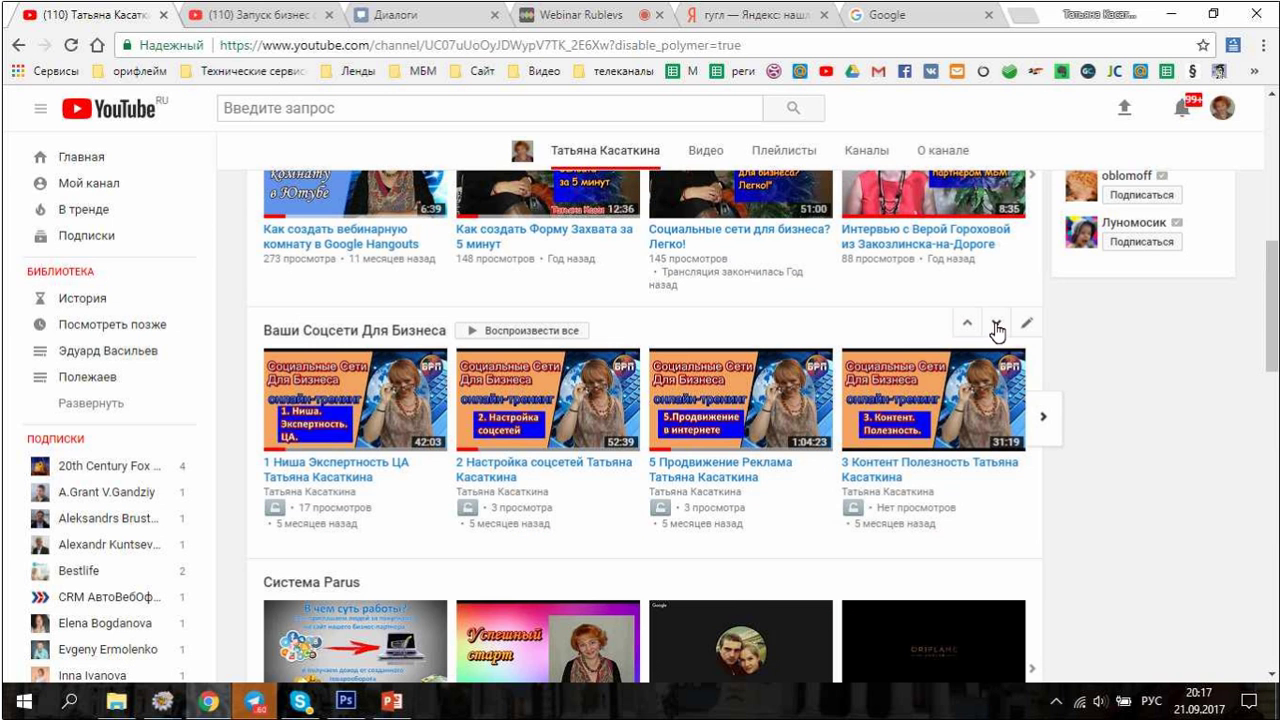
{"action": "left_click", "coordinate": [997, 326]}
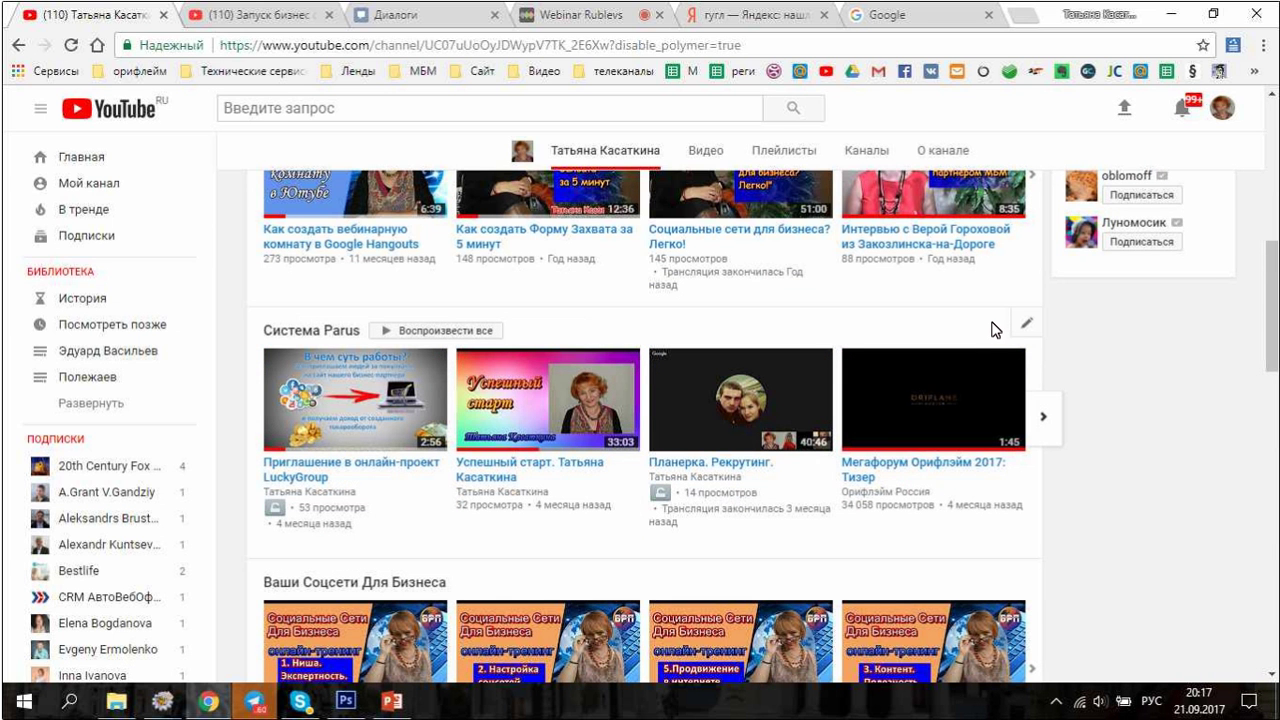
{"action": "left_click", "coordinate": [997, 326]}
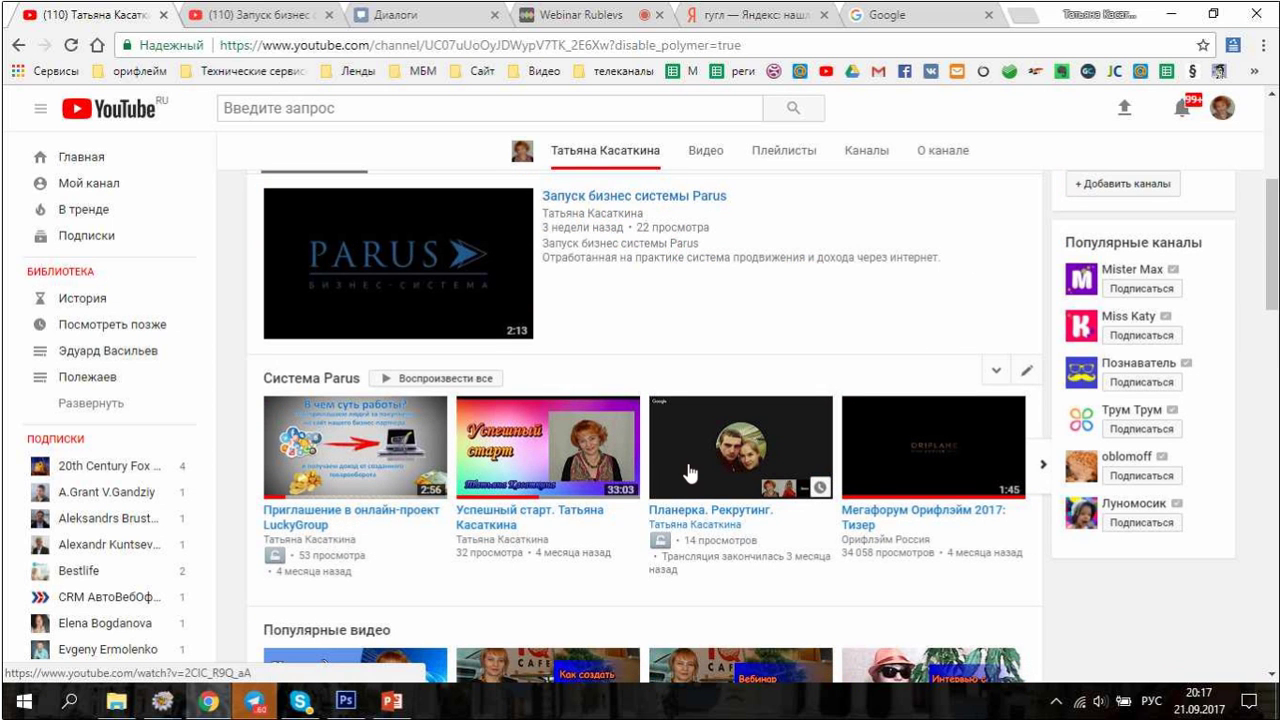
{"action": "scroll", "coordinate": [688, 472], "scroll_direction": "up", "scroll_amount": 2}
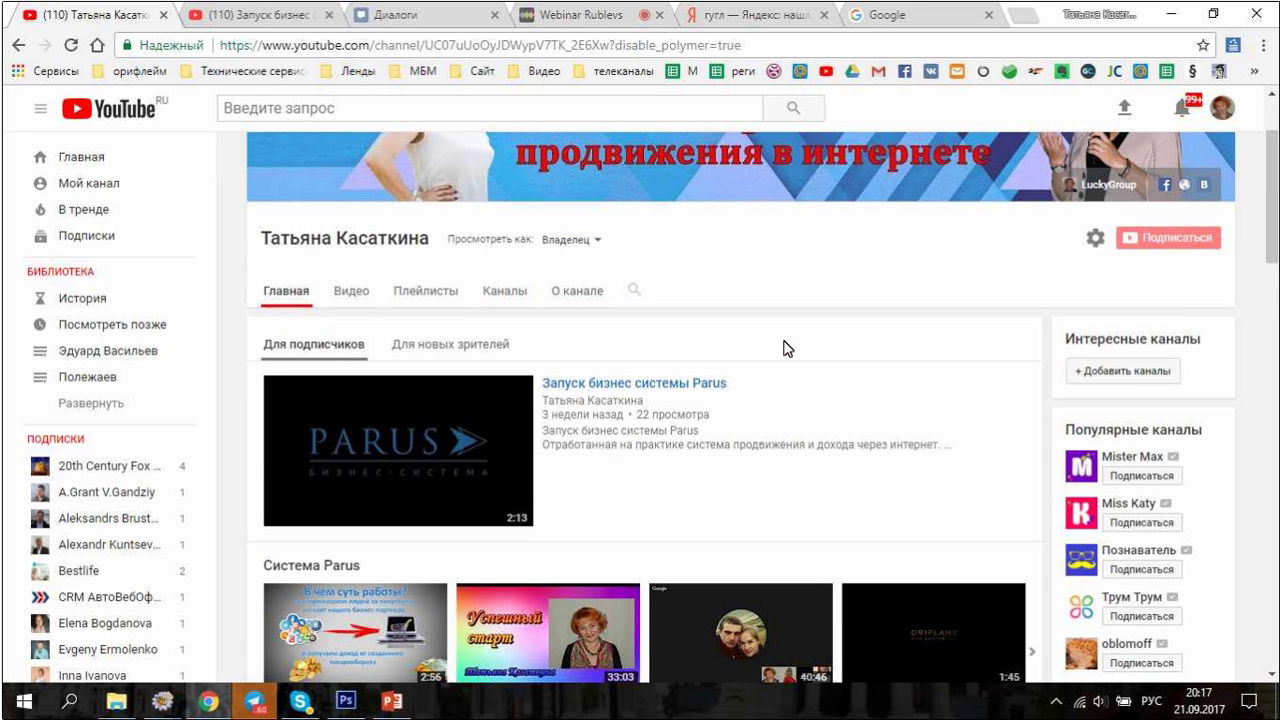
{"action": "scroll", "coordinate": [786, 347], "scroll_direction": "up", "scroll_amount": 1}
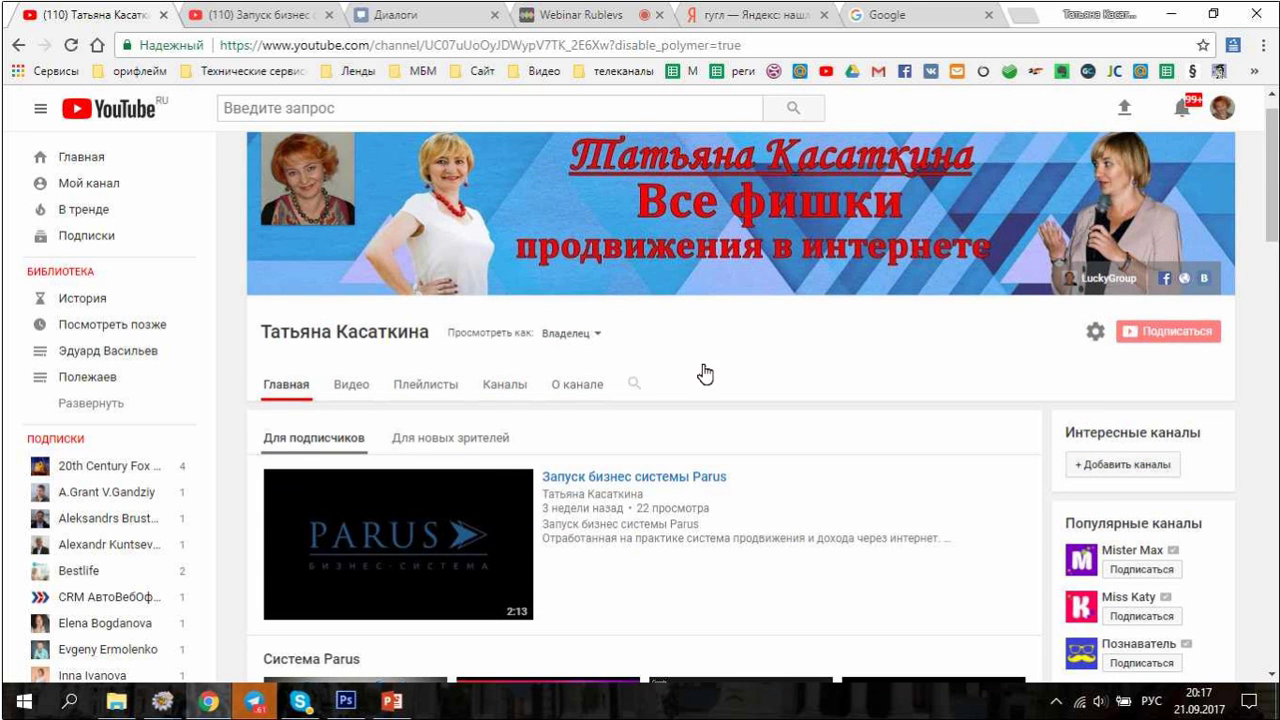
Open the Video Manager in the Creator Studio and look through the list of uploaded videos.
{"action": "left_click", "coordinate": [1222, 108]}
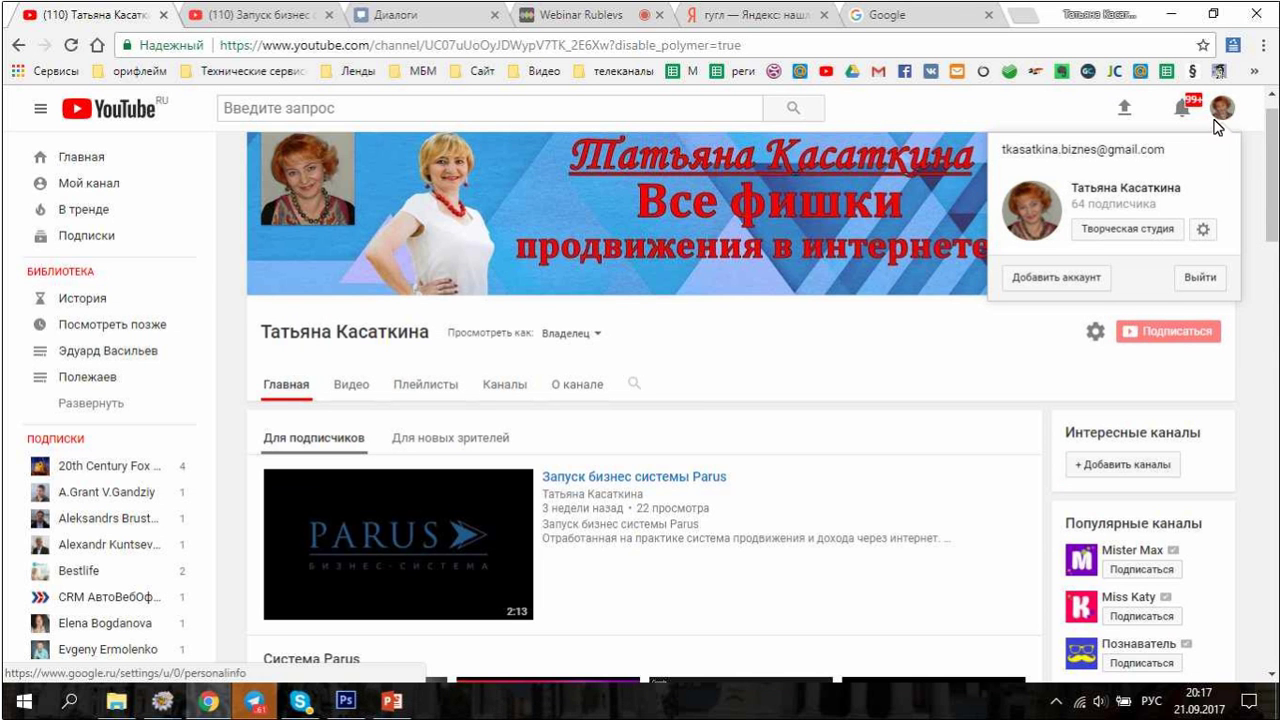
{"action": "left_click", "coordinate": [1134, 232]}
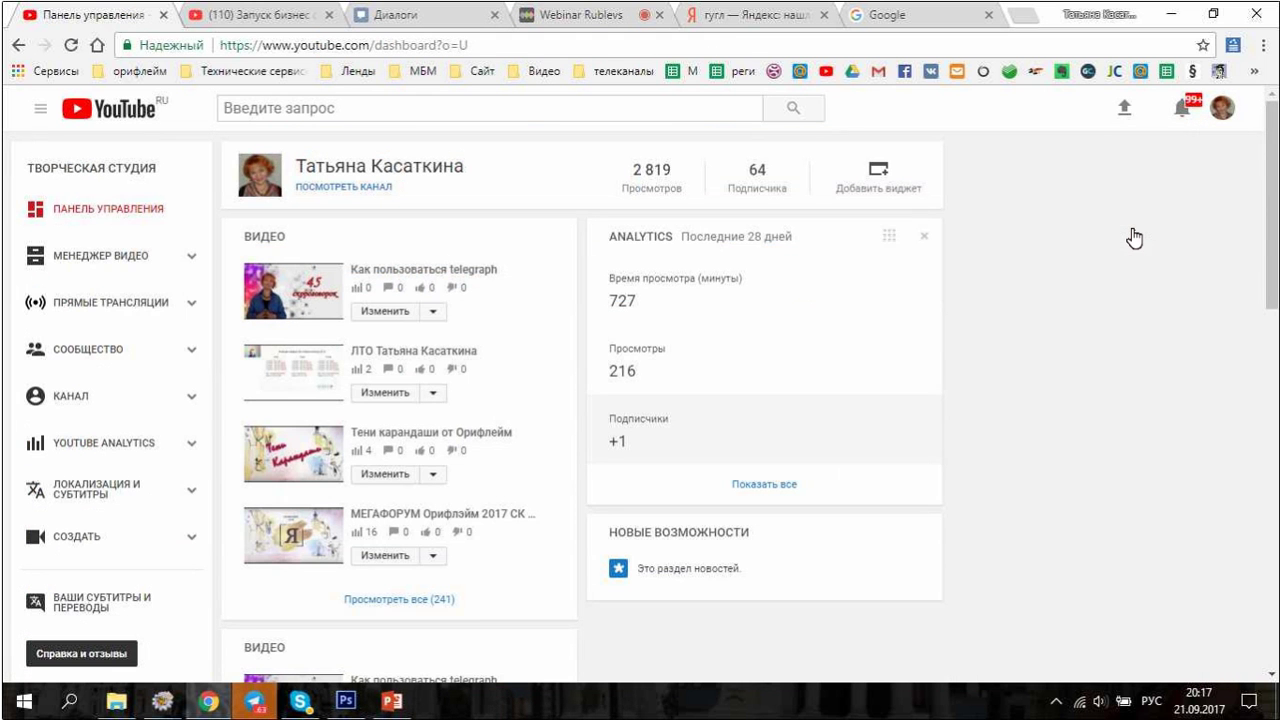
{"action": "left_click", "coordinate": [80, 259]}
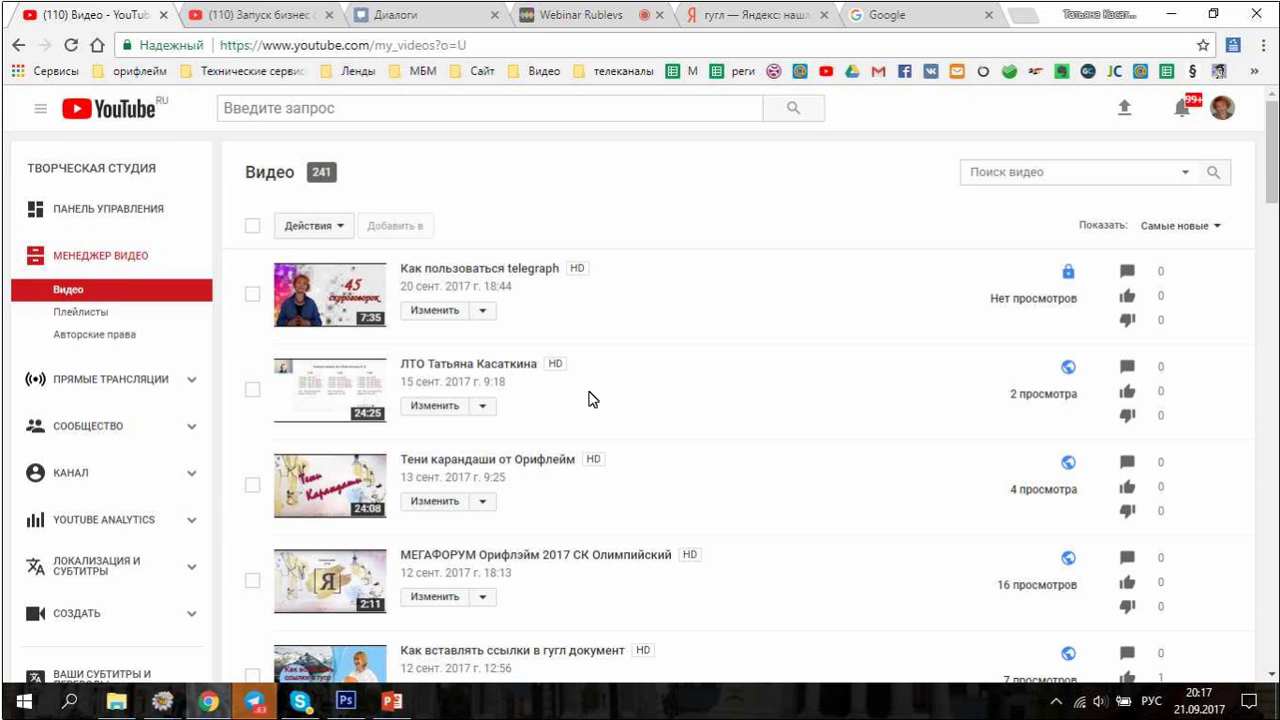
{"action": "scroll", "coordinate": [590, 398], "scroll_direction": "down", "scroll_amount": 1}
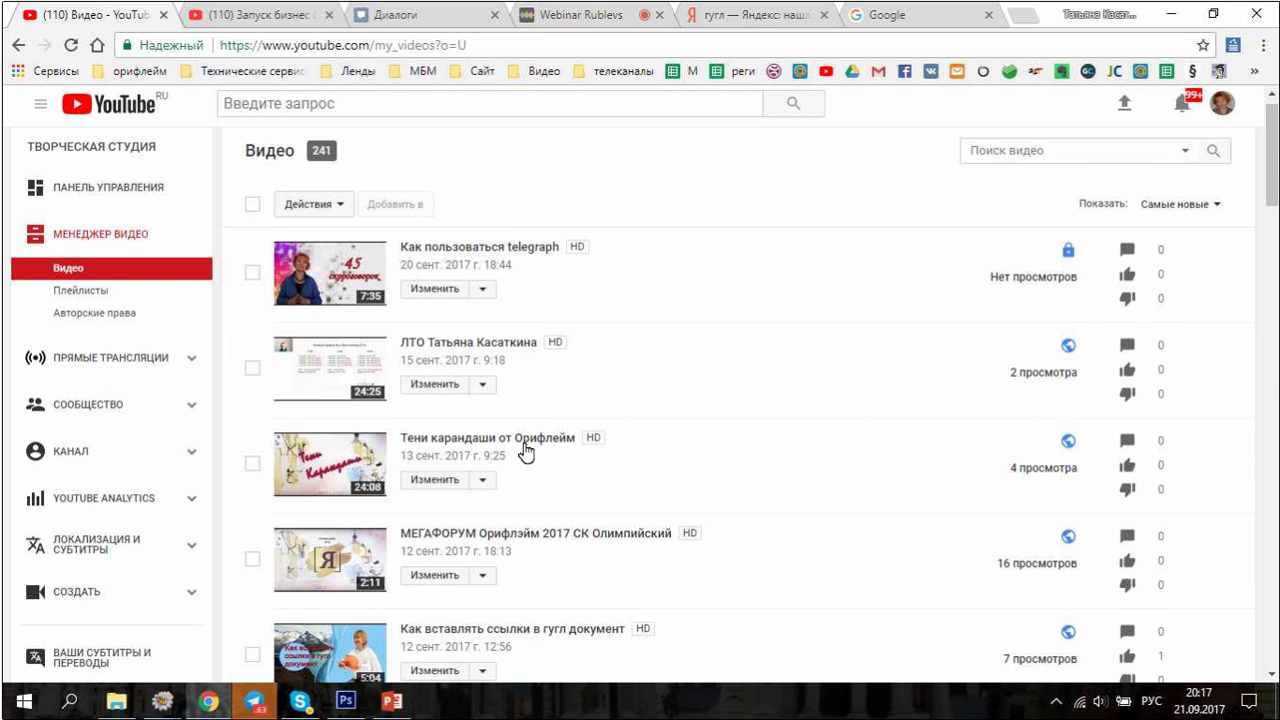
{"action": "scroll", "coordinate": [525, 452], "scroll_direction": "down", "scroll_amount": 6}
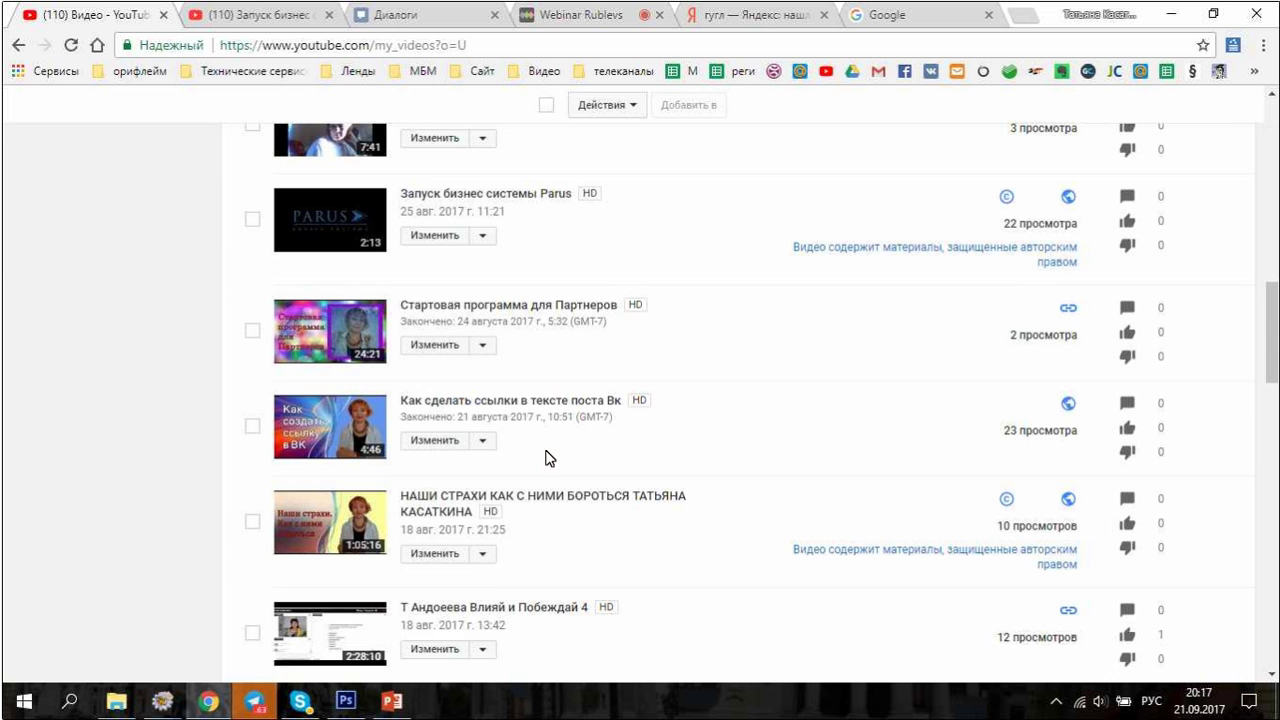
{"action": "scroll", "coordinate": [545, 458], "scroll_direction": "up", "scroll_amount": 7}
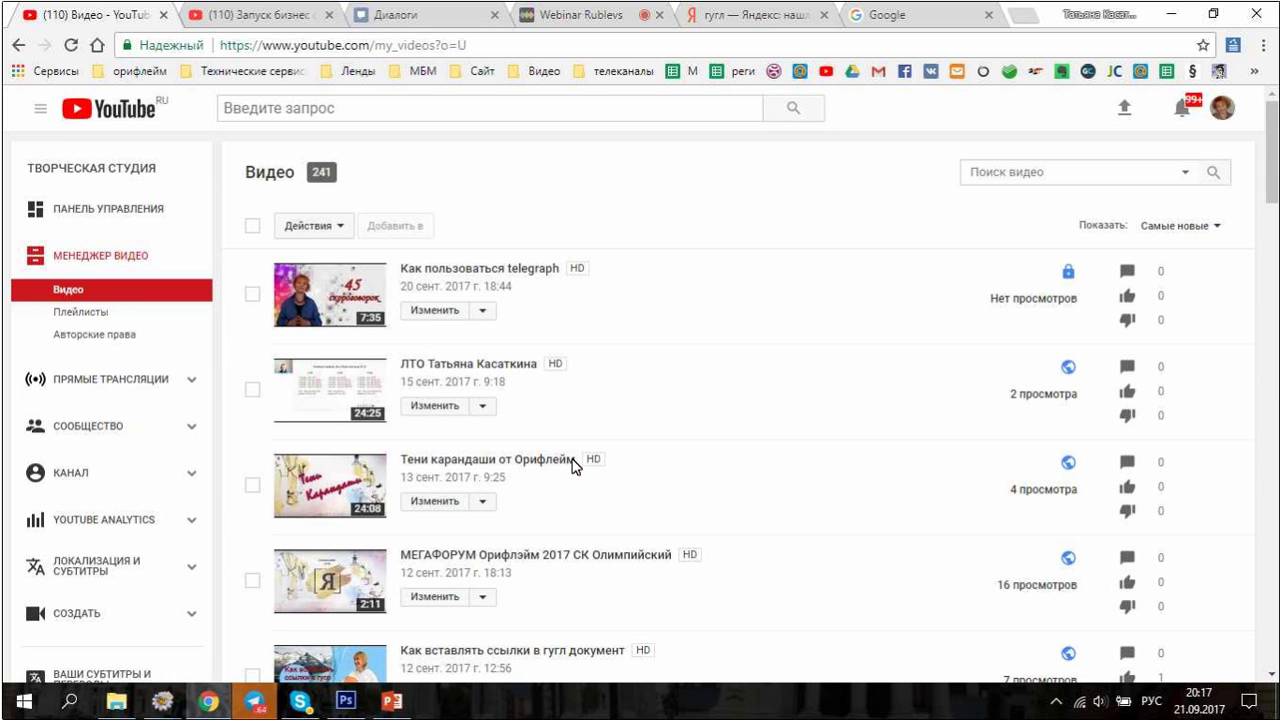
Open the video "Как пользоваться telegraph" for editing and set its visibility to "Открытый доступ".
{"action": "left_click", "coordinate": [545, 287]}
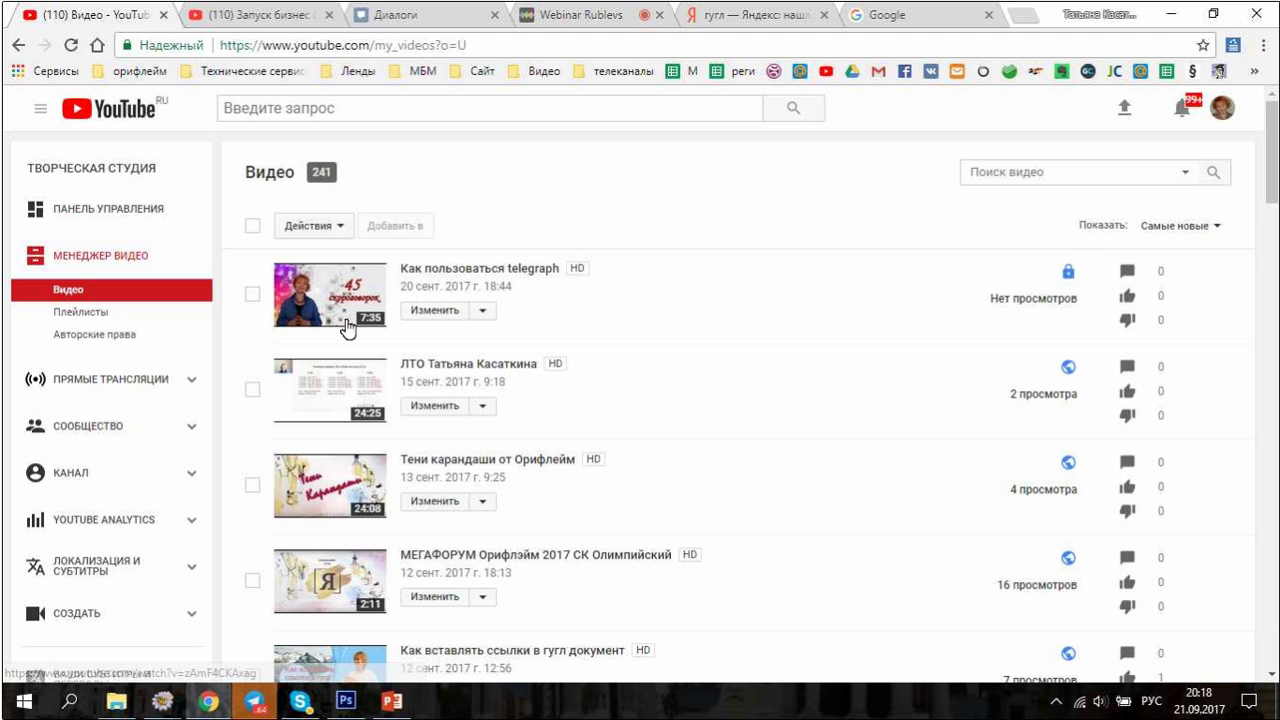
{"action": "left_click", "coordinate": [430, 314]}
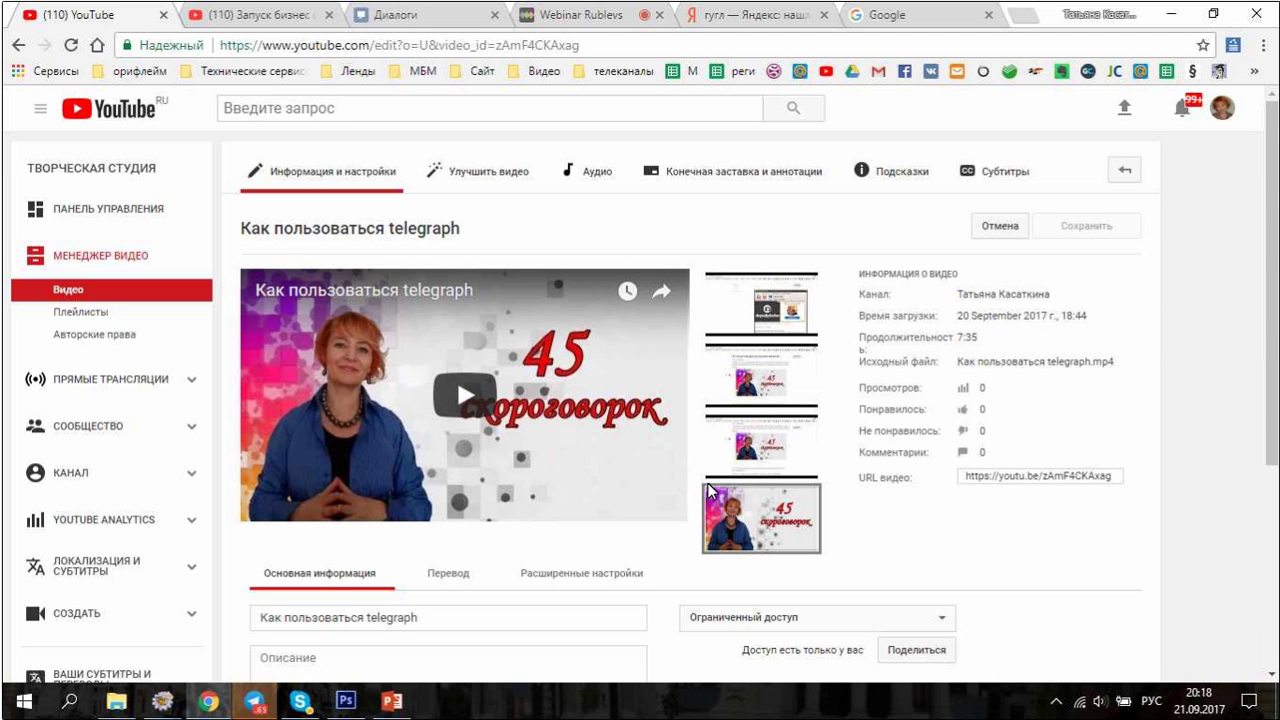
{"action": "mouse_move", "coordinate": [733, 518]}
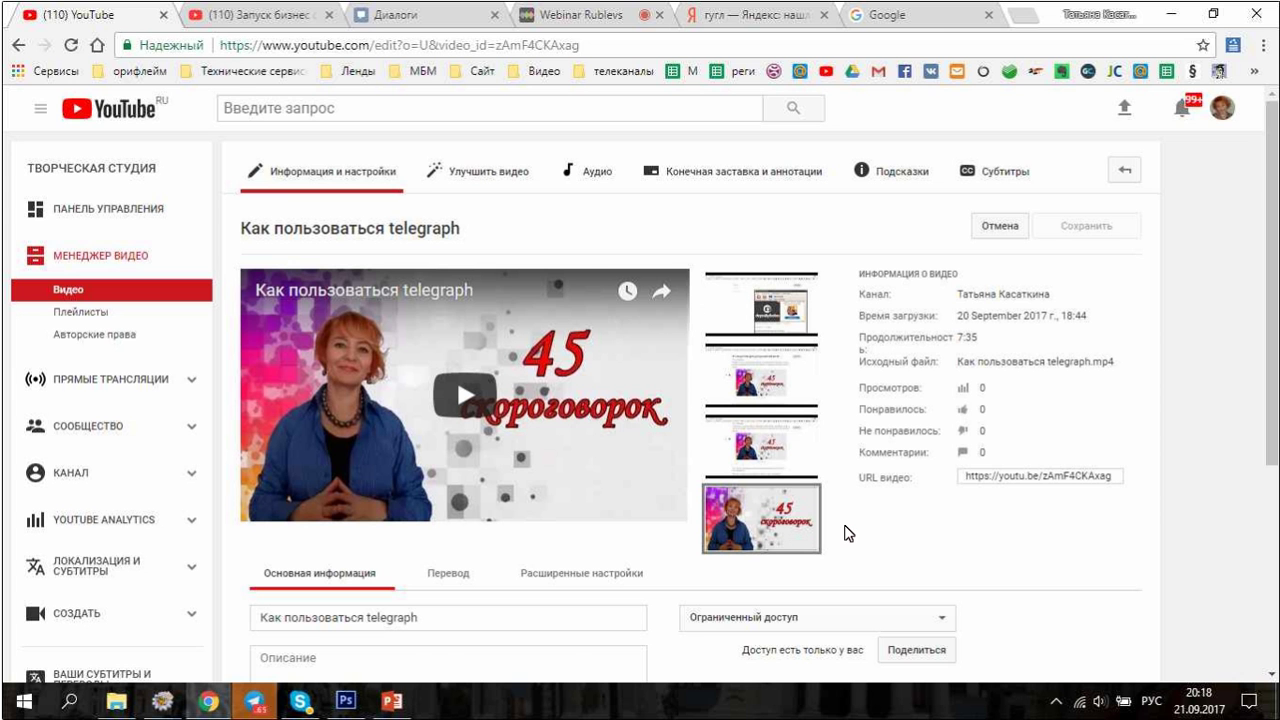
{"action": "scroll", "coordinate": [848, 533], "scroll_direction": "down", "scroll_amount": 1}
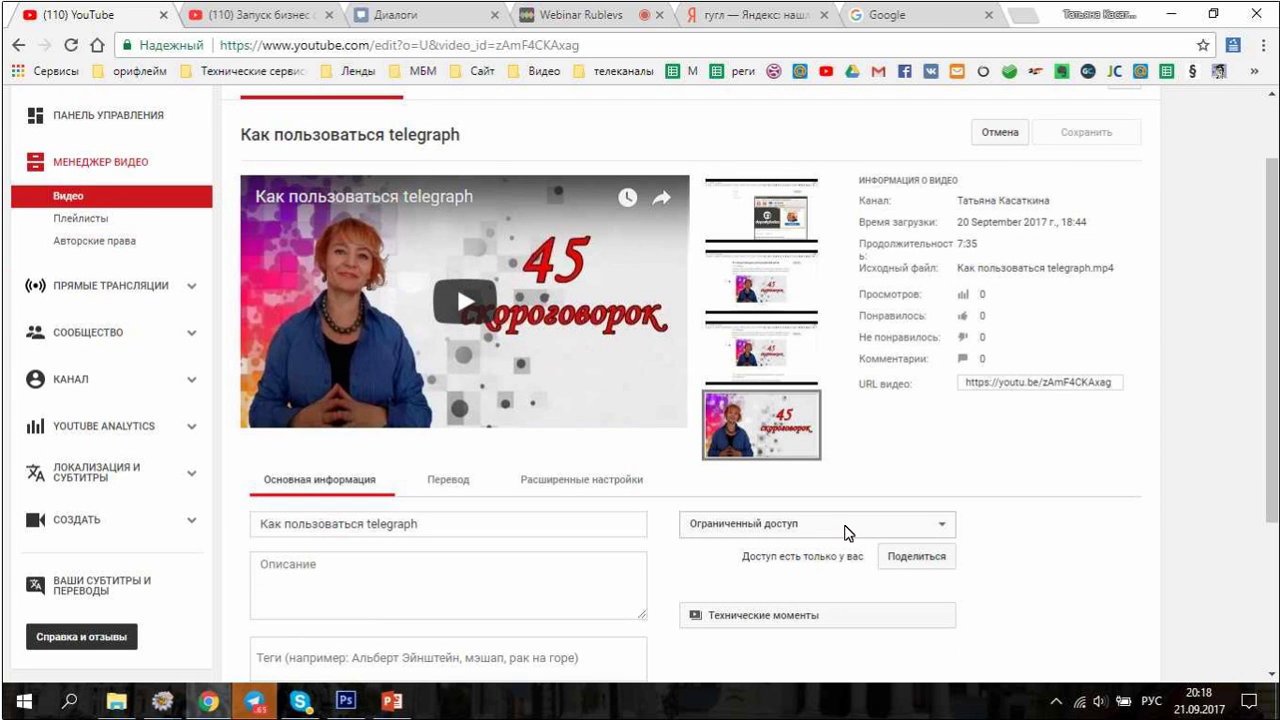
{"action": "scroll", "coordinate": [848, 533], "scroll_direction": "down", "scroll_amount": 1}
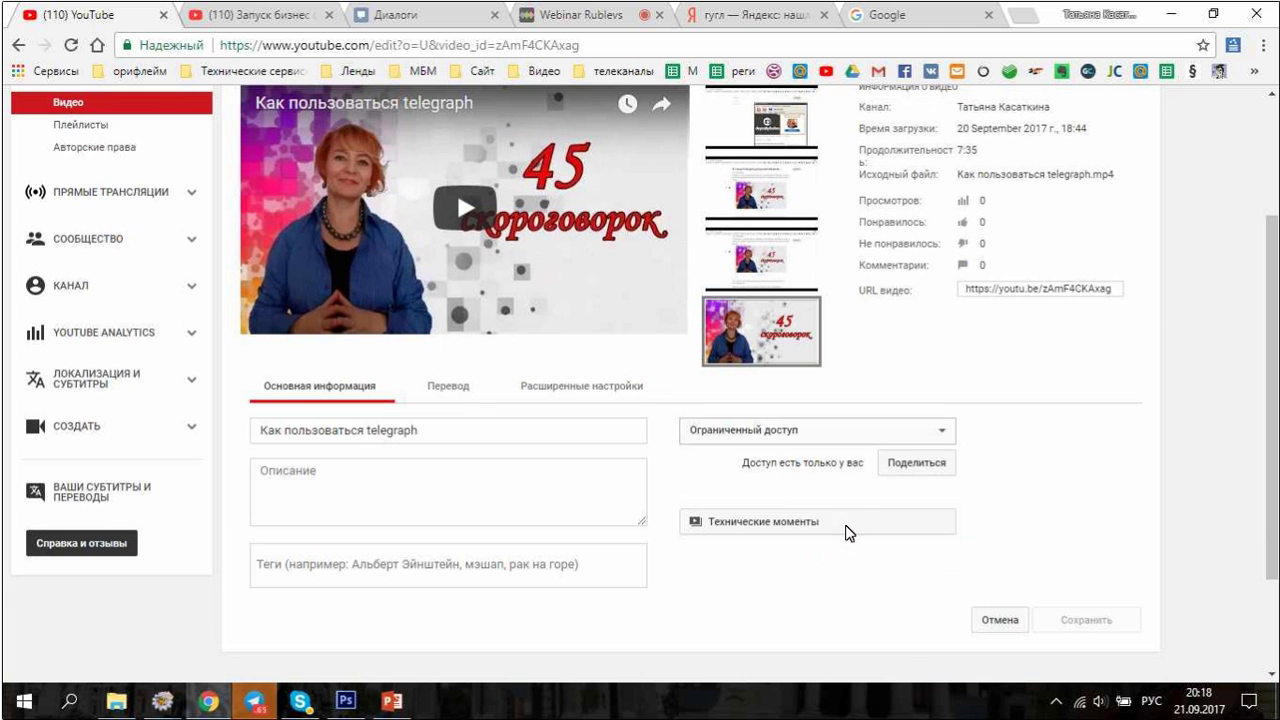
{"action": "left_click", "coordinate": [944, 440]}
{"action": "left_click", "coordinate": [876, 450]}
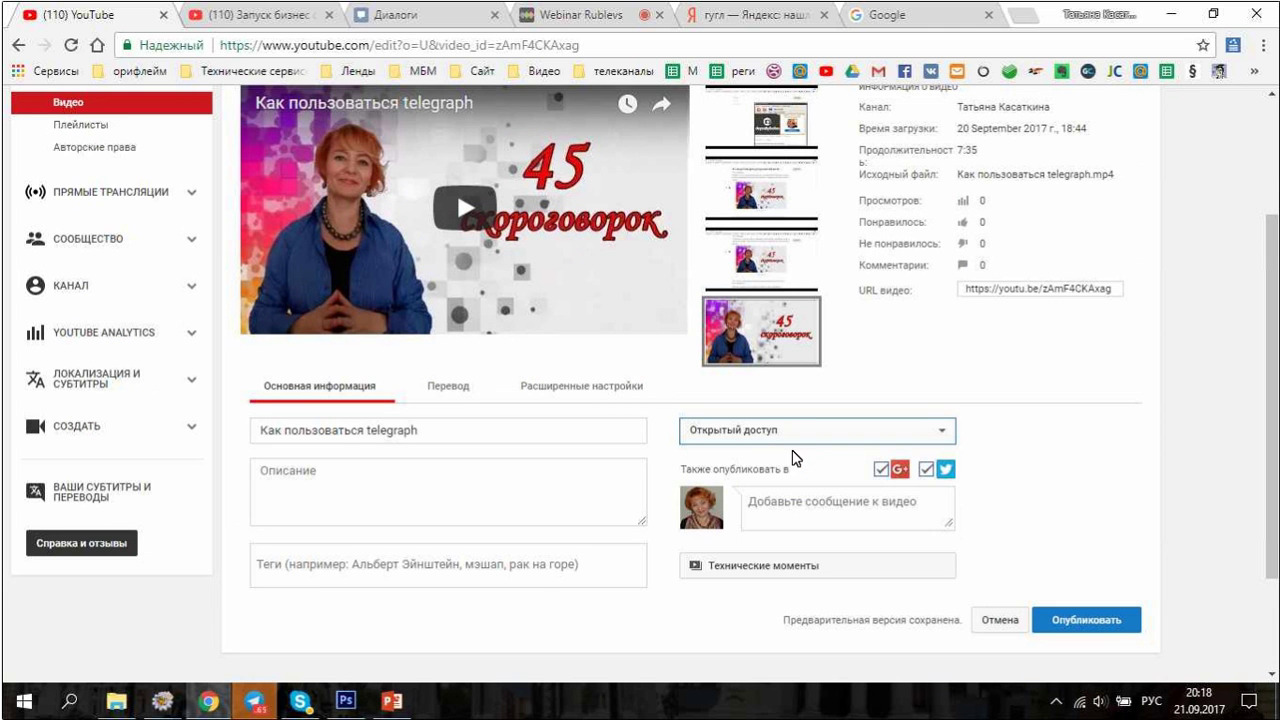
Take the video out of the "Технические моменты" playlist and add it back to the same playlist.
{"action": "left_click", "coordinate": [725, 566]}
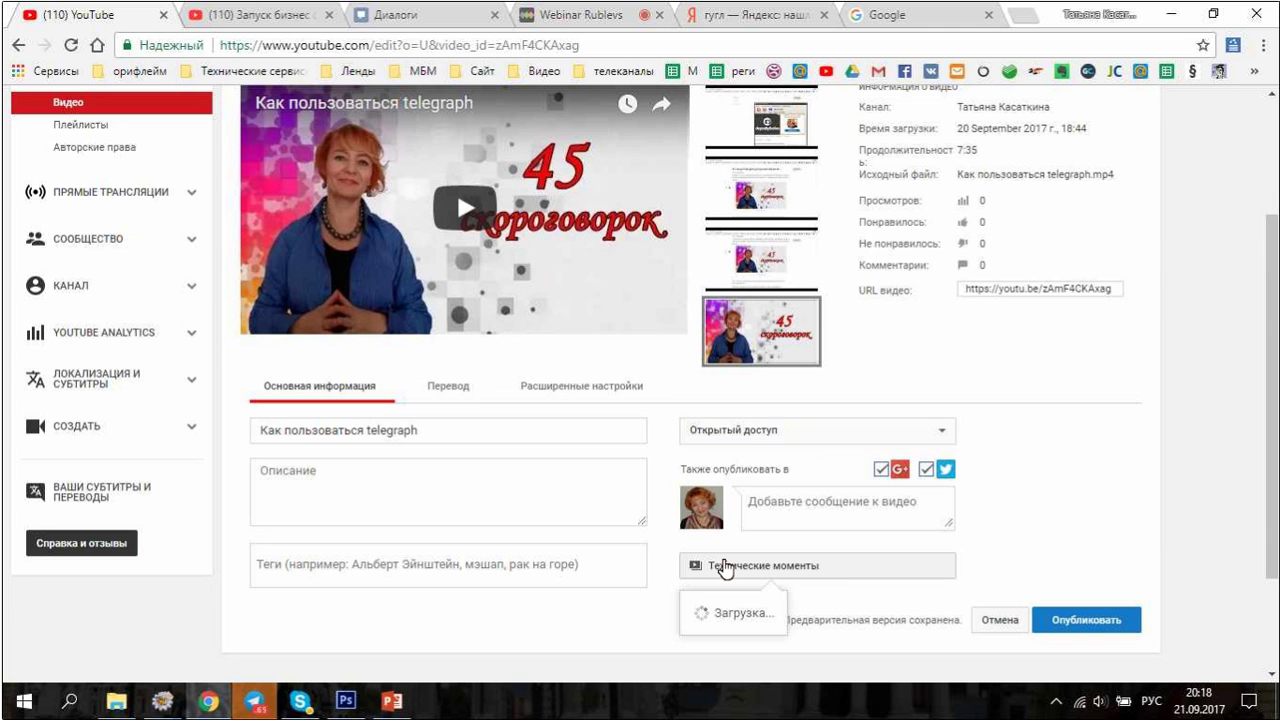
{"action": "scroll", "coordinate": [725, 566], "scroll_direction": "down", "scroll_amount": 2}
{"action": "left_click", "coordinate": [760, 501]}
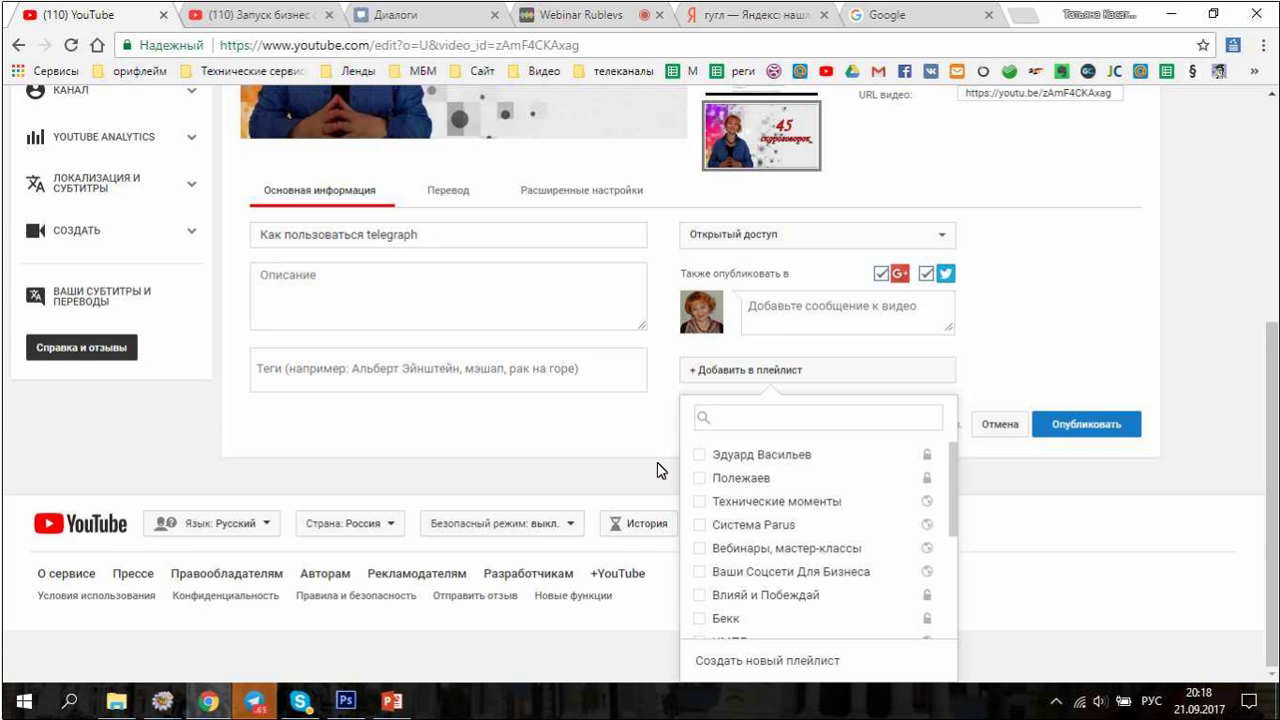
{"action": "scroll", "coordinate": [657, 462], "scroll_direction": "up", "scroll_amount": 1}
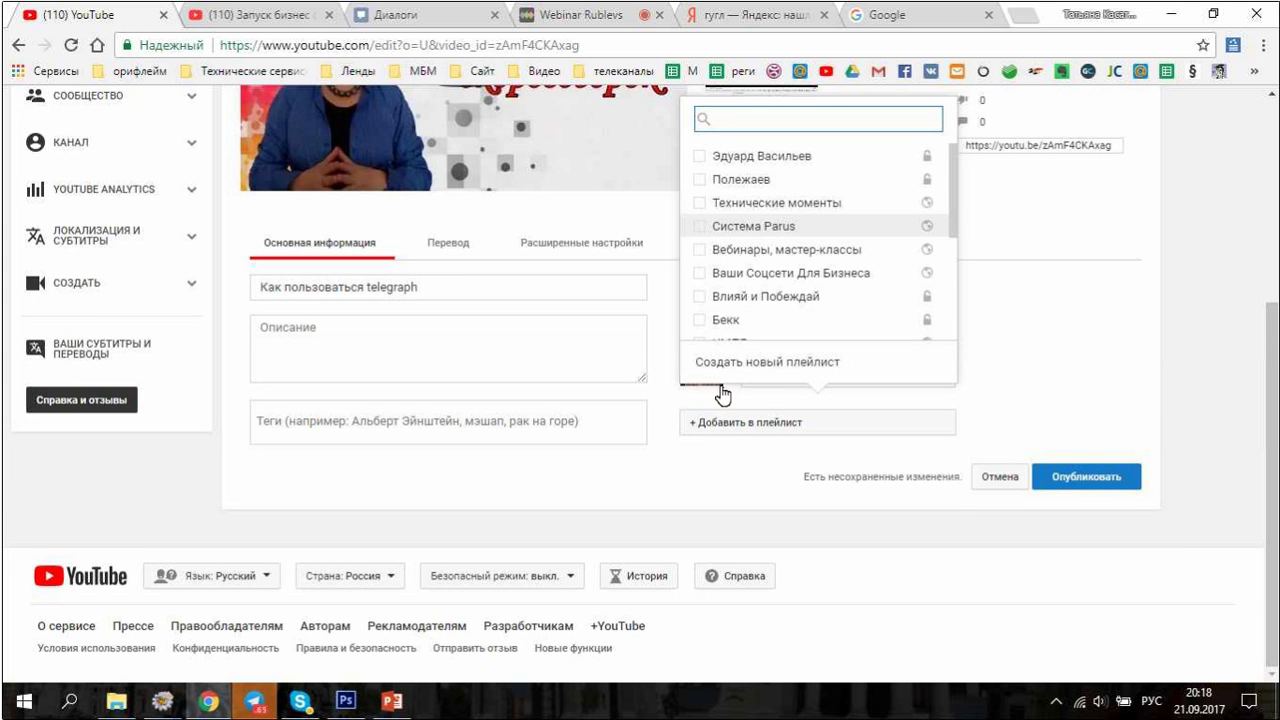
{"action": "left_click", "coordinate": [795, 208]}
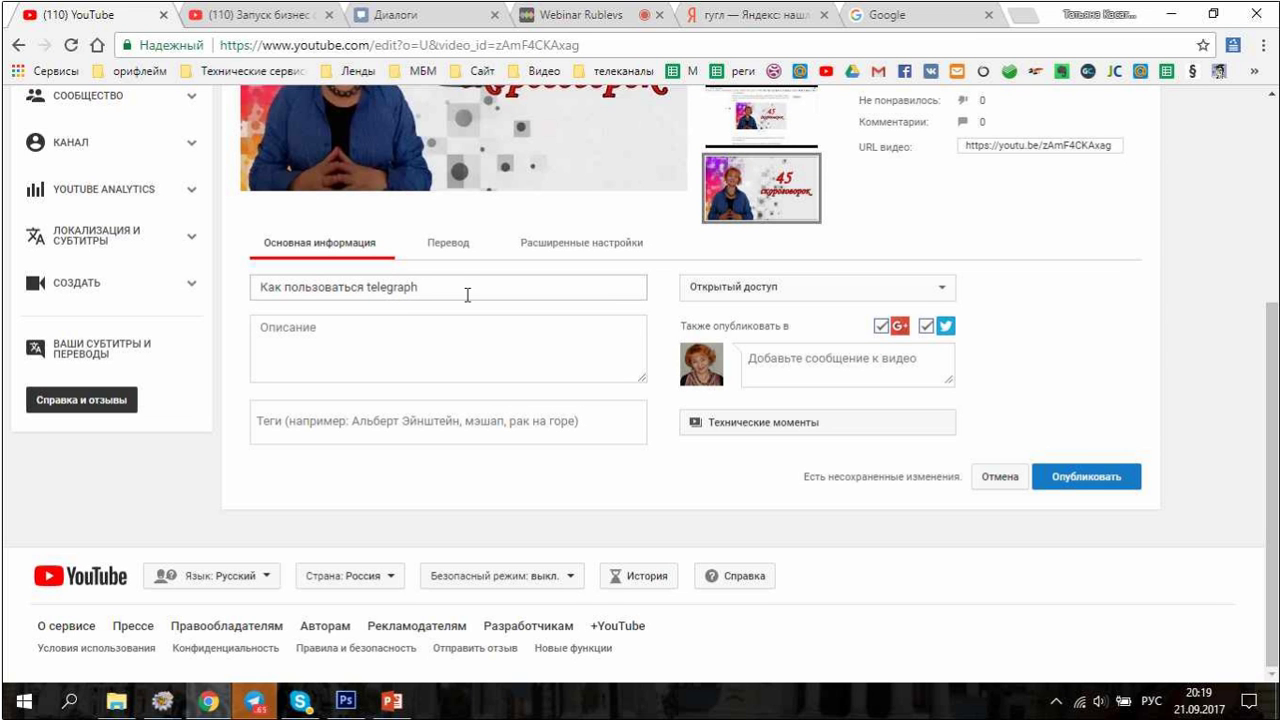
Enter "Запуск бизнес системы Parus" as the video's description and add the same phrase as a tag.
{"action": "scroll", "coordinate": [467, 295], "scroll_direction": "up", "scroll_amount": 3}
{"action": "scroll", "coordinate": [467, 295], "scroll_direction": "down", "scroll_amount": 3}
{"action": "left_click_drag", "start_coordinate": [418, 290], "coordinate": [258, 287]}
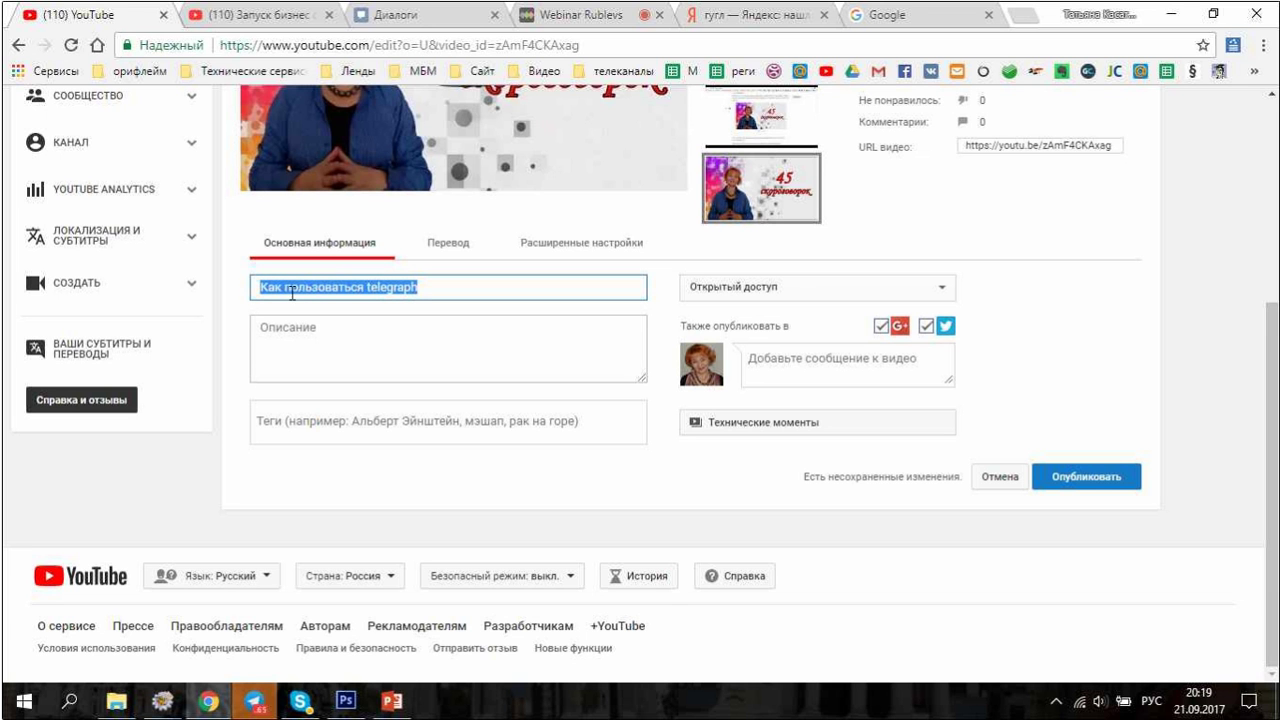
{"action": "left_click", "coordinate": [593, 340]}
{"action": "type", "text": "Запуск бизнес системы Parus"}
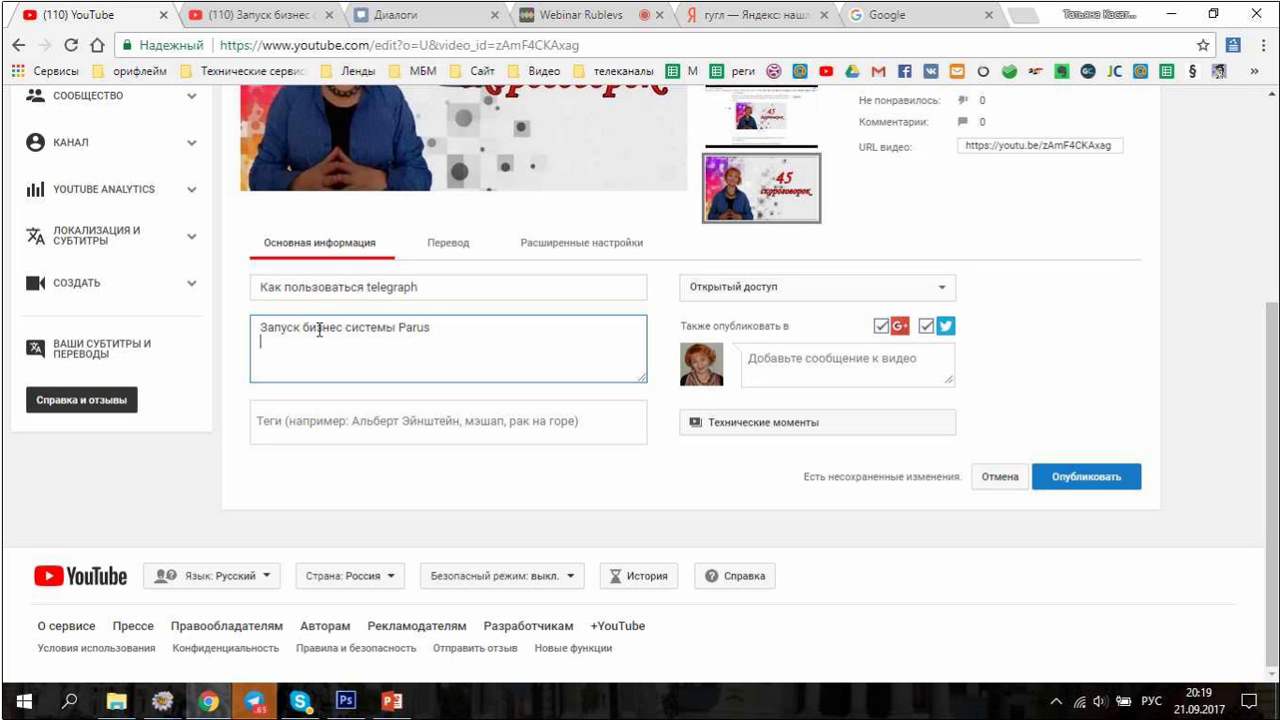
{"action": "left_click", "coordinate": [267, 427]}
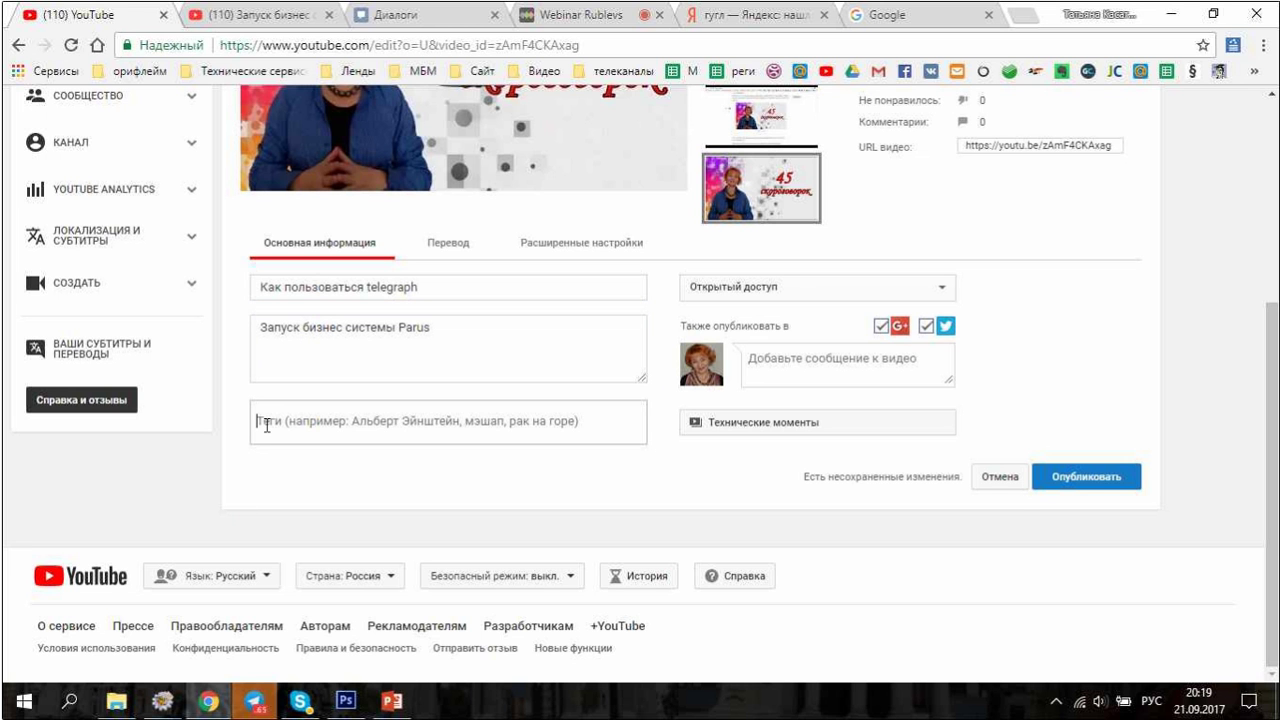
{"action": "type", "text": "Запуск бизнес системы Parus"}
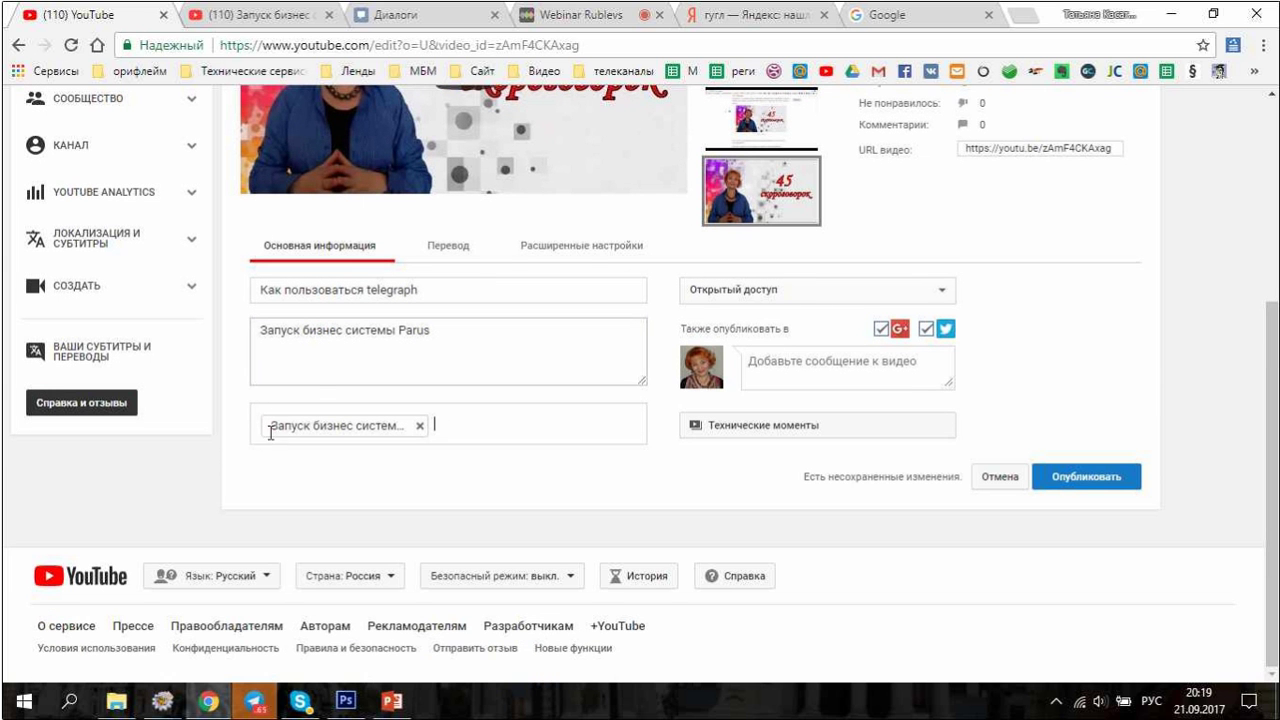
Copy the promotional text with channel and social links from the "Запуск бизнес системы Parus" video and add it below the description's first line.
{"action": "left_click", "coordinate": [425, 350]}
{"action": "key", "text": "Return"}
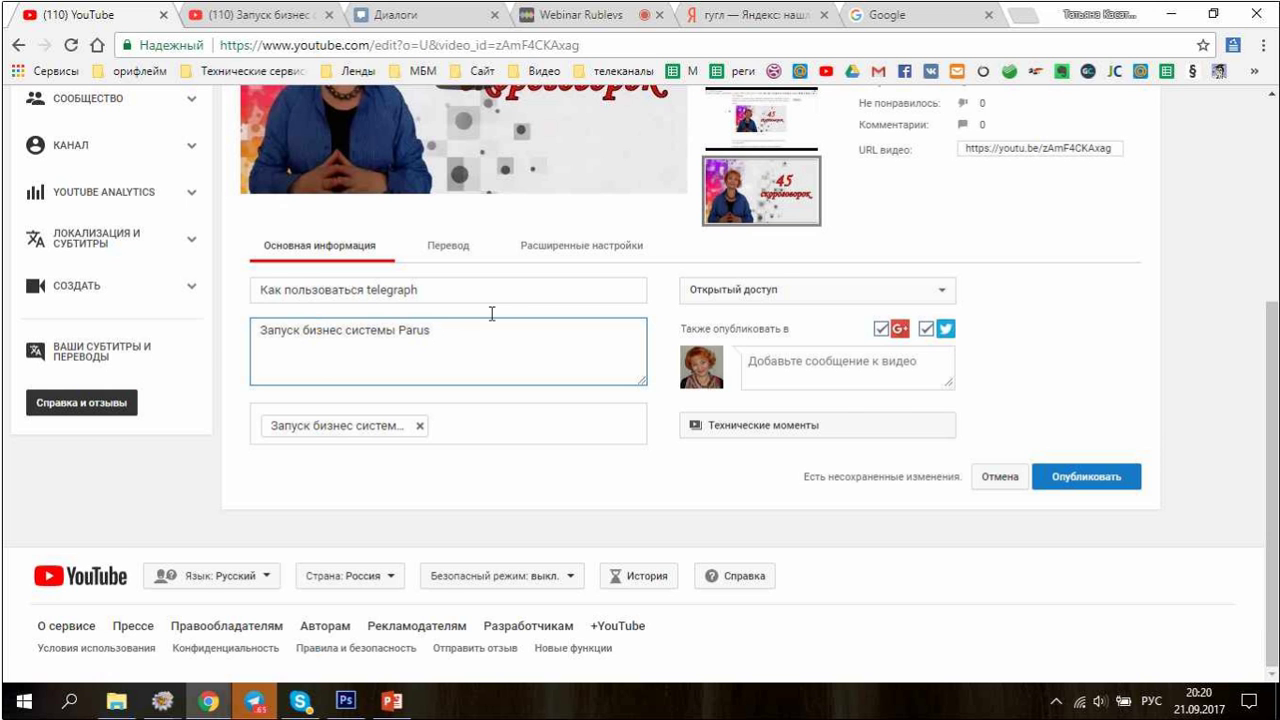
{"action": "key", "text": "ctrl+Tab"}
{"action": "triple_click", "coordinate": [86, 432]}
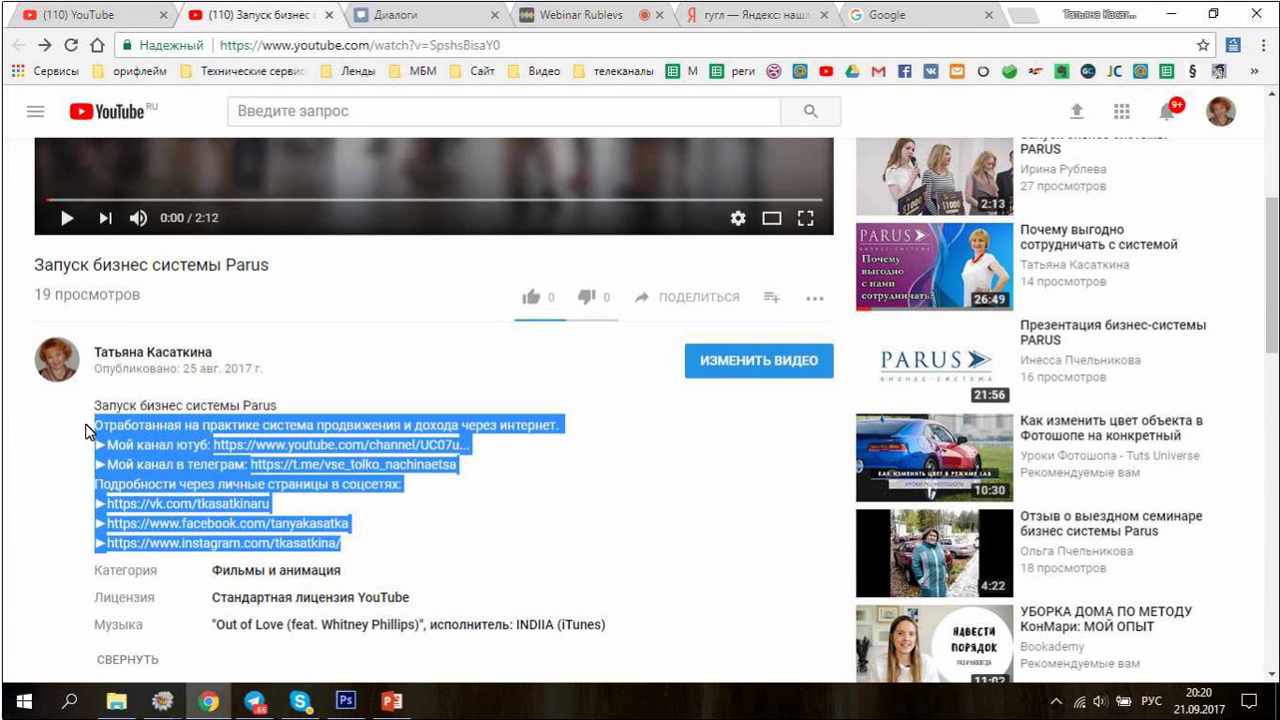
{"action": "left_click", "coordinate": [88, 21]}
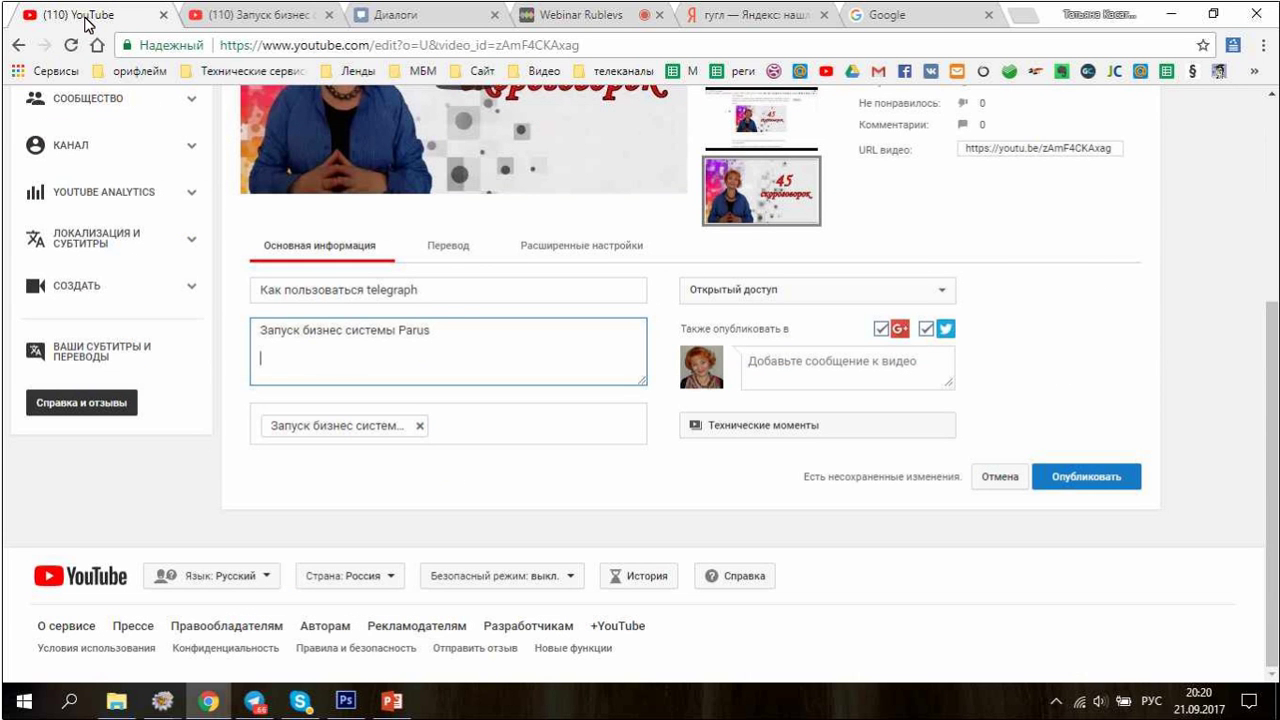
{"action": "key", "text": "ctrl+v"}
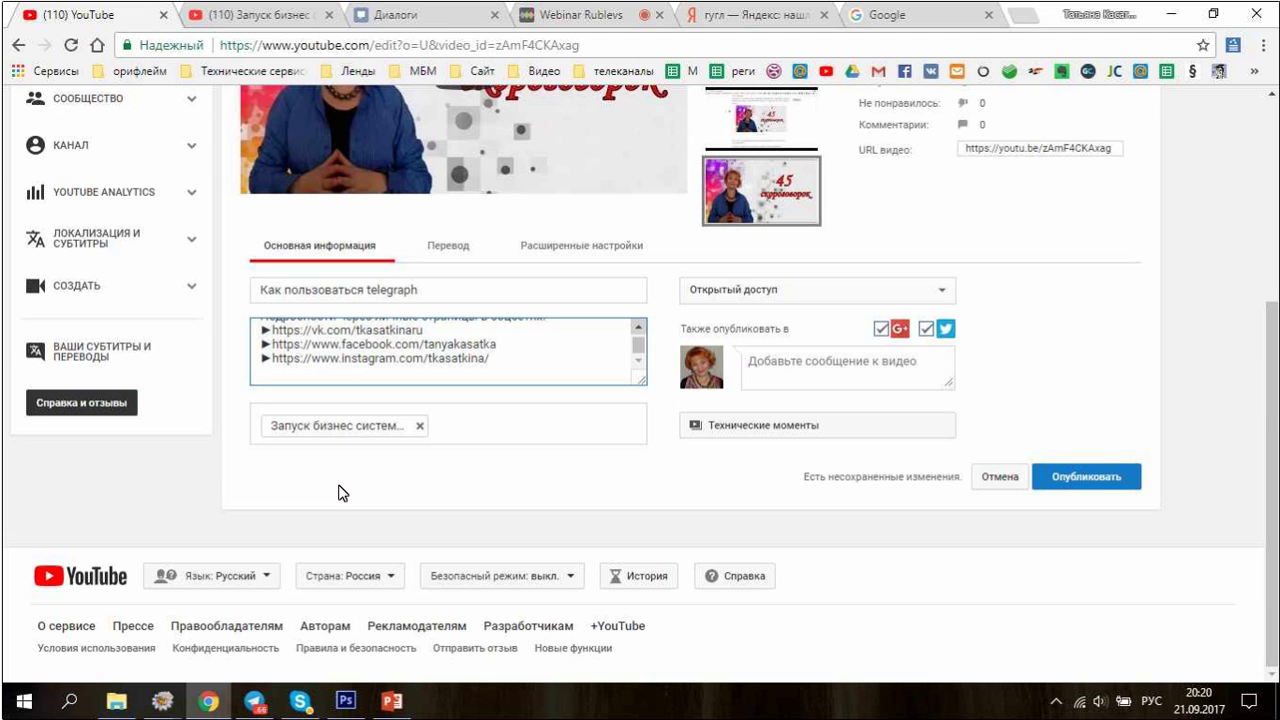
{"action": "scroll", "coordinate": [640, 334], "scroll_direction": "up", "scroll_amount": 10}
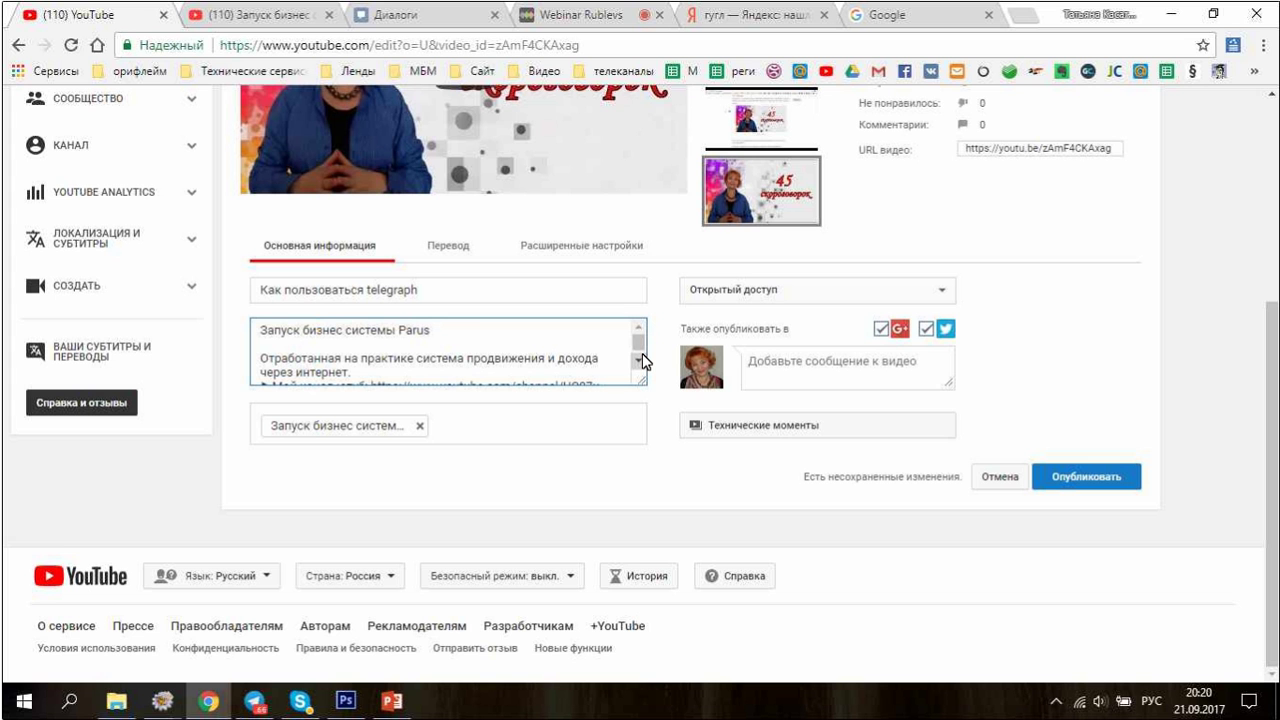
{"action": "left_click", "coordinate": [638, 360]}
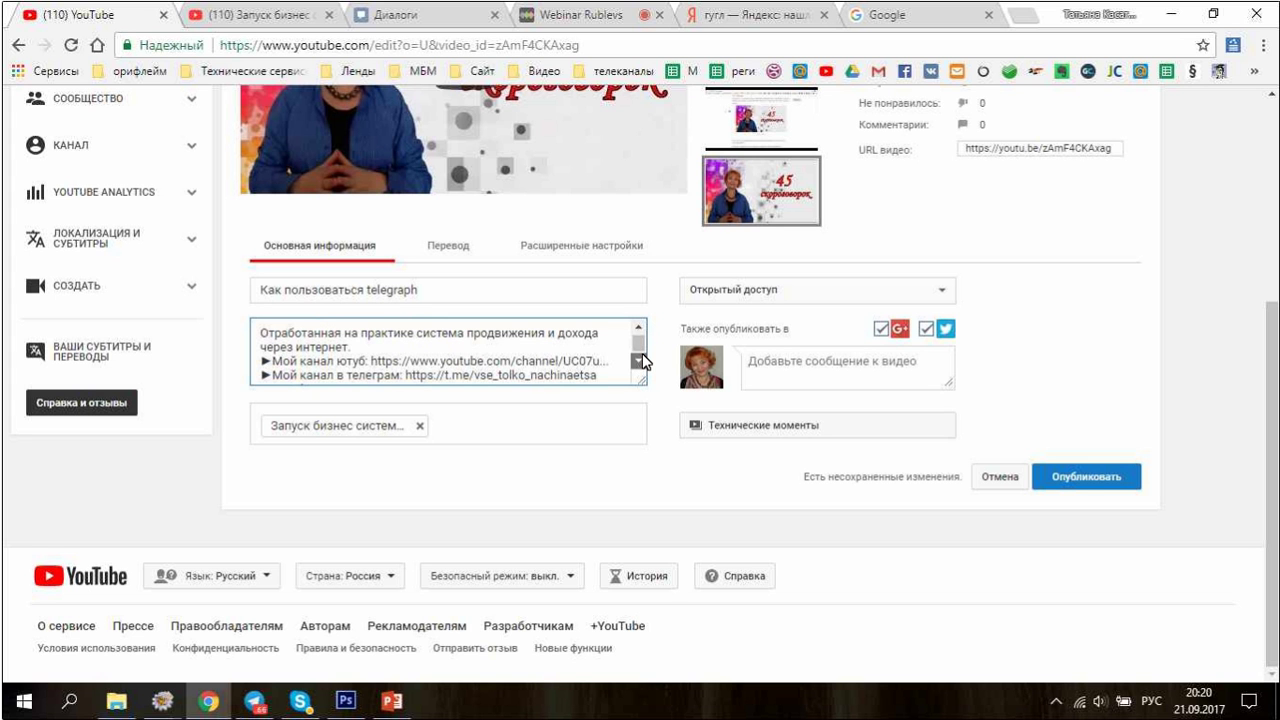
{"action": "left_click", "coordinate": [640, 366]}
{"action": "left_click", "coordinate": [640, 366]}
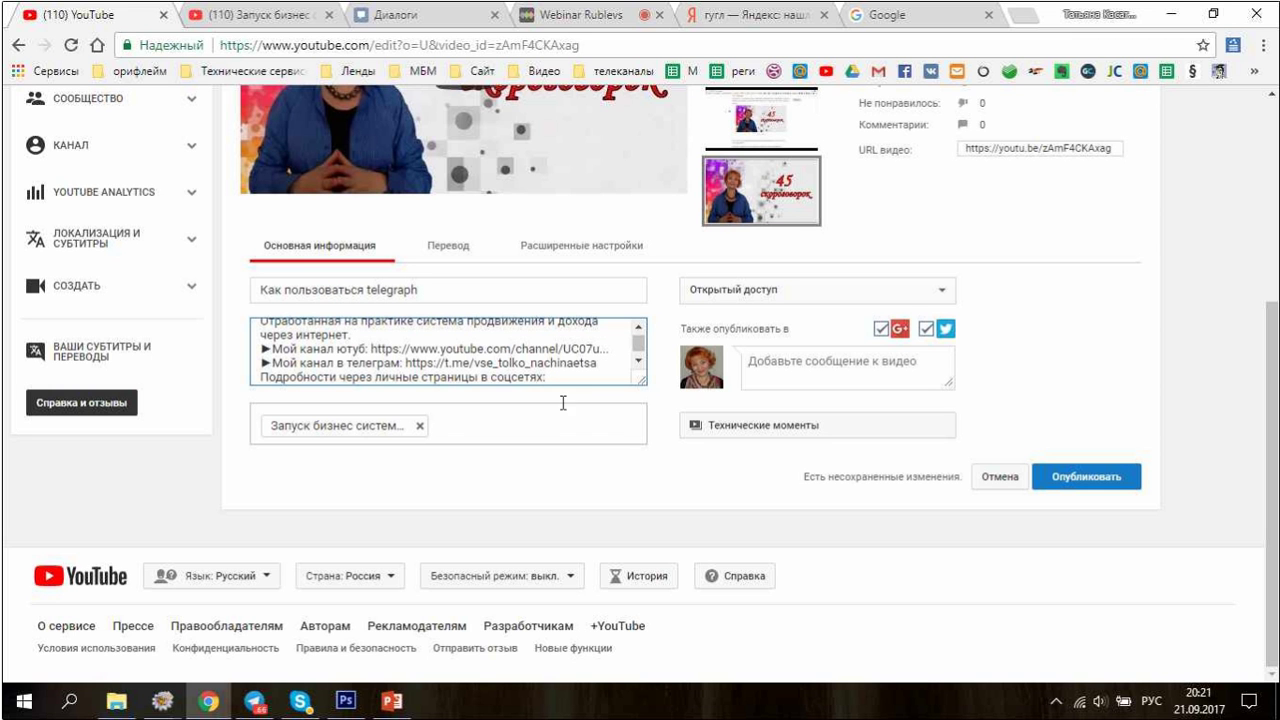
Add the tags "как пользоваться телеграм", "пользоваться телеграм" and "телеграм" to the video.
{"action": "left_click", "coordinate": [446, 414]}
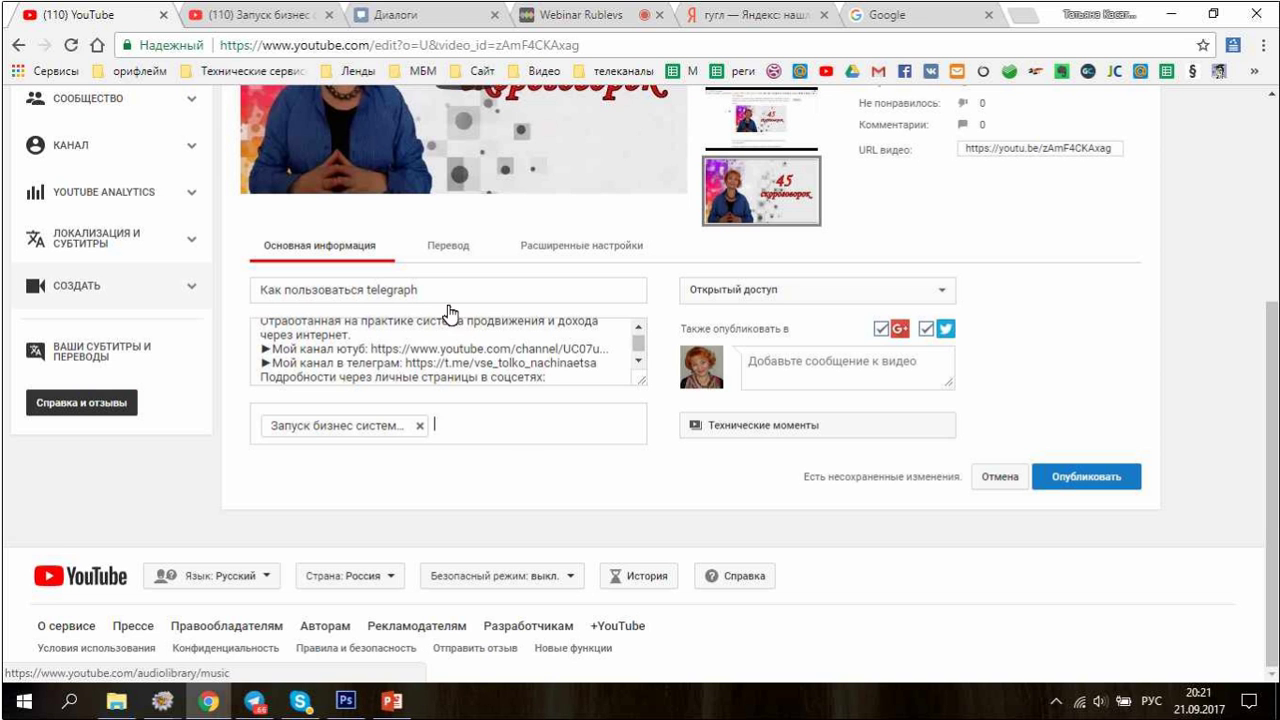
{"action": "type", "text": "как польз"}
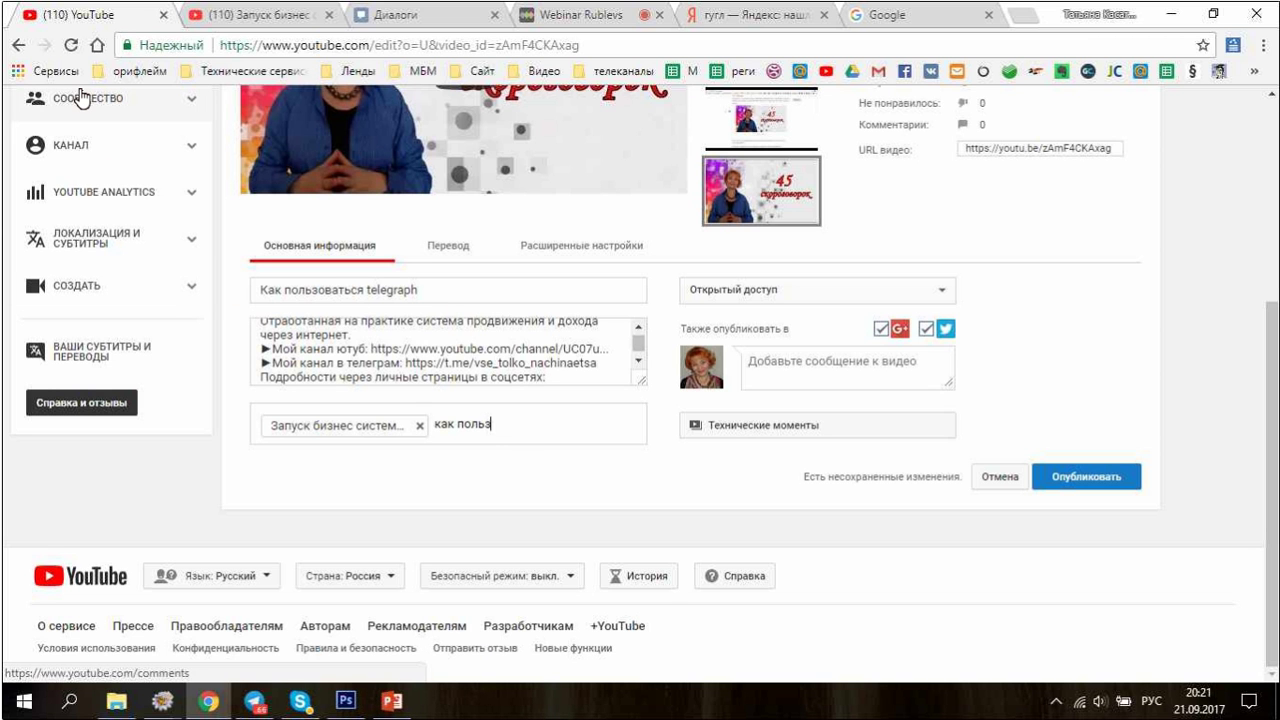
{"action": "type", "text": "оваться телеграм"}
{"action": "key", "text": "Return"}
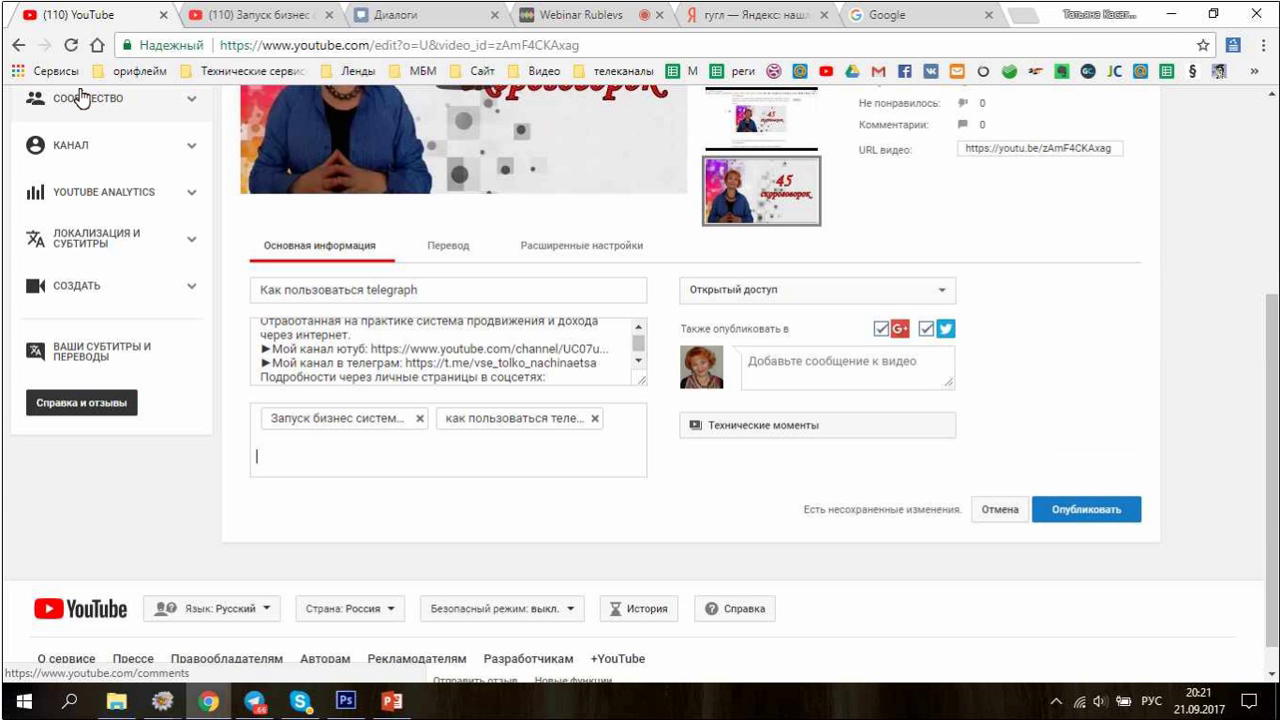
{"action": "type", "text": "пользоваться телеграм"}
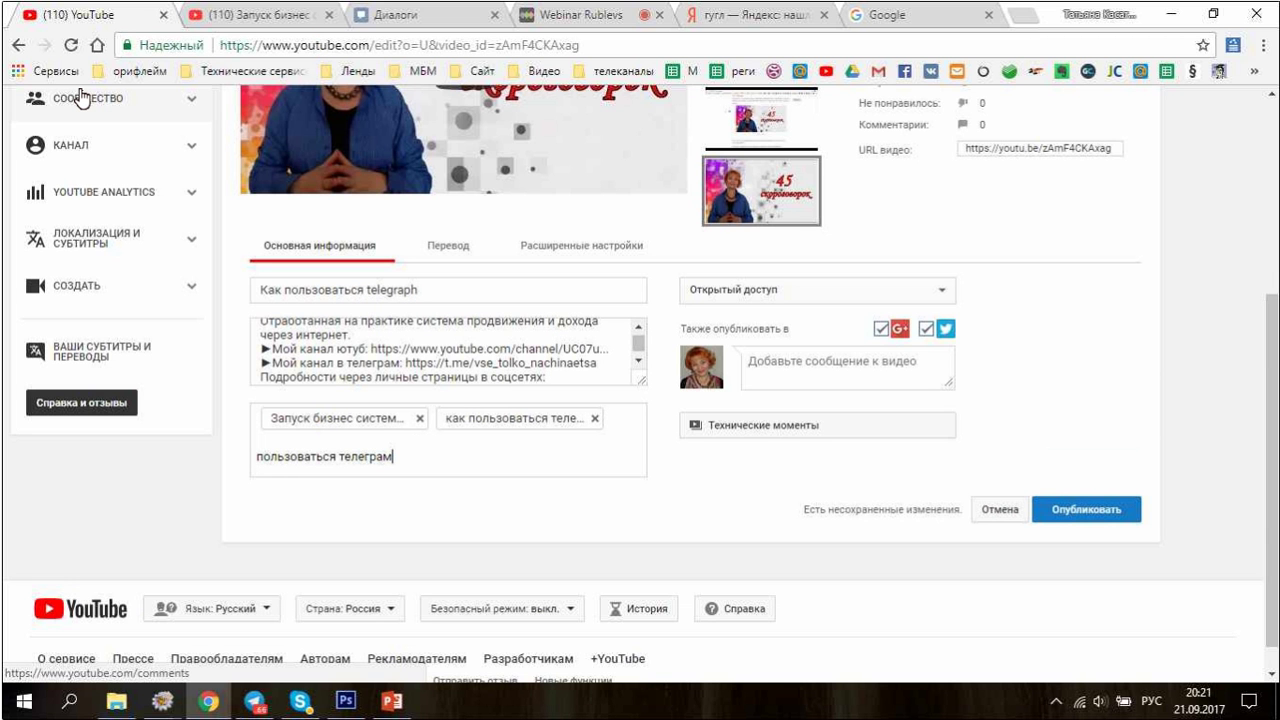
{"action": "key", "text": "Return"}
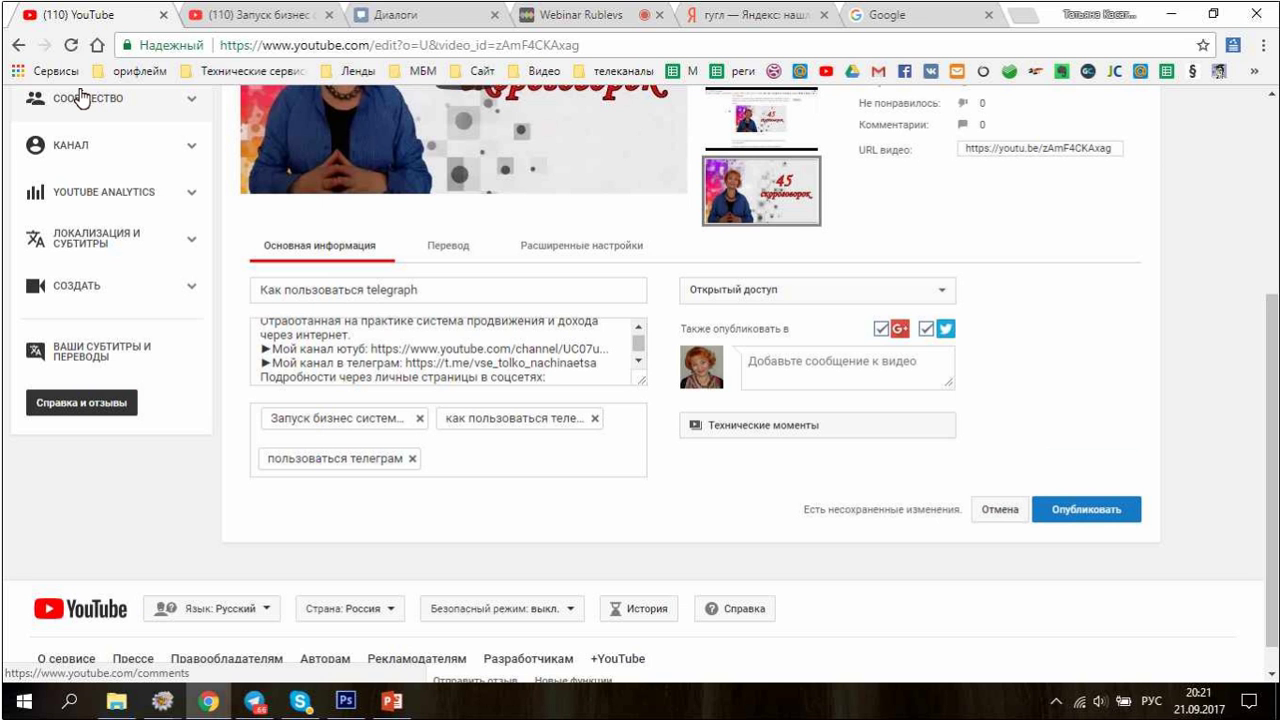
{"action": "type", "text": "телеграм"}
{"action": "key", "text": "Return"}
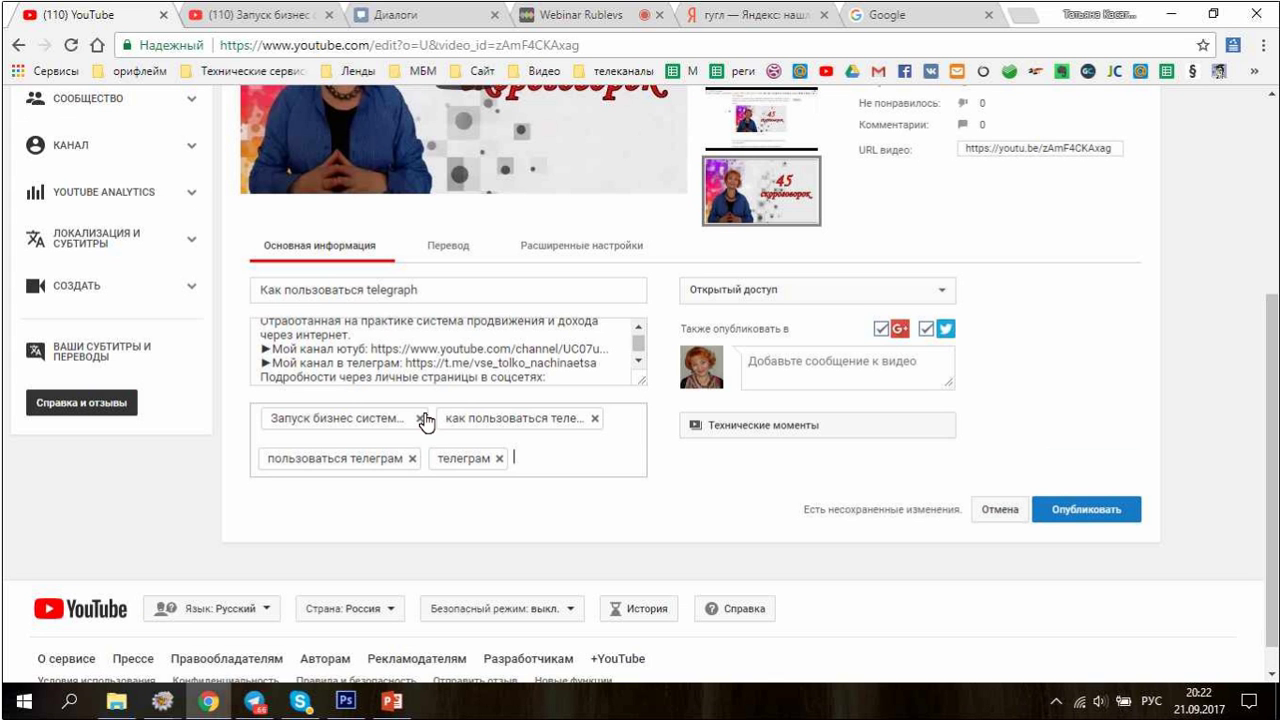
Remove the three tags containing "телеграм", keeping only the Parus tag.
{"action": "key", "text": "BackSpace"}
{"action": "left_click", "coordinate": [412, 458]}
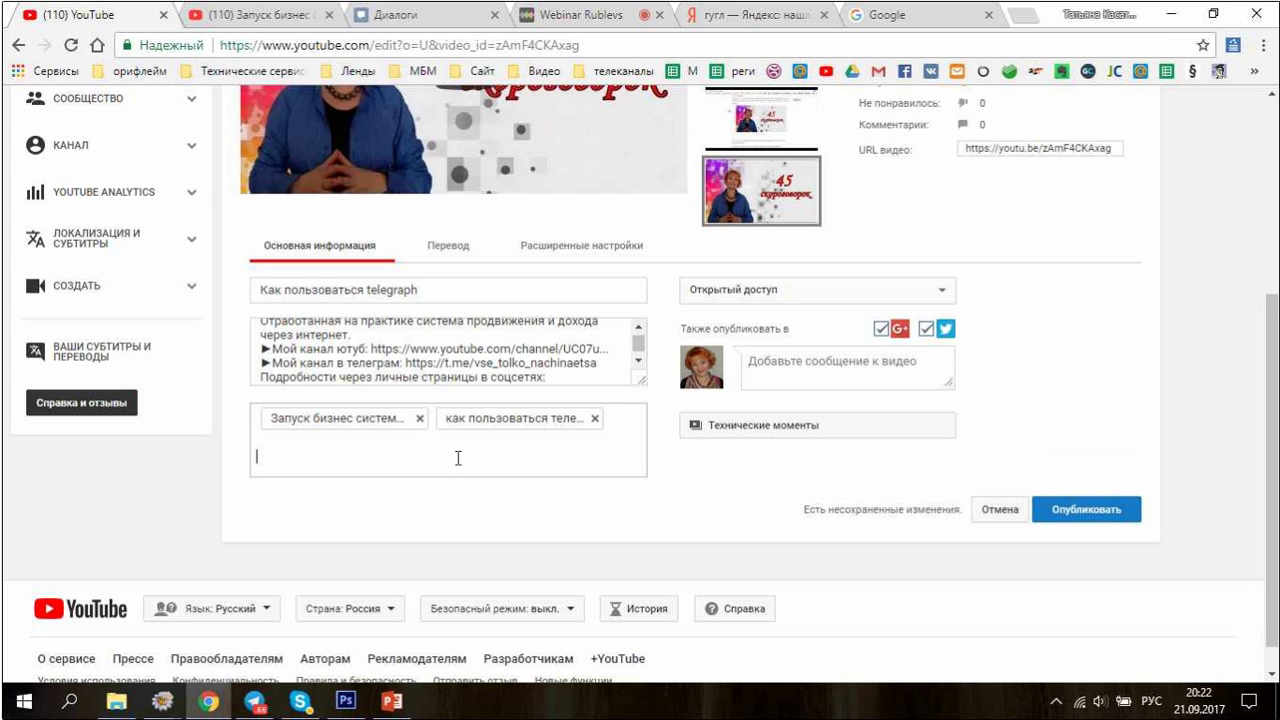
{"action": "left_click", "coordinate": [595, 419]}
Add the tags "как пользоваться телеграфом", "пользоваться телеграф" and "телеграф" to the video.
{"action": "type", "text": "ка"}
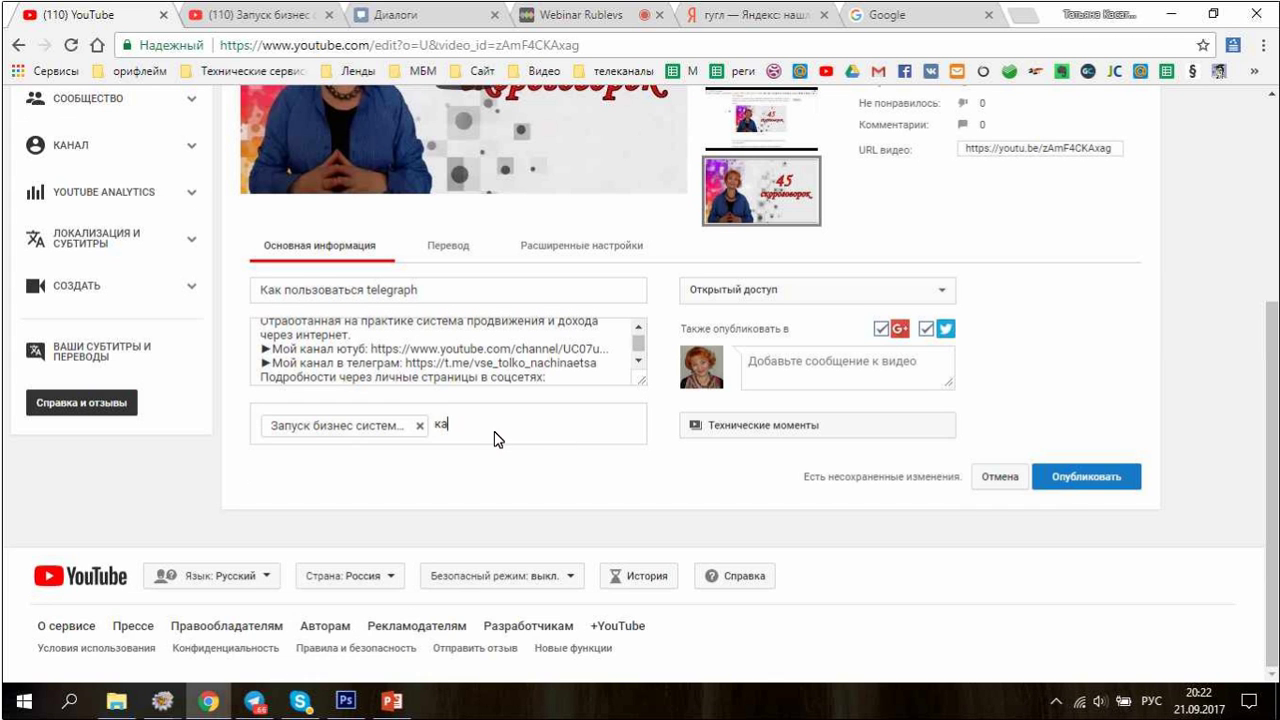
{"action": "type", "text": "к пользоваться телеграф"}
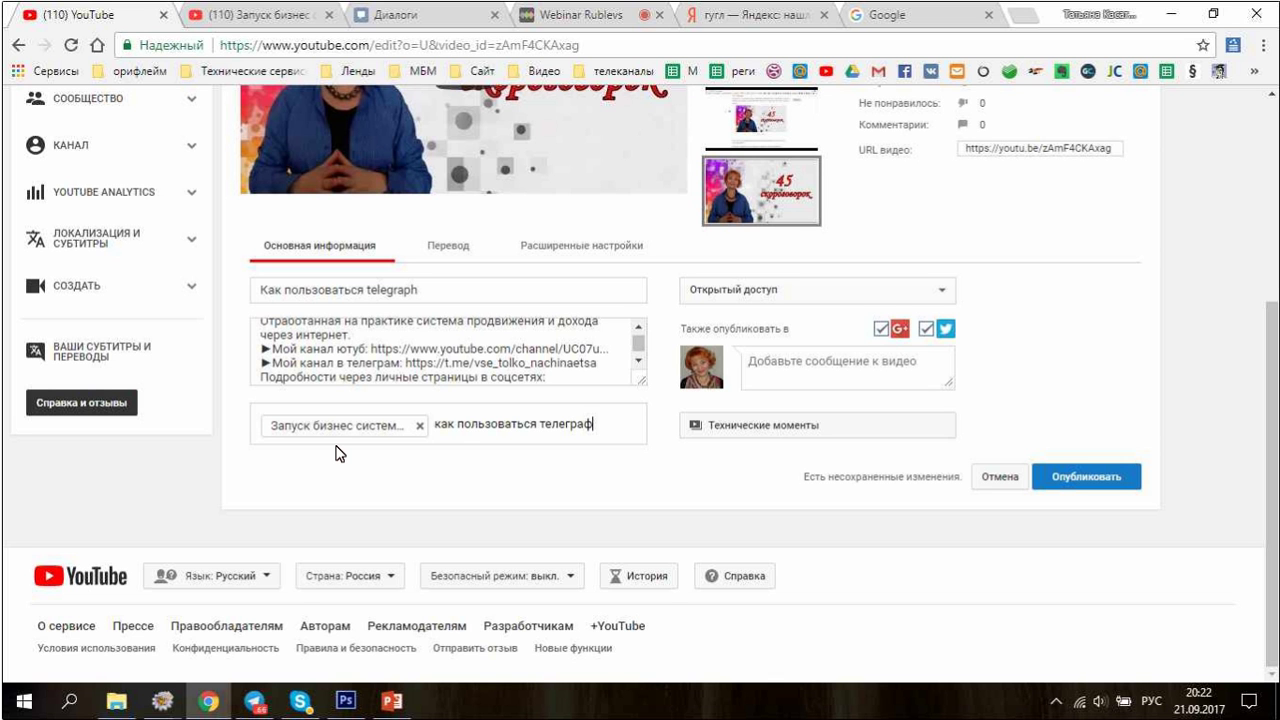
{"action": "type", "text": "ом"}
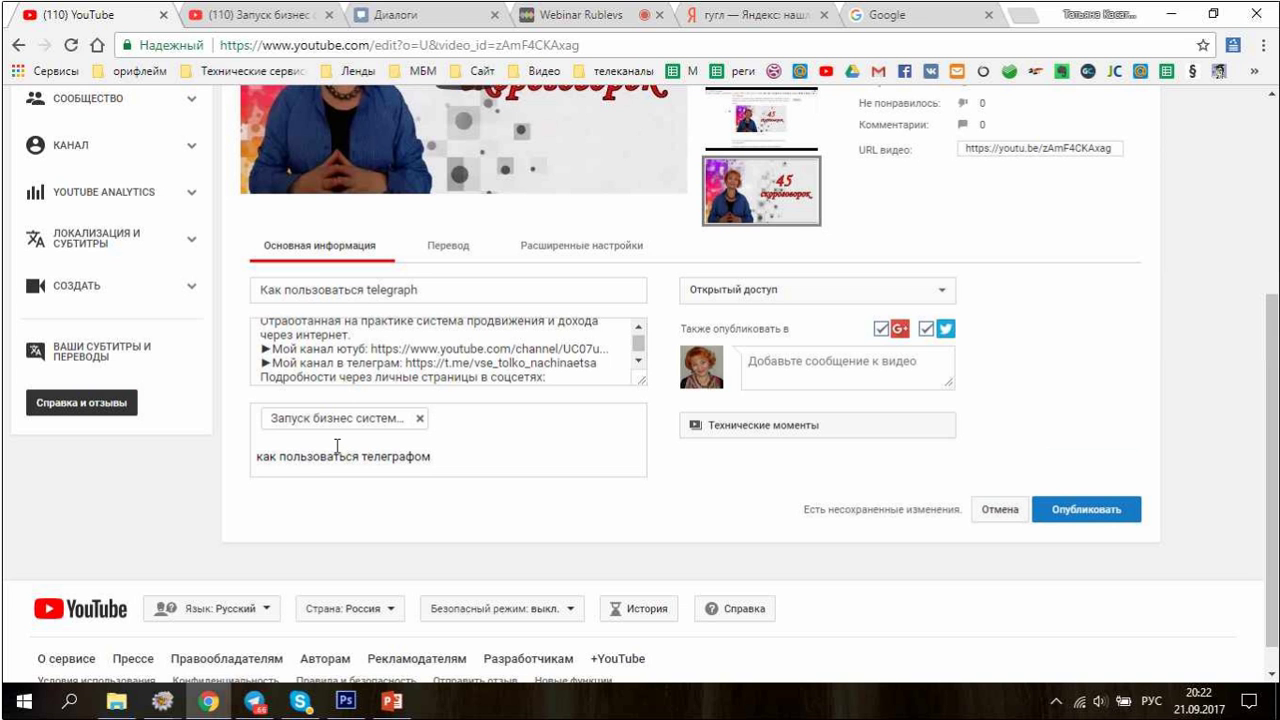
{"action": "key", "text": "Return"}
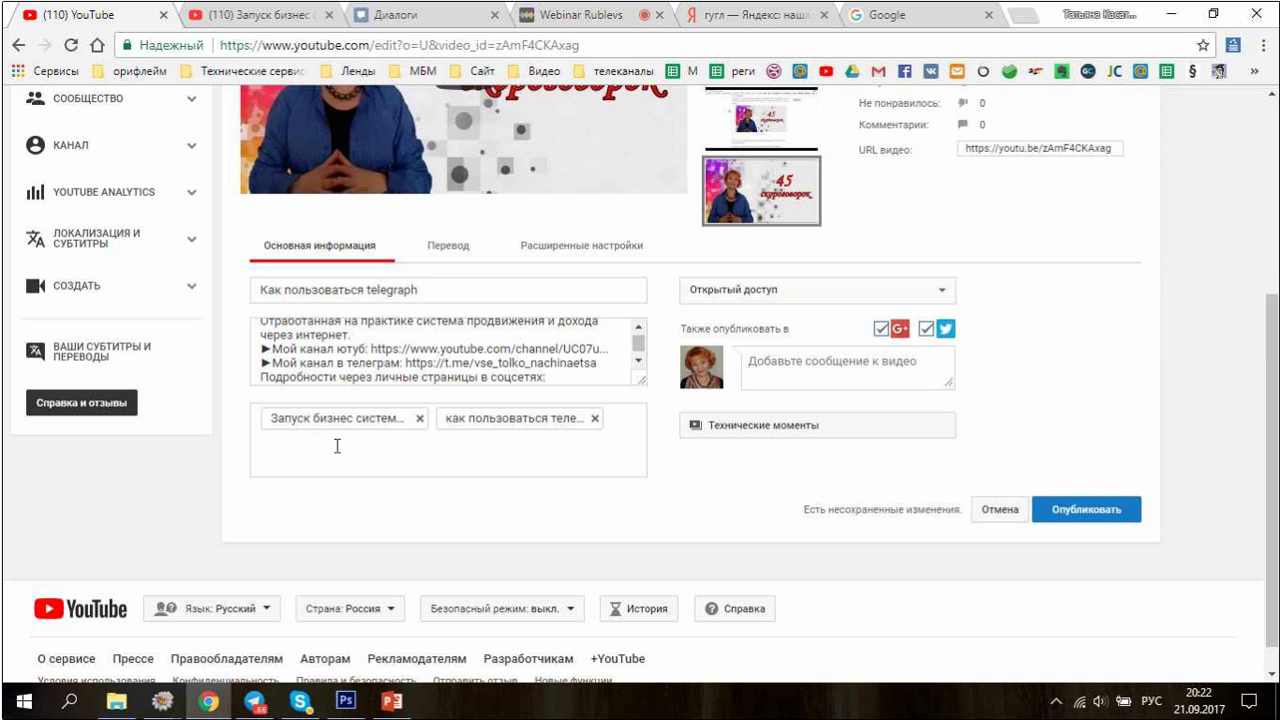
{"action": "type", "text": "пользоваться телеграф"}
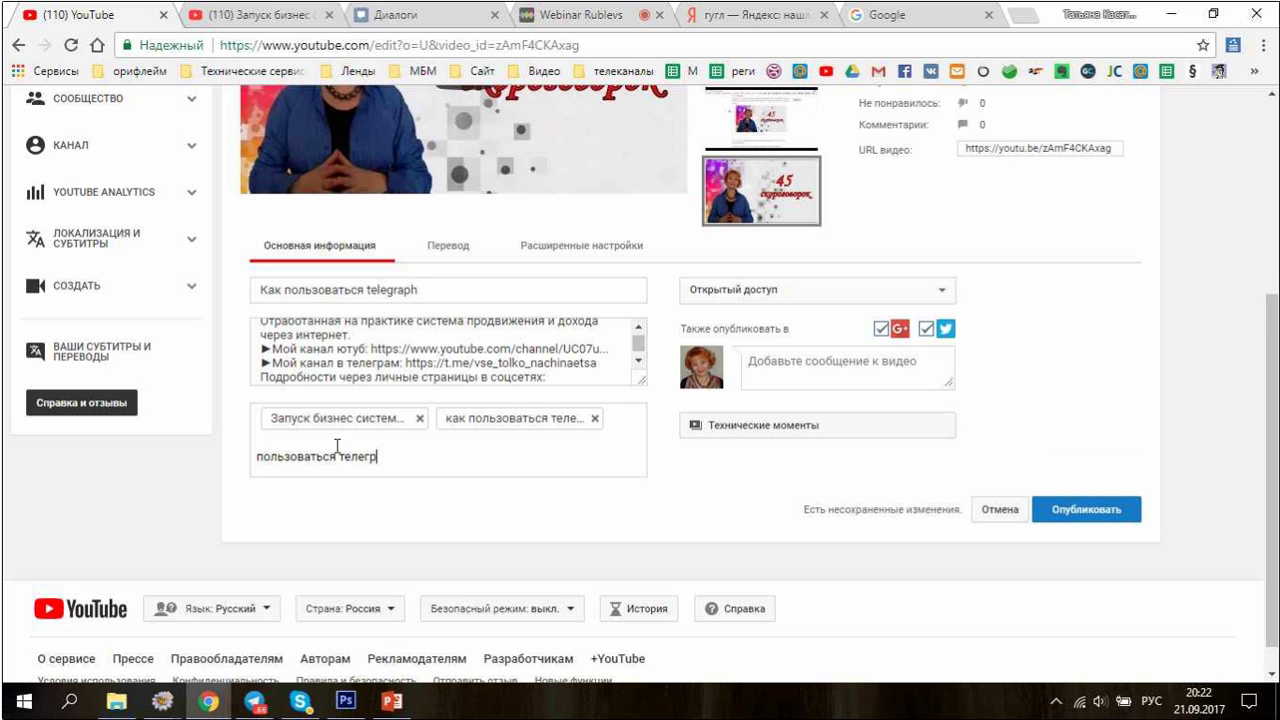
{"action": "key", "text": "Return"}
{"action": "type", "text": "телеграф"}
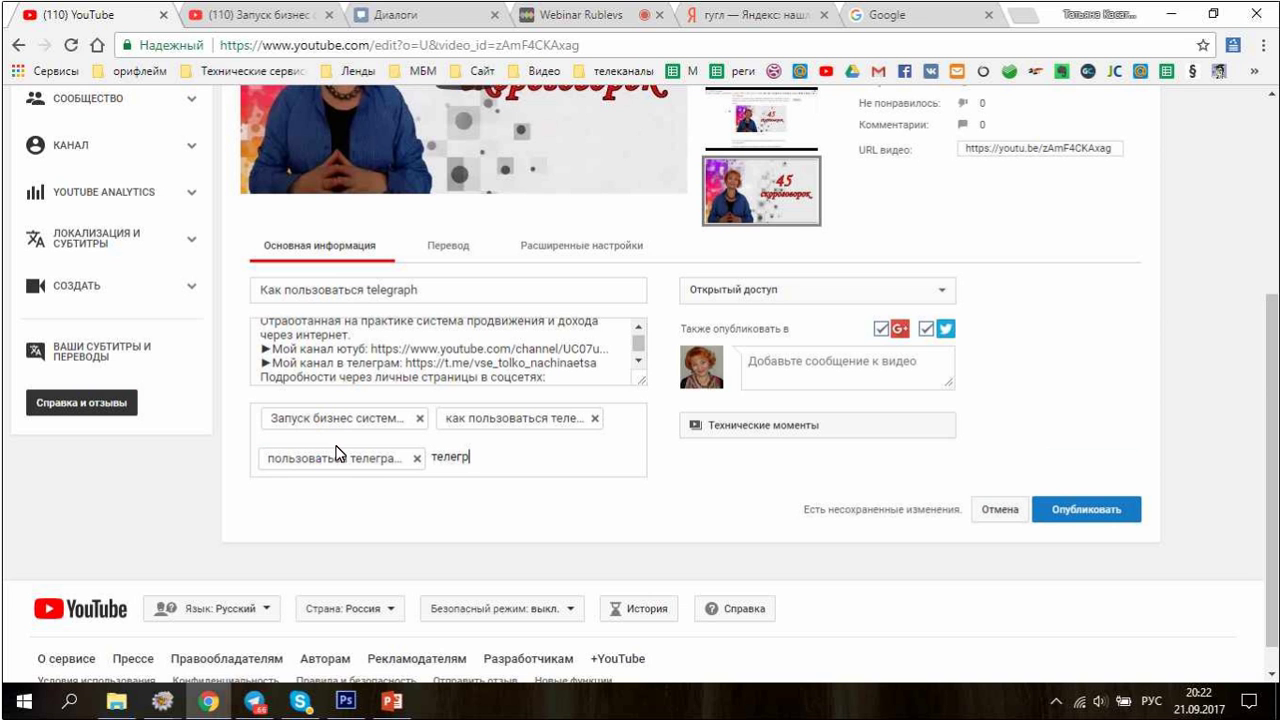
{"action": "key", "text": "Return"}
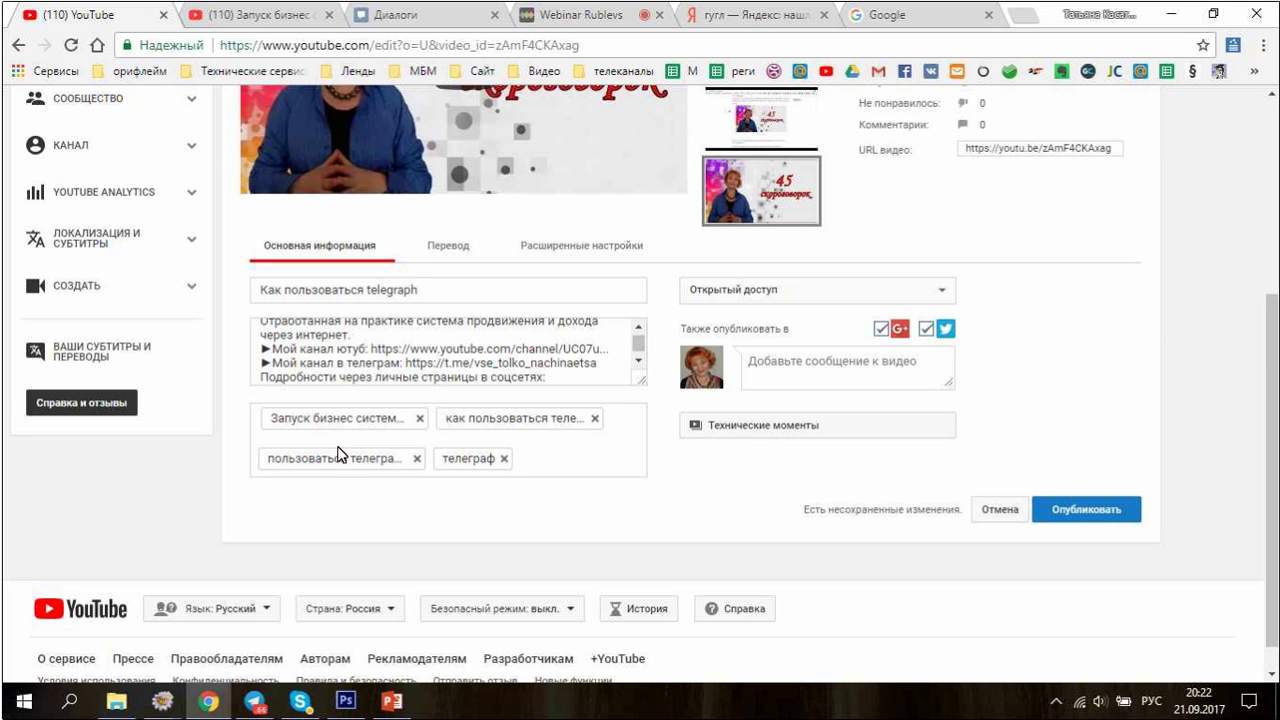
Copy "telegraph" from the video title and add it as a tag, then add the channel owner's full name as another tag.
{"action": "key", "text": "shift+Tab"}
{"action": "key", "text": "shift+Tab"}
{"action": "key", "text": "shift+Left"}
{"action": "key", "text": "shift+Left"}
{"action": "key", "text": "shift+Left"}
{"action": "key", "text": "shift+Left"}
{"action": "key", "text": "shift+Left"}
{"action": "key", "text": "shift+Left"}
{"action": "key", "text": "shift+Left"}
{"action": "key", "text": "shift+Left"}
{"action": "key", "text": "shift+Left"}
{"action": "key", "text": "ctrl+c"}
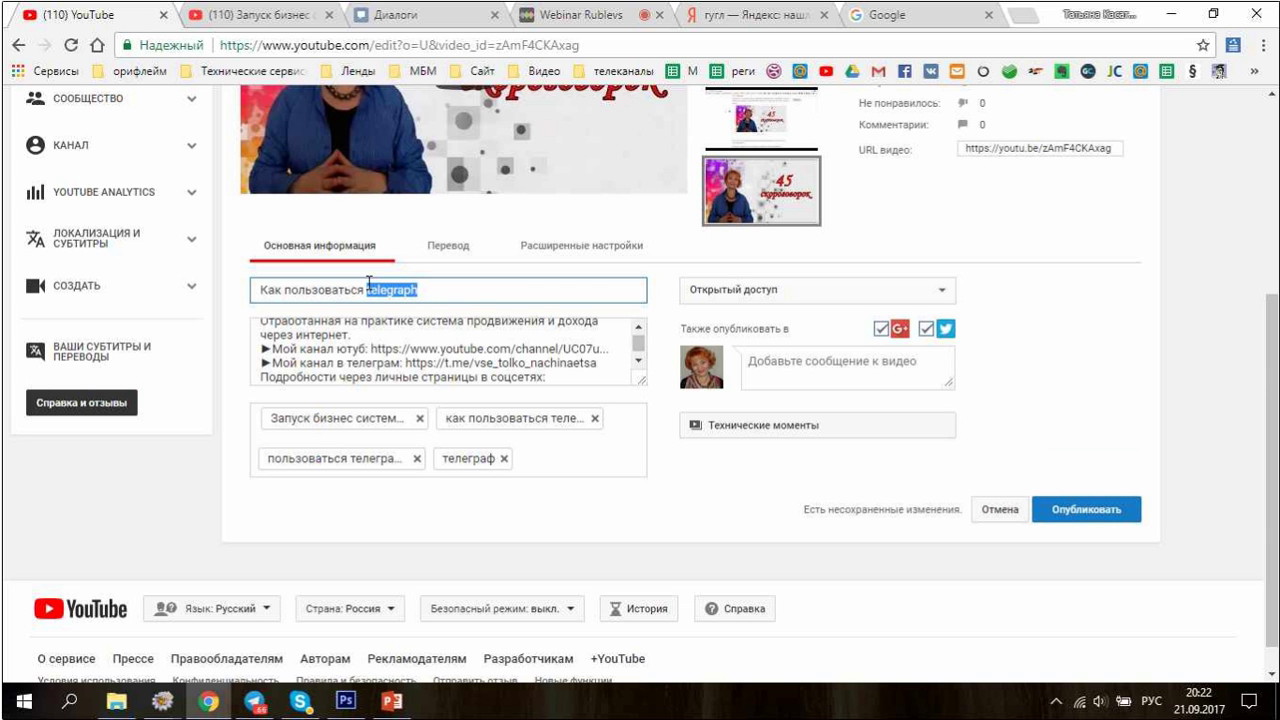
{"action": "left_click", "coordinate": [553, 483]}
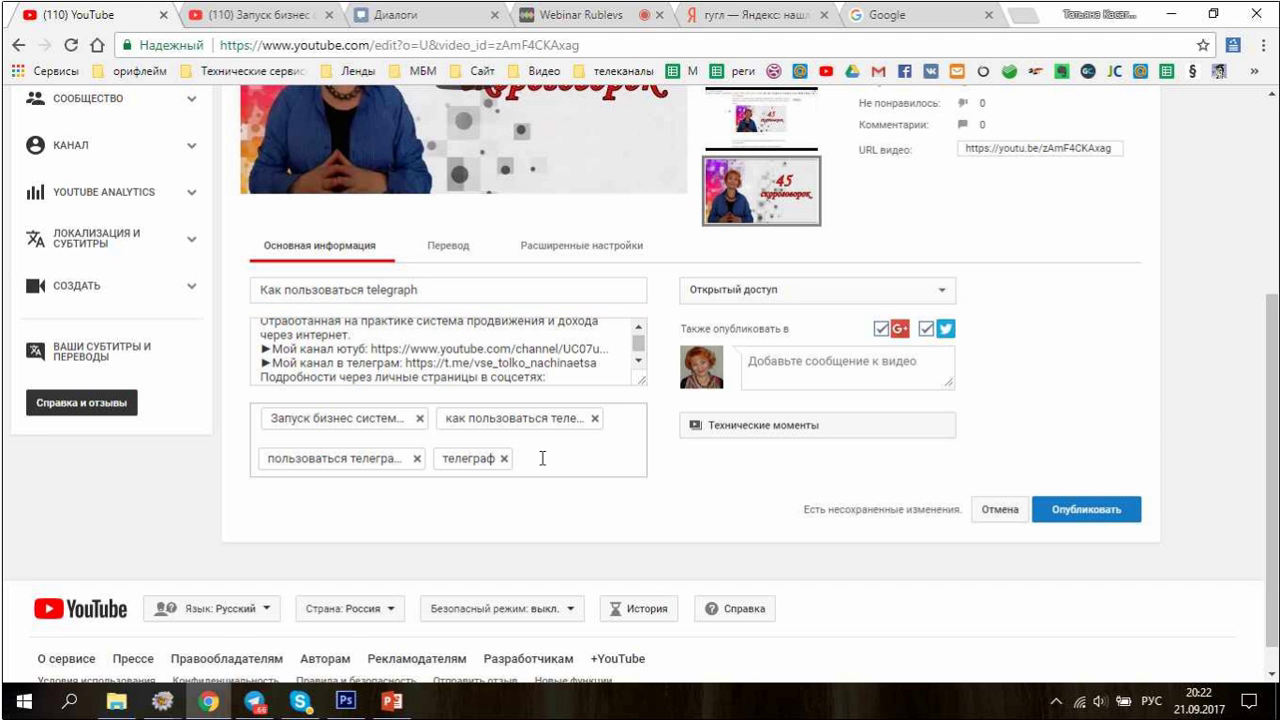
{"action": "key", "text": "ctrl+v"}
{"action": "key", "text": "Return"}
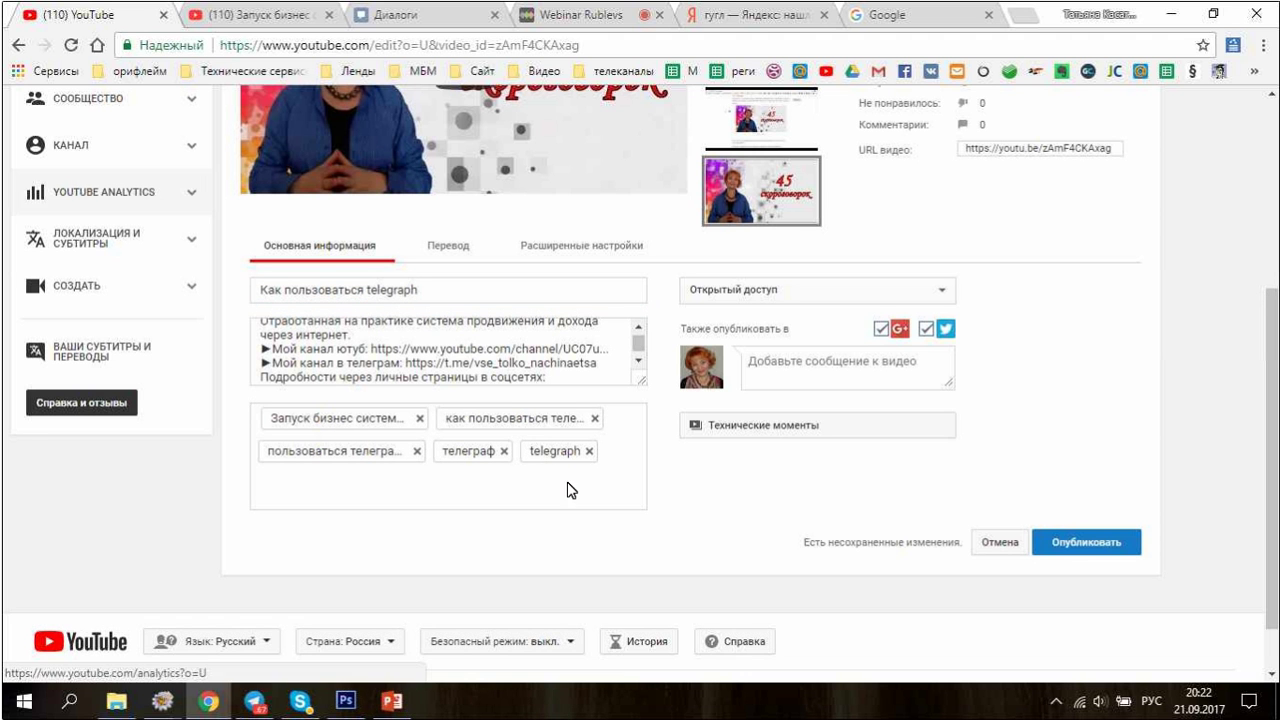
{"action": "type", "text": "татьяна касаткина"}
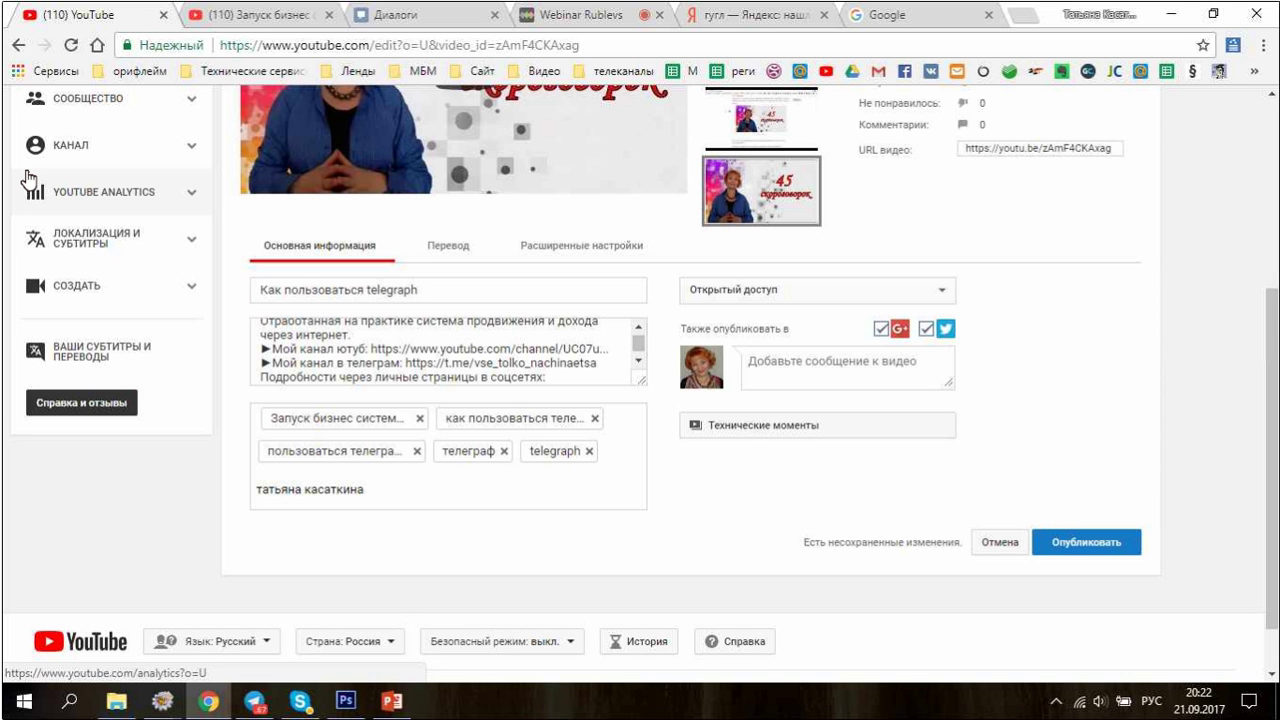
{"action": "key", "text": "Return"}
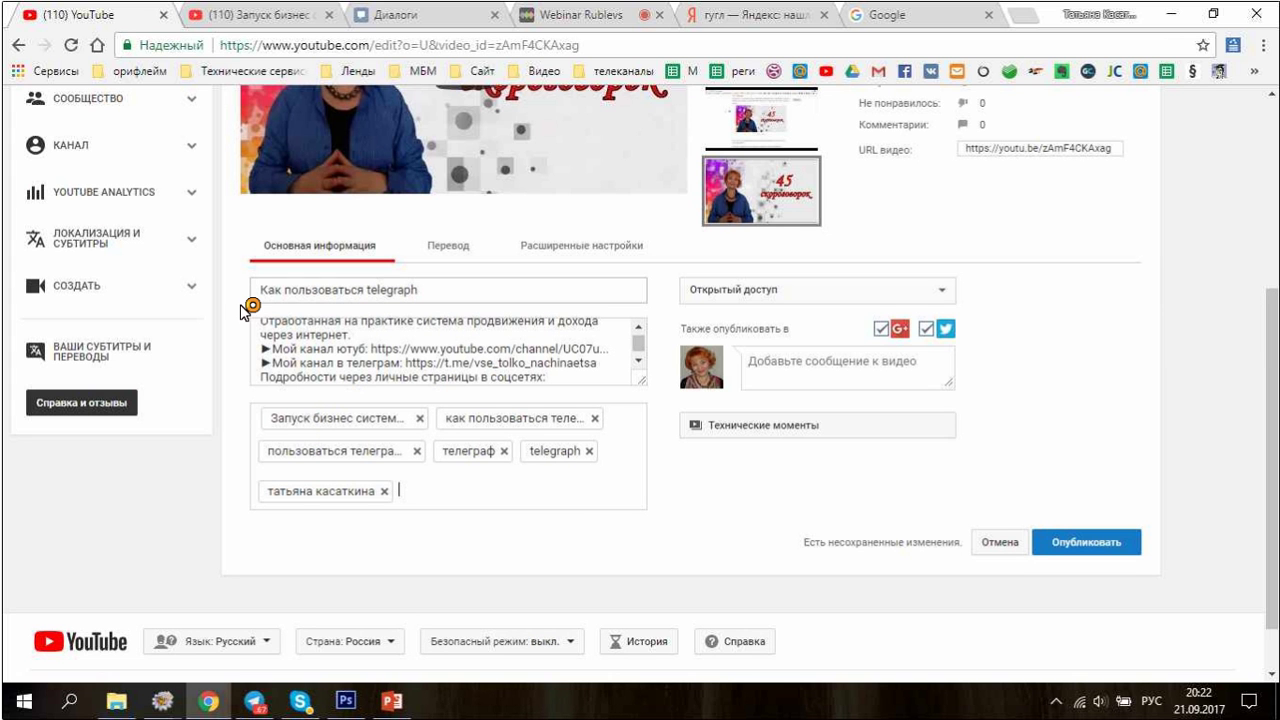
Publish the video with its current title, description and tags.
{"action": "left_click", "coordinate": [255, 413]}
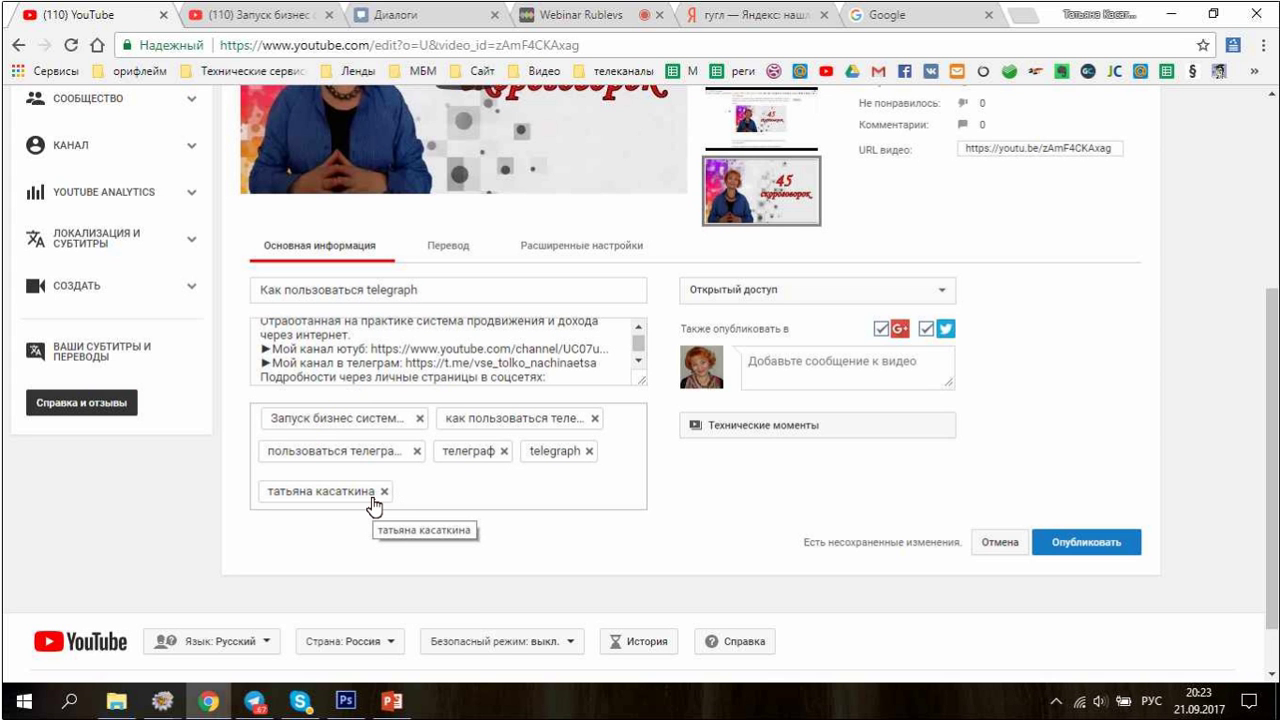
{"action": "left_click", "coordinate": [455, 548]}
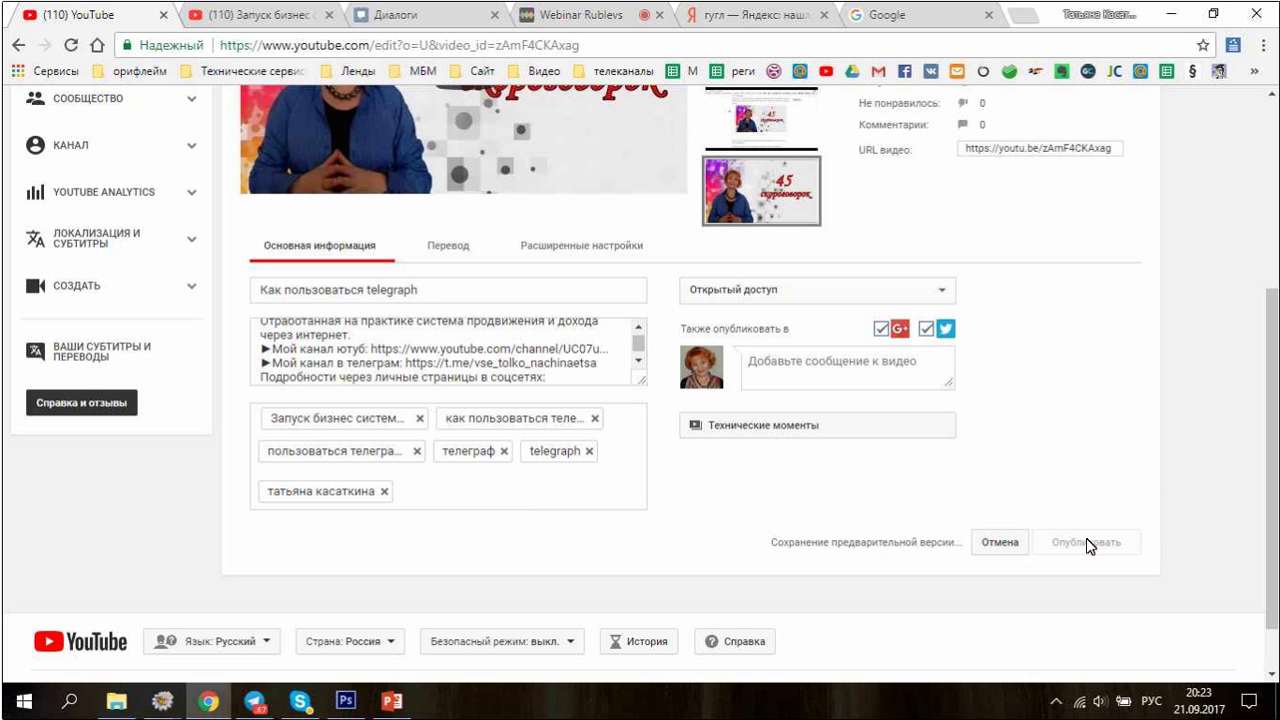
{"action": "left_click", "coordinate": [1052, 535]}
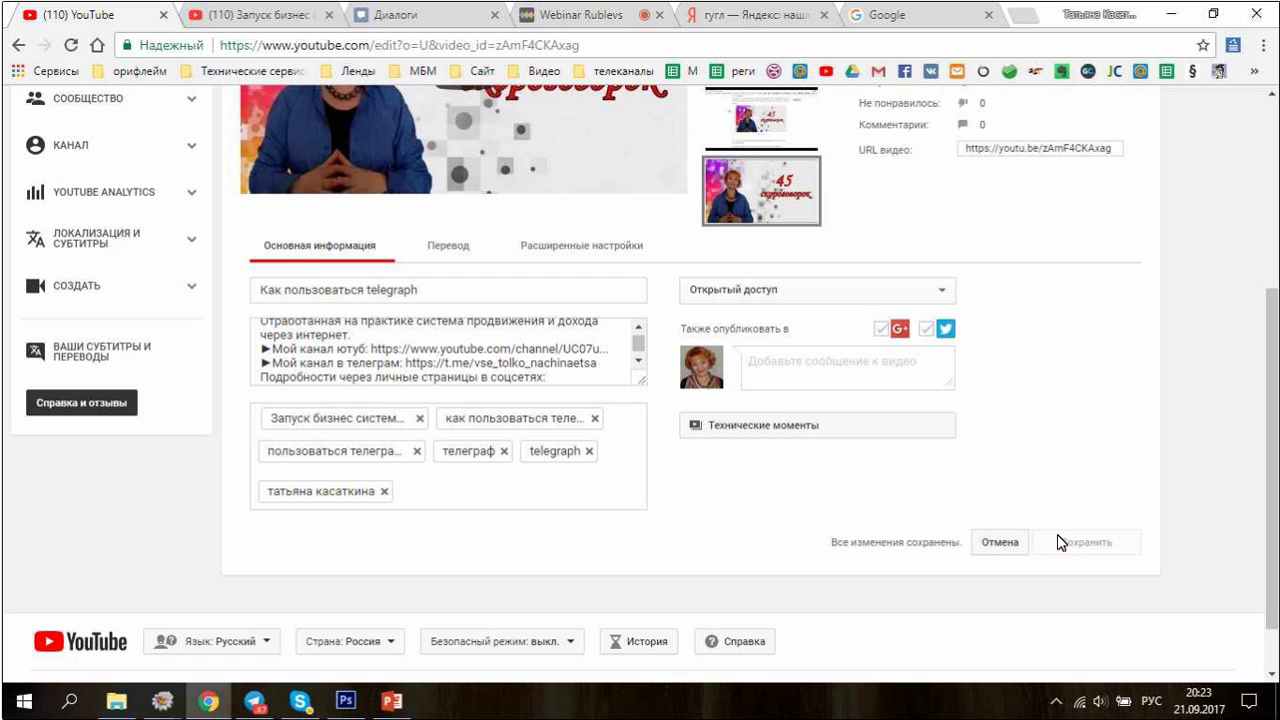
Copy the full video title "Как пользоваться telegraph" and search YouTube for it from the main page.
{"action": "scroll", "coordinate": [1046, 456], "scroll_direction": "up", "scroll_amount": 3}
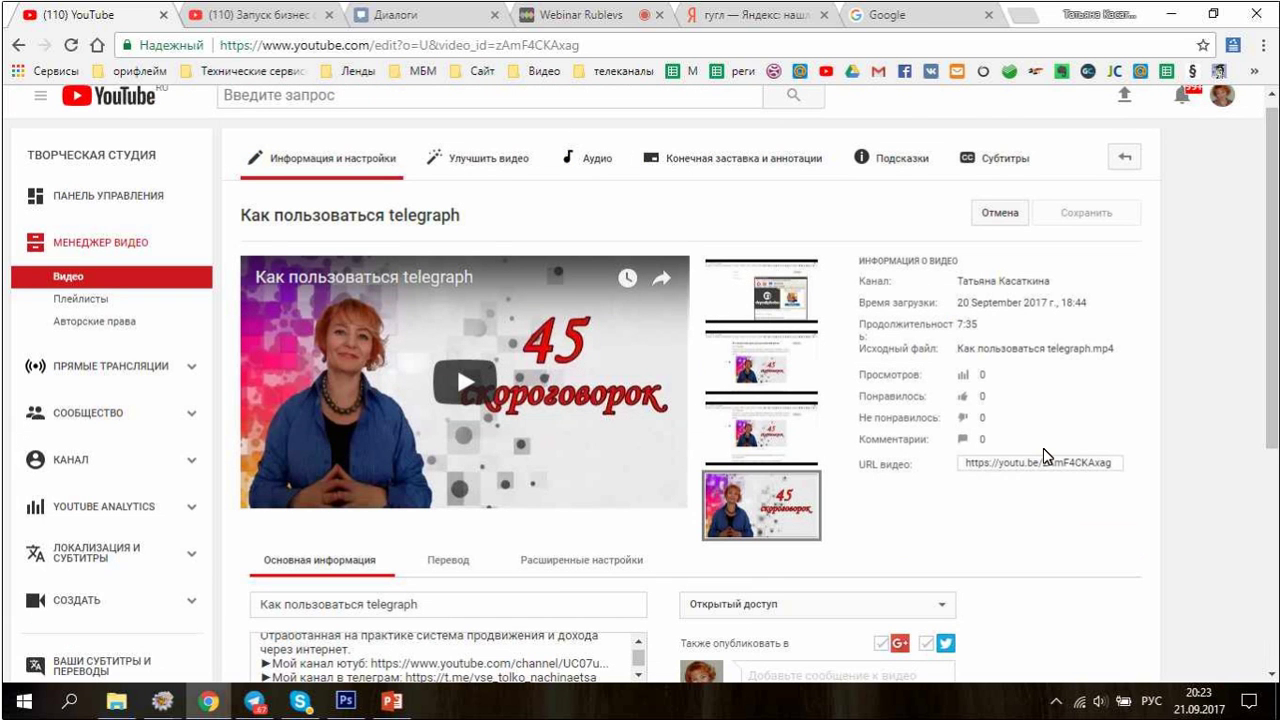
{"action": "scroll", "coordinate": [1043, 448], "scroll_direction": "down", "scroll_amount": 1}
{"action": "left_click_drag", "start_coordinate": [260, 524], "coordinate": [414, 522]}
{"action": "key", "text": "ctrl+c"}
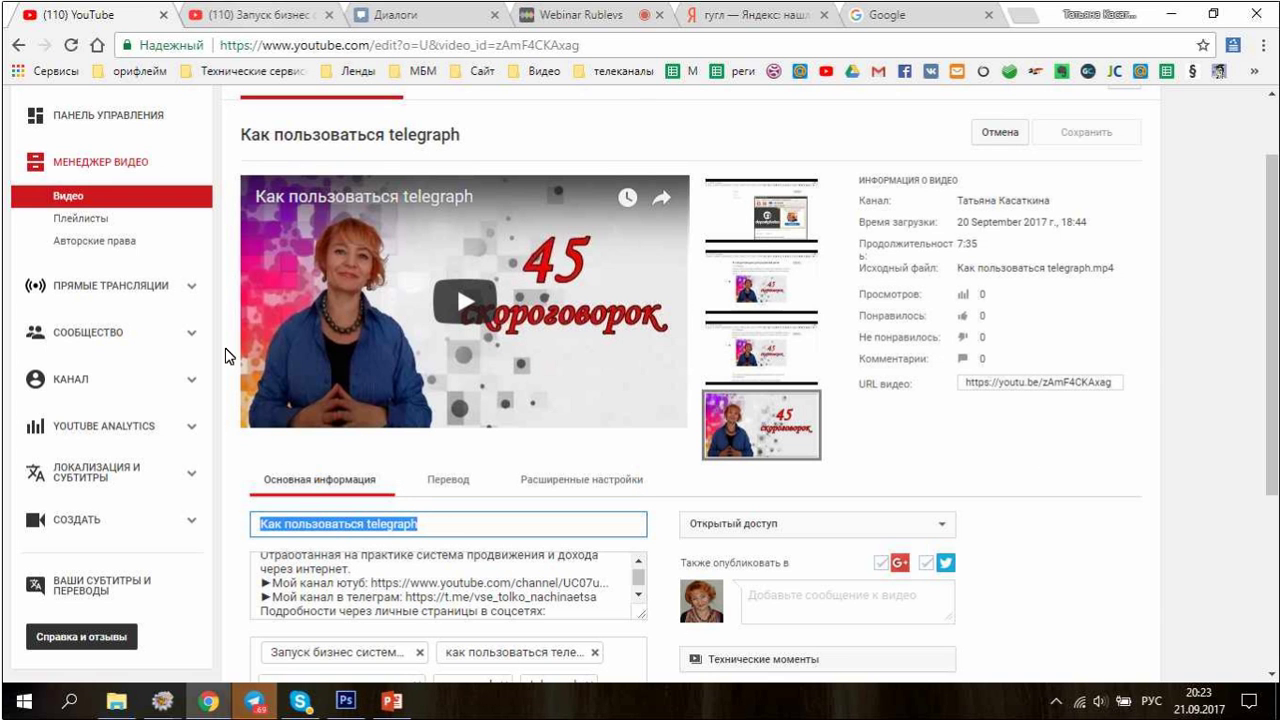
{"action": "left_click", "coordinate": [258, 18]}
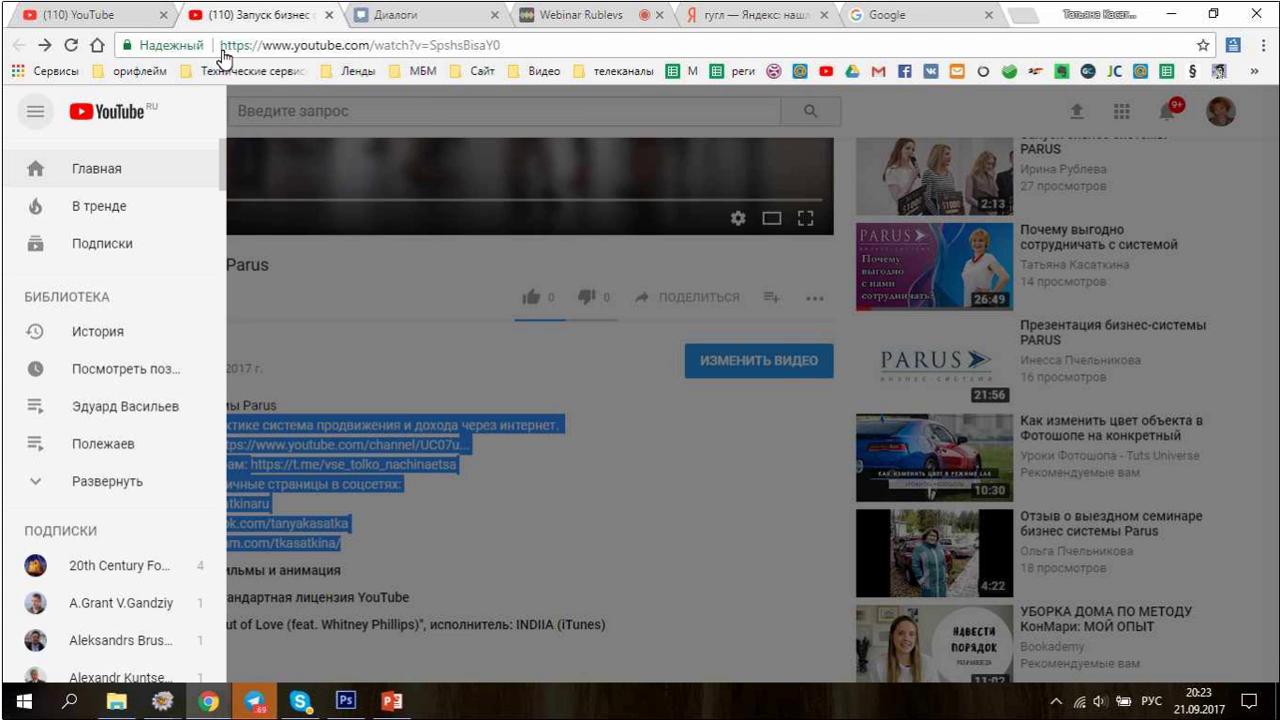
{"action": "left_click", "coordinate": [90, 176]}
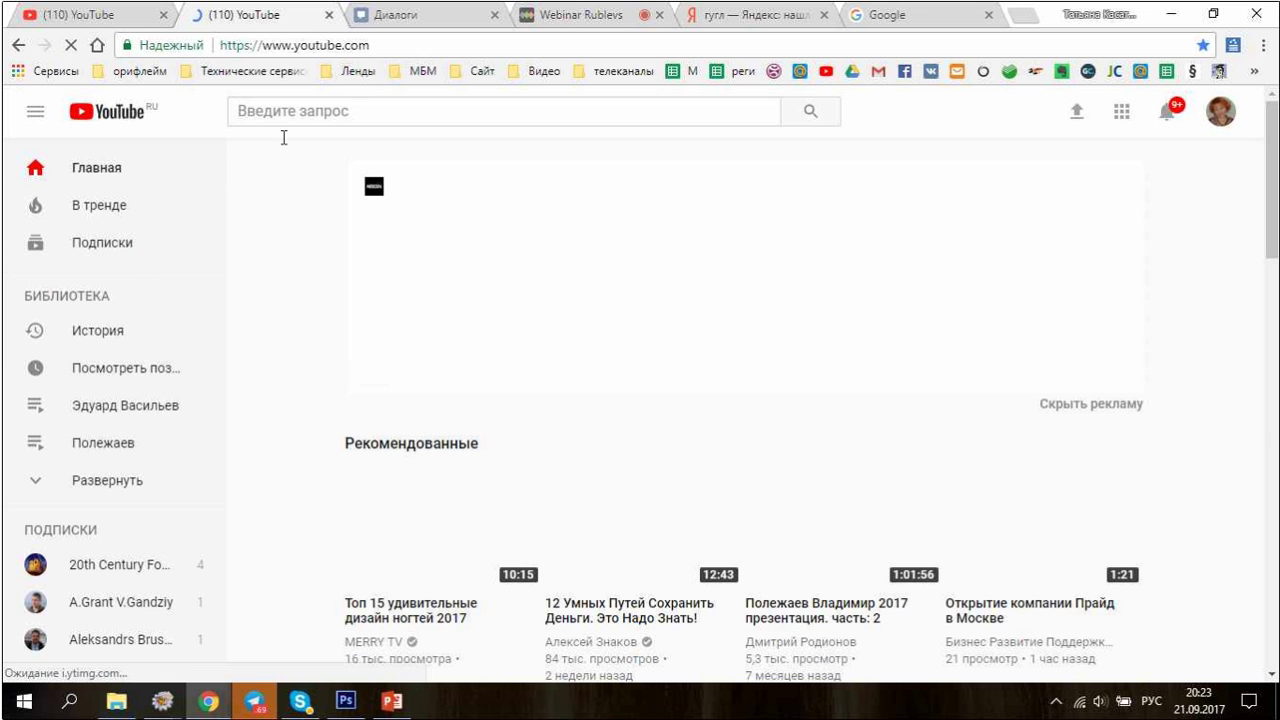
{"action": "left_click", "coordinate": [315, 110]}
{"action": "key", "text": "ctrl+v"}
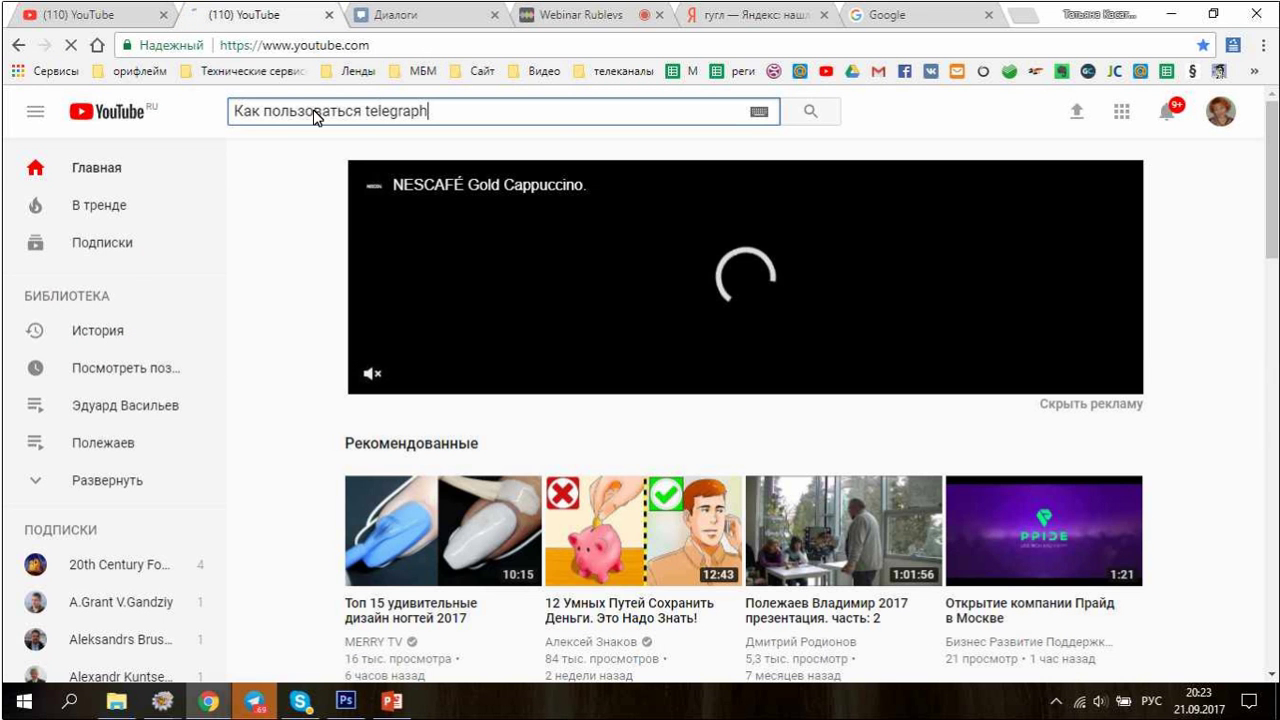
{"action": "key", "text": "Return"}
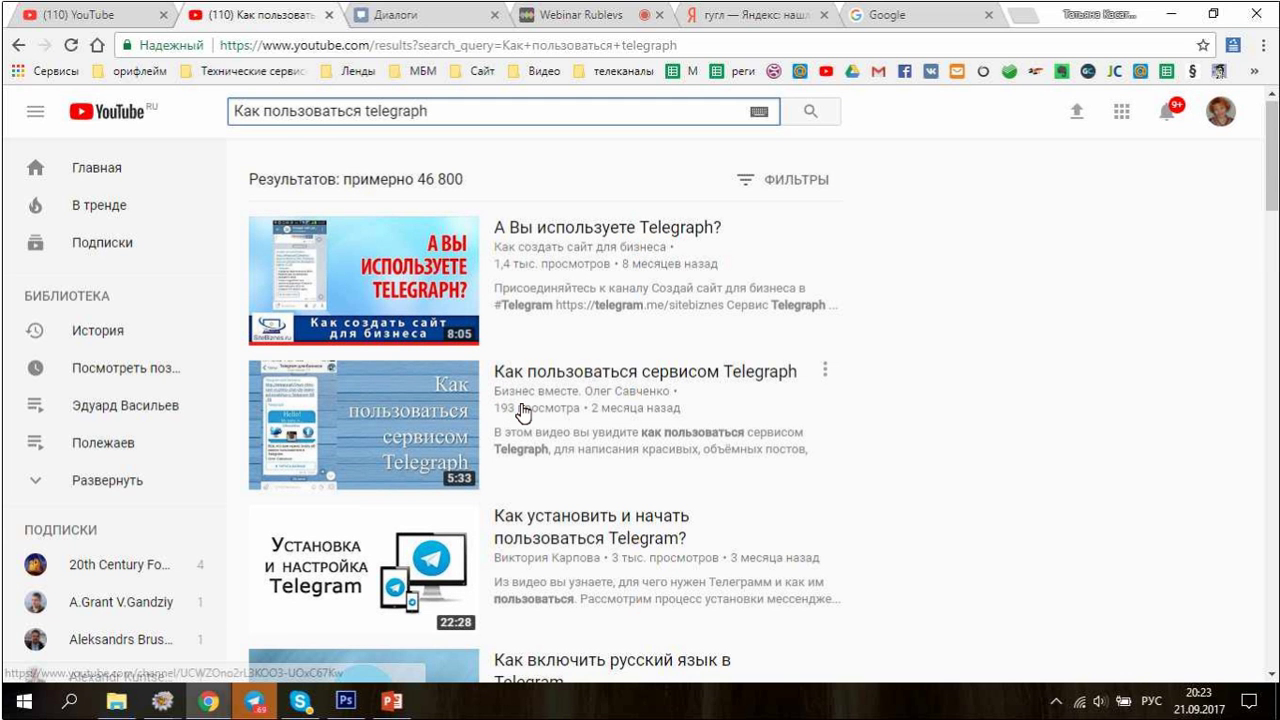
Examine the YouTube search results for "Как пользоваться telegraph" to look for the uploaded video.
{"action": "scroll", "coordinate": [522, 412], "scroll_direction": "down", "scroll_amount": 4}
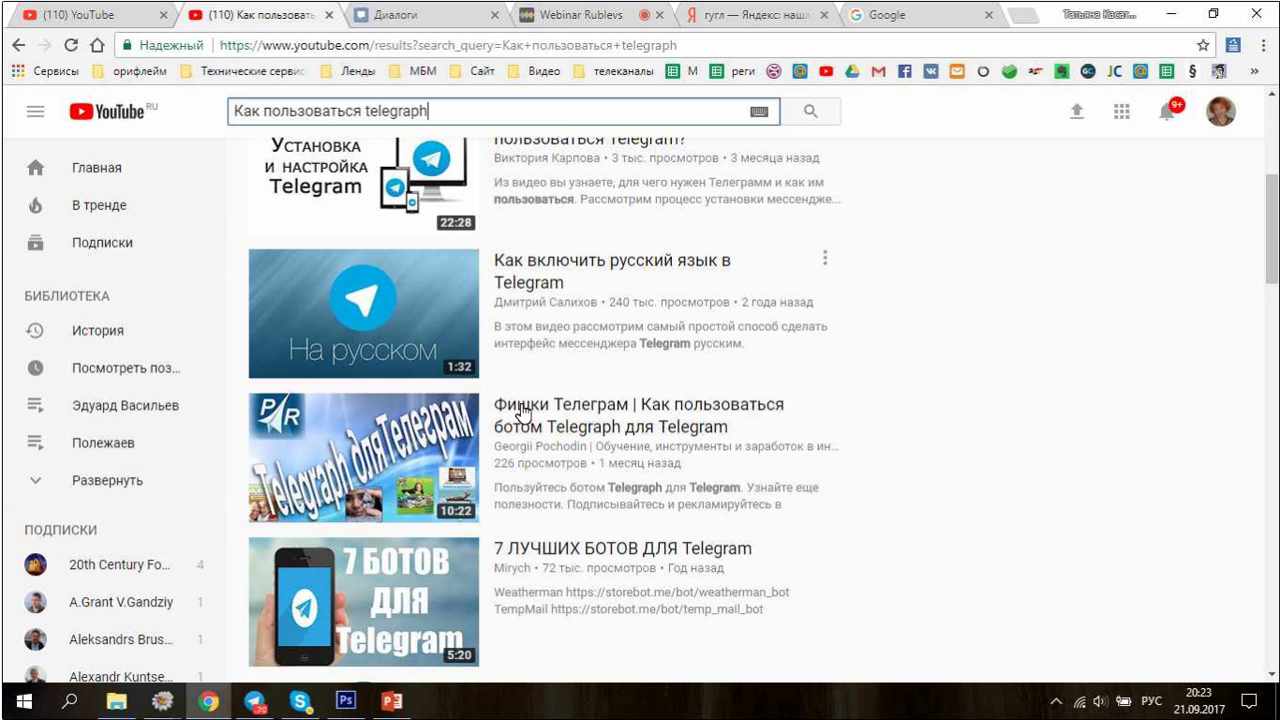
{"action": "scroll", "coordinate": [522, 410], "scroll_direction": "down", "scroll_amount": 6}
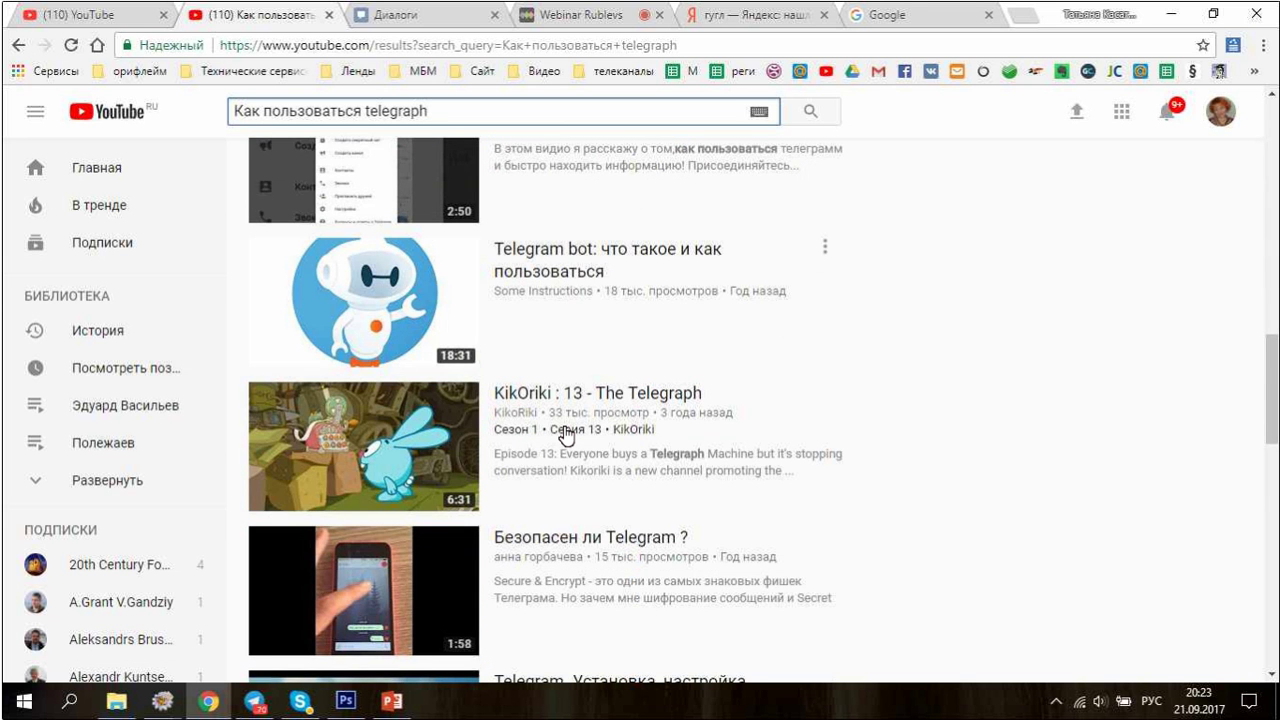
{"action": "scroll", "coordinate": [567, 433], "scroll_direction": "down", "scroll_amount": 3}
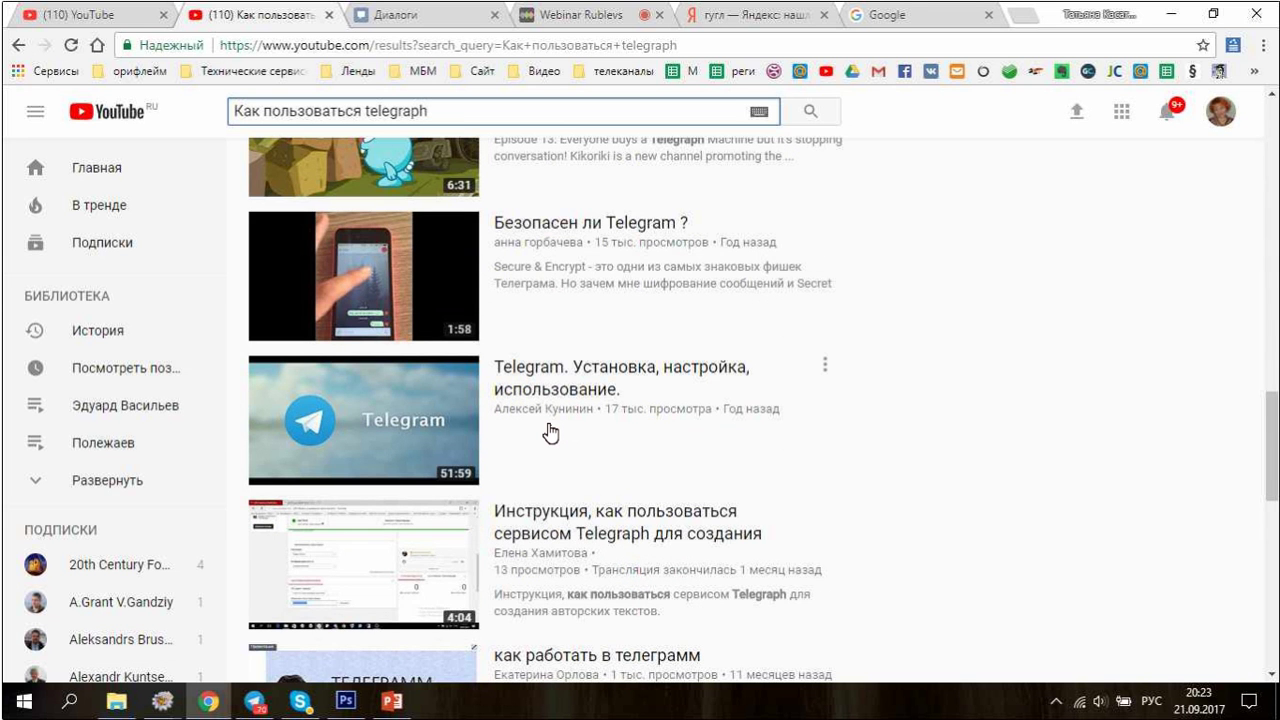
{"action": "scroll", "coordinate": [550, 432], "scroll_direction": "down", "scroll_amount": 5}
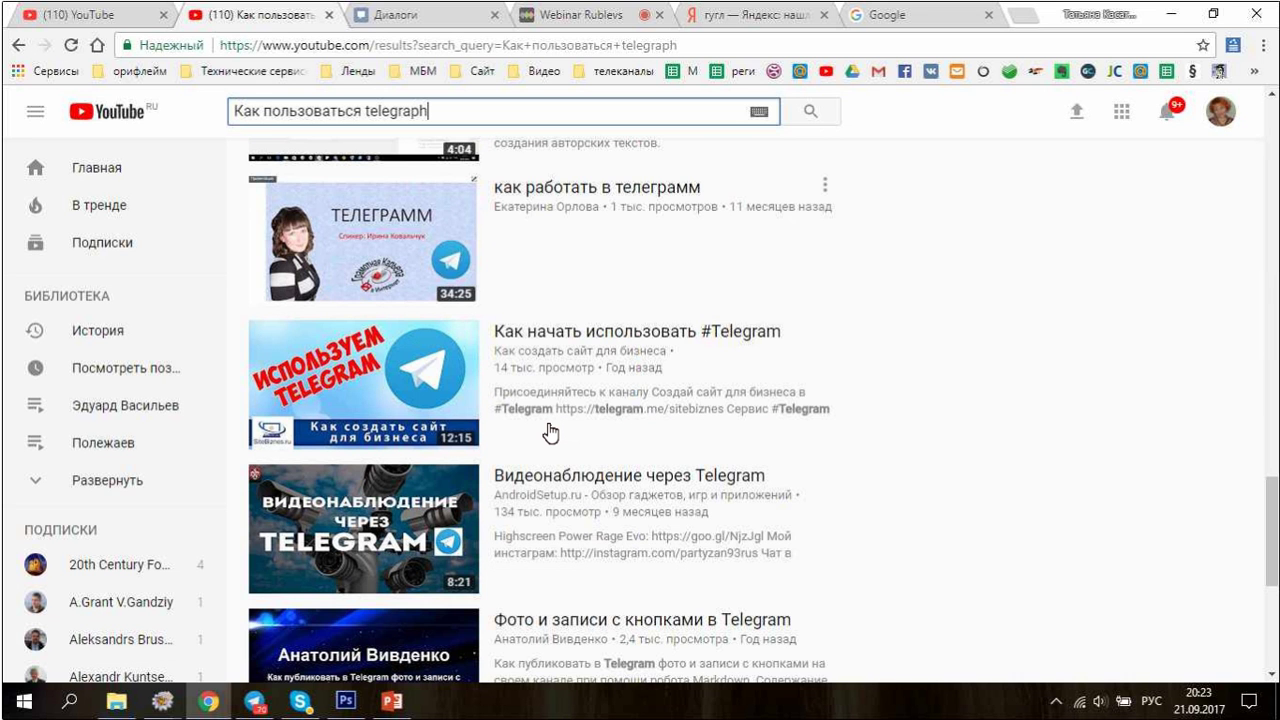
{"action": "scroll", "coordinate": [550, 432], "scroll_direction": "down", "scroll_amount": 4}
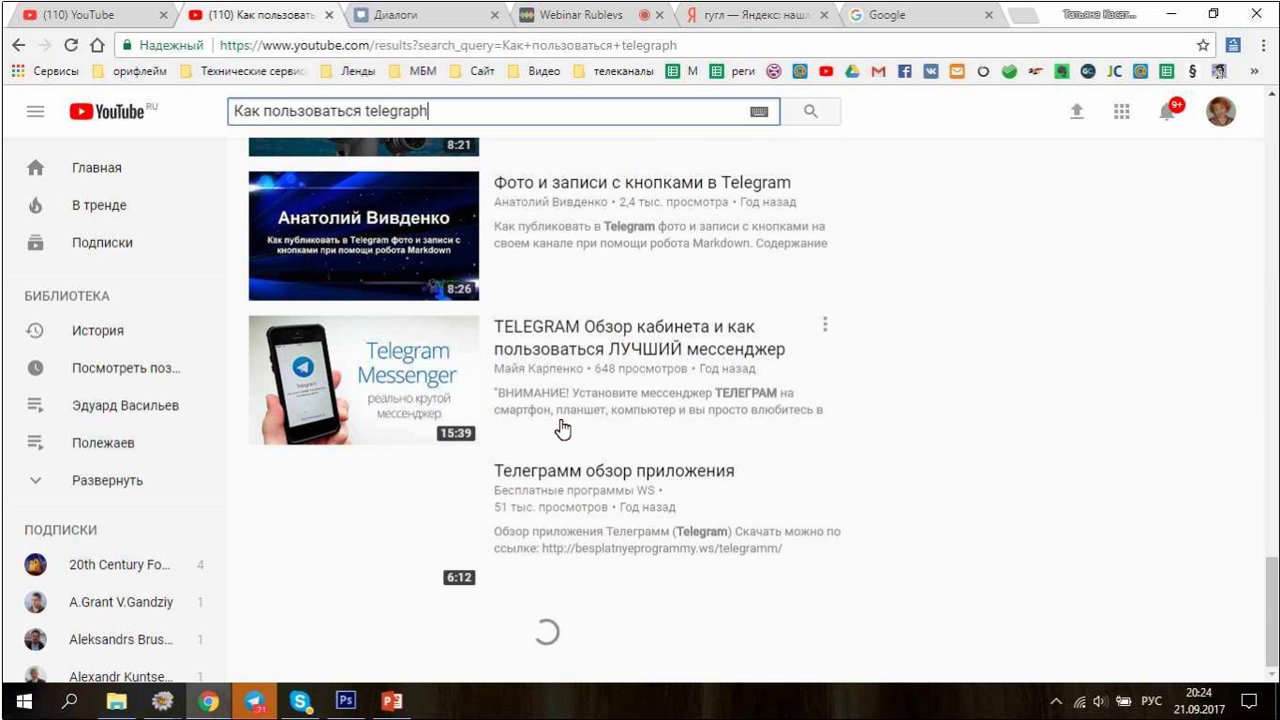
{"action": "scroll", "coordinate": [605, 414], "scroll_direction": "down", "scroll_amount": 1}
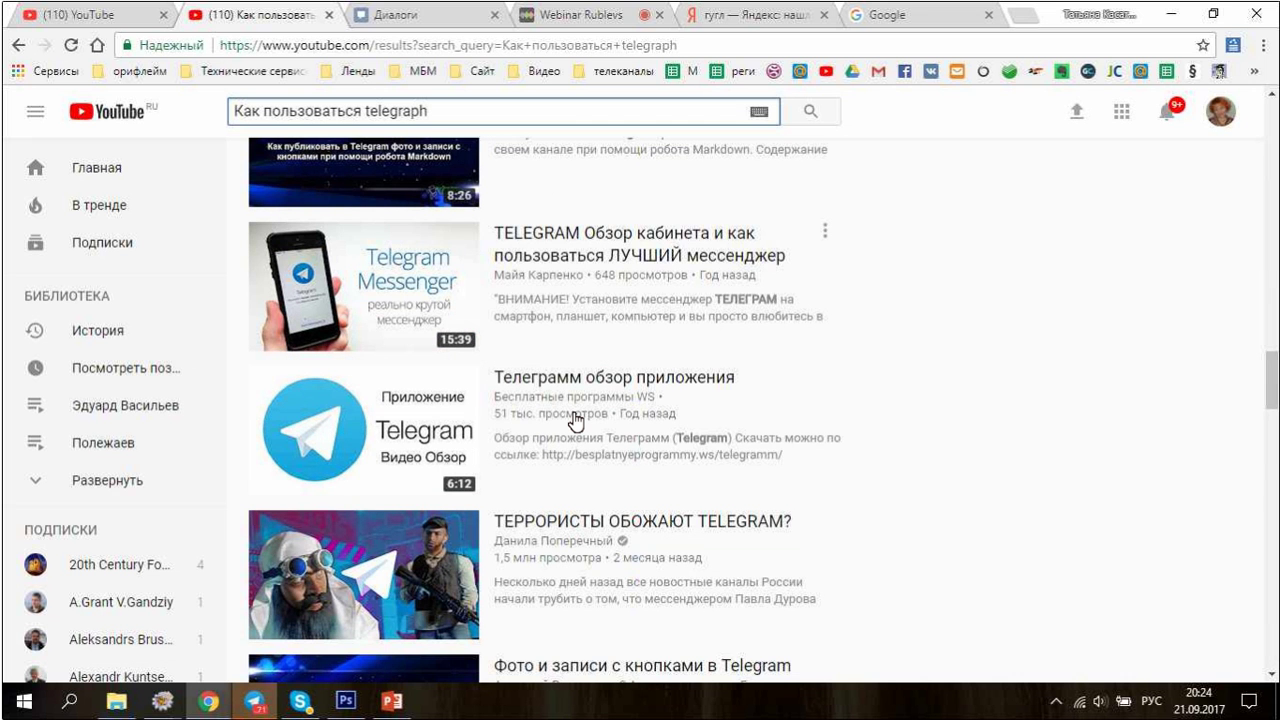
{"action": "scroll", "coordinate": [576, 420], "scroll_direction": "down", "scroll_amount": 5}
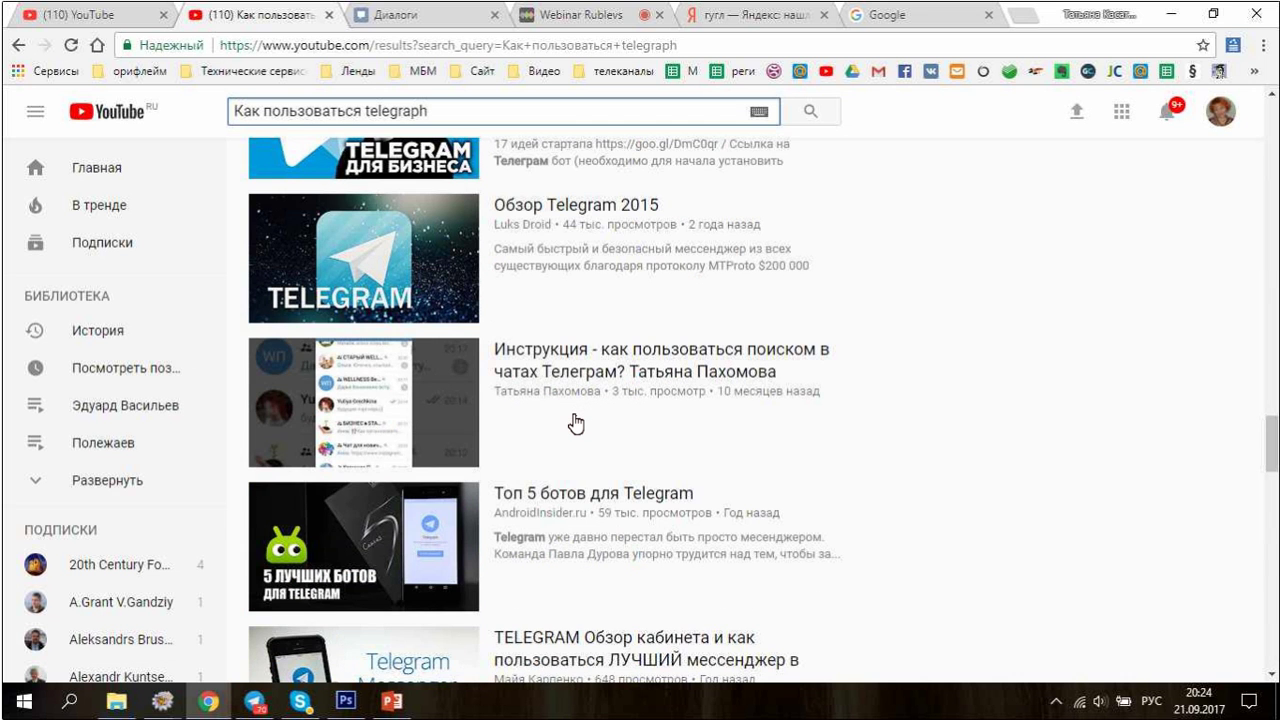
{"action": "scroll", "coordinate": [576, 421], "scroll_direction": "down", "scroll_amount": 6}
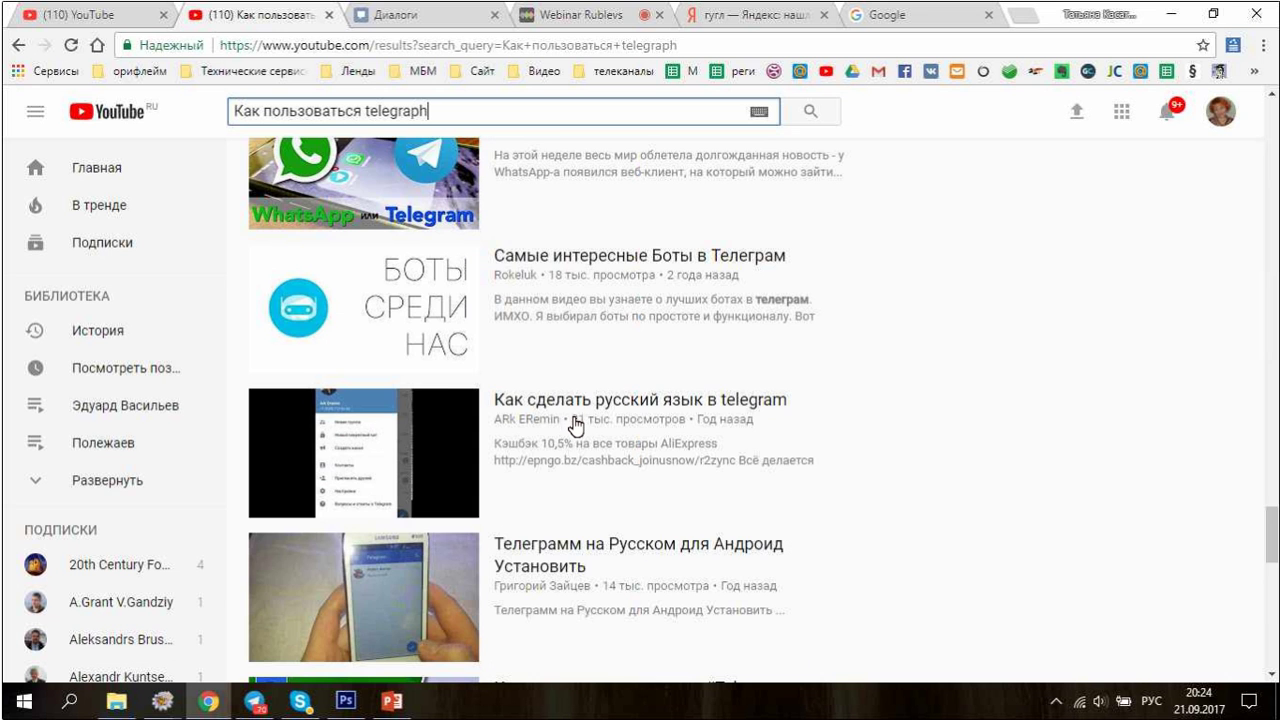
{"action": "scroll", "coordinate": [576, 421], "scroll_direction": "down", "scroll_amount": 5}
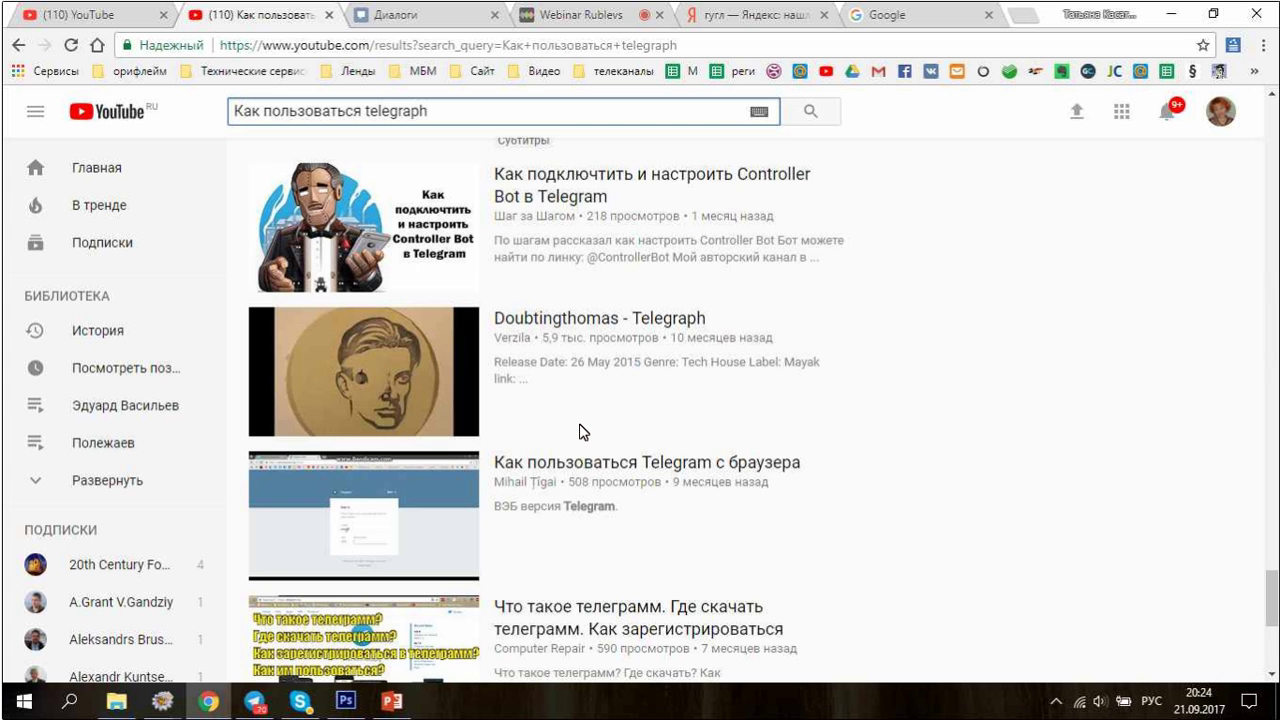
{"action": "scroll", "coordinate": [583, 431], "scroll_direction": "up", "scroll_amount": 5}
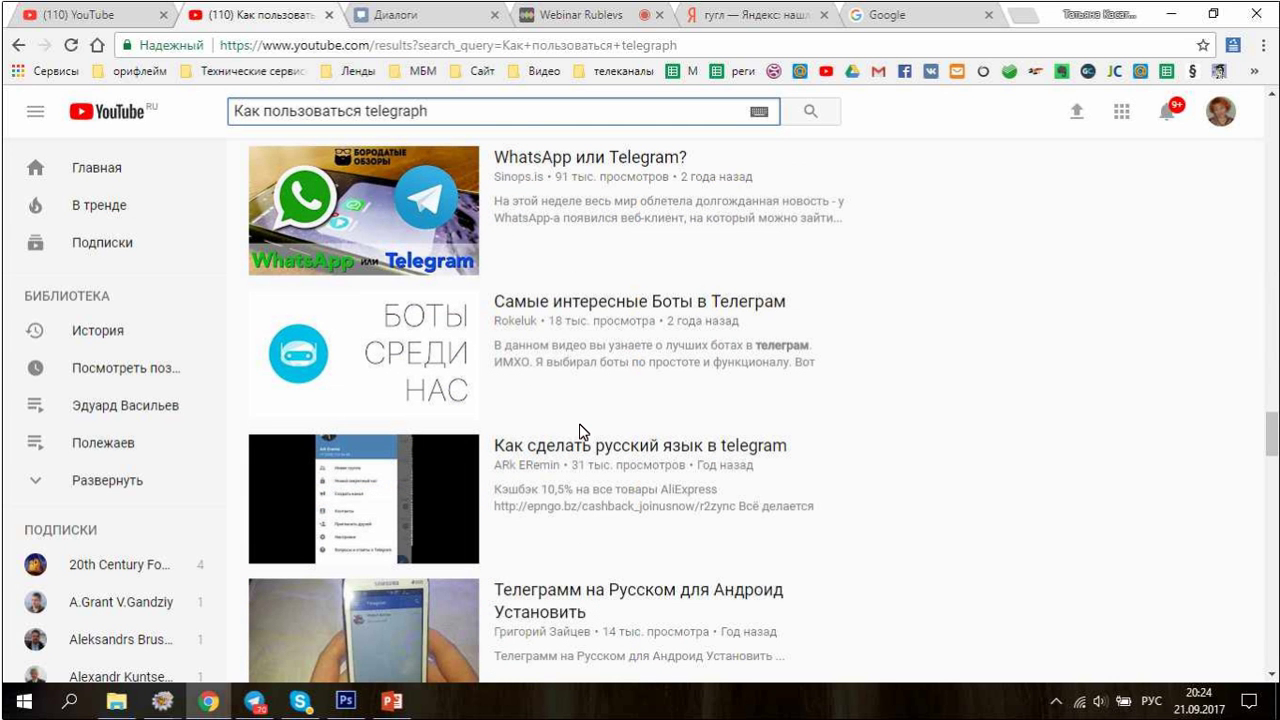
Return to the video's editing page and remove all of its tags, including the Parus one.
{"action": "key", "text": "alt+Left"}
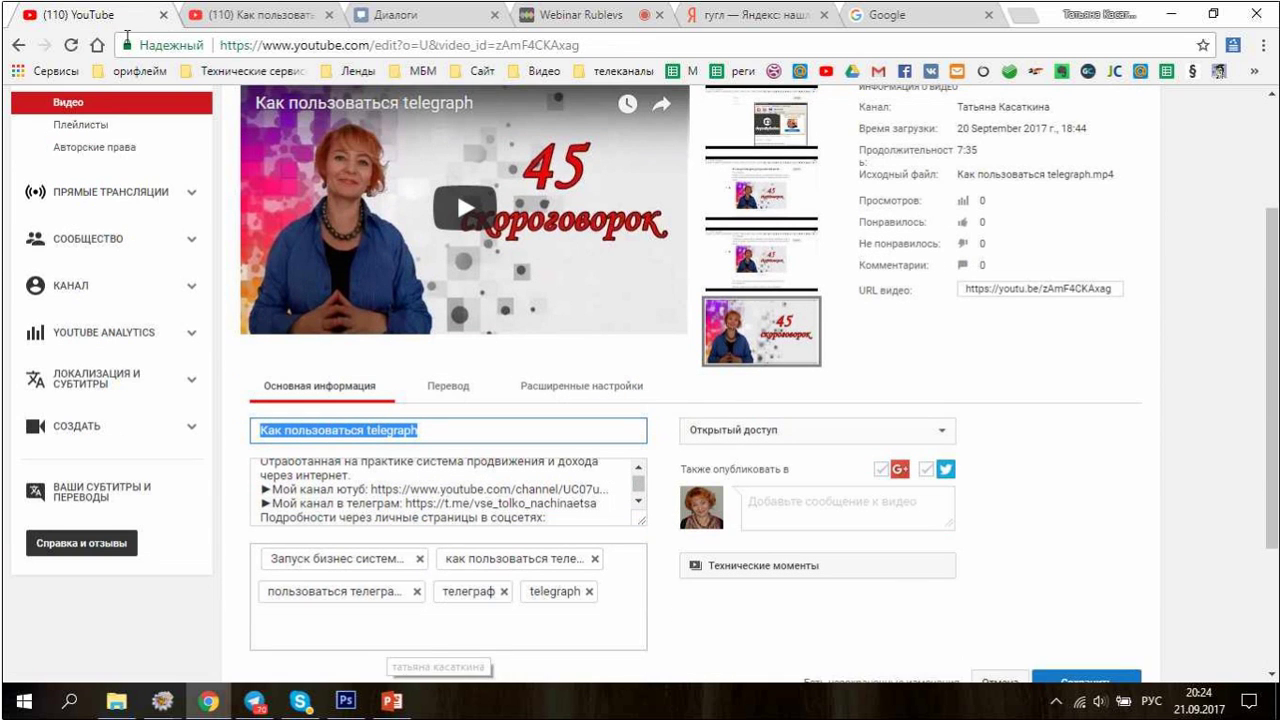
{"action": "left_click", "coordinate": [573, 574]}
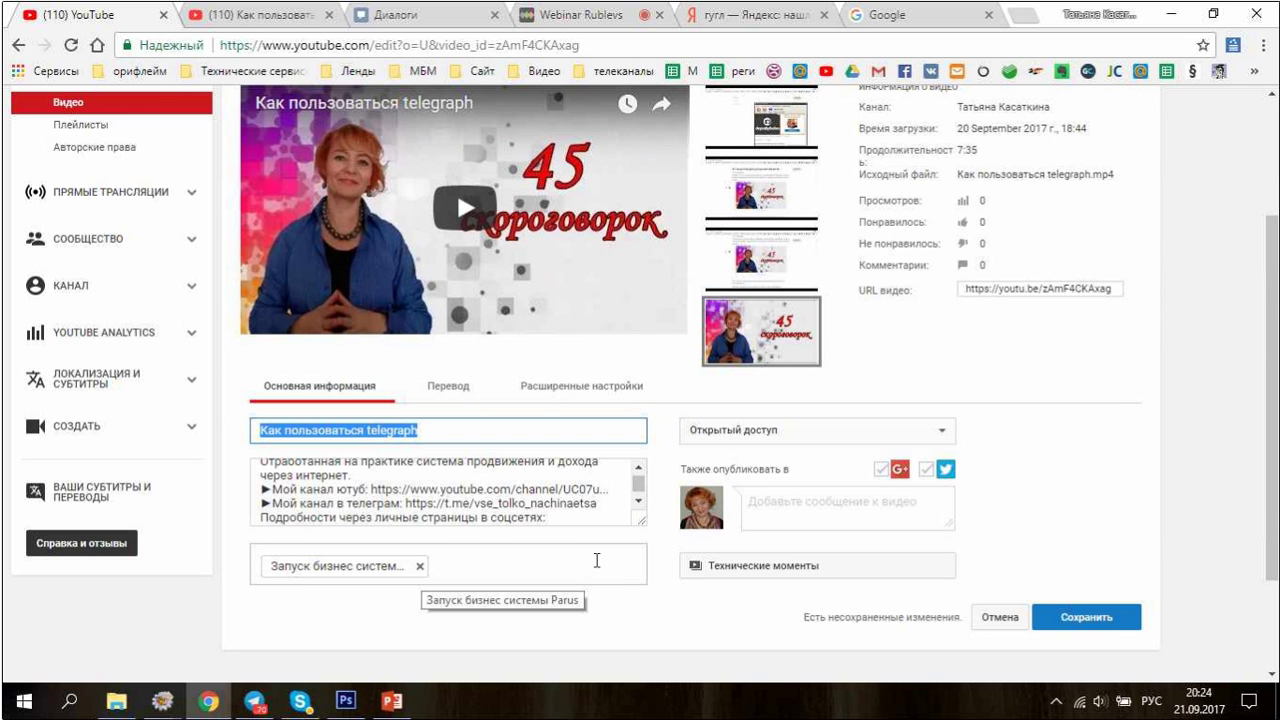
{"action": "left_click", "coordinate": [419, 566]}
{"action": "key", "text": "End"}
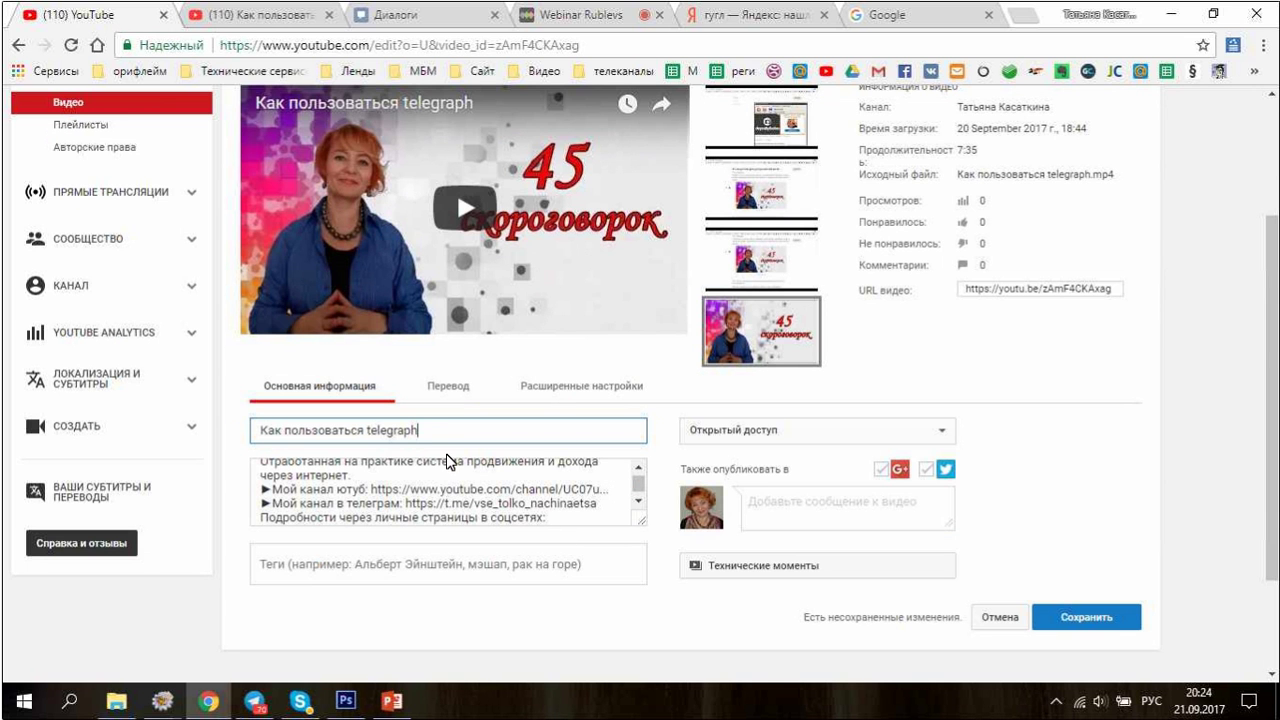
Insert two blank lines at the start of the description, above "Запуск бизнес системы Parus".
{"action": "left_click", "coordinate": [641, 475]}
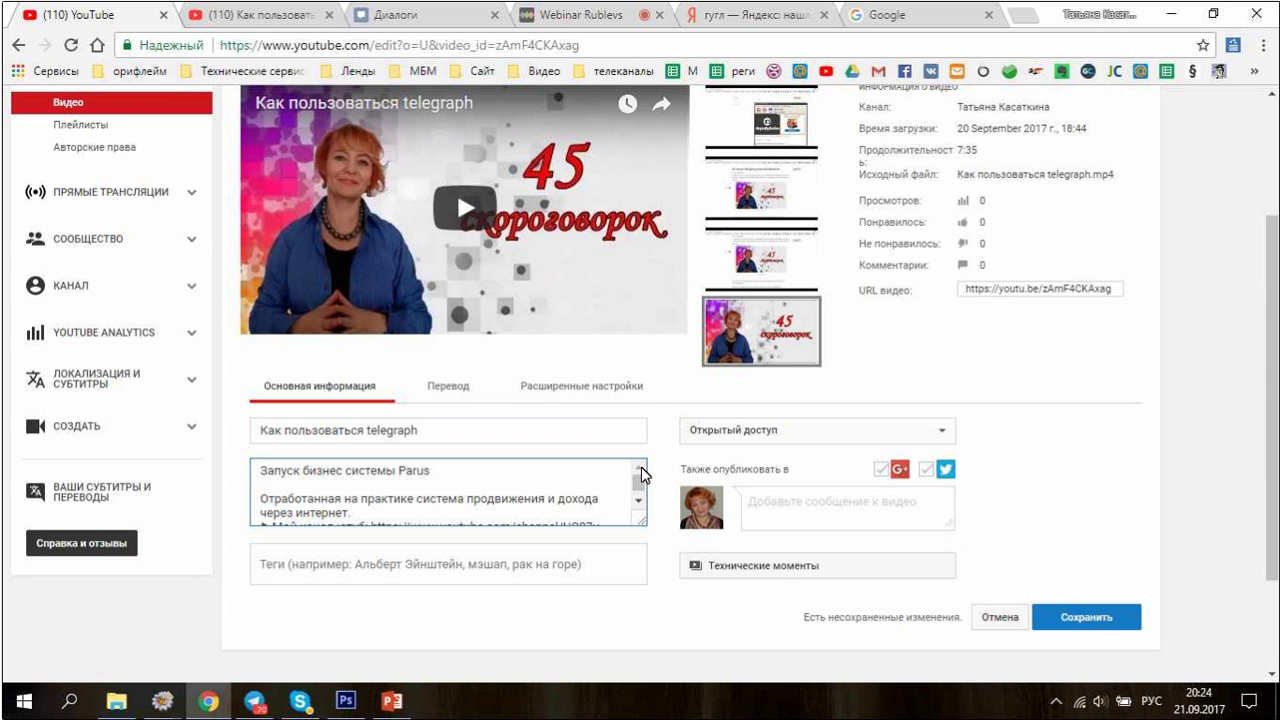
{"action": "left_click", "coordinate": [252, 470]}
{"action": "key", "text": "Return"}
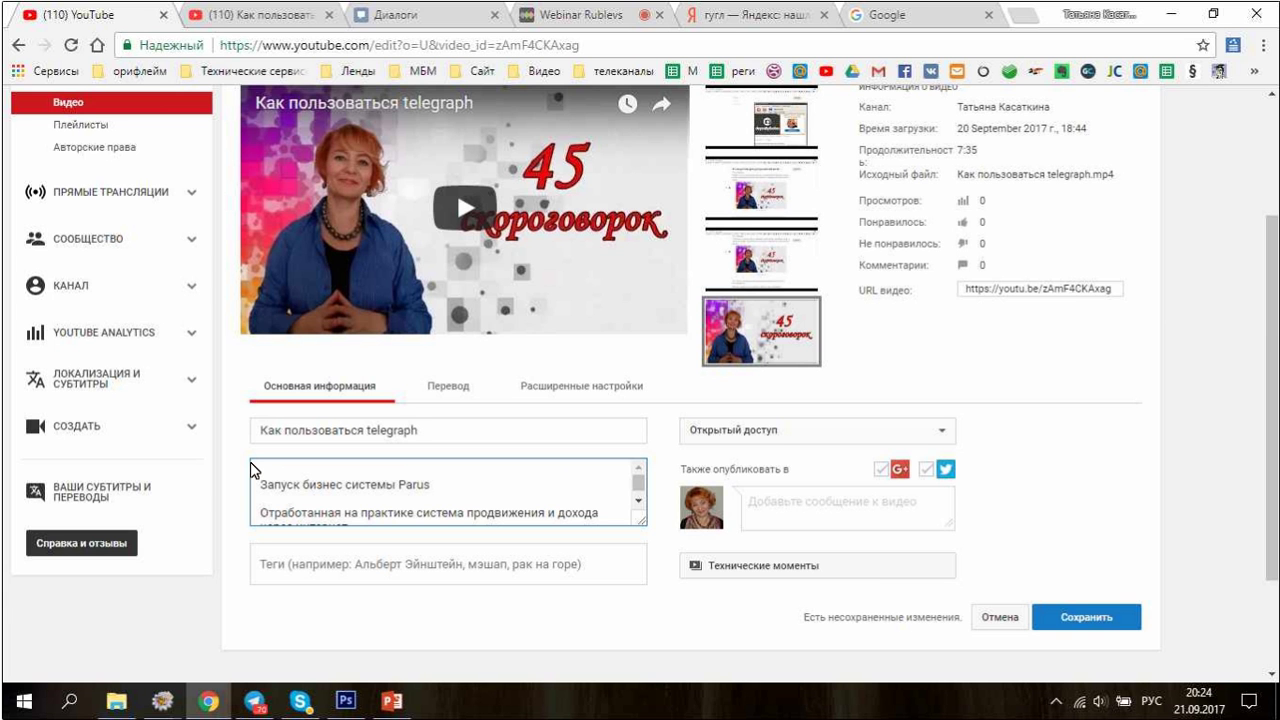
{"action": "key", "text": "Return"}
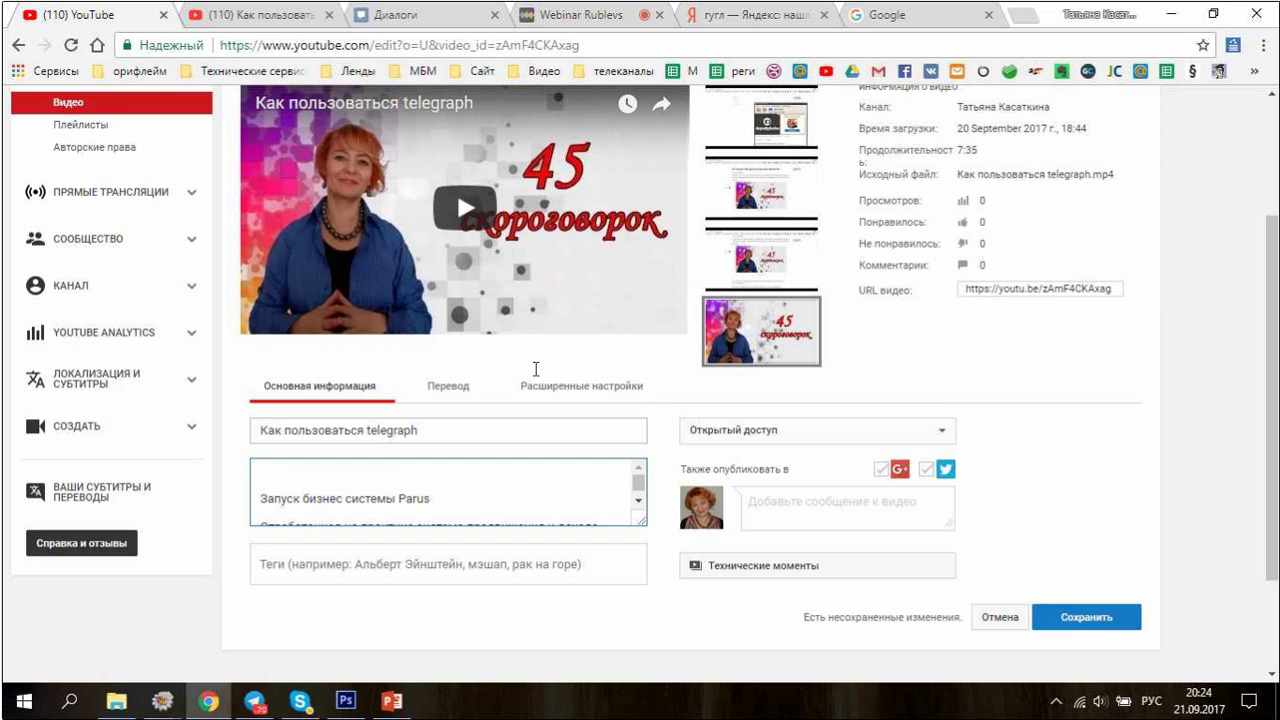
Shorten the video title to "Как пользоваться t".
{"action": "key", "text": "shift+Tab"}
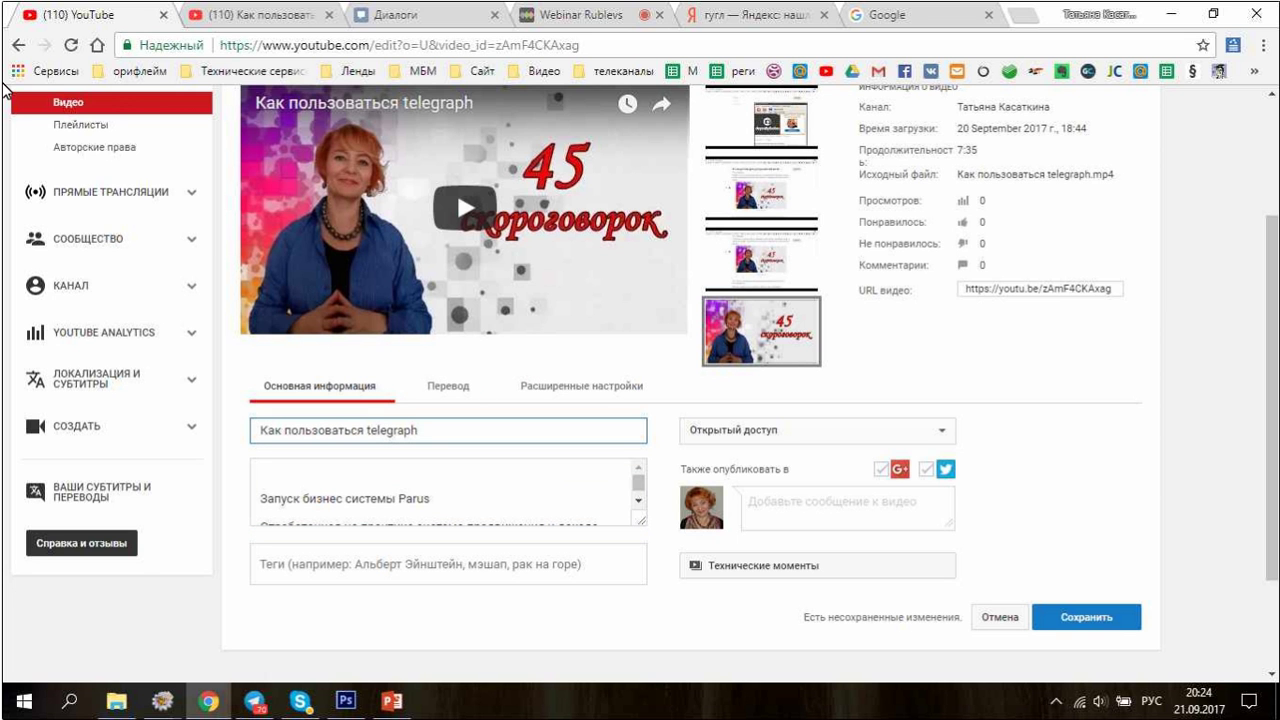
{"action": "key", "text": "BackSpace"}
{"action": "key", "text": "BackSpace"}
{"action": "key", "text": "BackSpace"}
{"action": "key", "text": "BackSpace"}
{"action": "key", "text": "BackSpace"}
{"action": "key", "text": "BackSpace"}
{"action": "key", "text": "BackSpace"}
{"action": "key", "text": "BackSpace"}
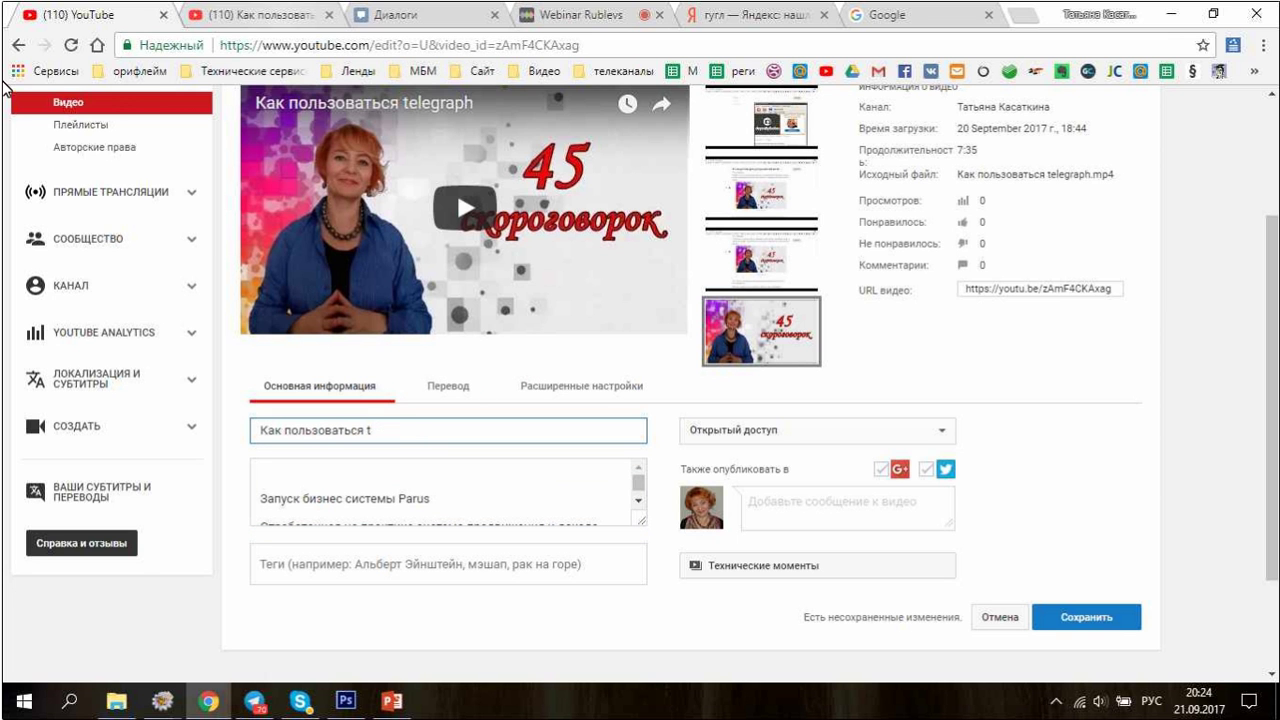
Check the competing titles in the "Как пользоваться telegraph" search results and change the video title to "Как пользоваться телеграф".
{"action": "left_click", "coordinate": [257, 20]}
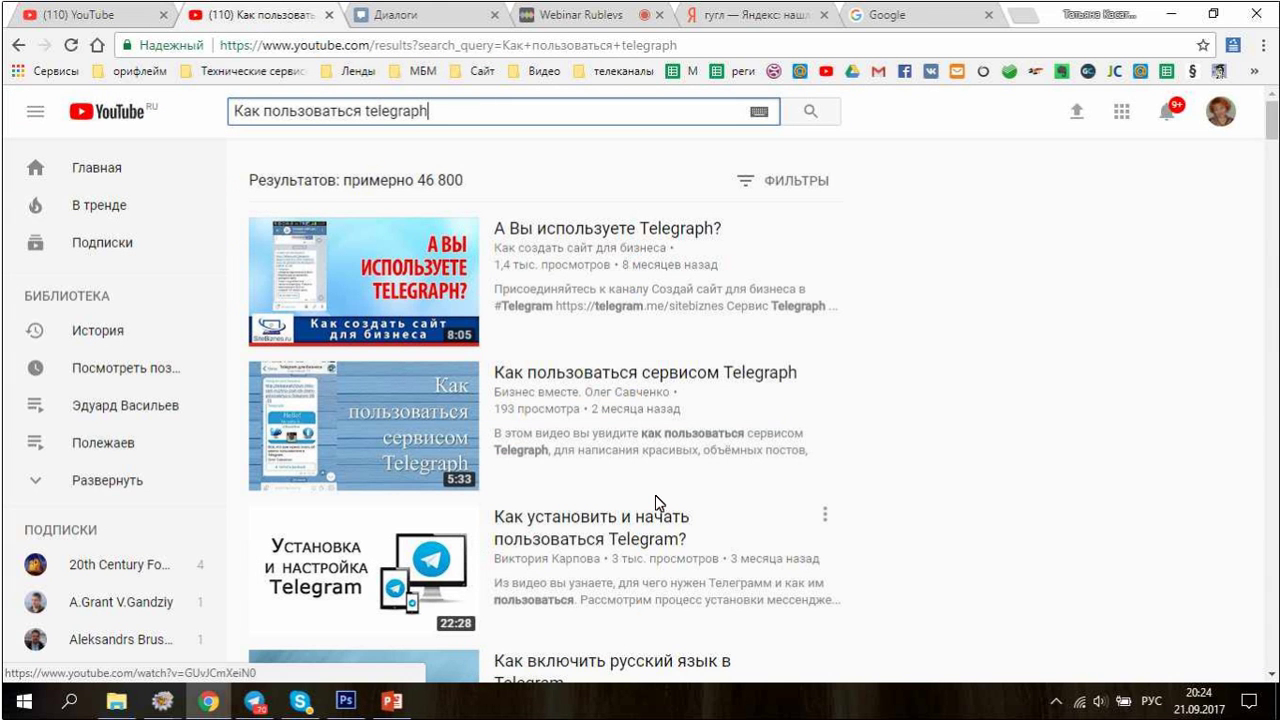
{"action": "scroll", "coordinate": [660, 545], "scroll_direction": "down", "scroll_amount": 2}
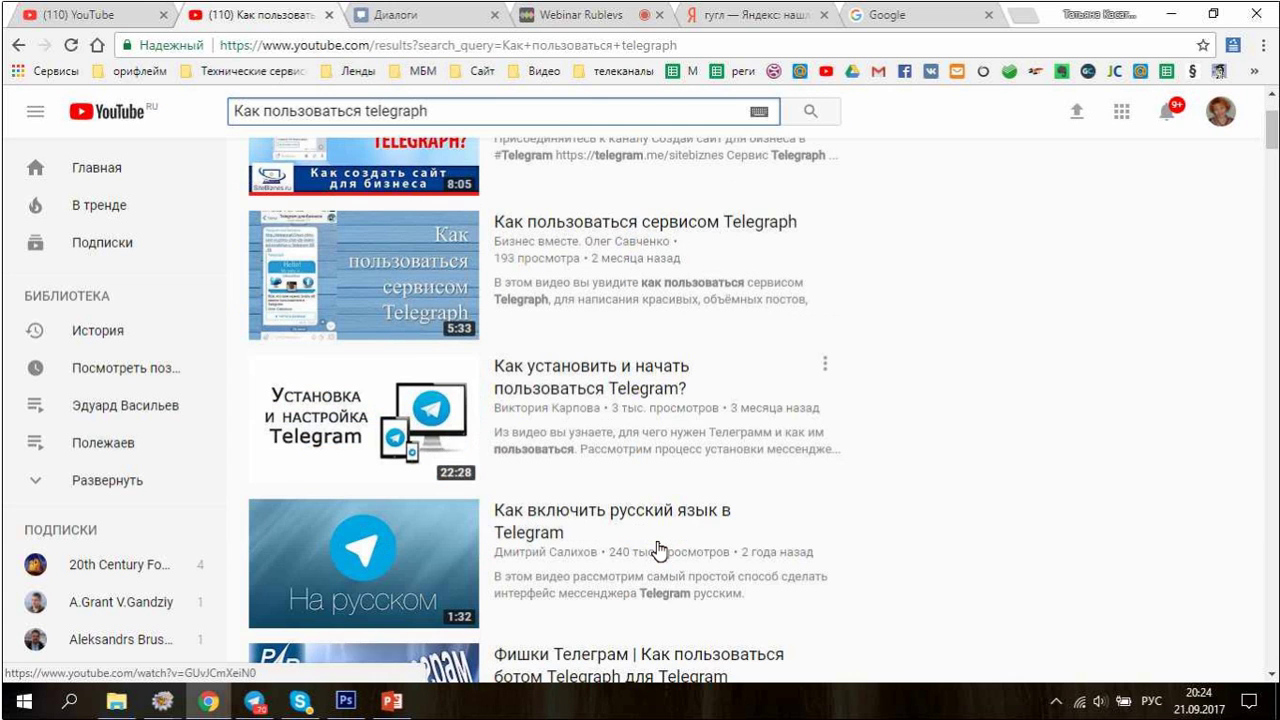
{"action": "scroll", "coordinate": [666, 532], "scroll_direction": "down", "scroll_amount": 2}
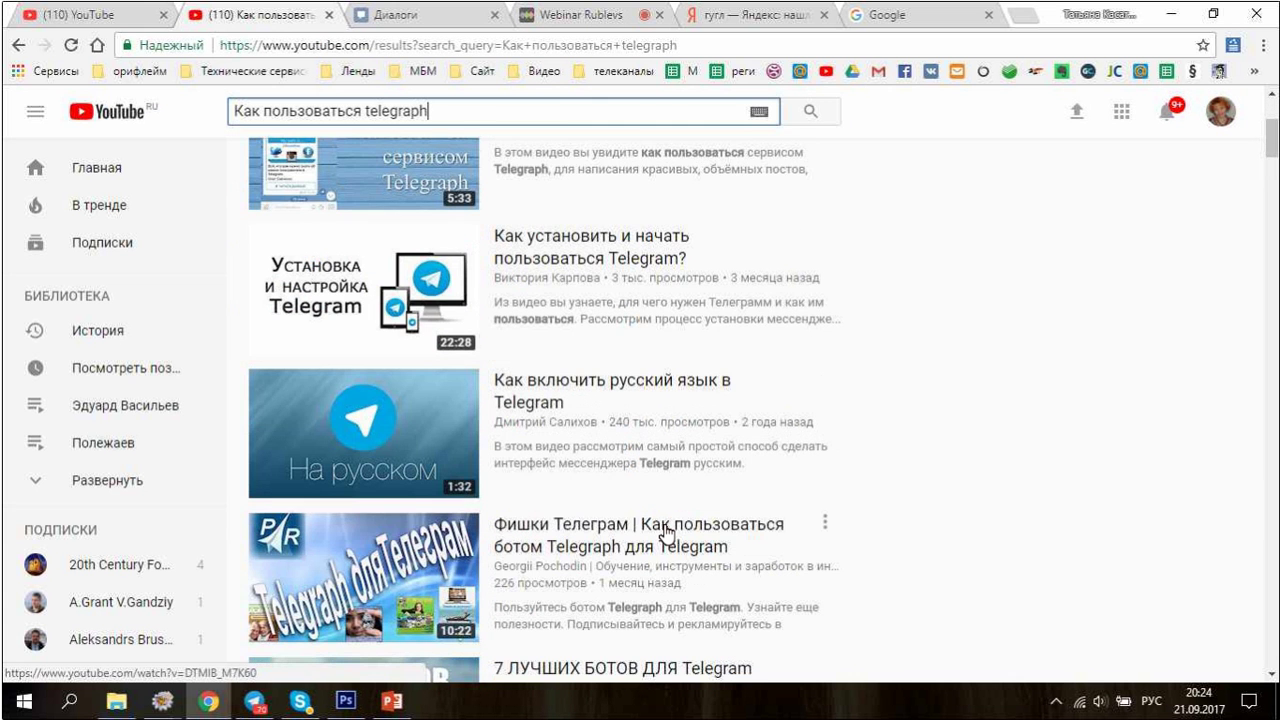
{"action": "scroll", "coordinate": [635, 555], "scroll_direction": "down", "scroll_amount": 2}
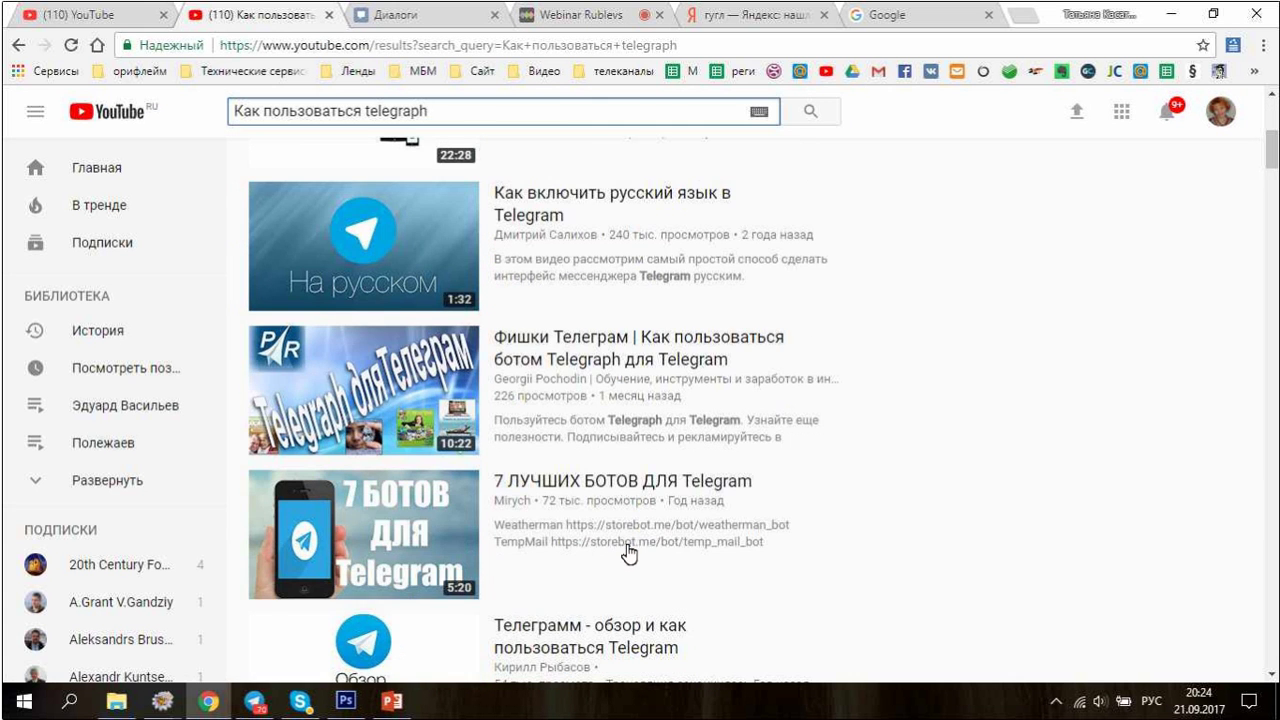
{"action": "key", "text": "ctrl+shift+Tab"}
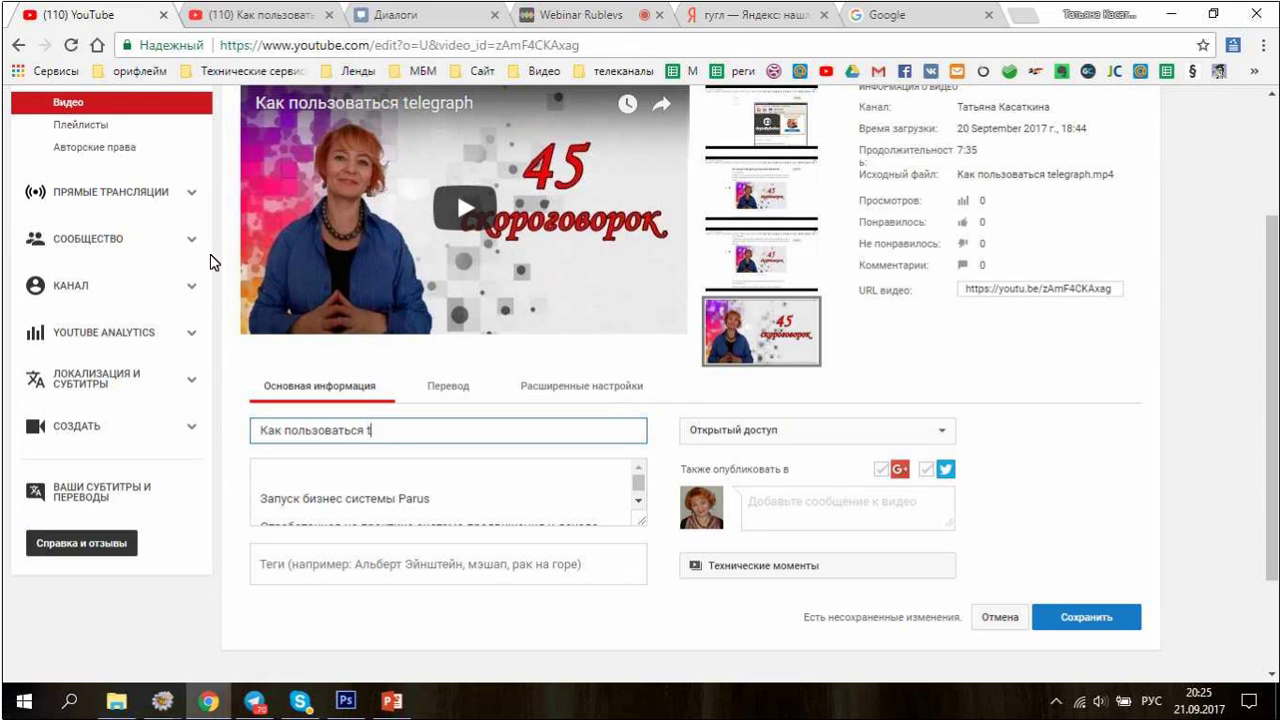
{"action": "key", "text": "BackSpace"}
{"action": "type", "text": "телеграф"}
Copy the video title "Как пользоваться телеграф" into the blank first line of the description.
{"action": "left_click", "coordinate": [304, 431], "text": "shift"}
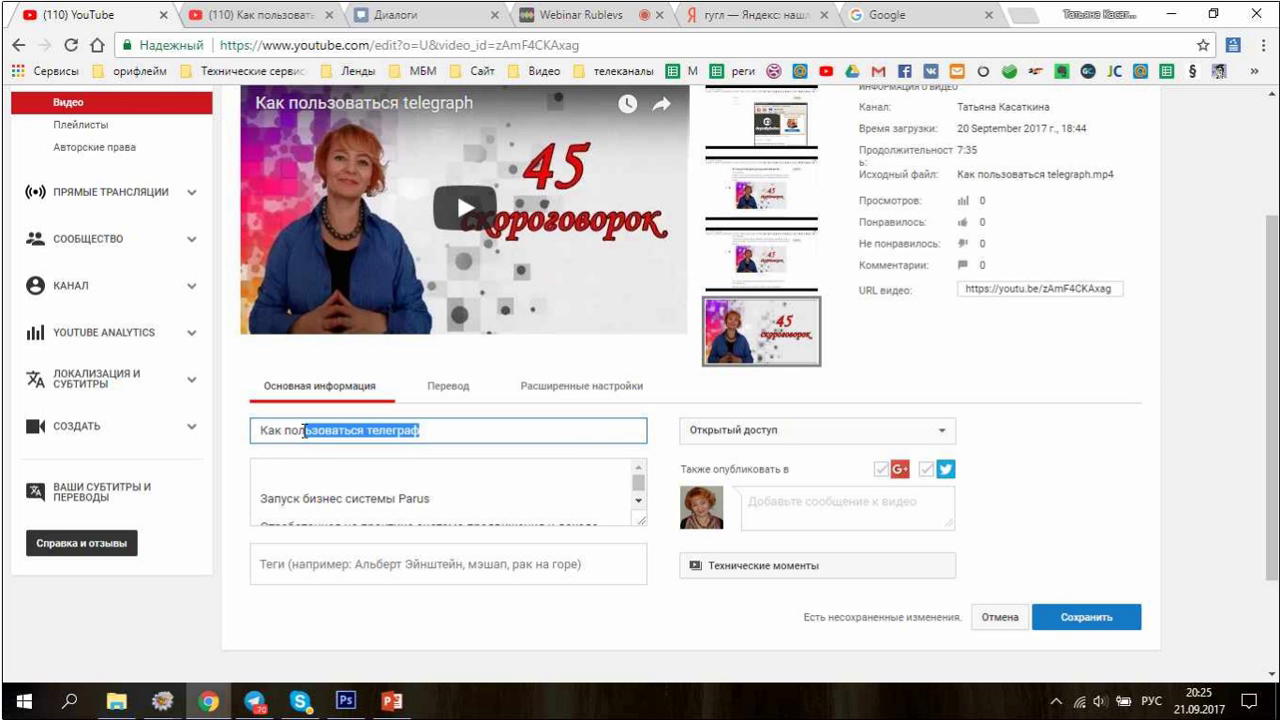
{"action": "key", "text": "ctrl+a"}
{"action": "key", "text": "ctrl+c"}
{"action": "key", "text": "Tab"}
{"action": "key", "text": "ctrl+v"}
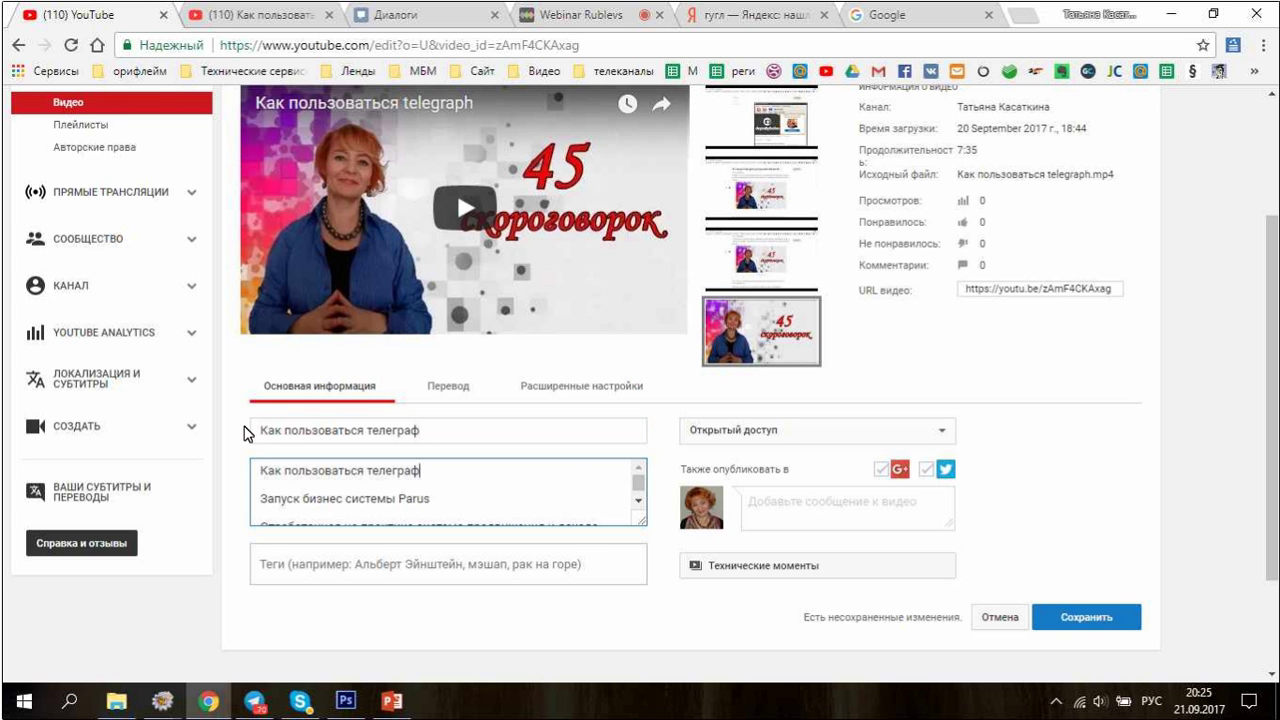
Add the tags "Как пользоваться телеграф", "пользоваться телеграф" and "телеграф" to the video.
{"action": "left_click", "coordinate": [266, 566]}
{"action": "key", "text": "ctrl+v"}
{"action": "key", "text": "Return"}
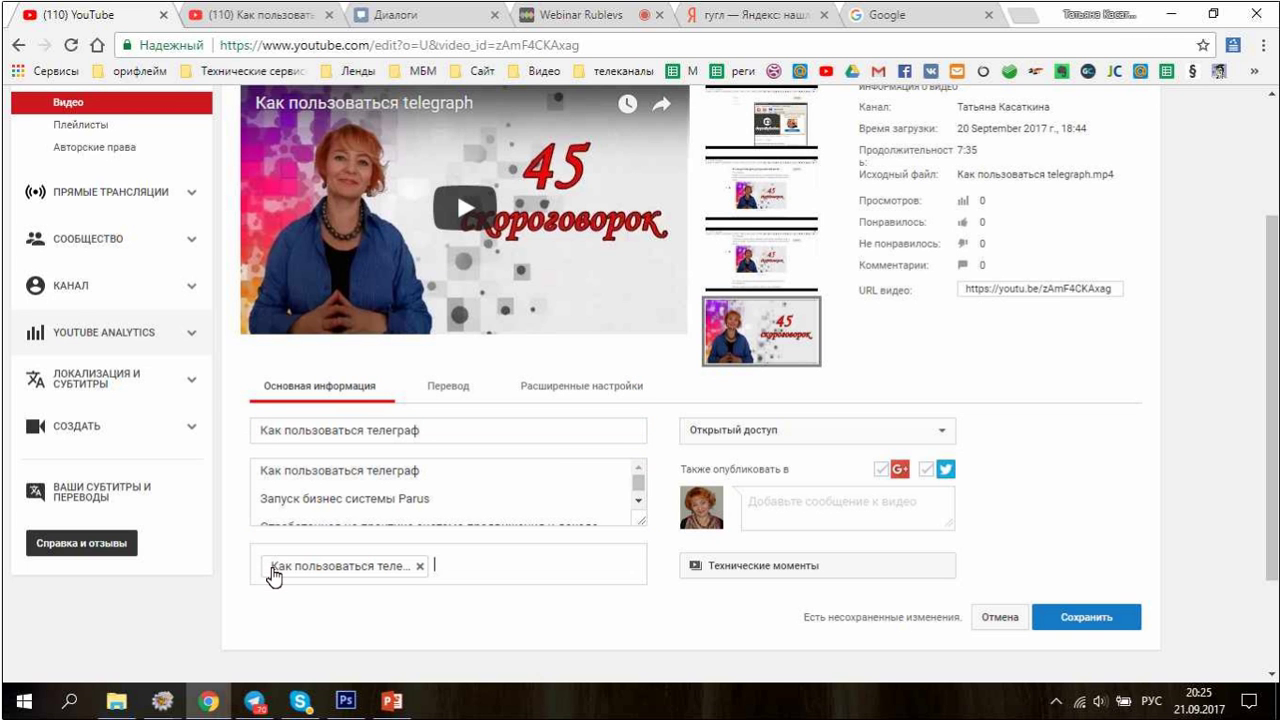
{"action": "type", "text": "пользо"}
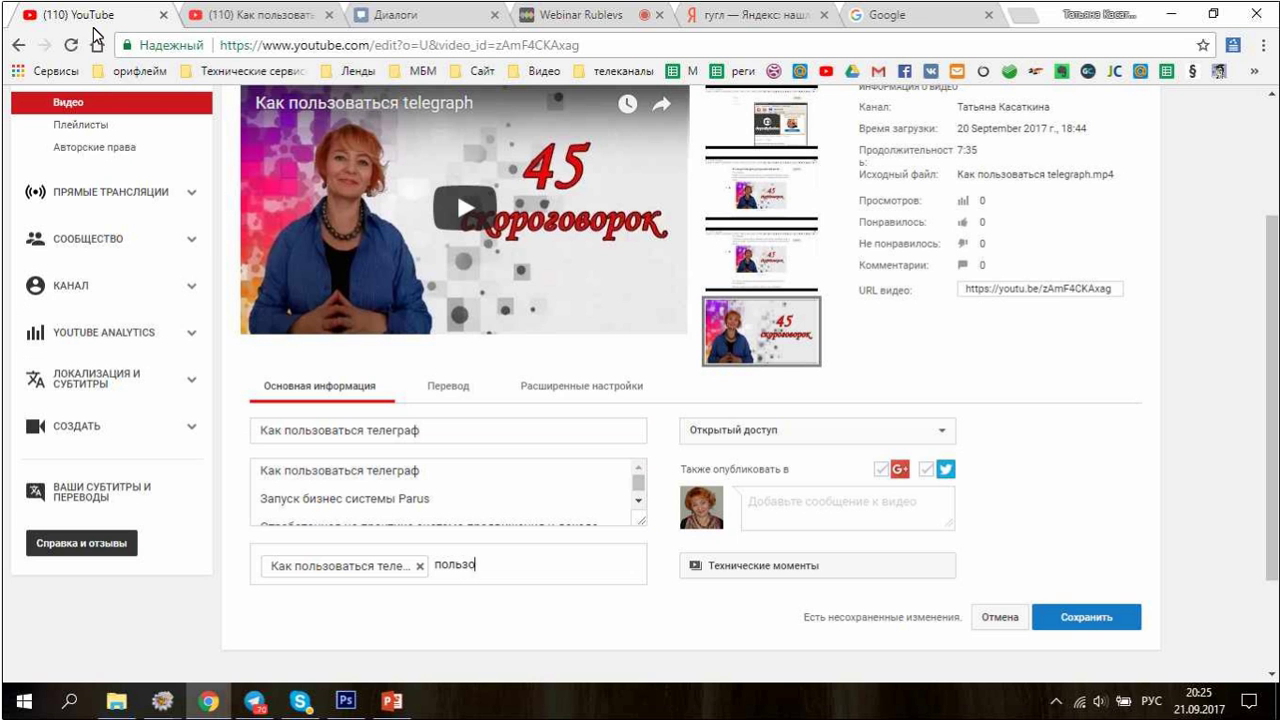
{"action": "type", "text": "ваться телеграф"}
{"action": "key", "text": "Return"}
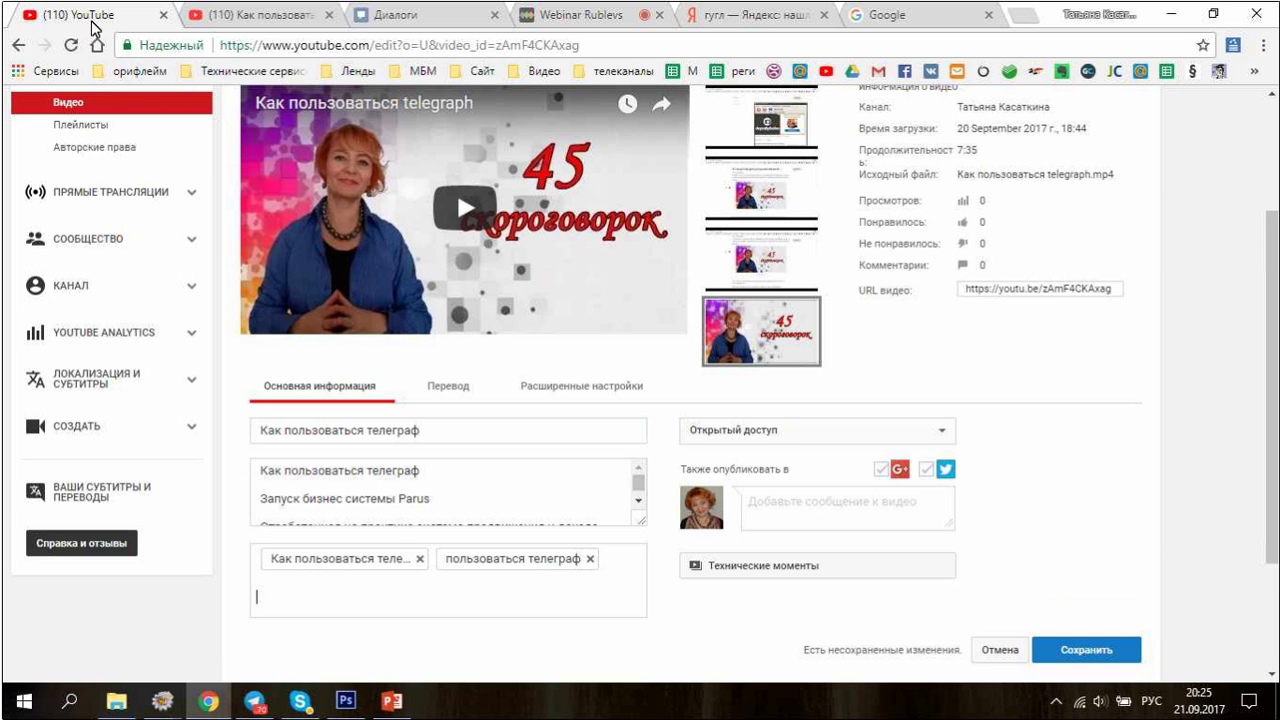
{"action": "type", "text": "телеграф"}
{"action": "key", "text": "Return"}
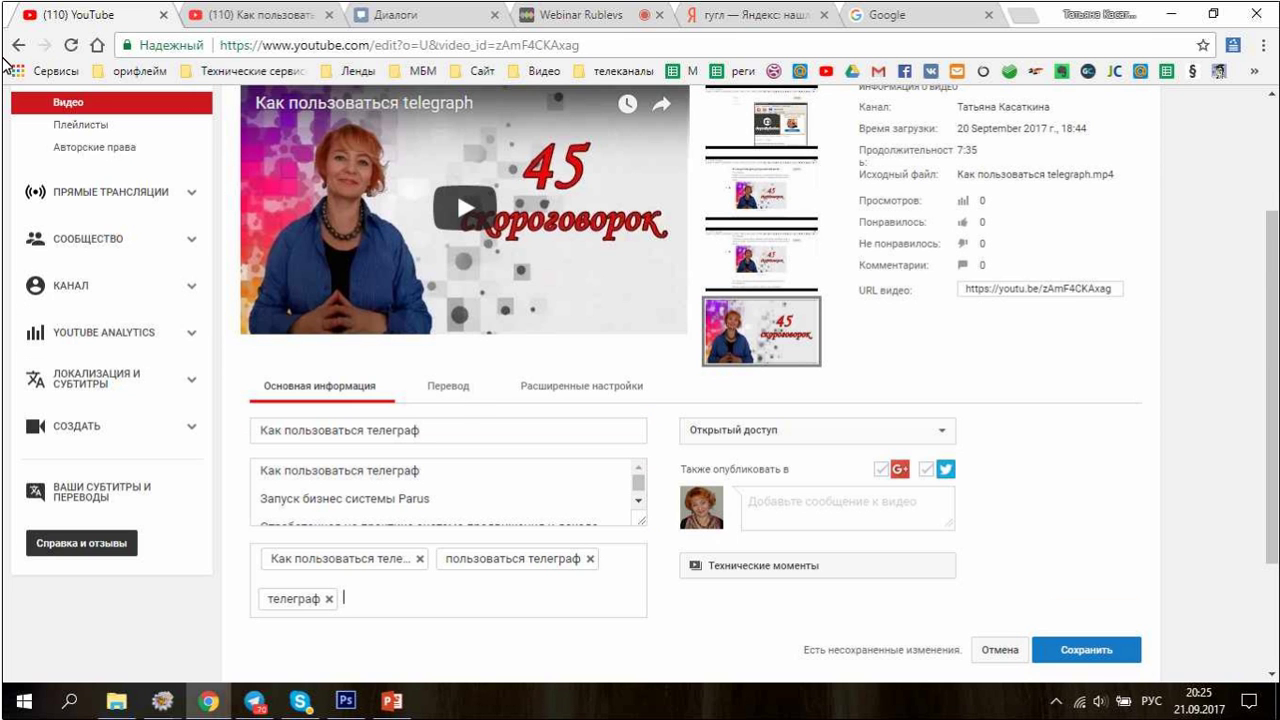
Take the word "telegraph" from the YouTube search query, add it as a tag to the video and save the changes.
{"action": "key", "text": "ctrl+Tab"}
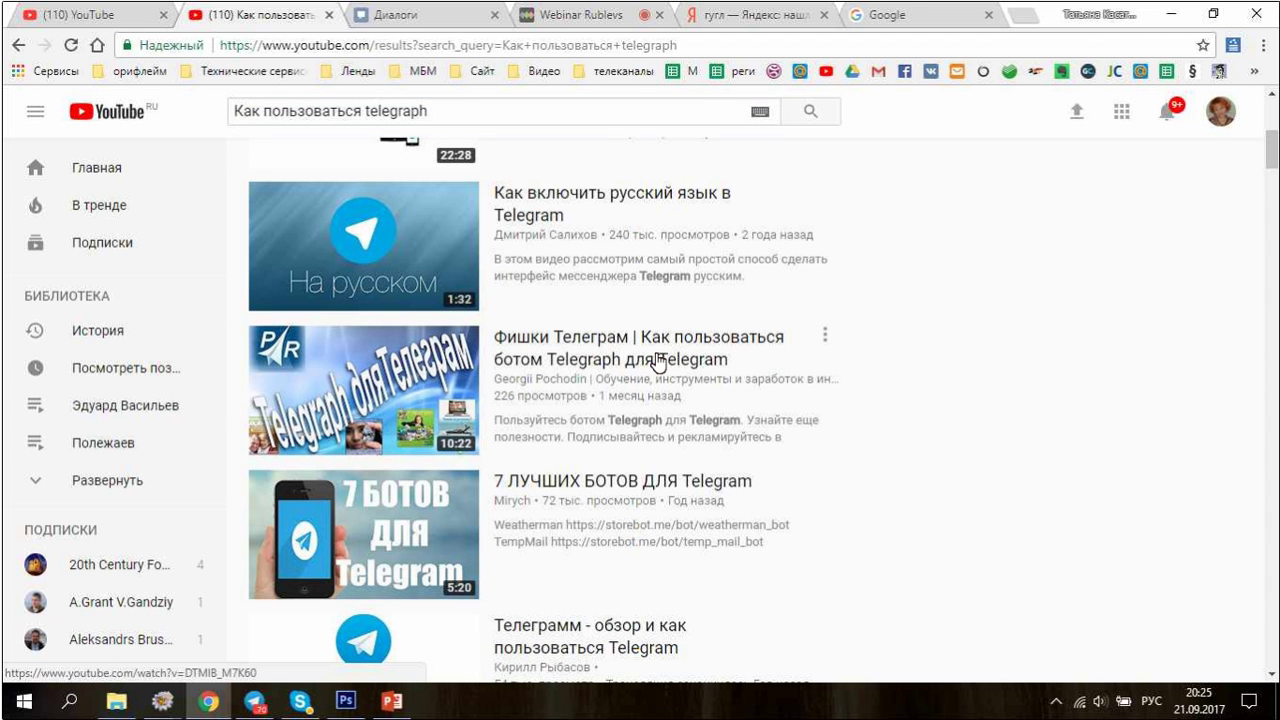
{"action": "left_click", "coordinate": [658, 362]}
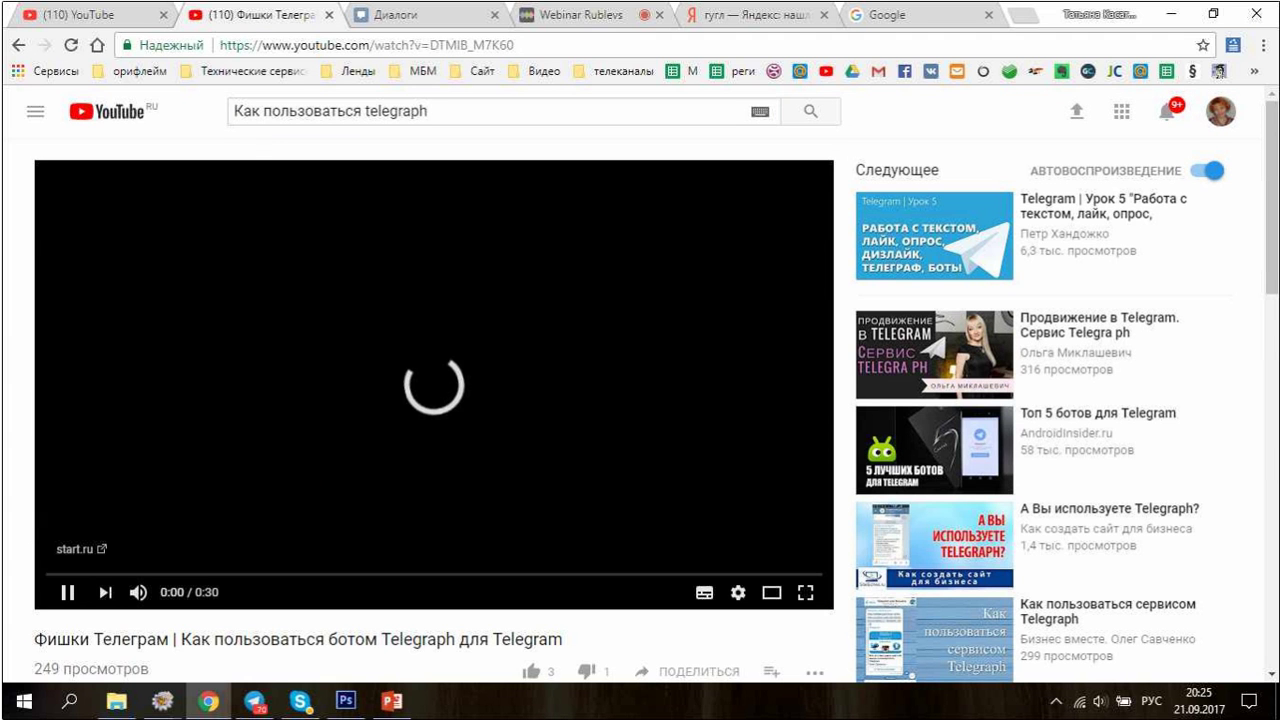
{"action": "double_click", "coordinate": [436, 112]}
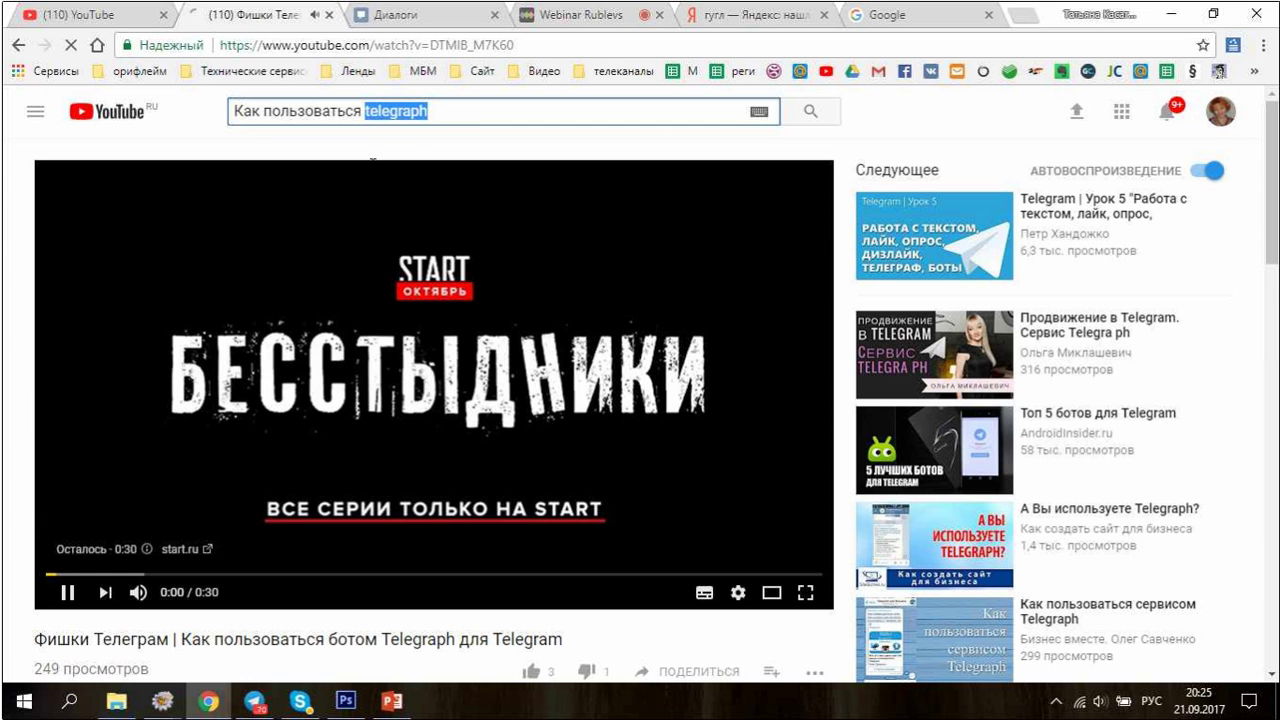
{"action": "left_click", "coordinate": [372, 165]}
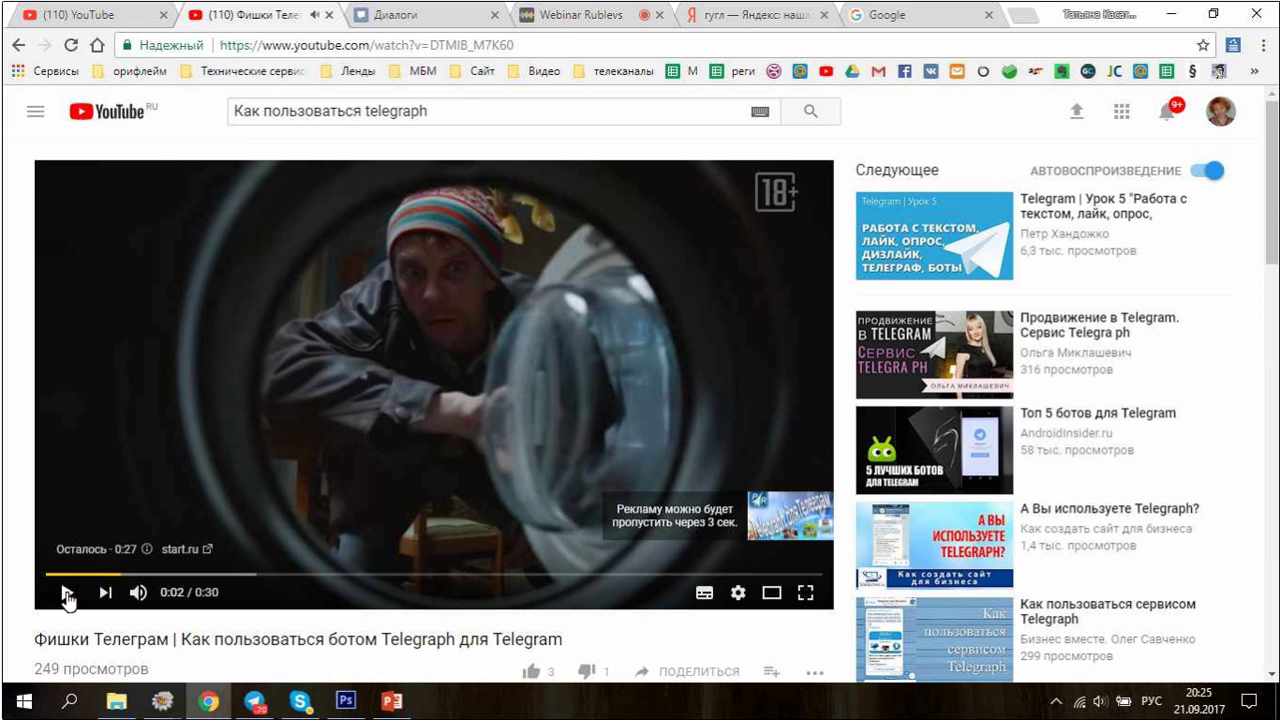
{"action": "key", "text": "ctrl+1"}
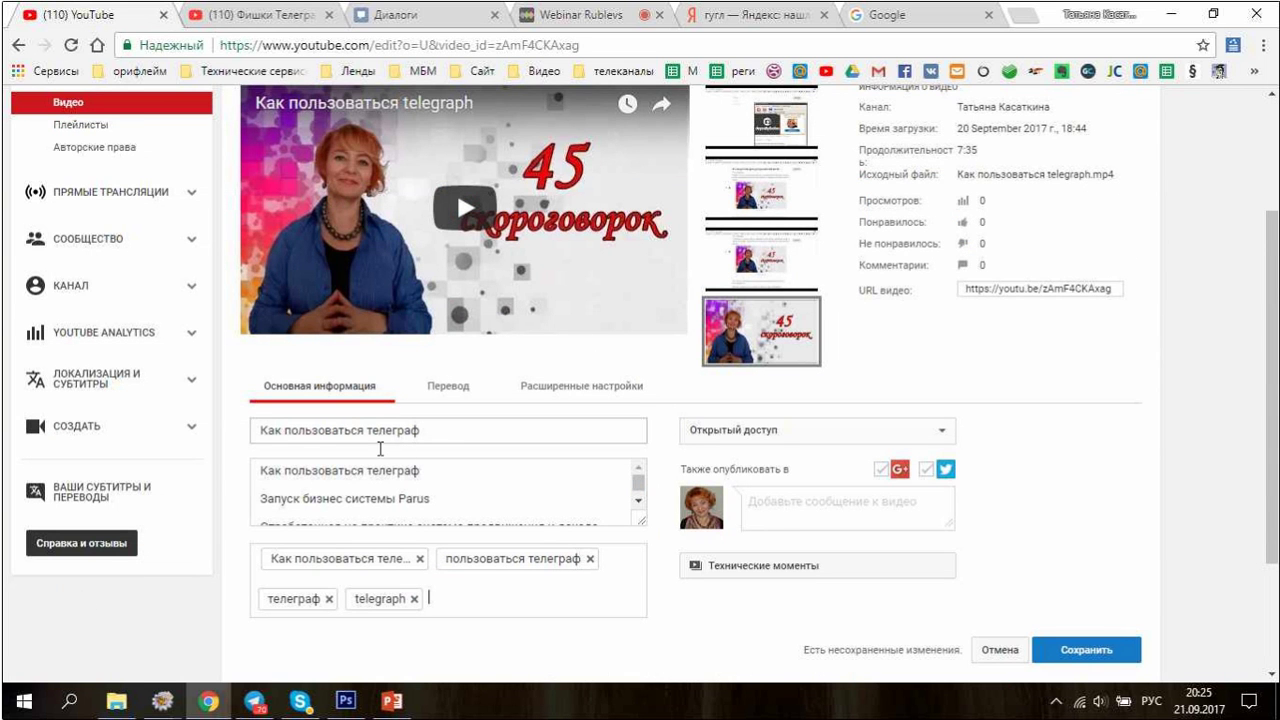
{"action": "left_click", "coordinate": [1050, 650]}
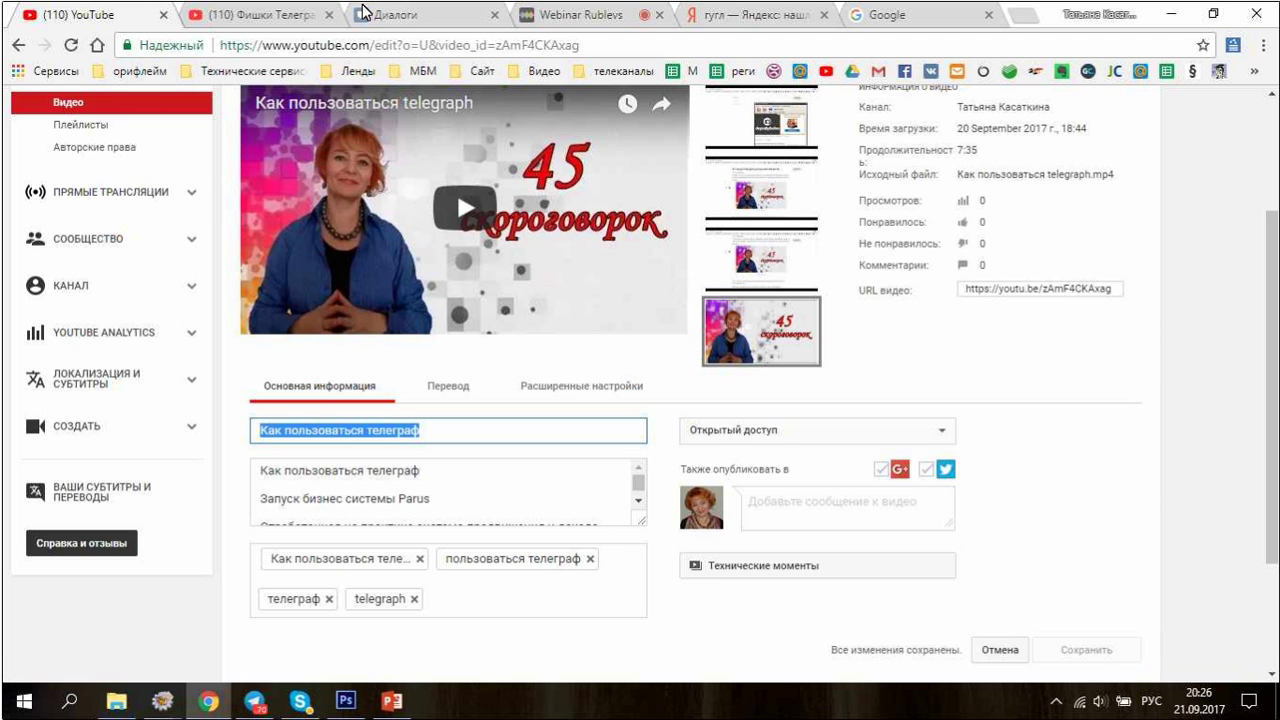
Search YouTube for "Как пользоваться телеграф" and look for the uploaded video among the results.
{"action": "left_click", "coordinate": [265, 18]}
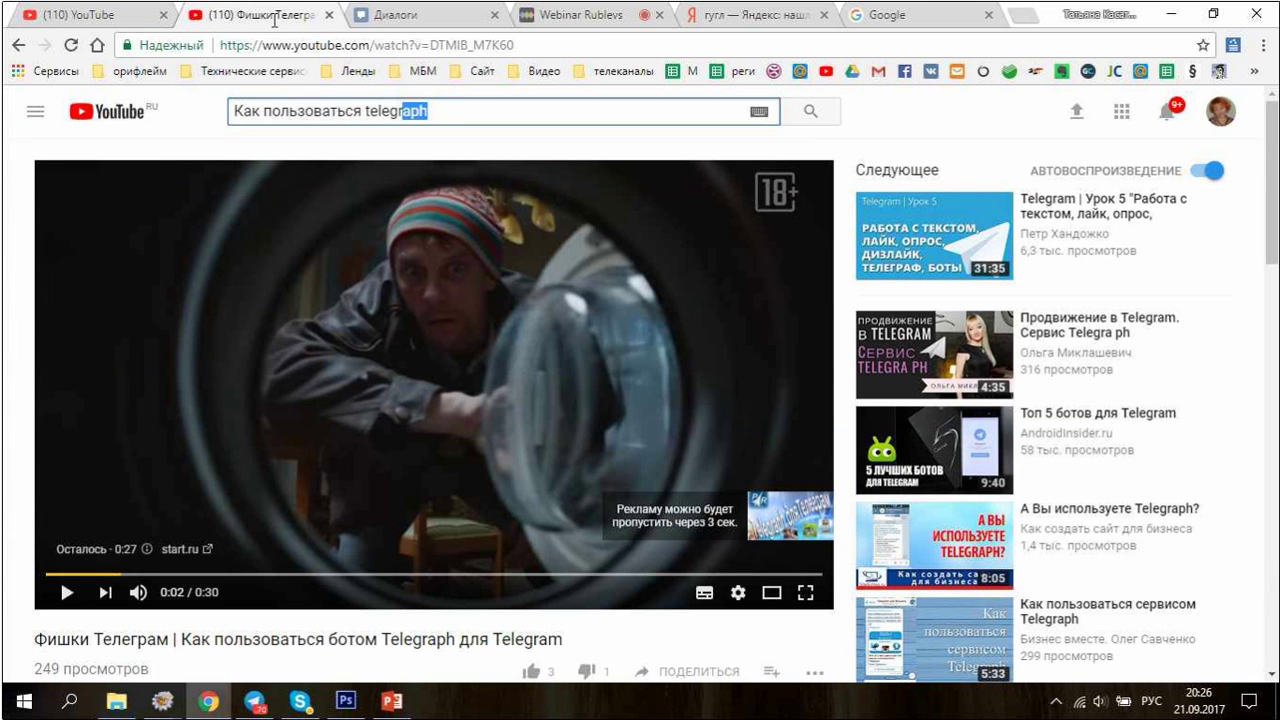
{"action": "triple_click", "coordinate": [379, 108]}
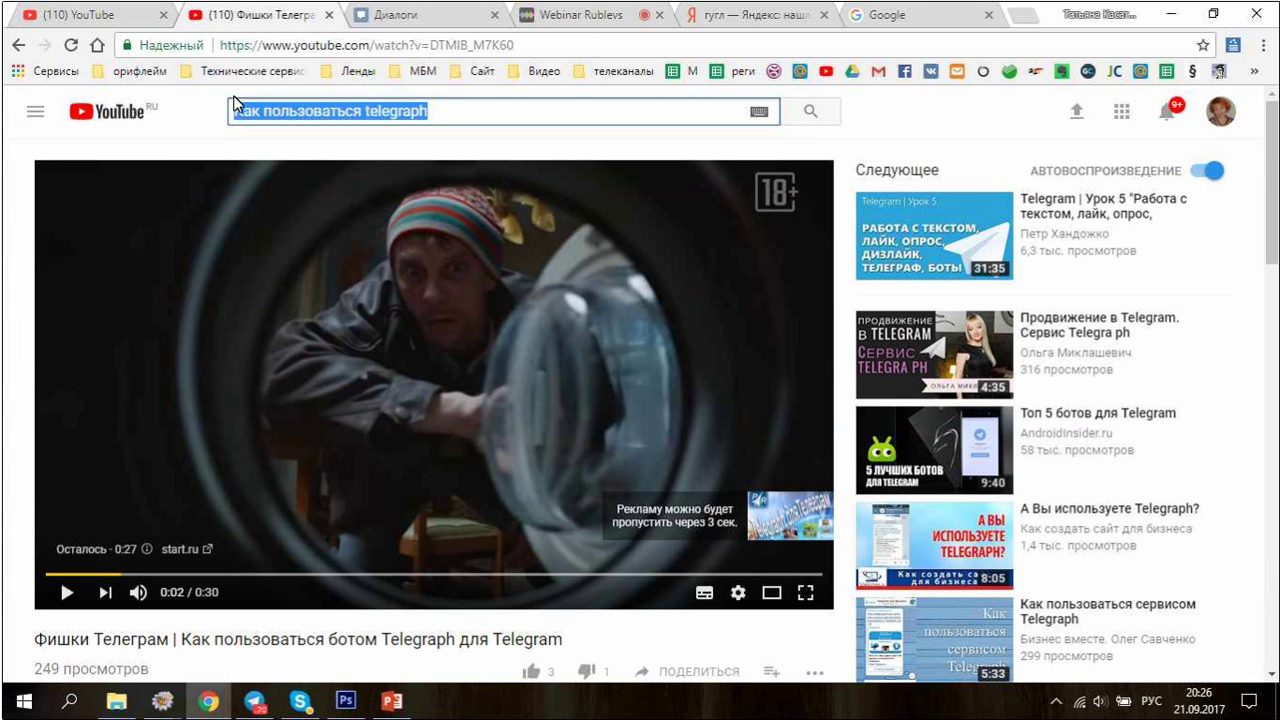
{"action": "key", "text": "ctrl+v"}
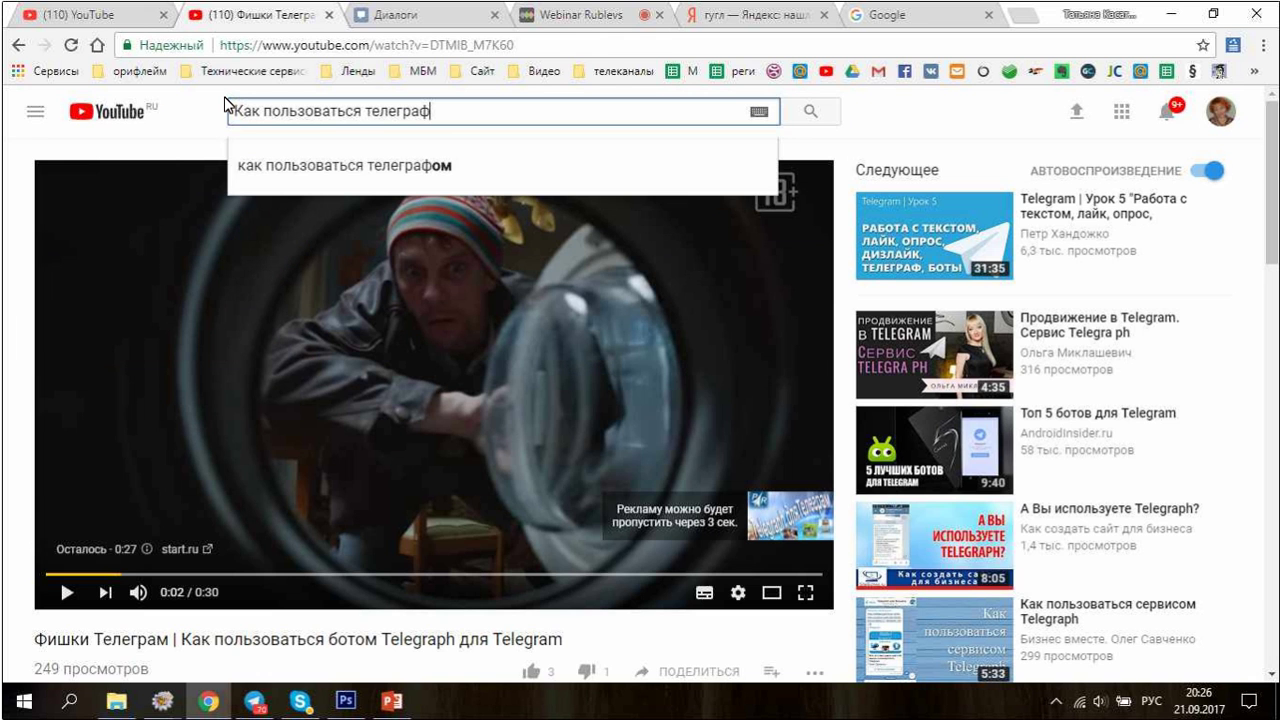
{"action": "key", "text": "Return"}
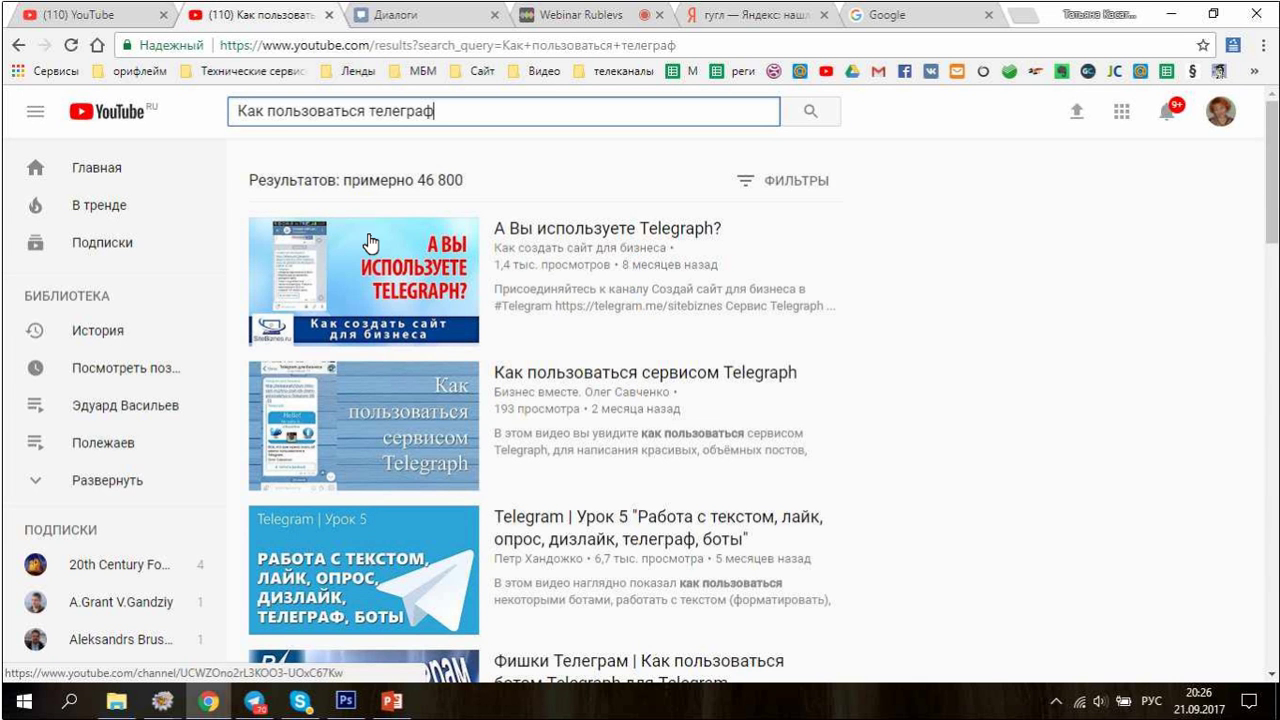
{"action": "scroll", "coordinate": [525, 398], "scroll_direction": "down", "scroll_amount": 5}
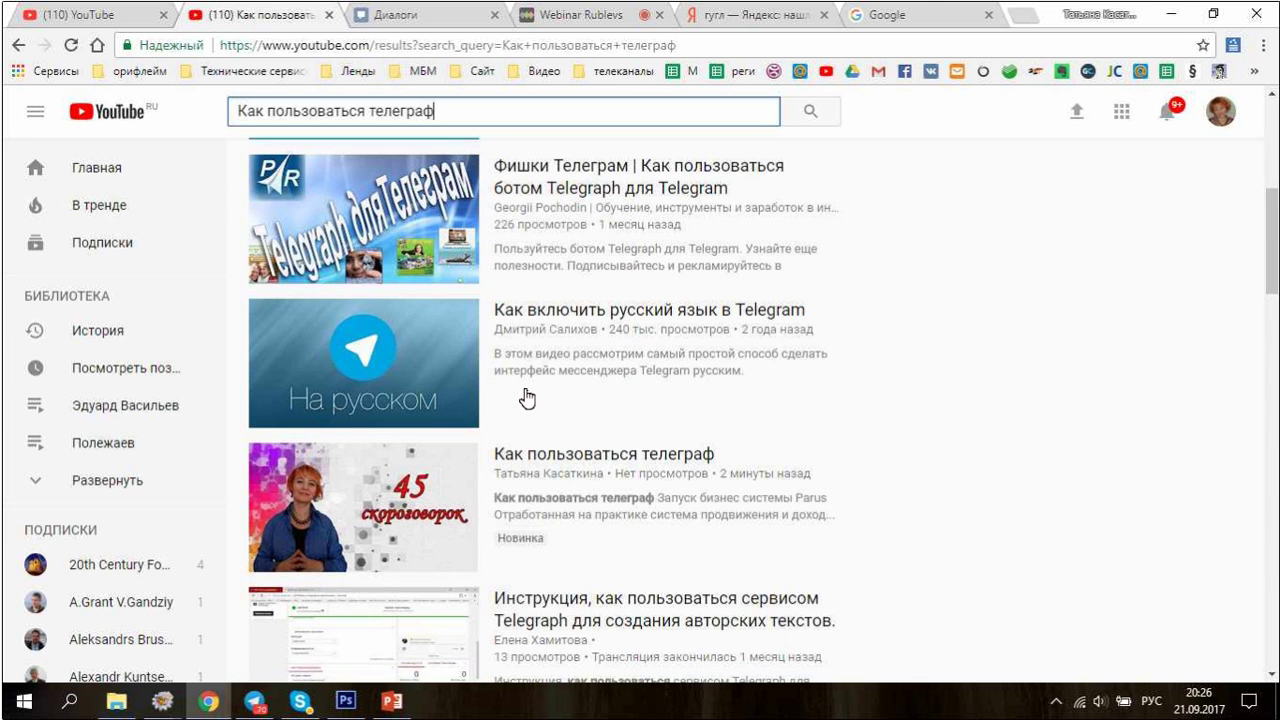
{"action": "scroll", "coordinate": [543, 390], "scroll_direction": "up", "scroll_amount": 4}
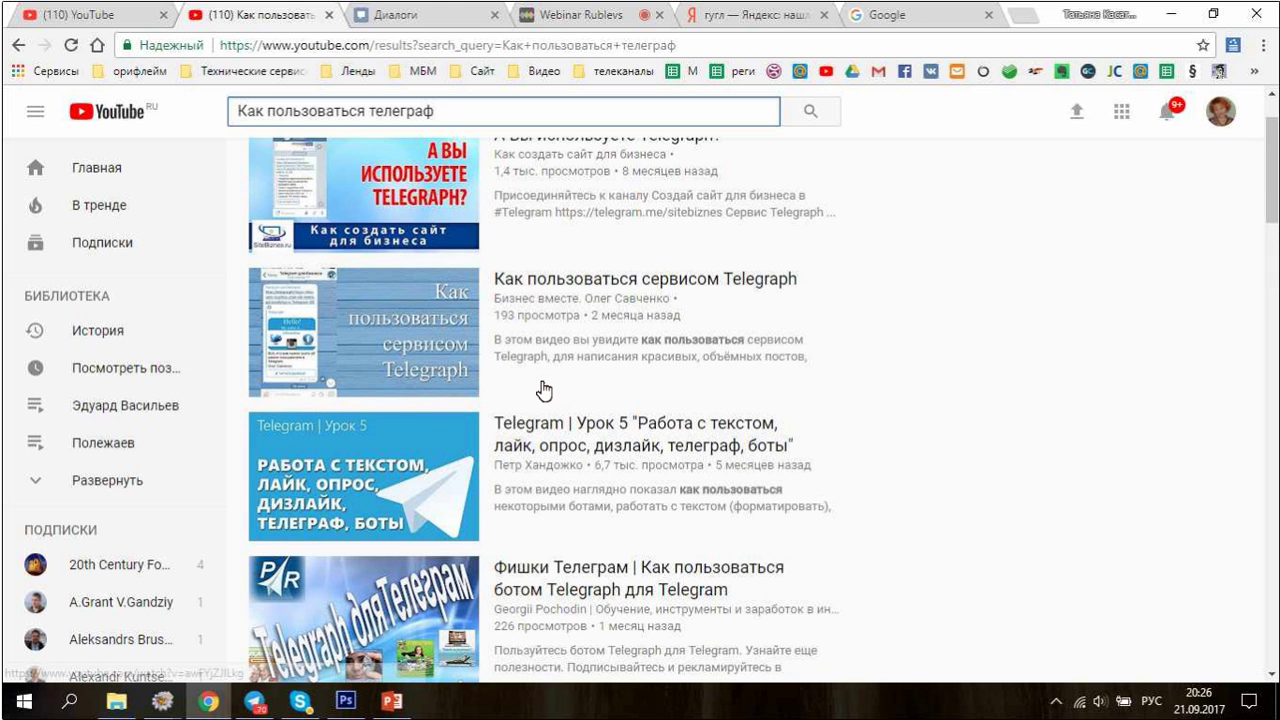
{"action": "scroll", "coordinate": [572, 427], "scroll_direction": "down", "scroll_amount": 1}
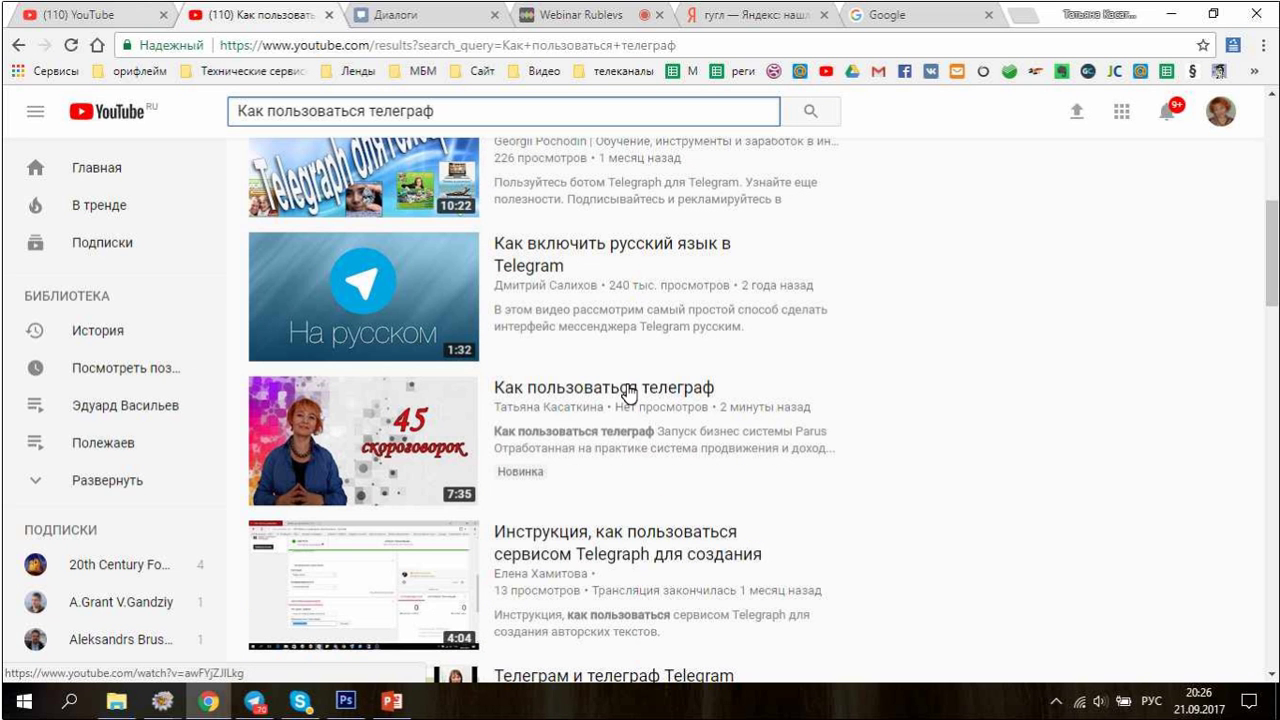
Return to the video's editing page and change both the title and the description's first line to "Как пользоваться телеграфом".
{"action": "left_click", "coordinate": [113, 10]}
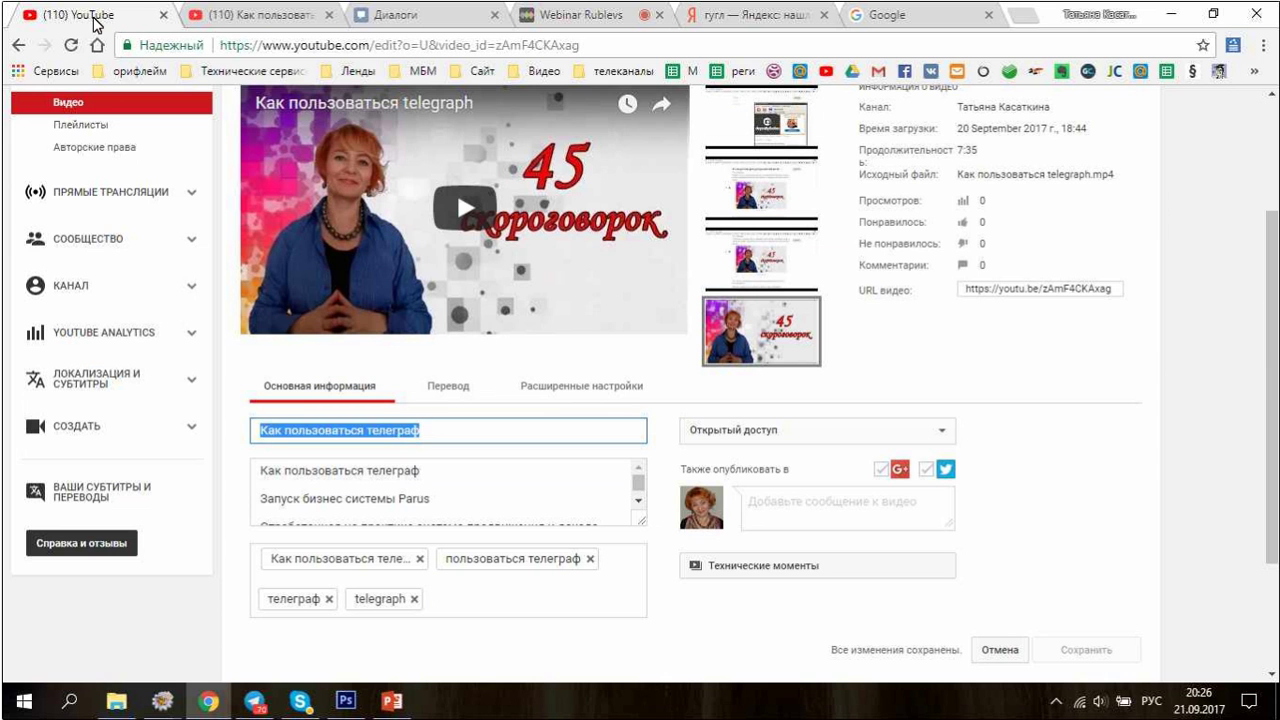
{"action": "key", "text": "End"}
{"action": "type", "text": "ом"}
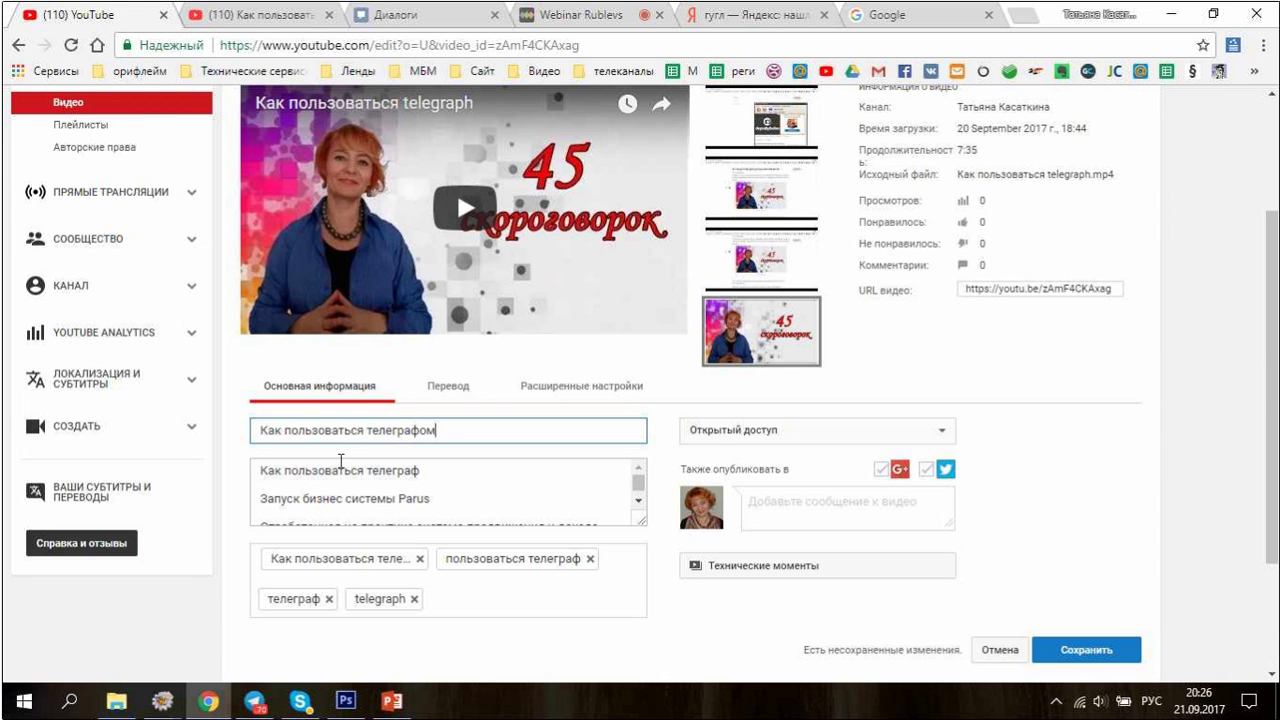
{"action": "left_click", "coordinate": [341, 461]}
{"action": "left_click", "coordinate": [428, 470]}
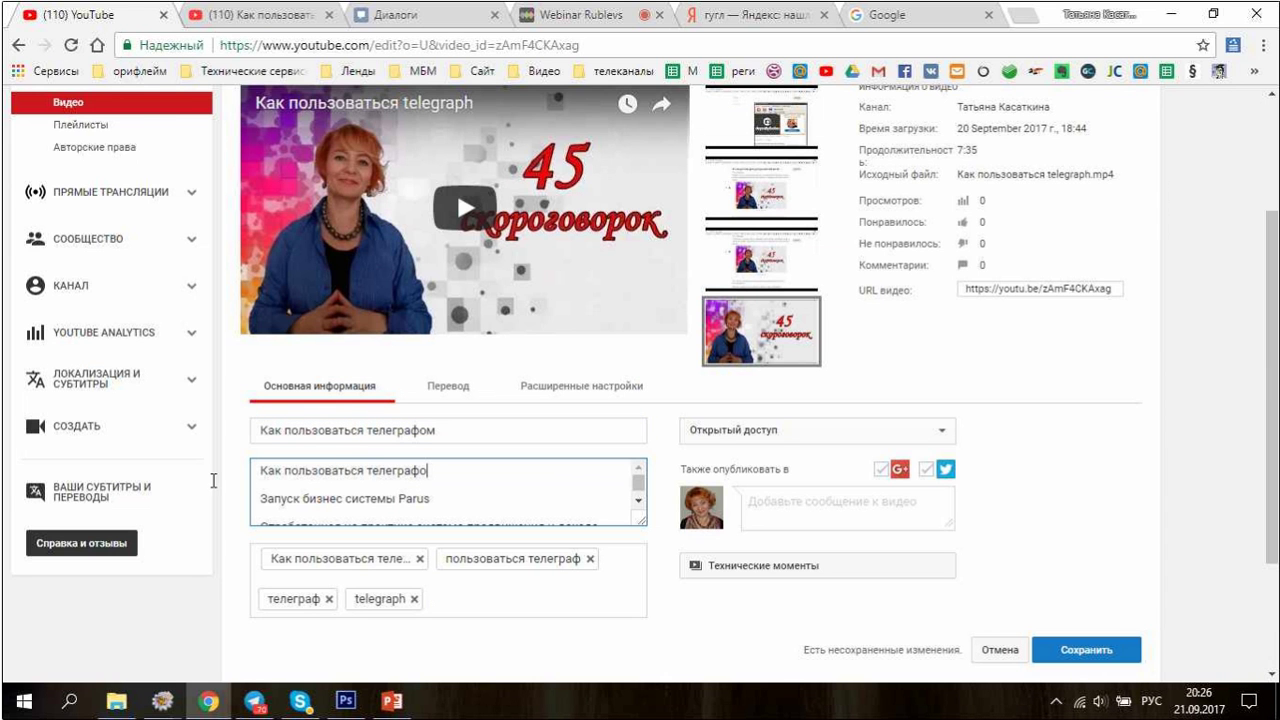
{"action": "type", "text": "ом"}
Remove all existing tags from the video, including "telegraph" and "телеграф".
{"action": "left_click", "coordinate": [414, 599]}
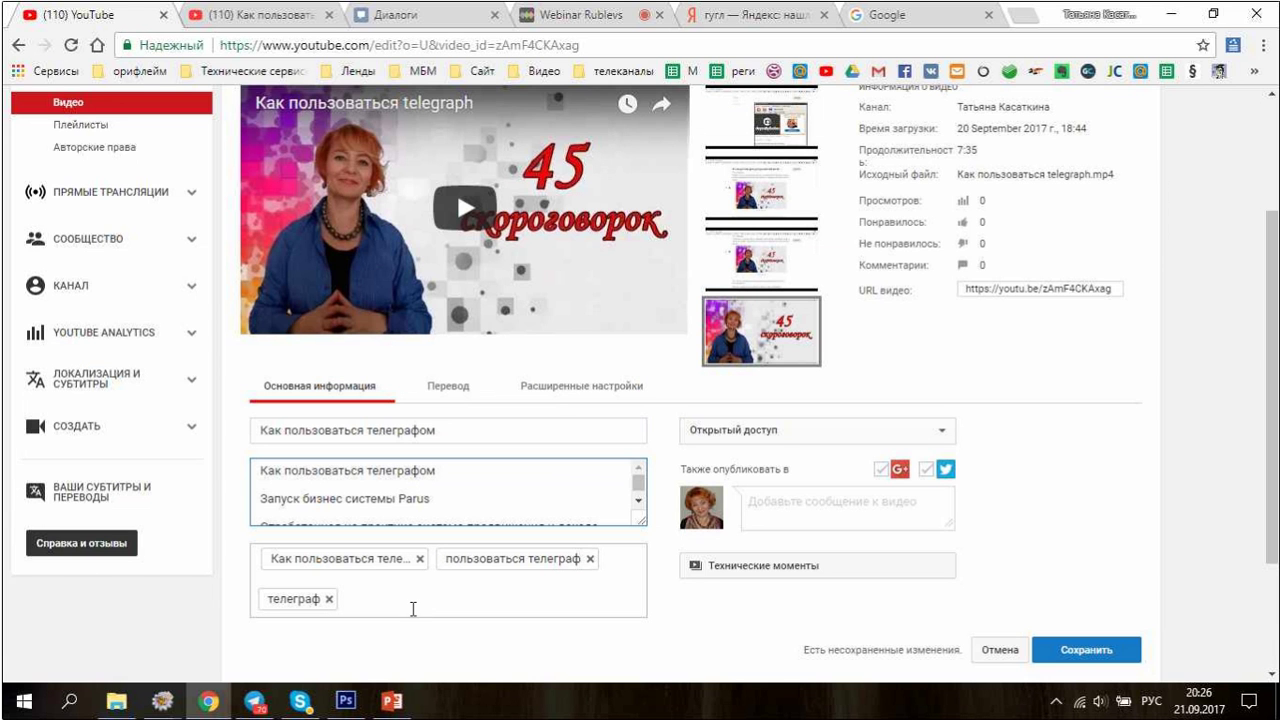
{"action": "left_click", "coordinate": [329, 599]}
{"action": "key", "text": "BackSpace"}
{"action": "key", "text": "BackSpace"}
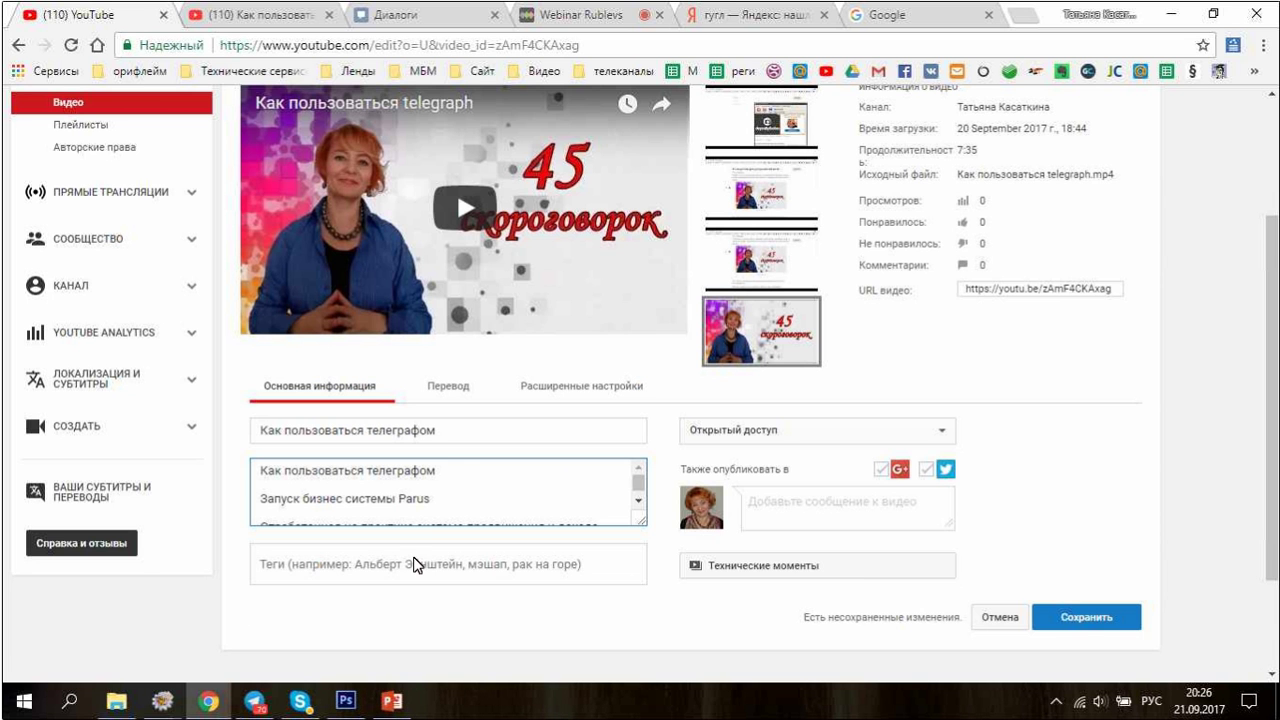
Copy the video's title "Как пользоваться телеграфом" into its tags and add "как пользоваться" as a second tag.
{"action": "triple_click", "coordinate": [465, 445]}
{"action": "key", "text": "ctrl+c"}
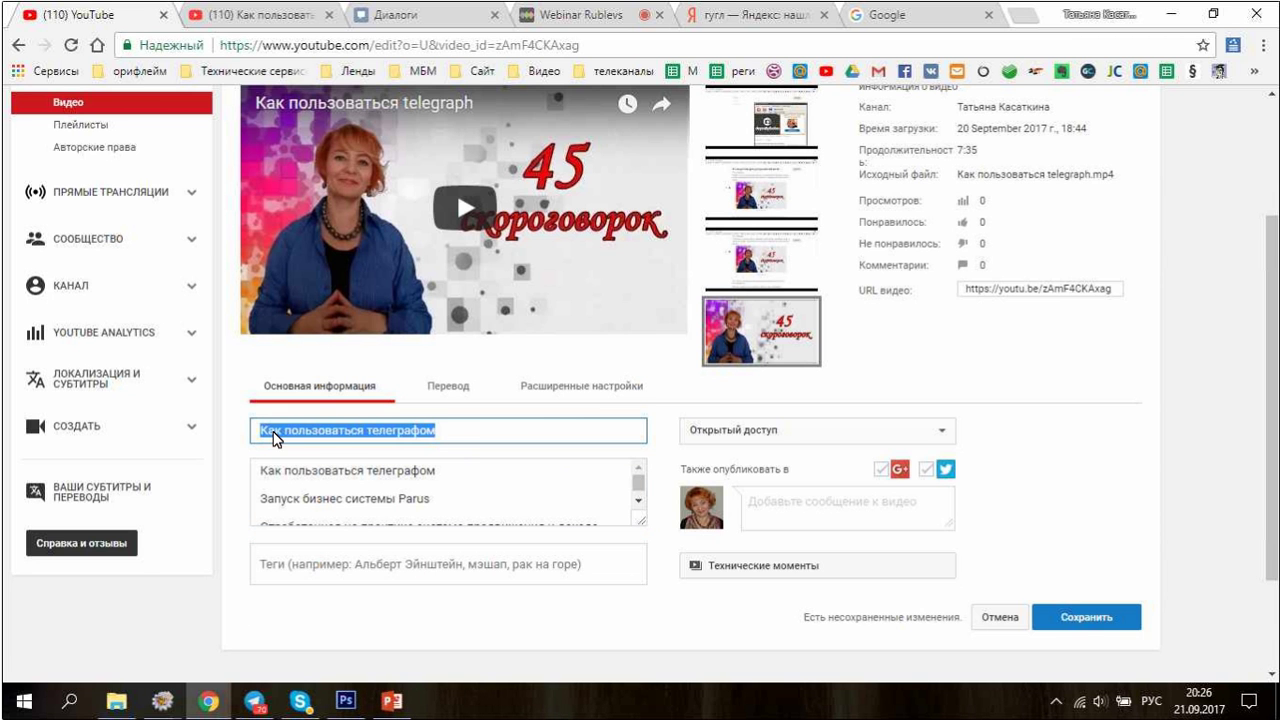
{"action": "left_click", "coordinate": [257, 578]}
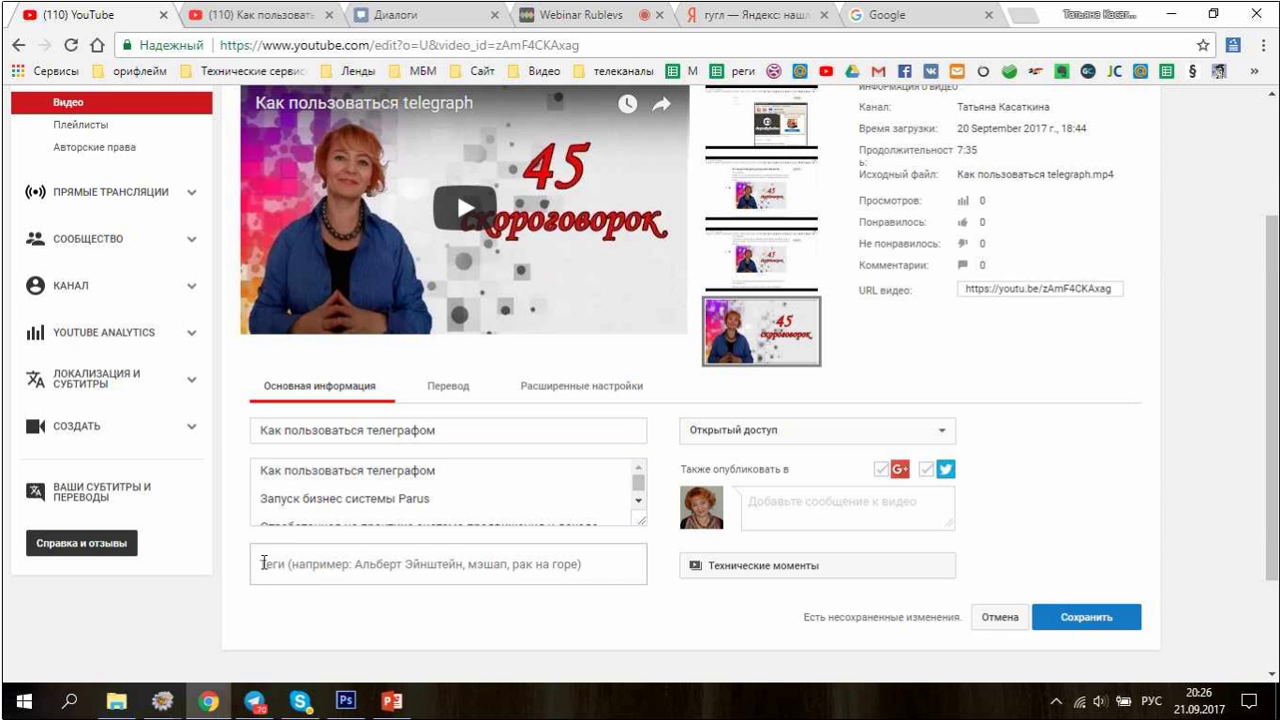
{"action": "key", "text": "ctrl+v"}
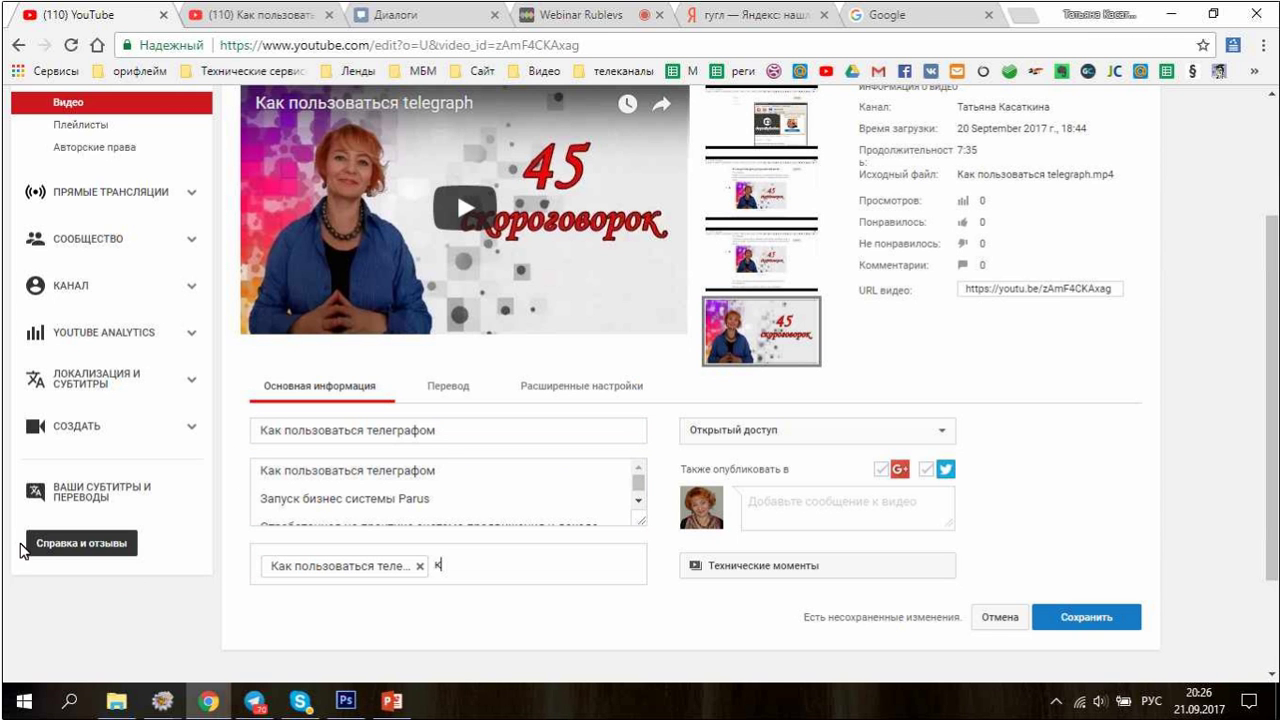
{"action": "type", "text": "как пользоваться"}
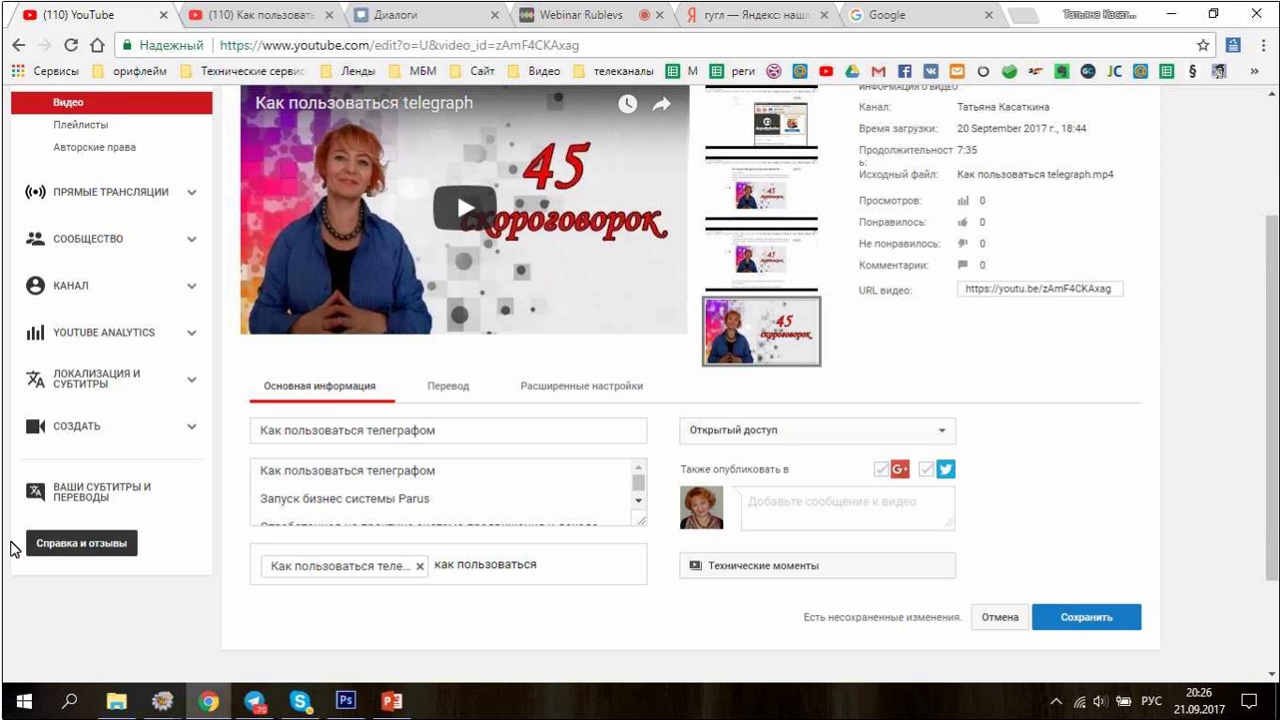
{"action": "key", "text": "Return"}
Add the tags "польщзоваться телеграфом" and "телеграф" to the video.
{"action": "type", "text": "польщзова"}
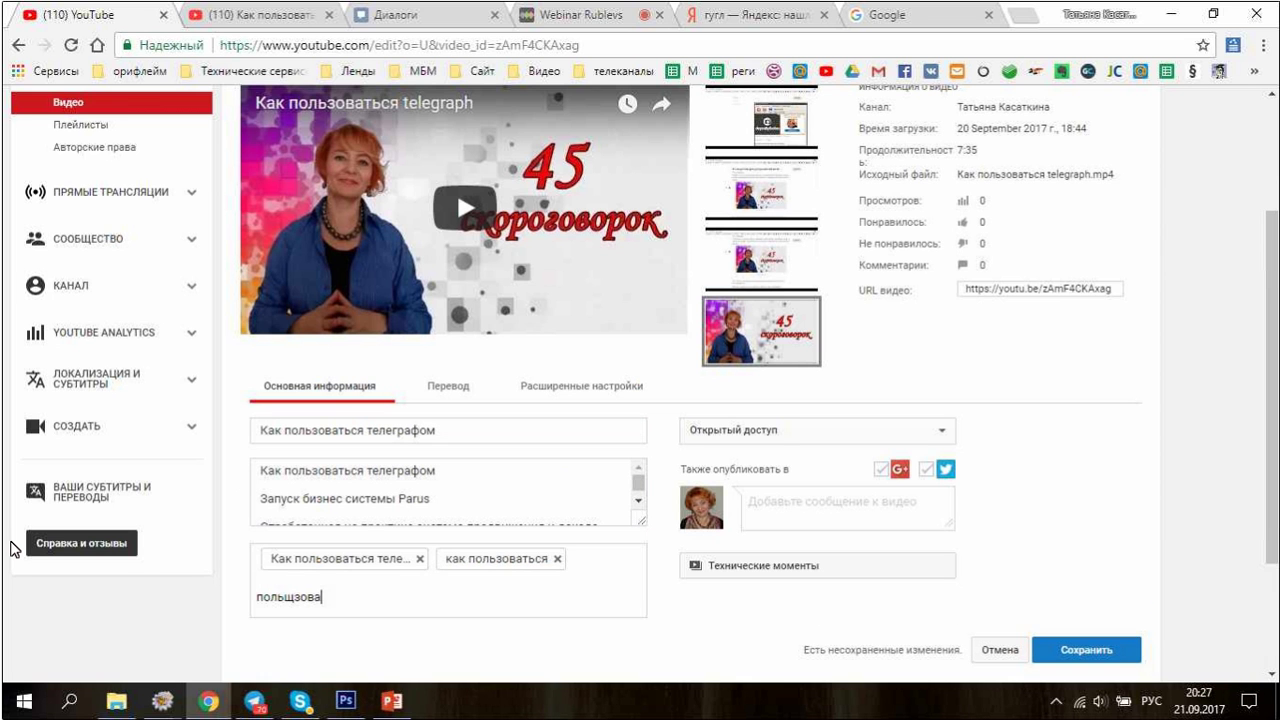
{"action": "type", "text": "ться телеграфом"}
{"action": "key", "text": "Return"}
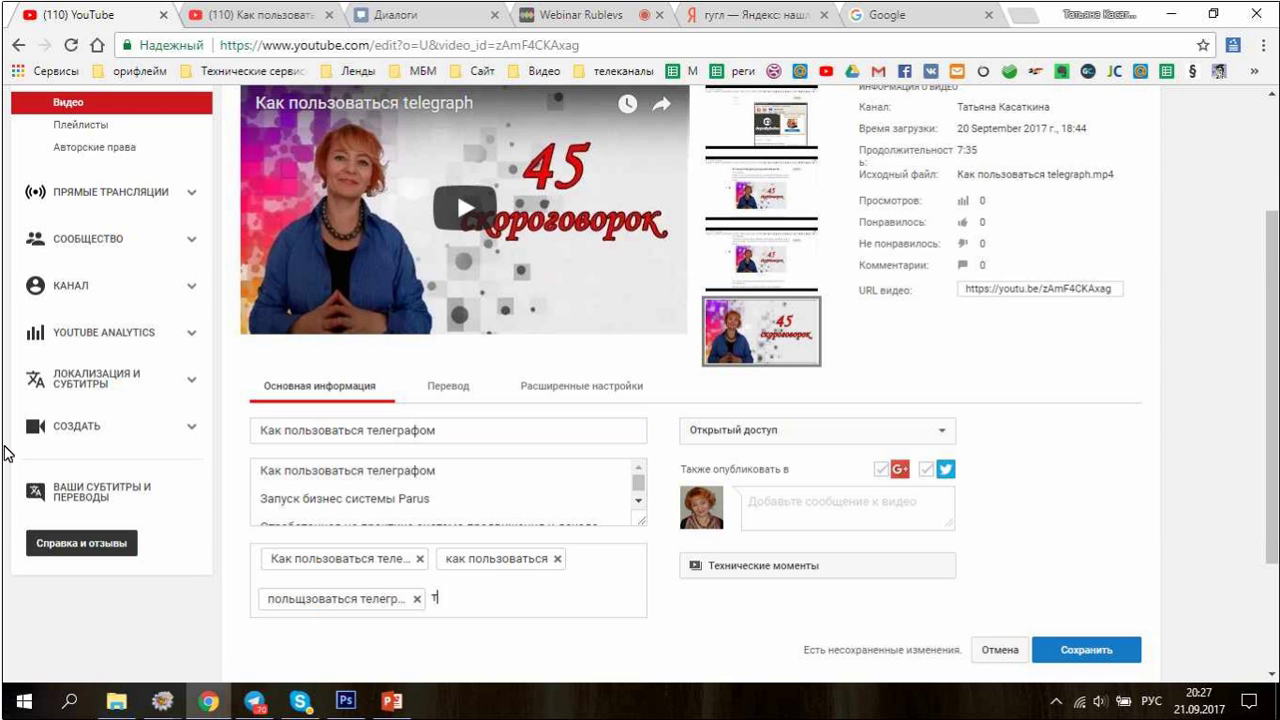
{"action": "type", "text": "телеграф"}
{"action": "key", "text": "Return"}
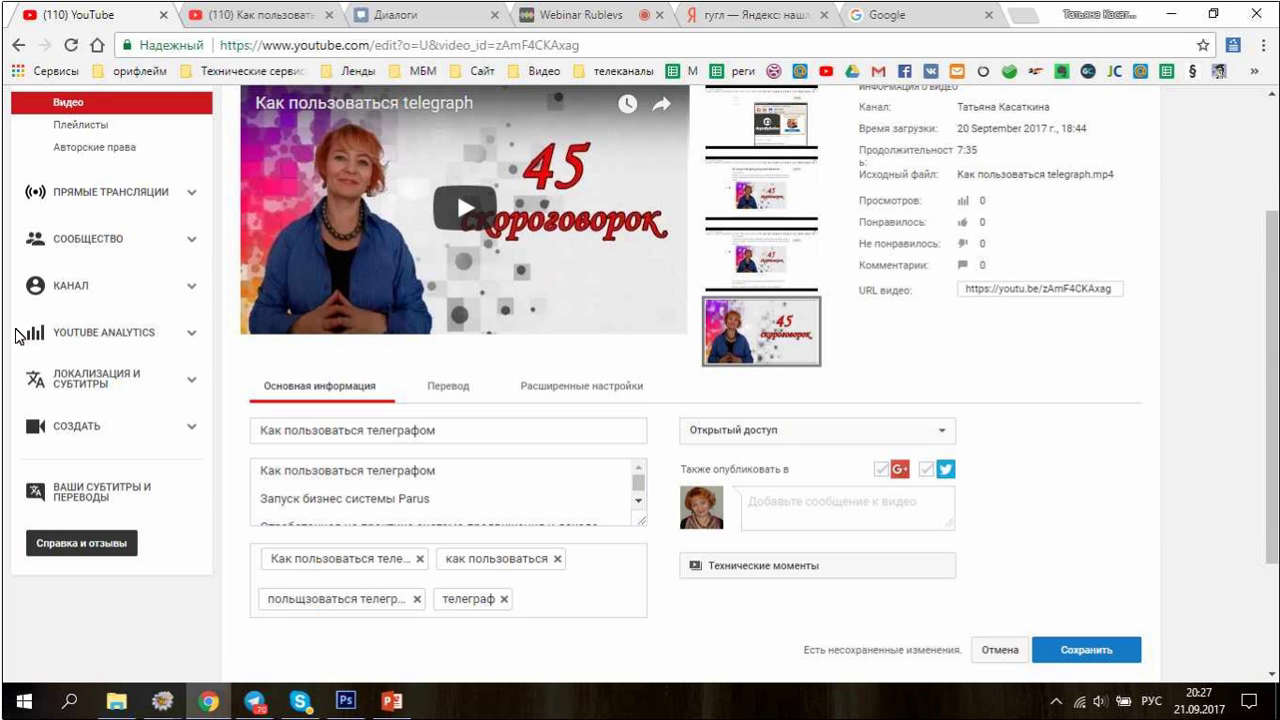
Add the Latin-script tag "telegrach" to the video and save the changes.
{"action": "left_click", "coordinate": [247, 20]}
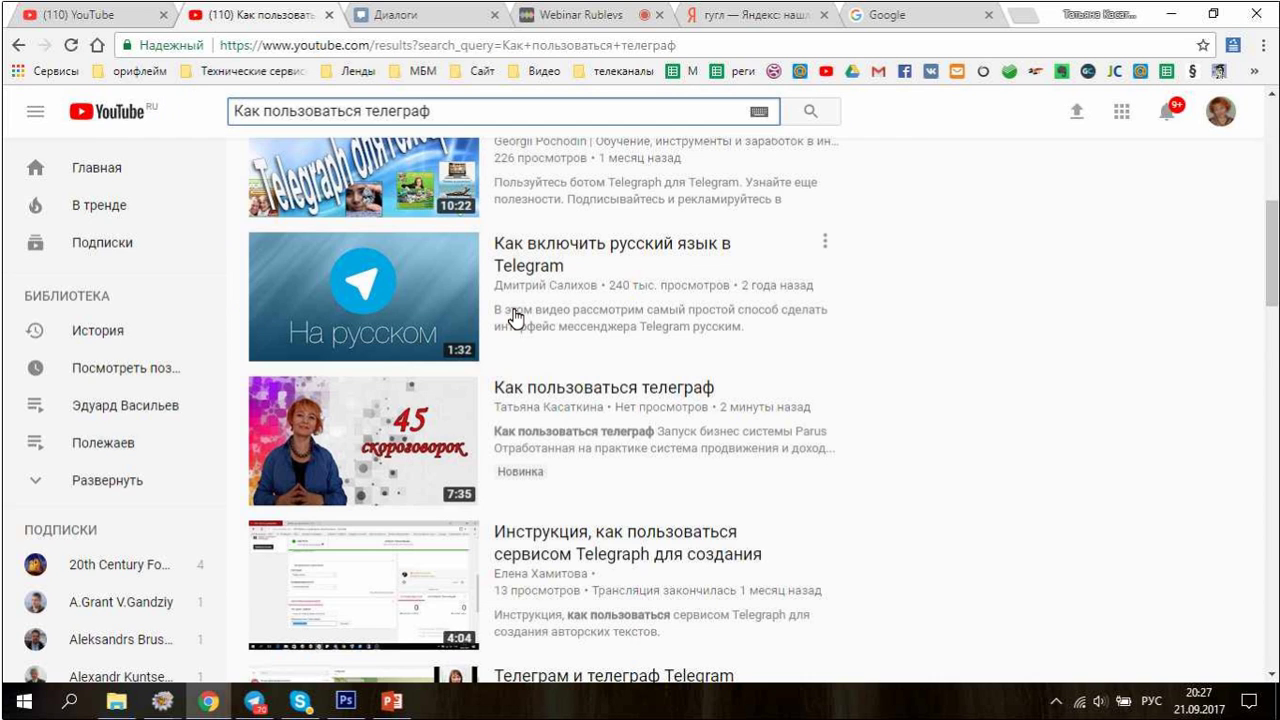
{"action": "key", "text": "ctrl+1"}
{"action": "key", "text": "alt+shift"}
{"action": "type", "text": "te"}
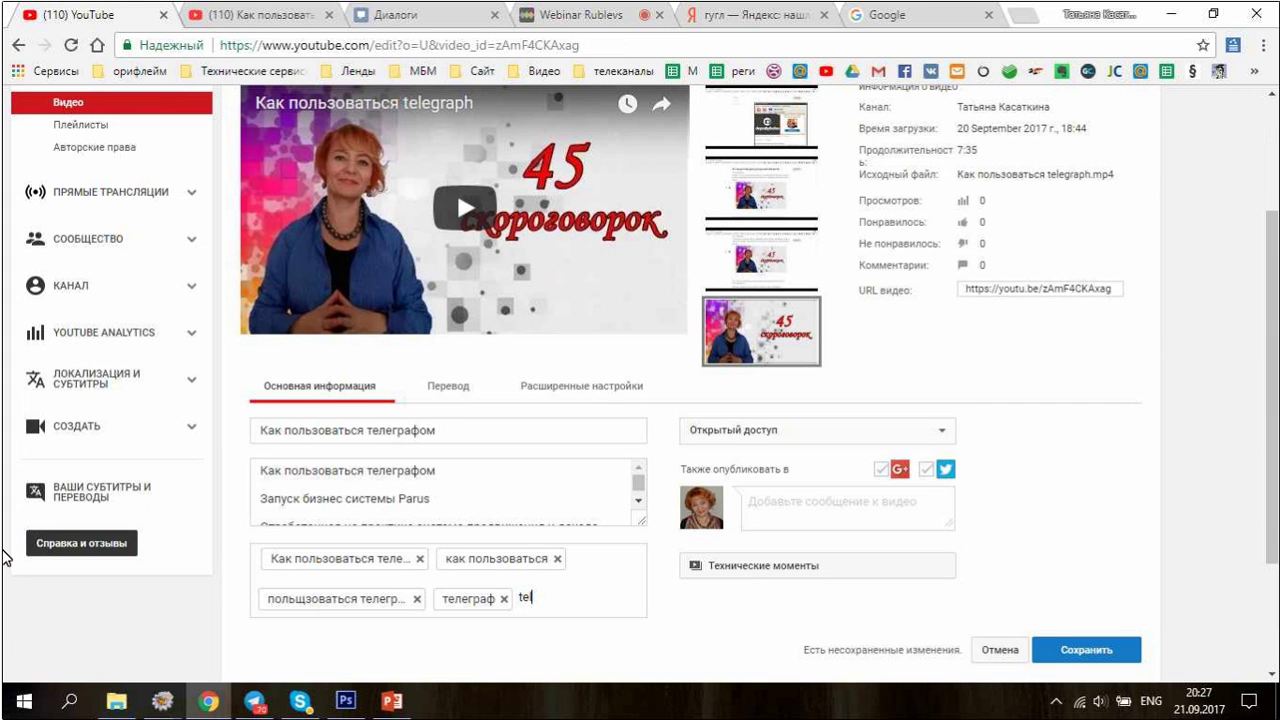
{"action": "type", "text": "legra"}
{"action": "type", "text": "ch"}
{"action": "left_click", "coordinate": [1060, 650]}
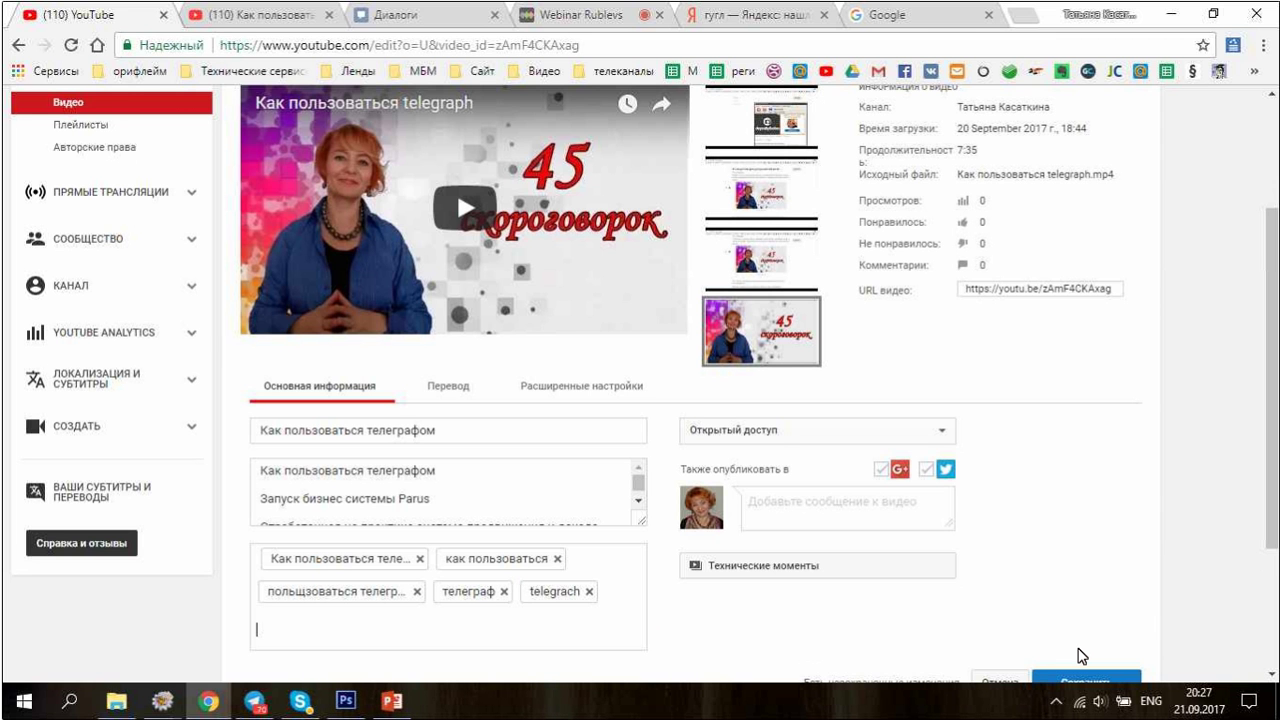
{"action": "left_click", "coordinate": [1080, 656]}
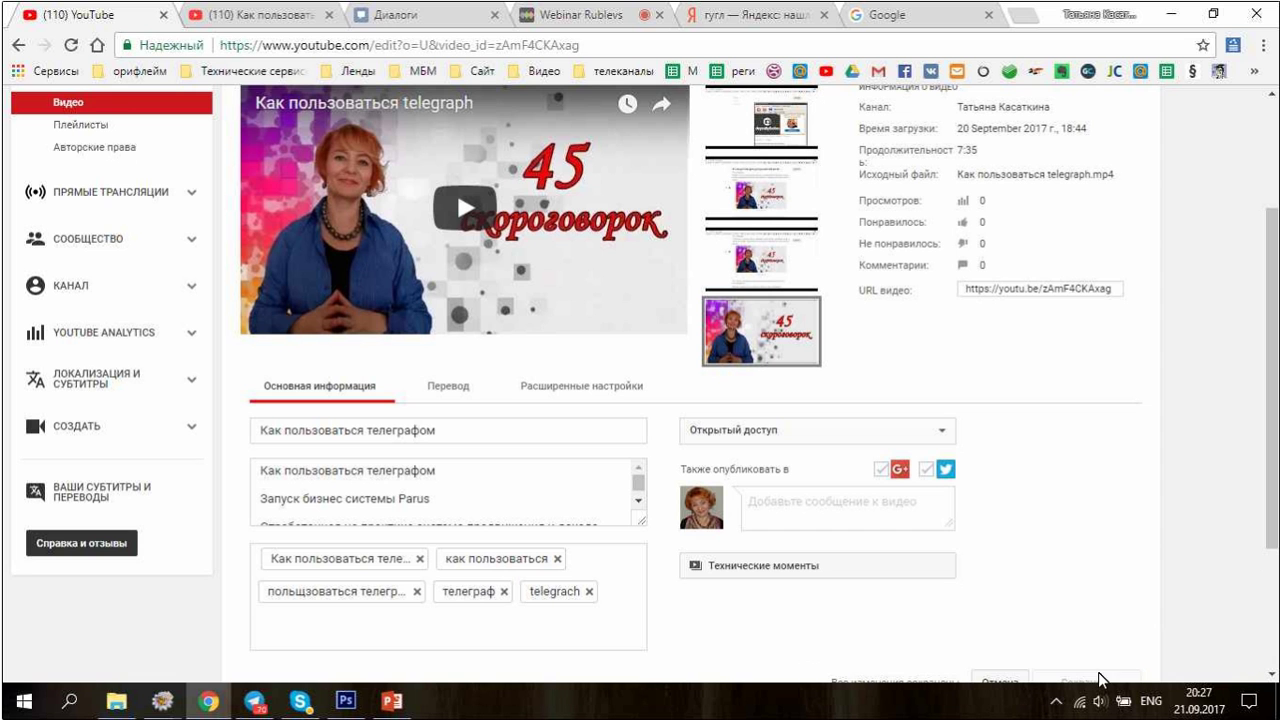
Search YouTube for the video's title "Как пользоваться телеграфом" and look for the uploaded video among the results.
{"action": "left_click_drag", "start_coordinate": [305, 430], "coordinate": [237, 435]}
{"action": "key", "text": "ctrl+c"}
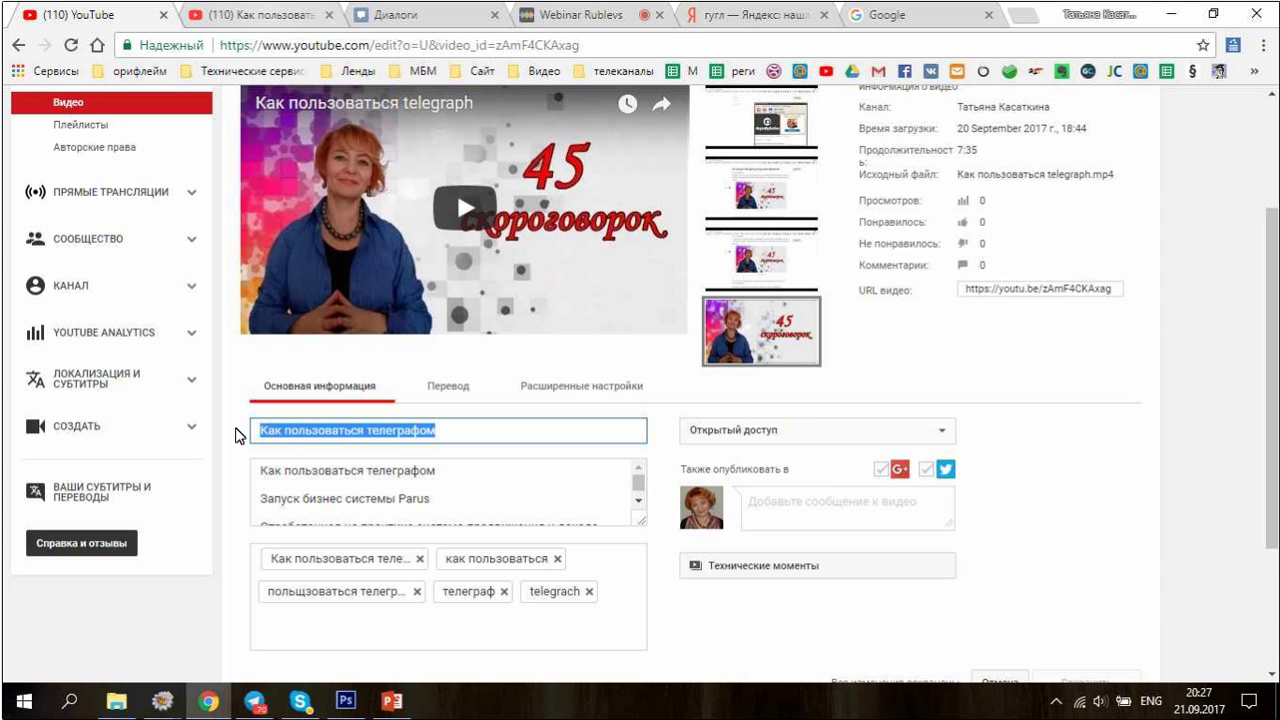
{"action": "key", "text": "ctrl+Tab"}
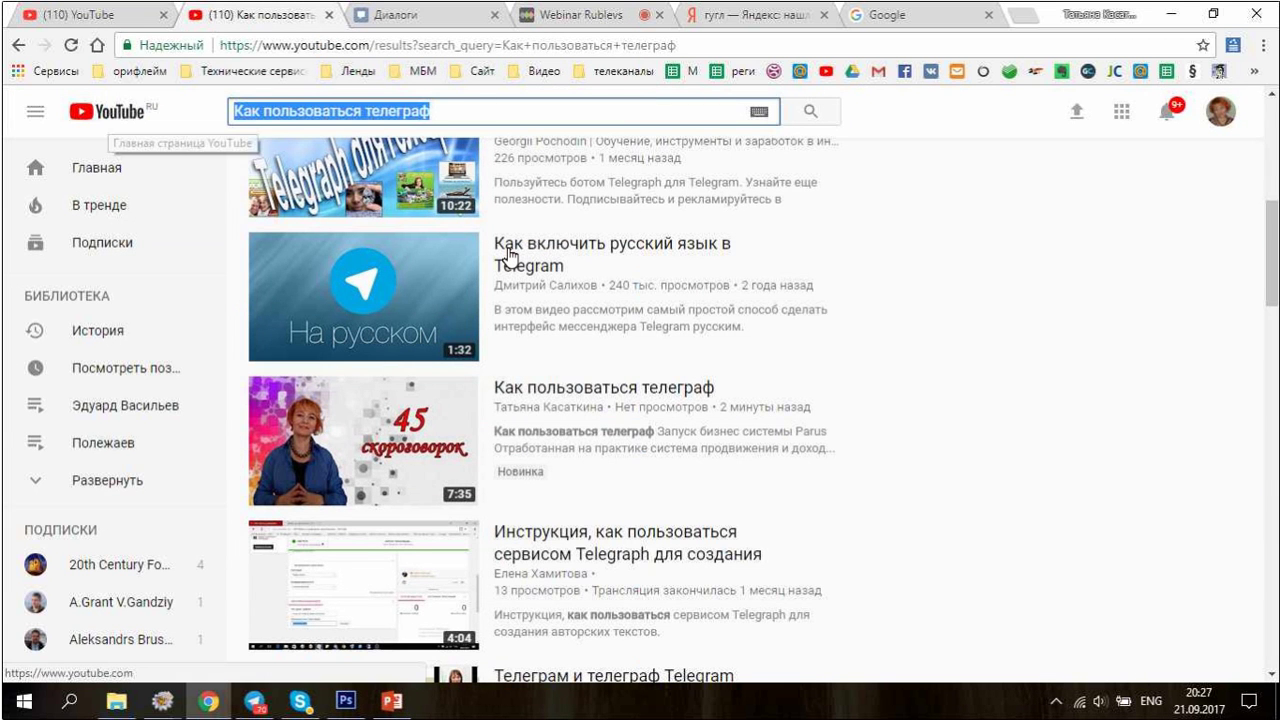
{"action": "key", "text": "ctrl+v"}
{"action": "key", "text": "Return"}
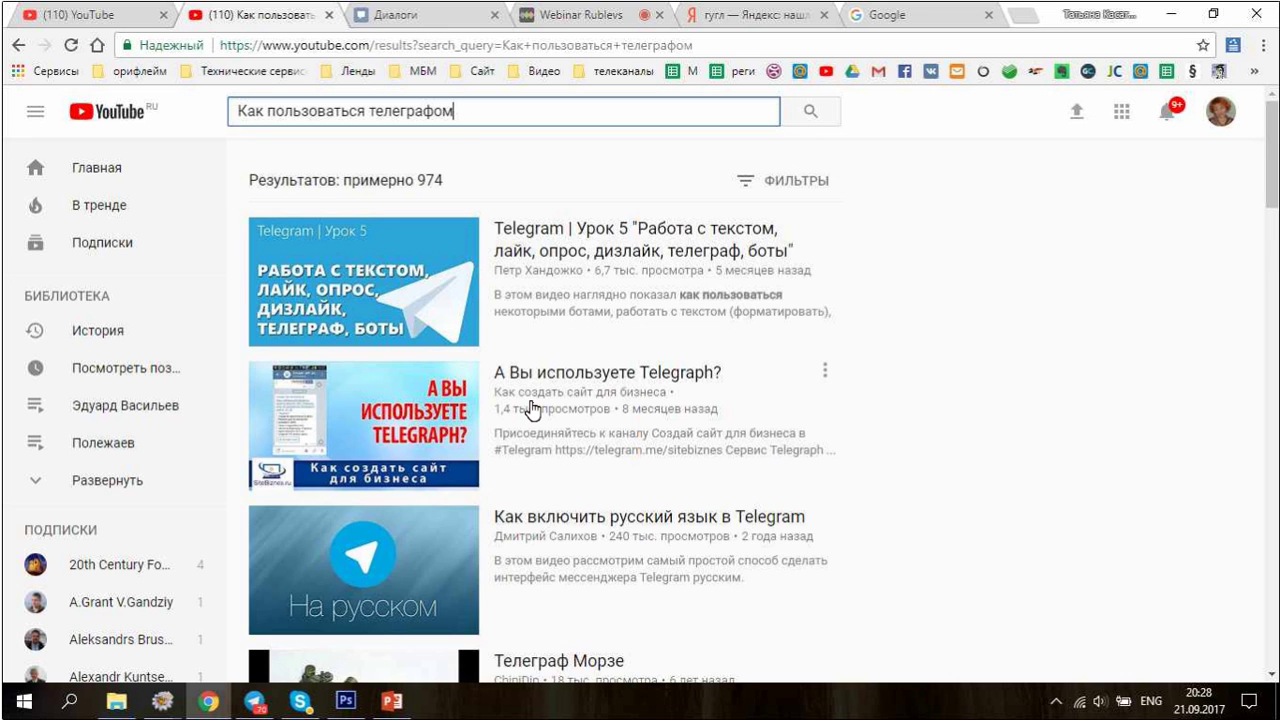
{"action": "scroll", "coordinate": [531, 409], "scroll_direction": "down", "scroll_amount": 4}
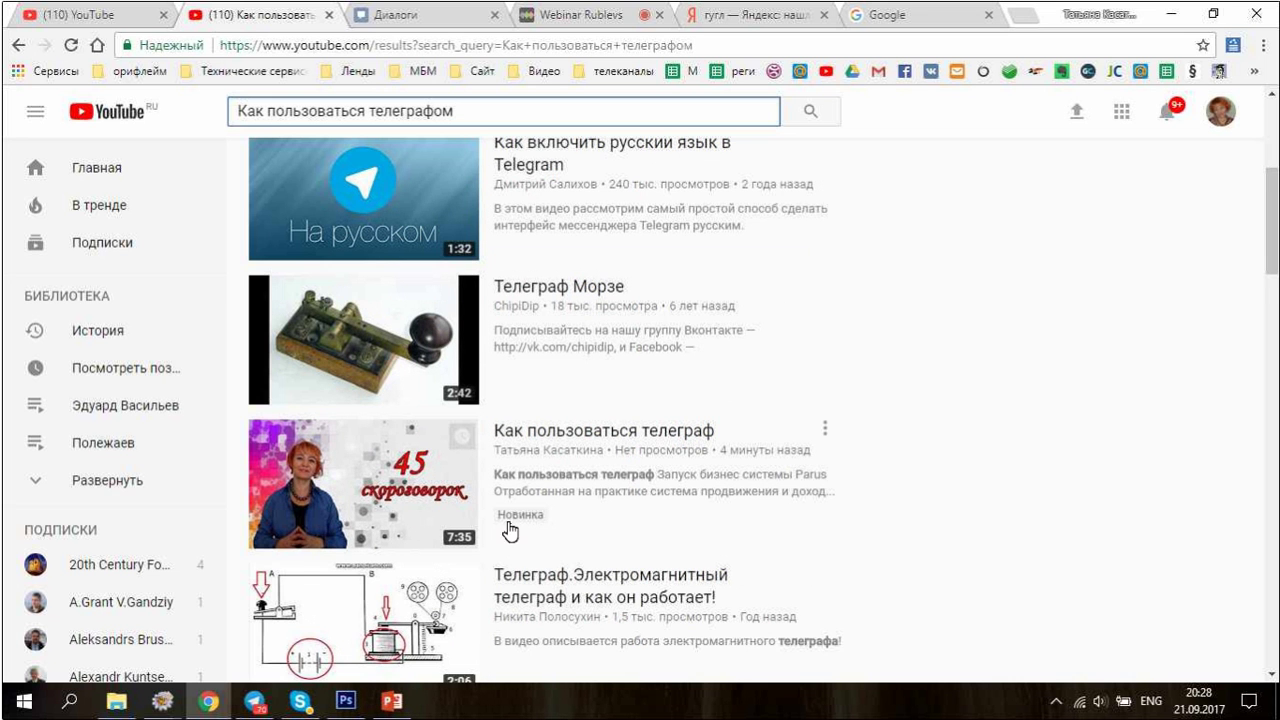
{"action": "scroll", "coordinate": [420, 520], "scroll_direction": "up", "scroll_amount": 4}
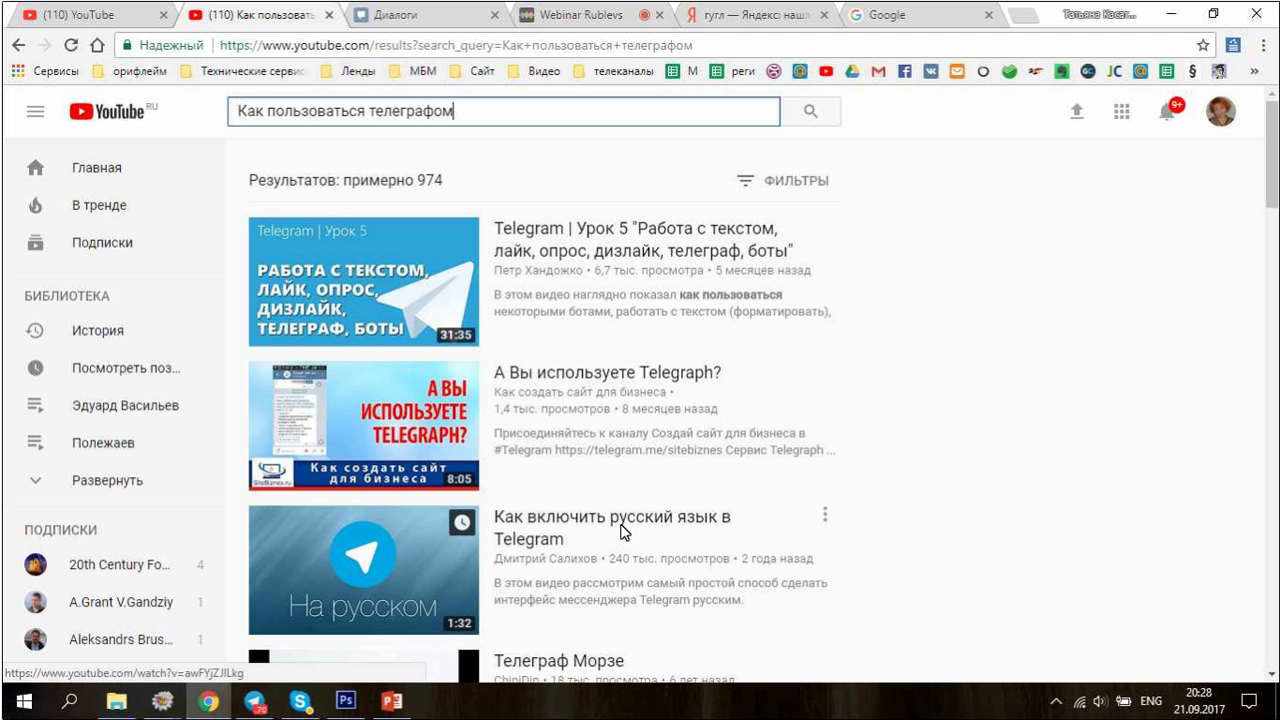
{"action": "key", "text": "ctrl+shift+Left"}
{"action": "key", "text": "ctrl+shift+Left"}
{"action": "key", "text": "ctrl+shift+Left"}
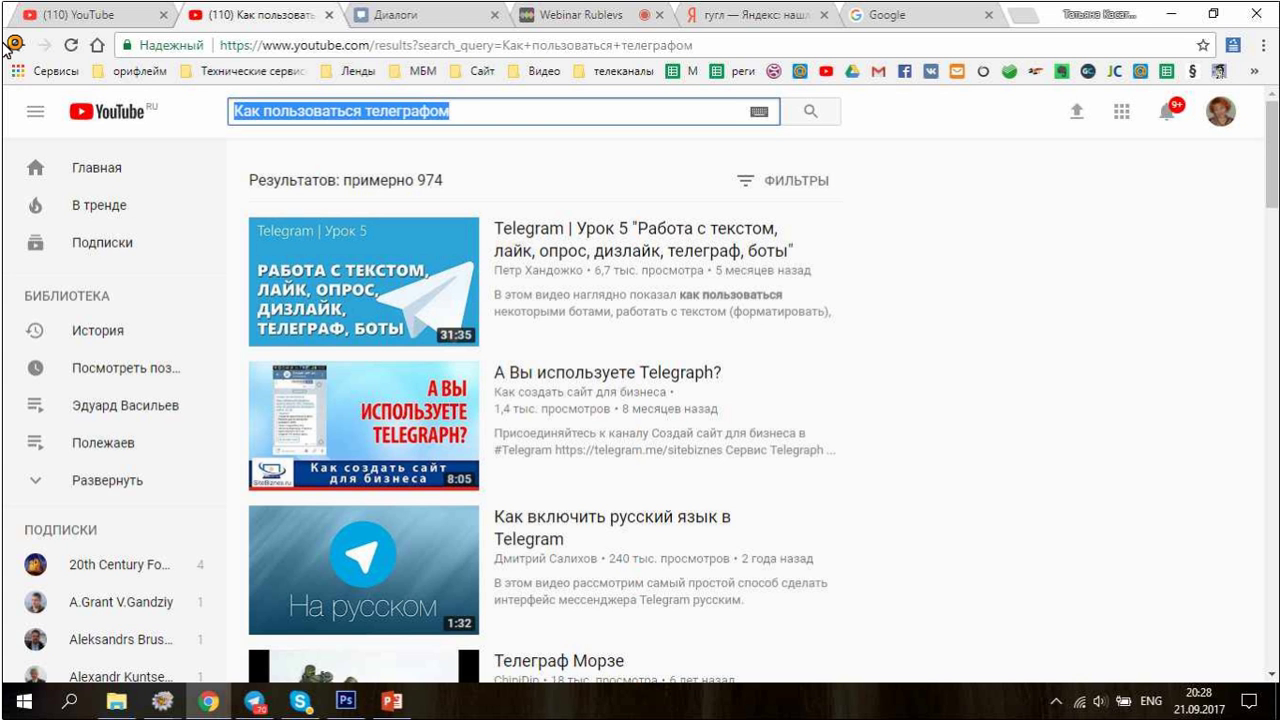
{"action": "type", "text": "c"}
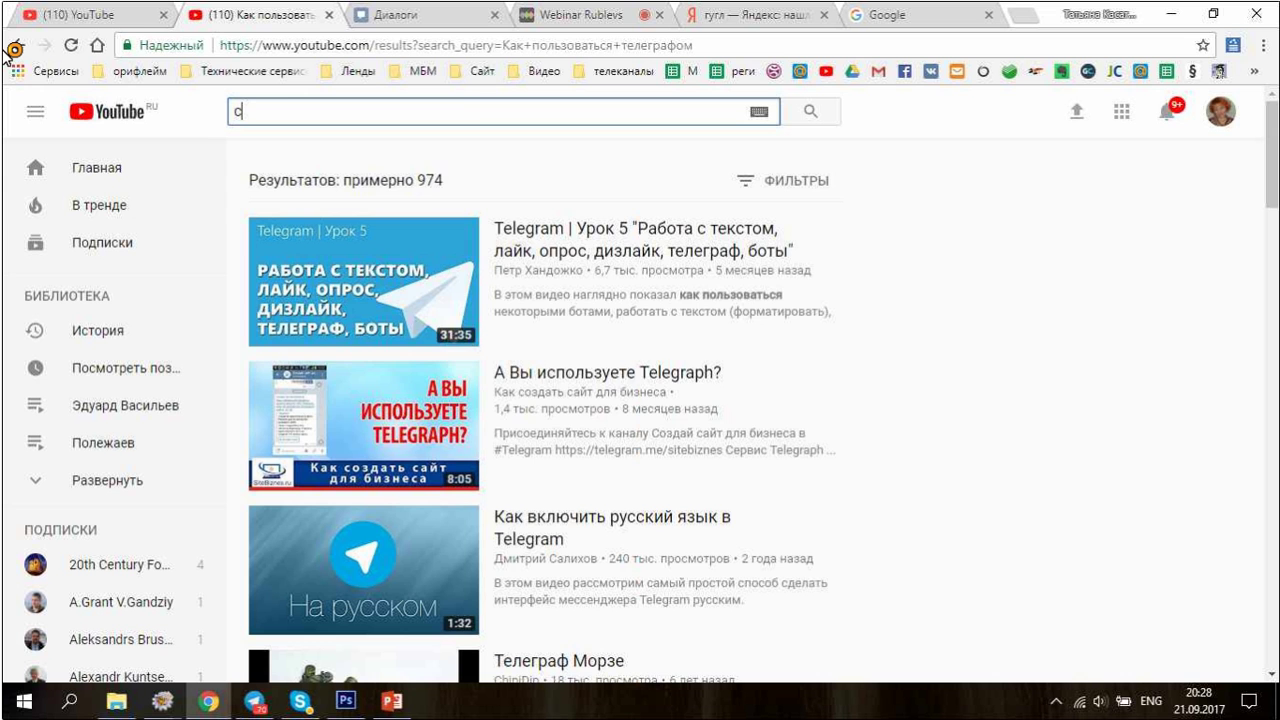
{"action": "type", "text": "nfh"}
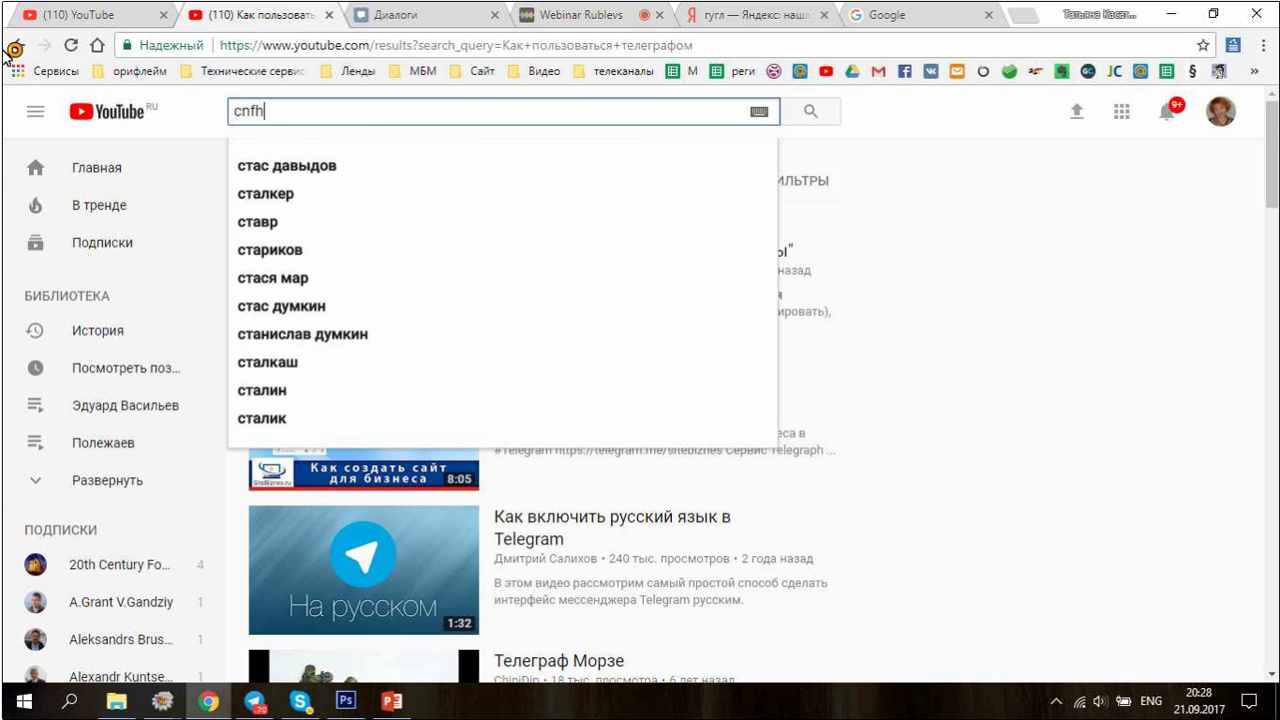
{"action": "type", "text": "njdfz ghjuhfvv"}
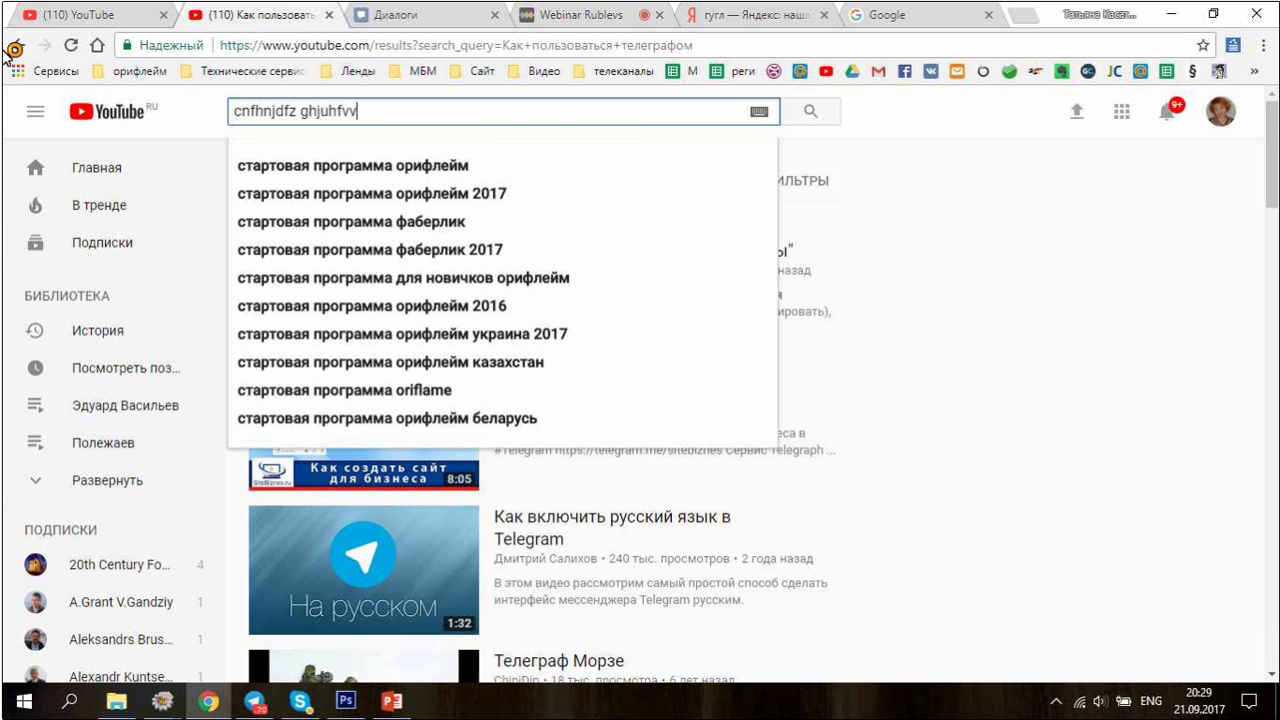
{"action": "key", "text": "BackSpace"}
{"action": "key", "text": "BackSpace"}
{"action": "key", "text": "BackSpace"}
{"action": "key", "text": "BackSpace"}
{"action": "key", "text": "BackSpace"}
{"action": "key", "text": "BackSpace"}
{"action": "key", "text": "BackSpace"}
{"action": "key", "text": "BackSpace"}
{"action": "key", "text": "BackSpace"}
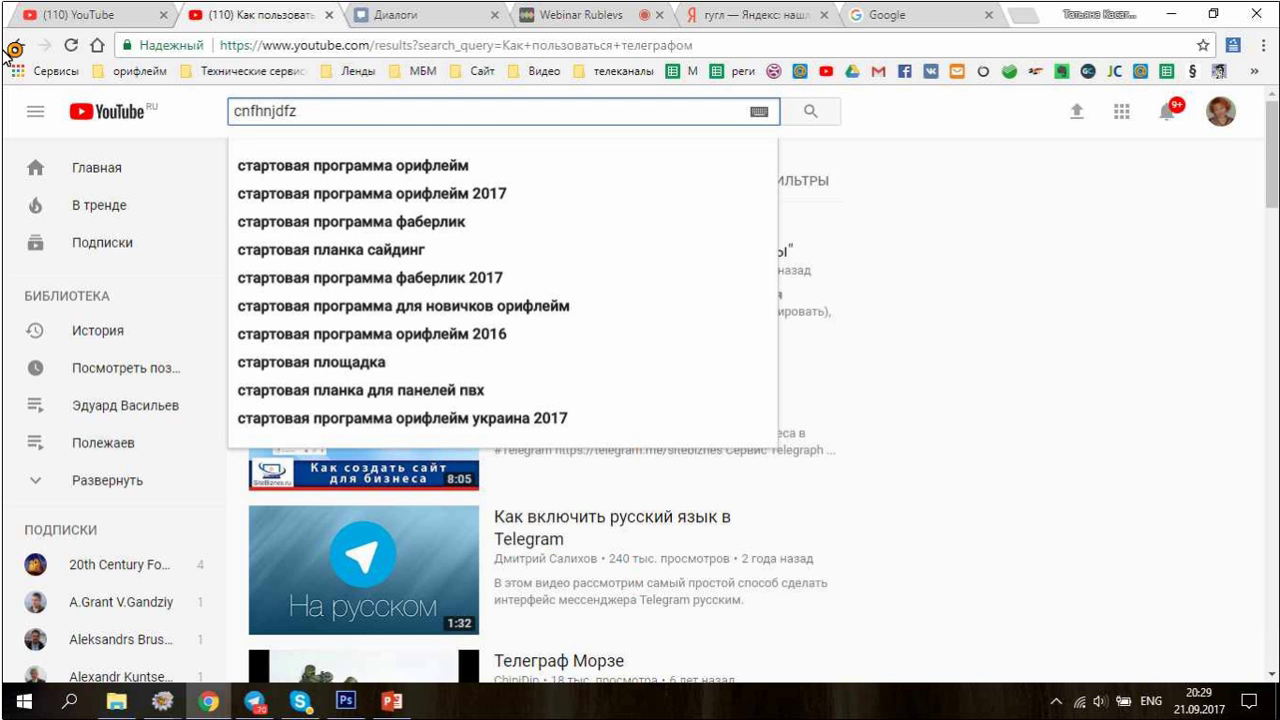
{"action": "key", "text": "BackSpace"}
{"action": "key", "text": "BackSpace"}
{"action": "key", "text": "BackSpace"}
{"action": "key", "text": "BackSpace"}
{"action": "key", "text": "BackSpace"}
{"action": "key", "text": "BackSpace"}
{"action": "key", "text": "BackSpace"}
{"action": "key", "text": "BackSpace"}
{"action": "key", "text": "BackSpace"}
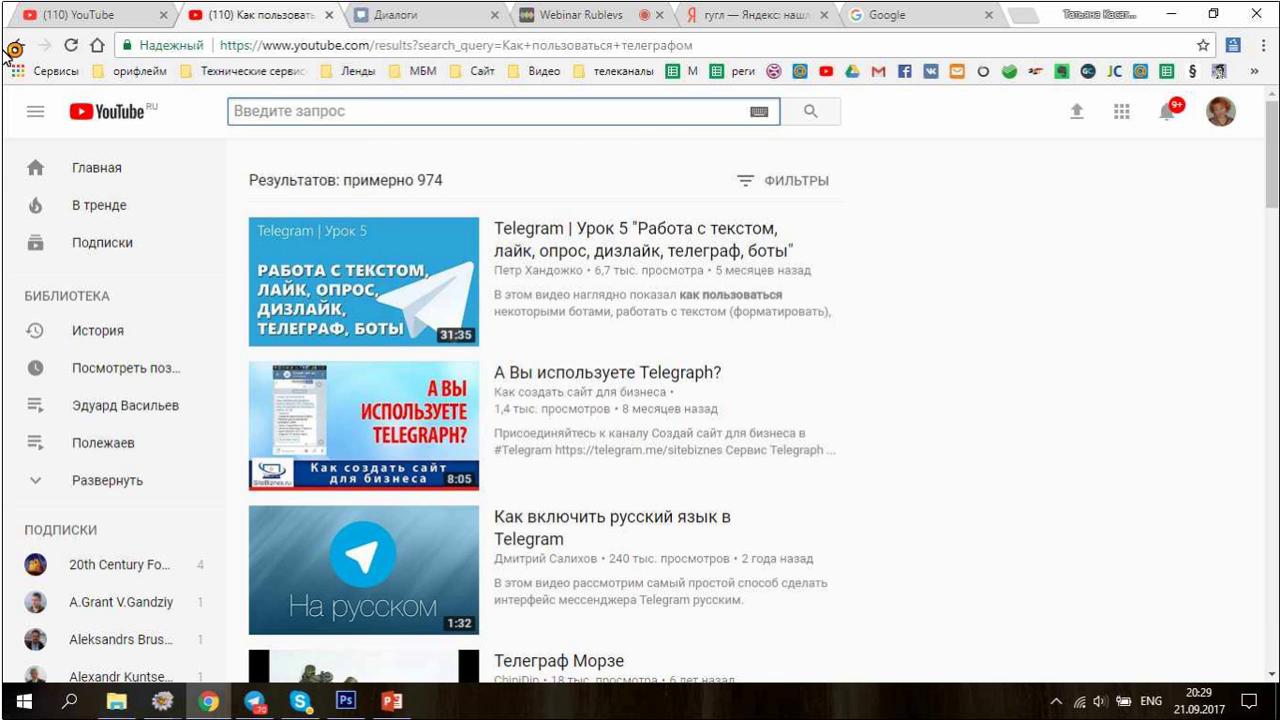
Search YouTube for "стартовая программа".
{"action": "key", "text": "alt+shift"}
{"action": "type", "text": "стартовая программа"}
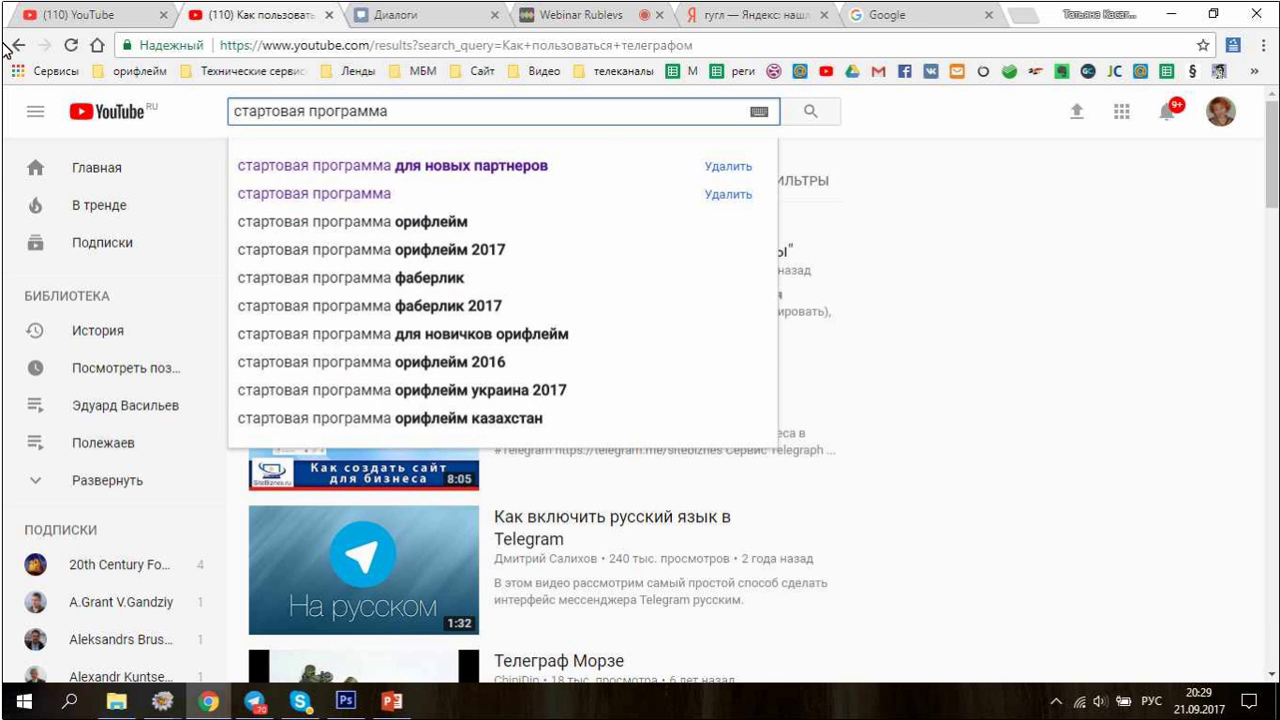
{"action": "key", "text": "Return"}
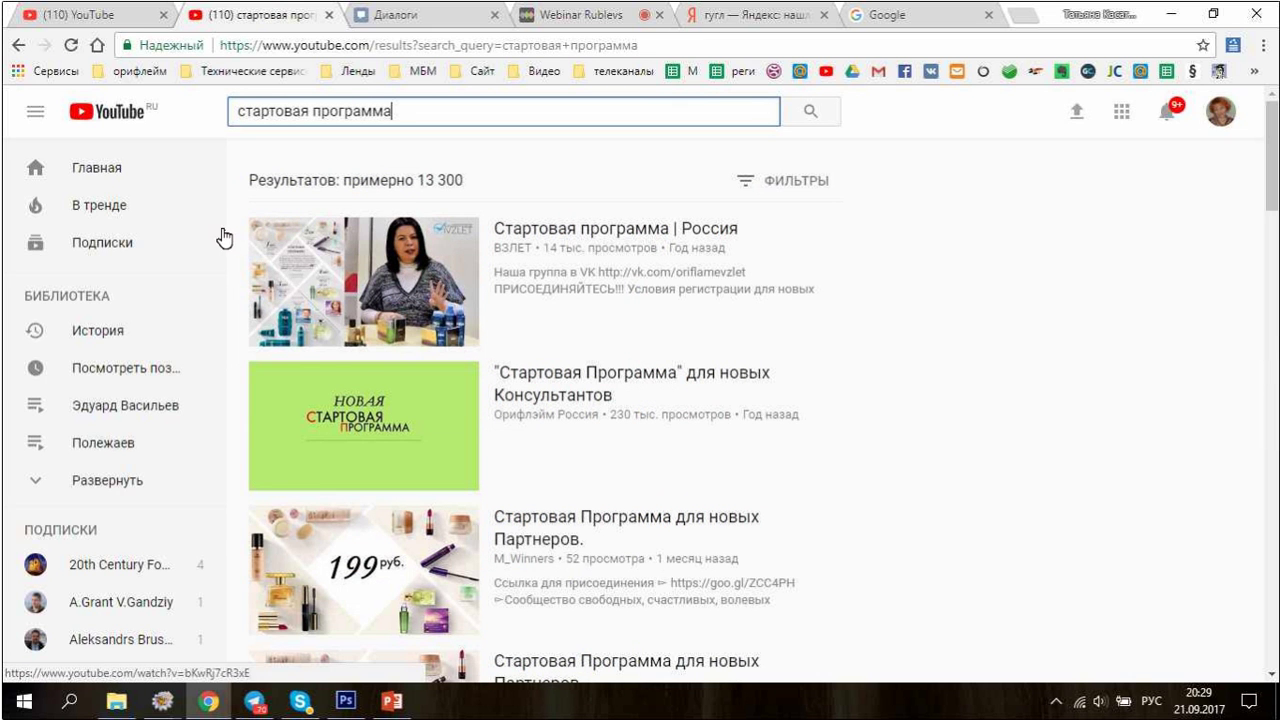
Compare the titles, thumbnails, descriptions, view counts and upload ages of the videos ranked for "стартовая программа".
{"action": "mouse_move", "coordinate": [316, 281]}
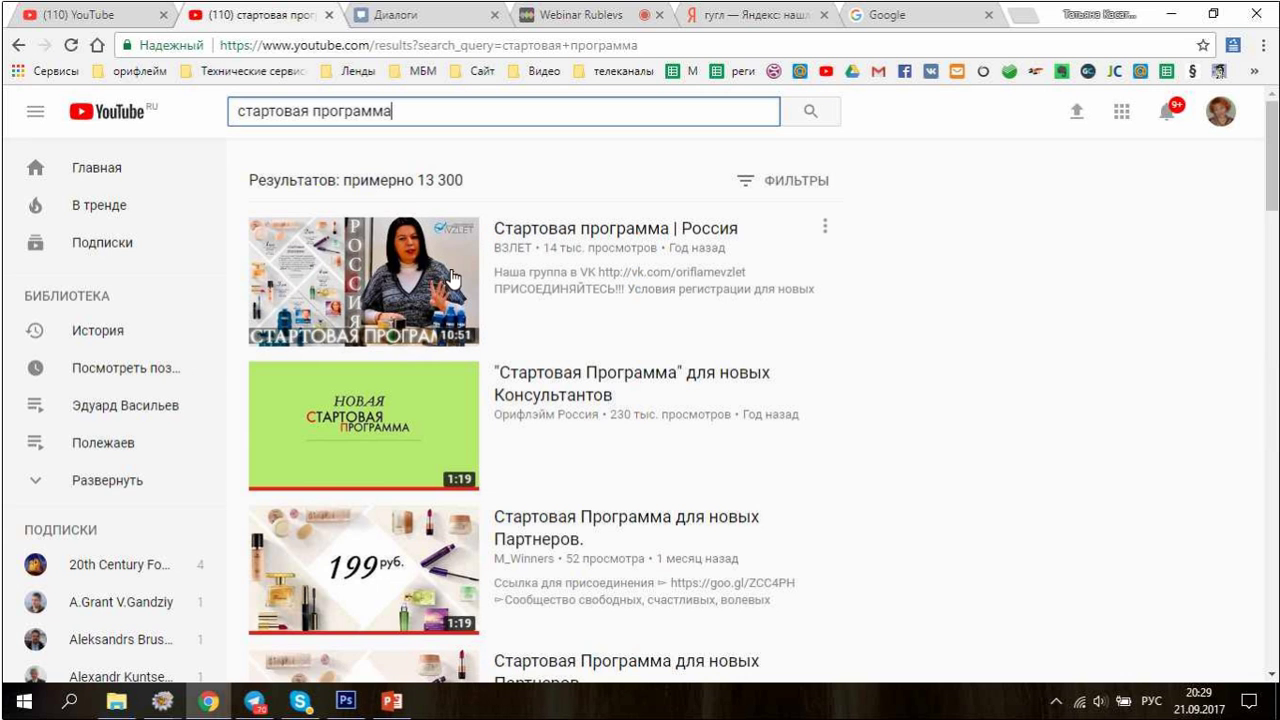
{"action": "scroll", "coordinate": [591, 295], "scroll_direction": "down", "scroll_amount": 1}
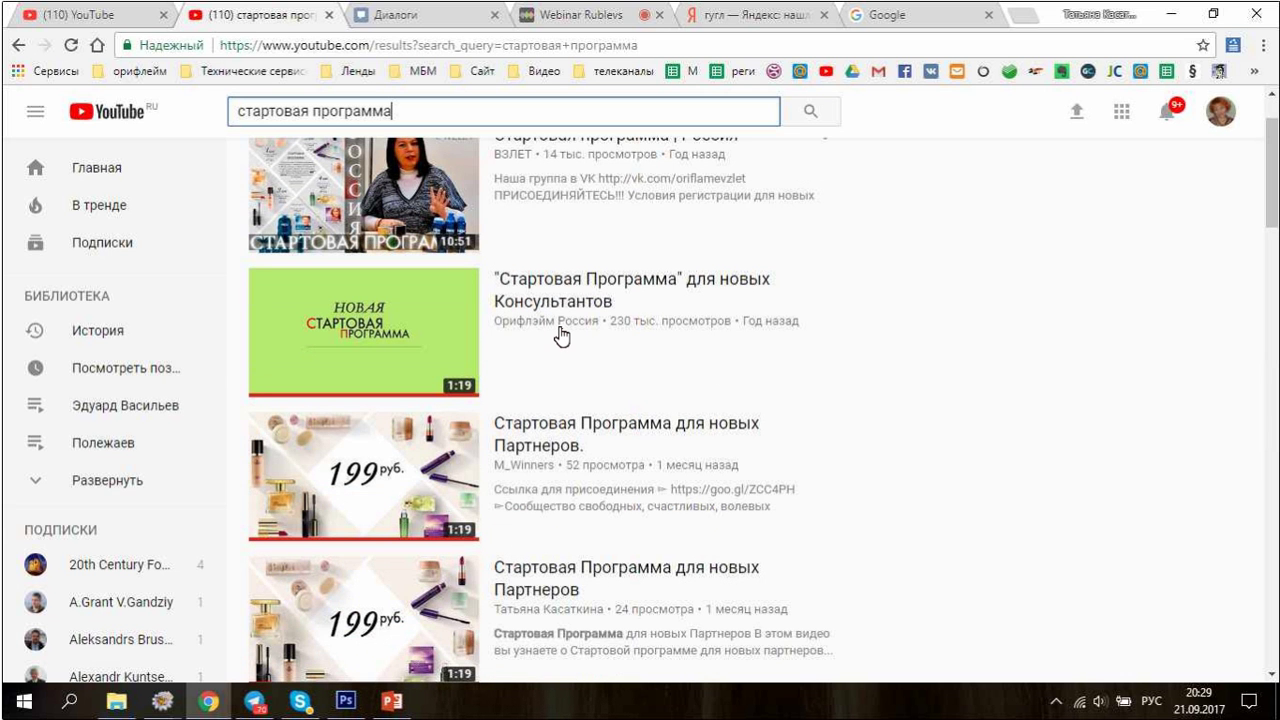
{"action": "scroll", "coordinate": [561, 336], "scroll_direction": "up", "scroll_amount": 1}
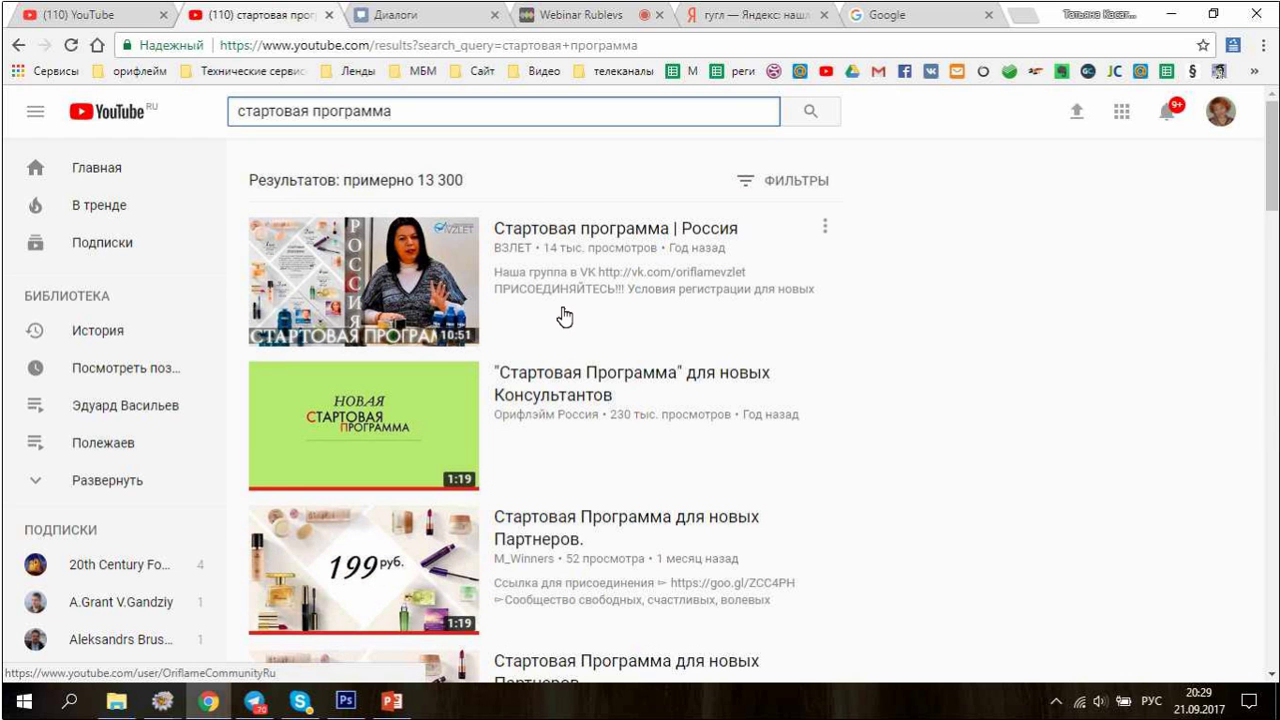
{"action": "scroll", "coordinate": [570, 262], "scroll_direction": "down", "scroll_amount": 2}
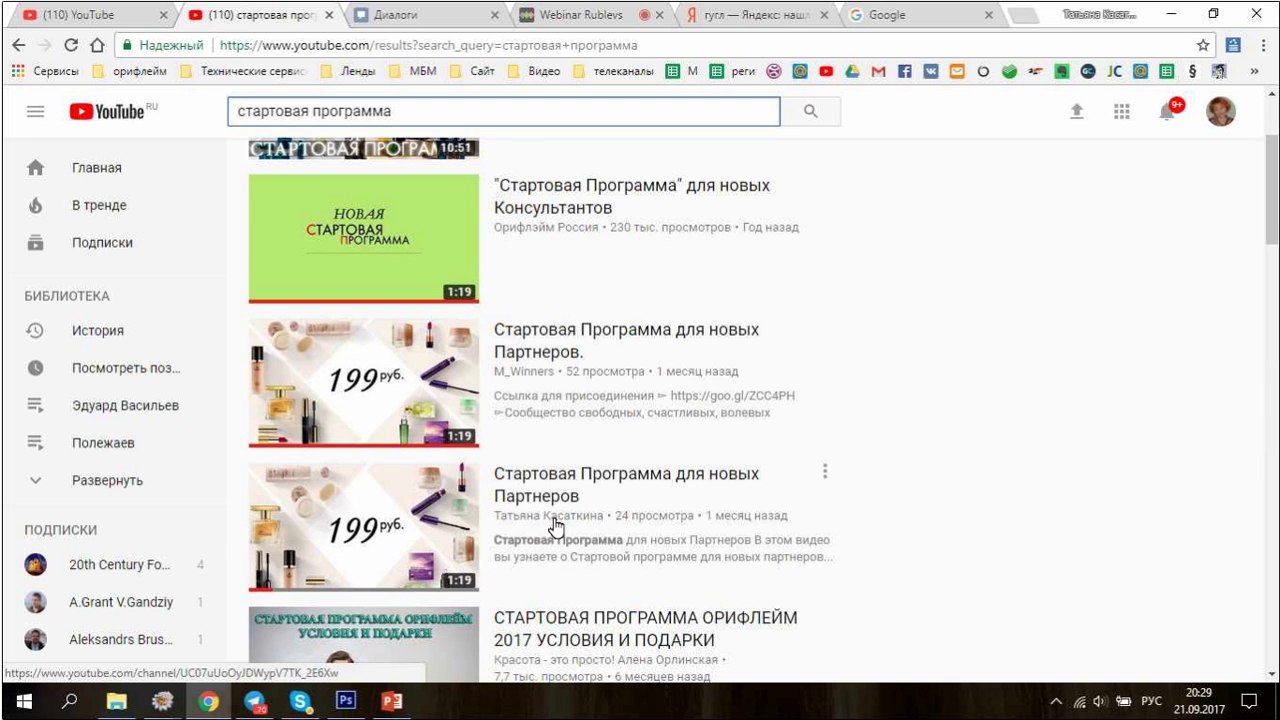
{"action": "scroll", "coordinate": [556, 527], "scroll_direction": "up", "scroll_amount": 1}
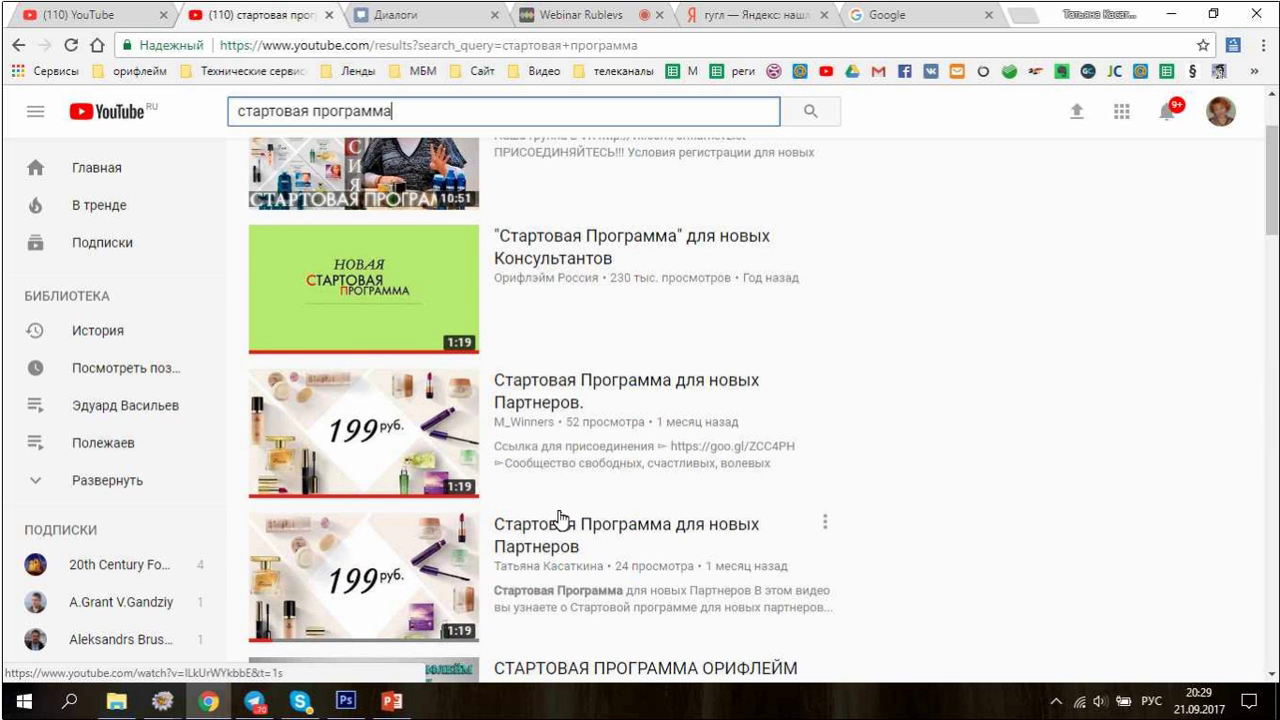
{"action": "scroll", "coordinate": [561, 520], "scroll_direction": "up", "scroll_amount": 2}
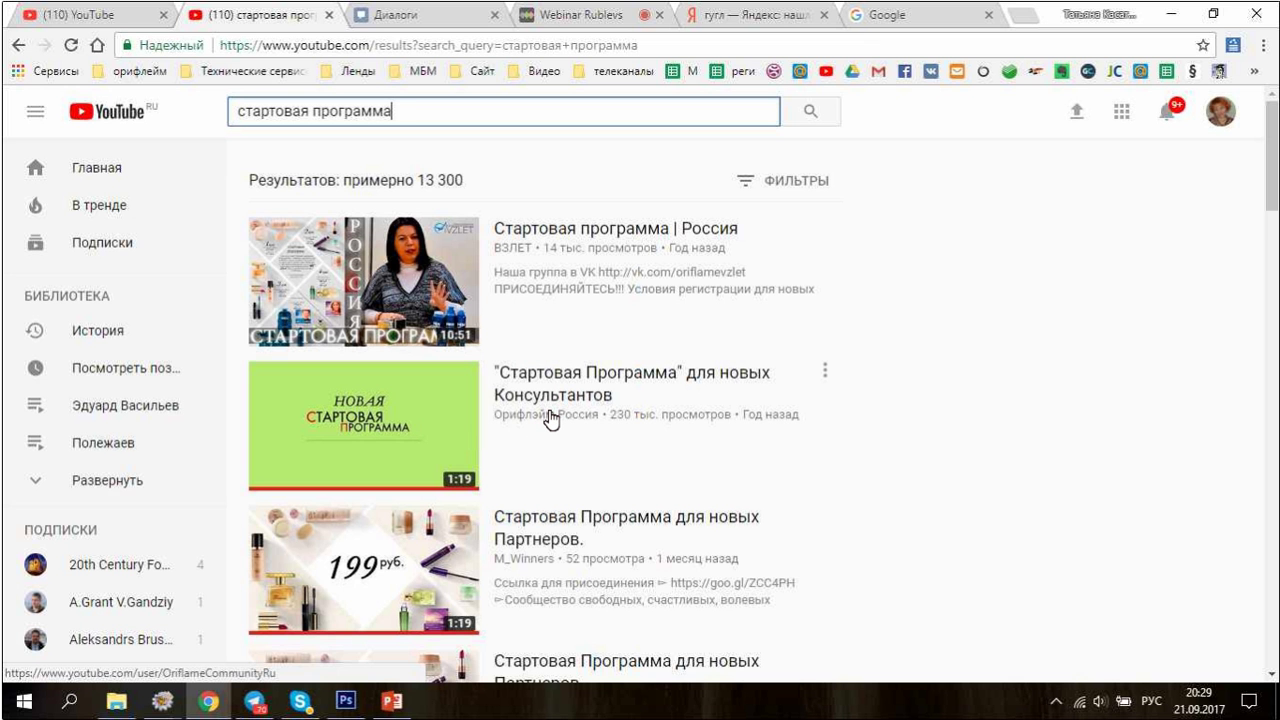
{"action": "scroll", "coordinate": [549, 418], "scroll_direction": "down", "scroll_amount": 1}
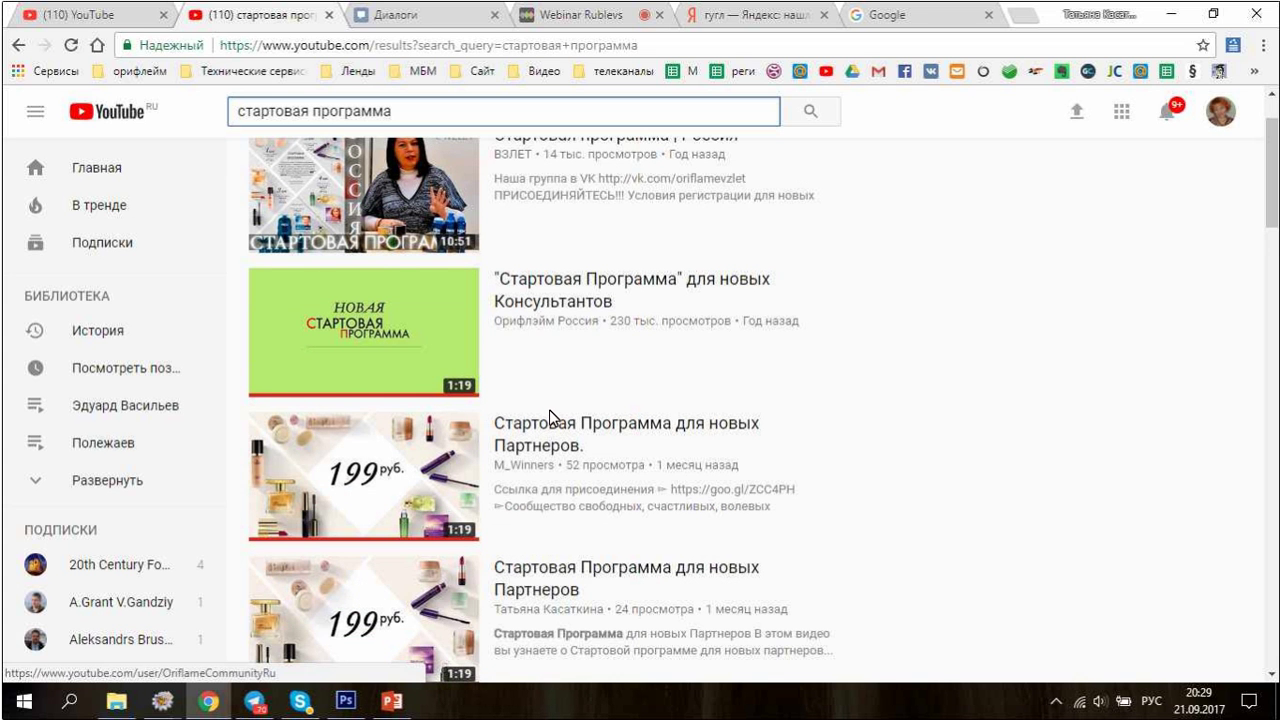
{"action": "scroll", "coordinate": [549, 418], "scroll_direction": "down", "scroll_amount": 1}
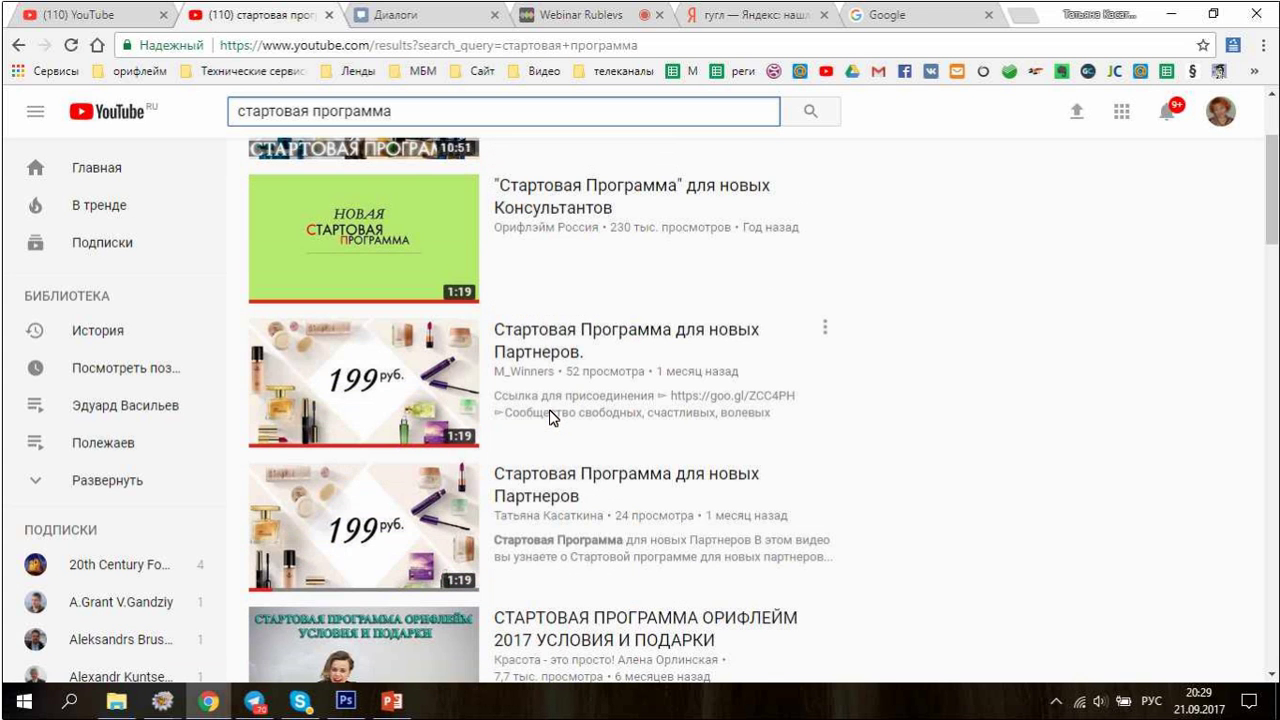
{"action": "scroll", "coordinate": [598, 388], "scroll_direction": "down", "scroll_amount": 1}
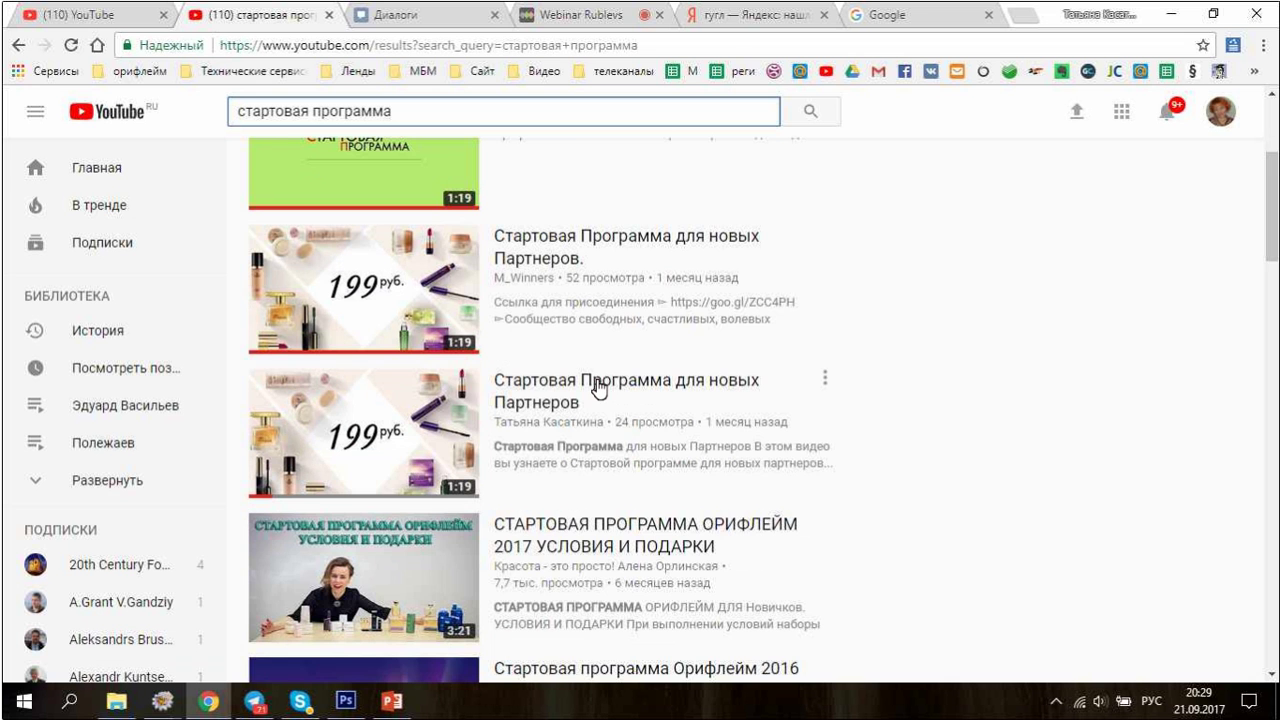
{"action": "scroll", "coordinate": [645, 445], "scroll_direction": "down", "scroll_amount": 1}
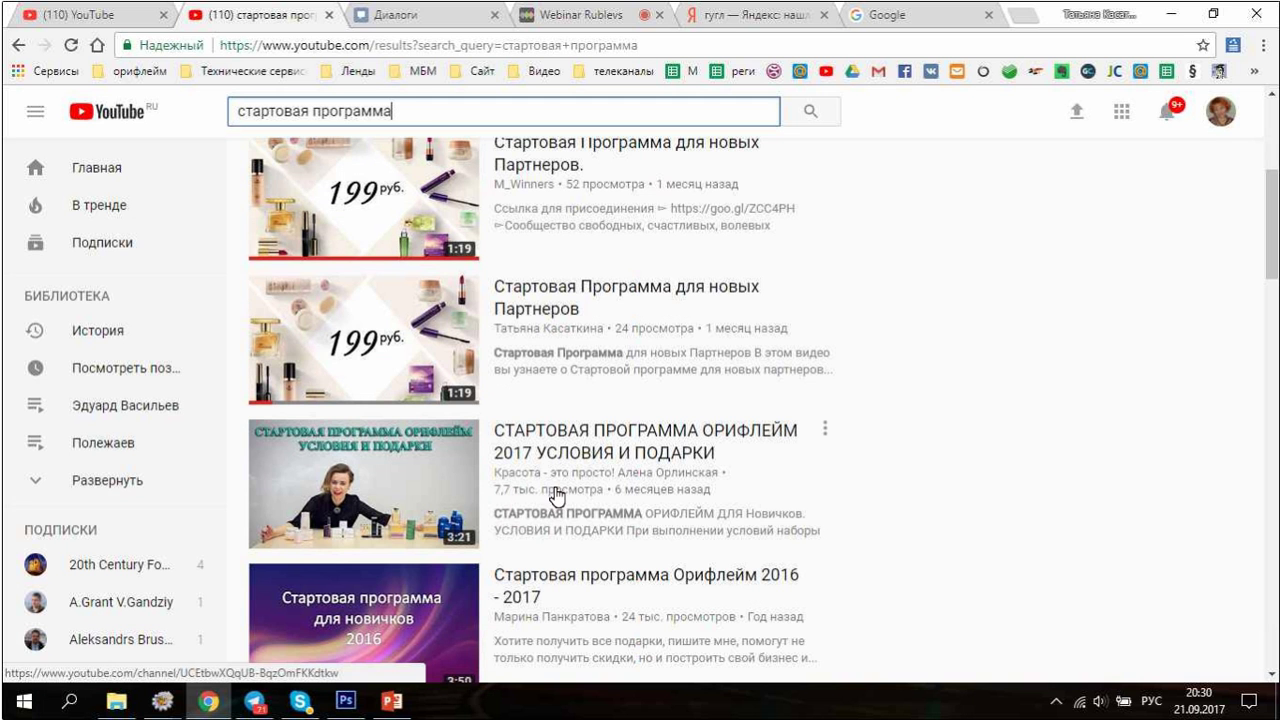
{"action": "scroll", "coordinate": [537, 478], "scroll_direction": "down", "scroll_amount": 1}
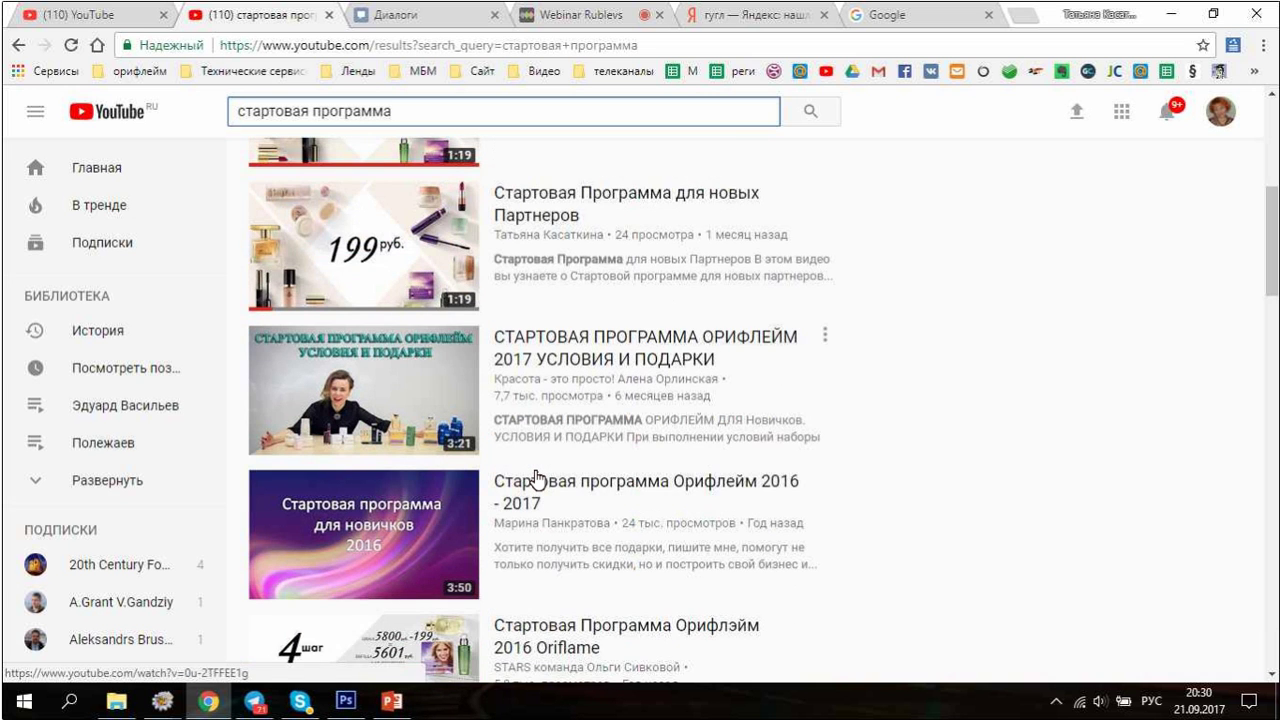
Review the lower-ranked videos for "стартовая программа" and return to the first results.
{"action": "scroll", "coordinate": [537, 478], "scroll_direction": "down", "scroll_amount": 2}
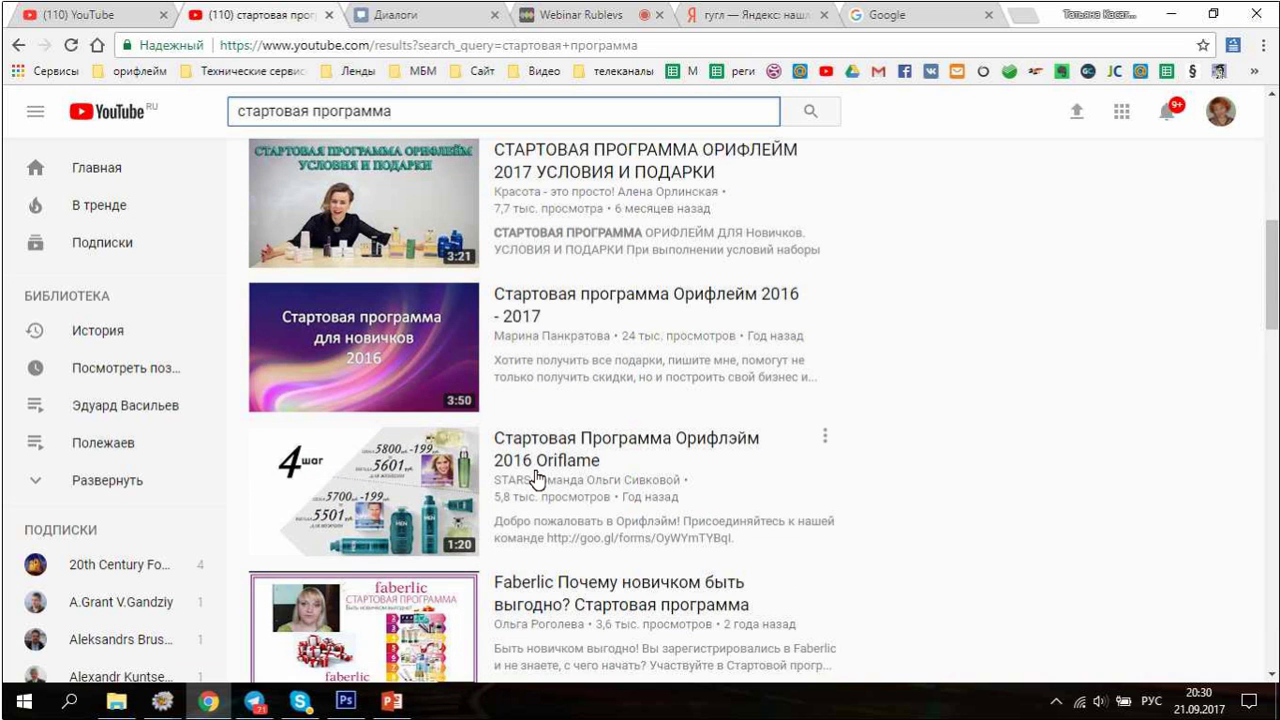
{"action": "scroll", "coordinate": [537, 478], "scroll_direction": "down", "scroll_amount": 1}
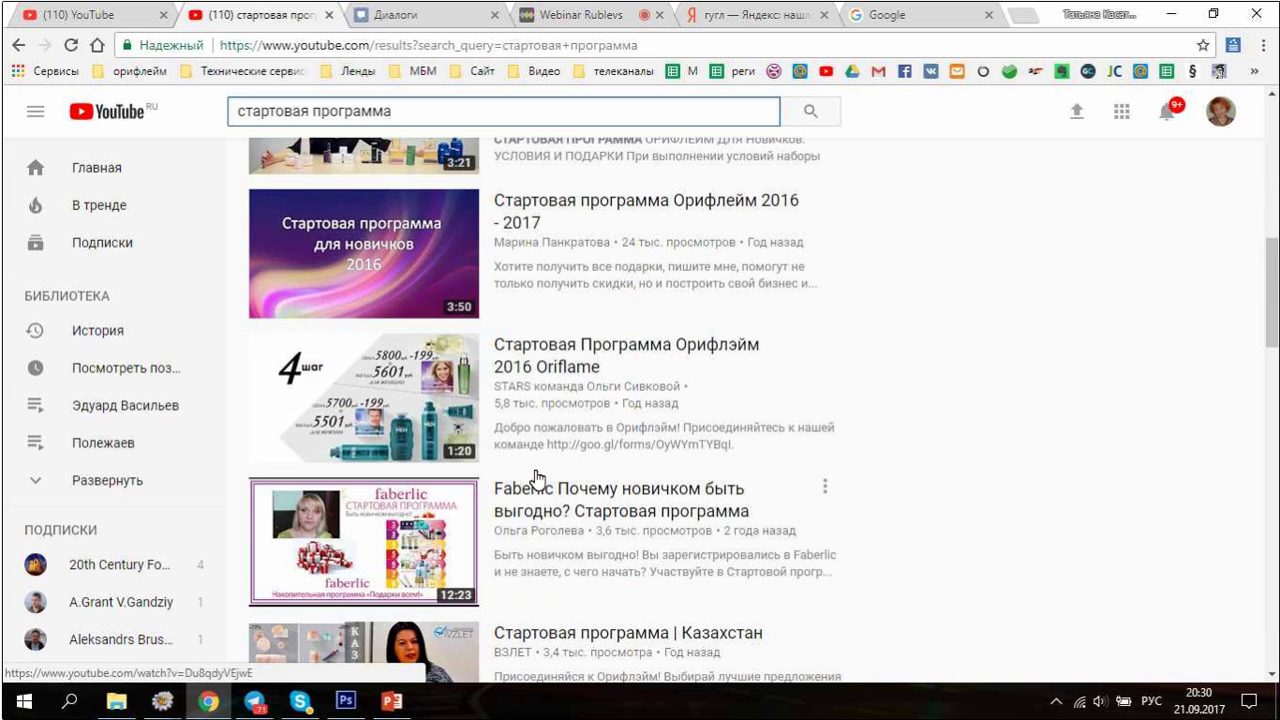
{"action": "scroll", "coordinate": [560, 500], "scroll_direction": "up", "scroll_amount": 10}
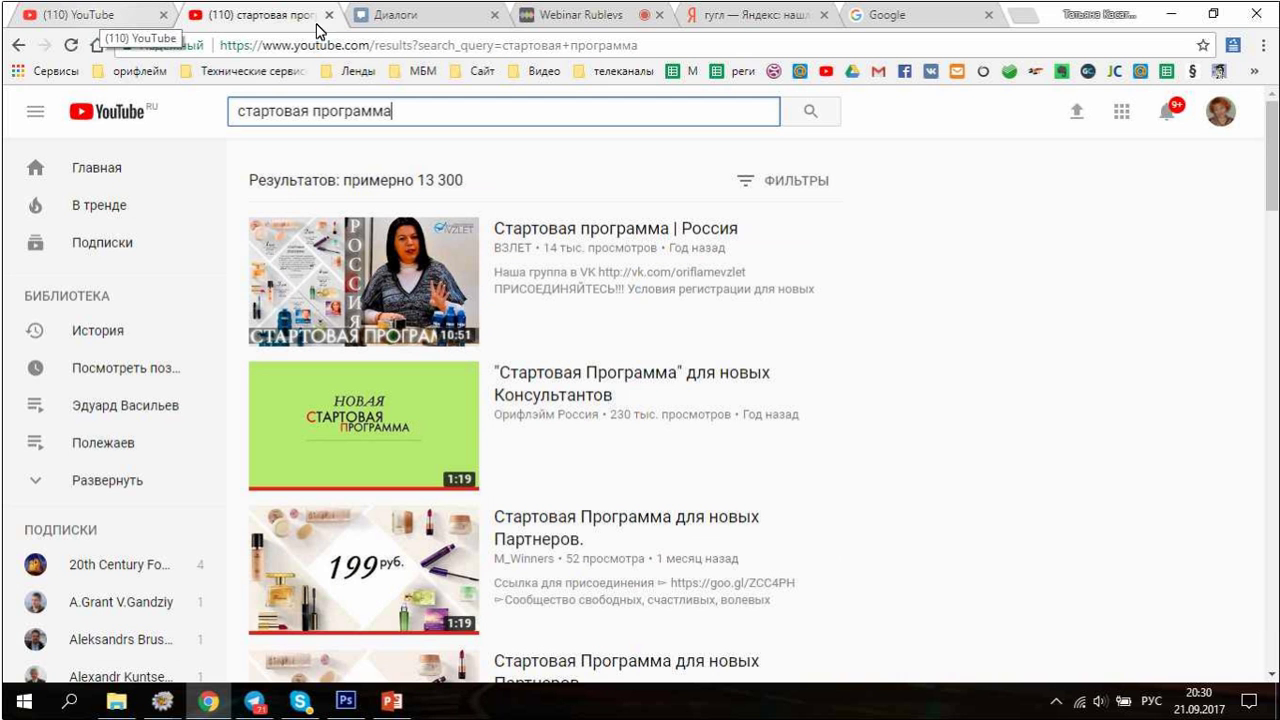
Search Google for the video's title "Как пользоваться телеграфом" and look for the uploaded video among the general results.
{"action": "left_click", "coordinate": [101, 16]}
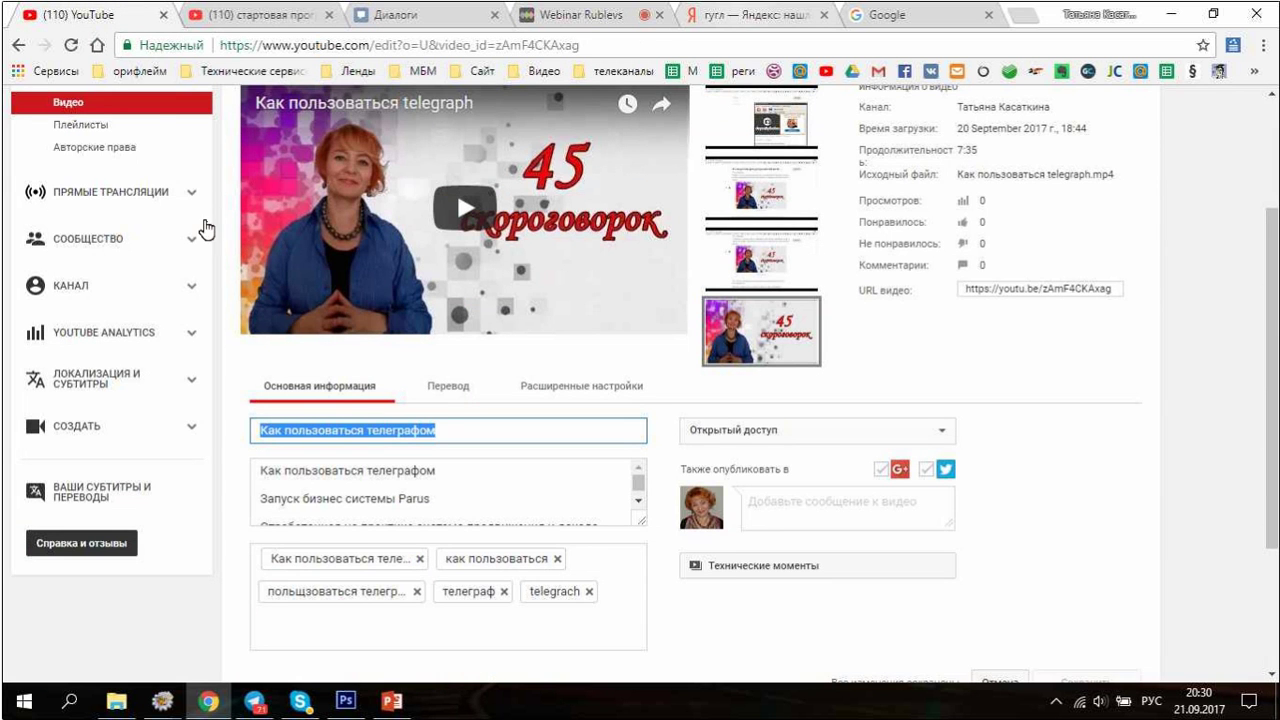
{"action": "left_click", "coordinate": [893, 16]}
{"action": "type", "text": "Как пользоваться телеграфом"}
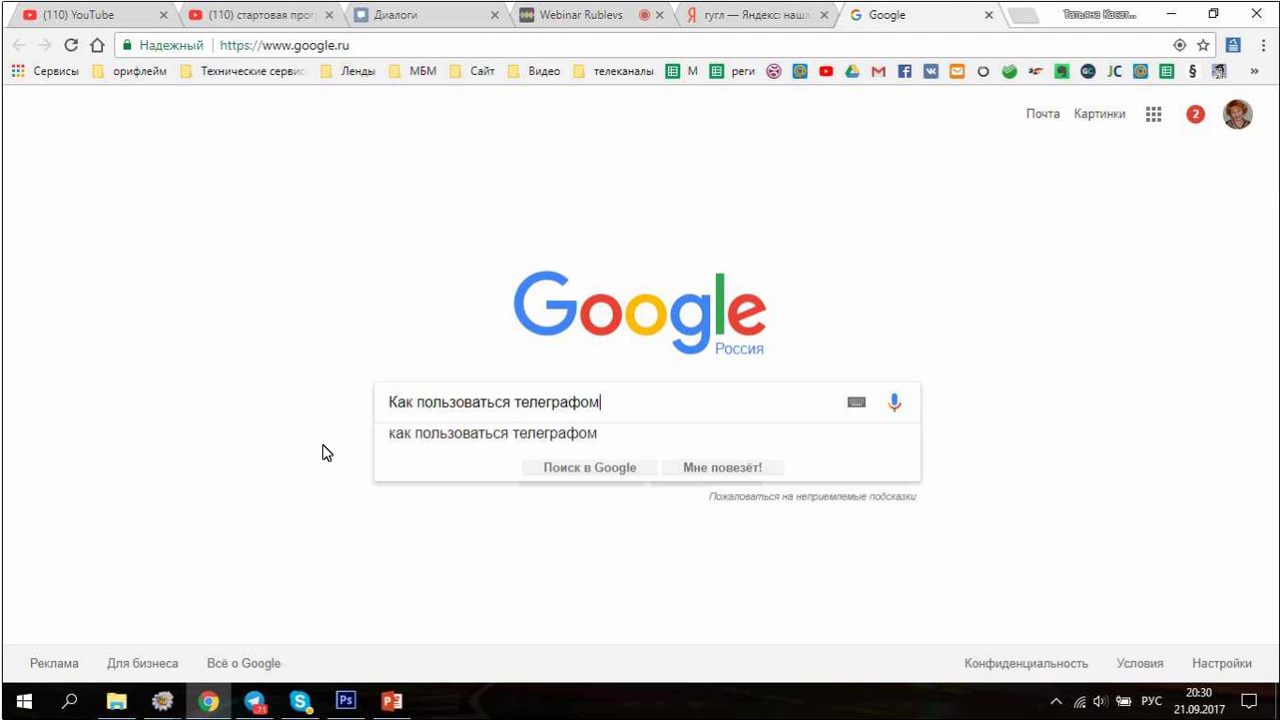
{"action": "key", "text": "Return"}
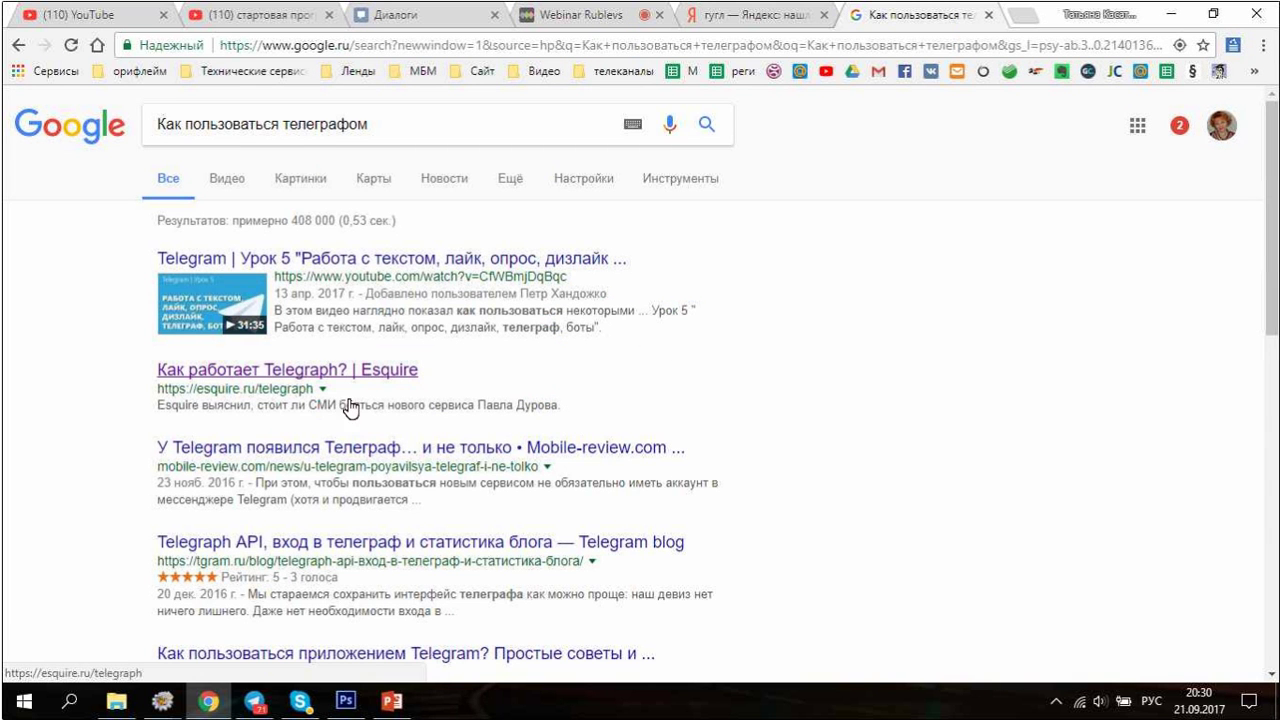
{"action": "scroll", "coordinate": [403, 381], "scroll_direction": "down", "scroll_amount": 2}
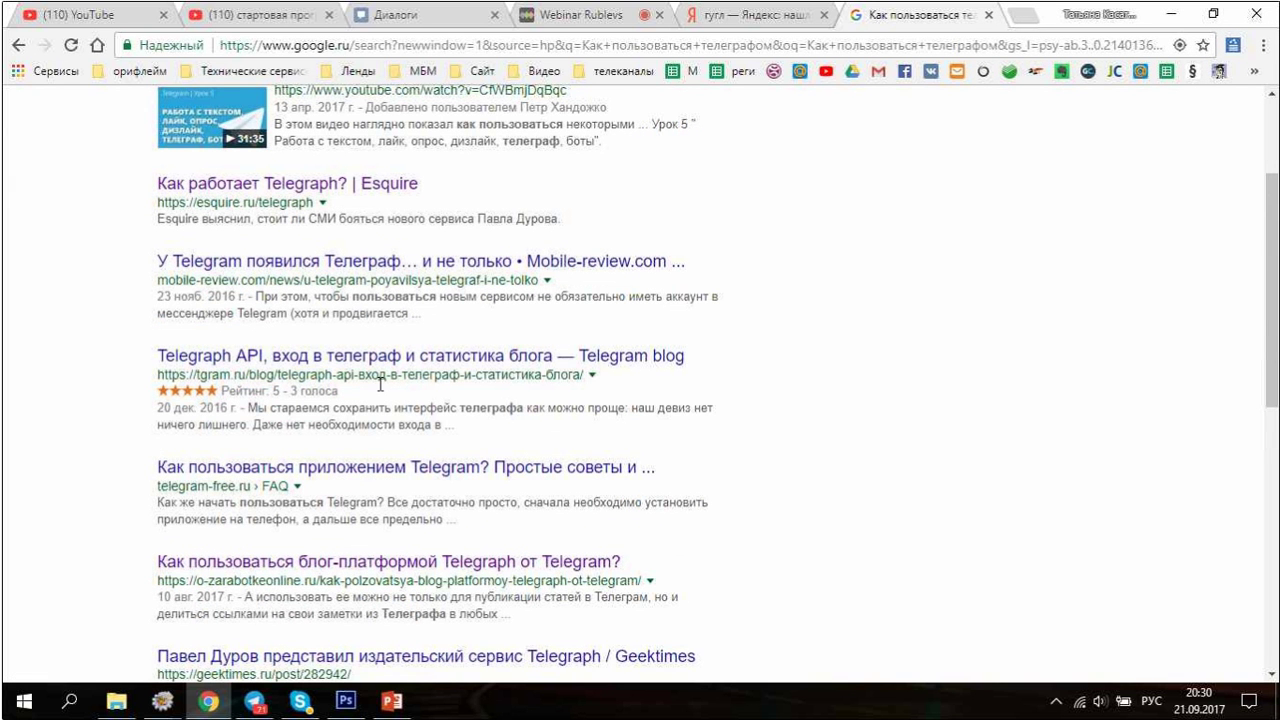
{"action": "scroll", "coordinate": [380, 384], "scroll_direction": "down", "scroll_amount": 4}
{"action": "left_click", "coordinate": [379, 385]}
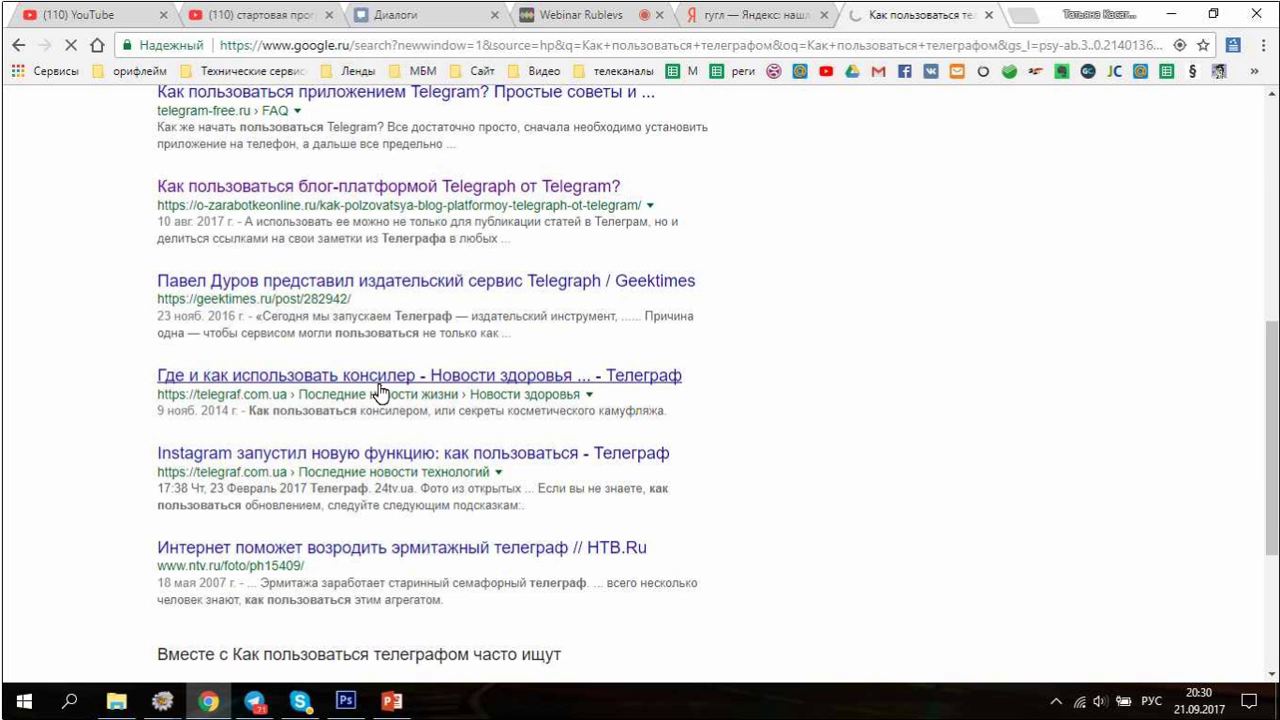
{"action": "scroll", "coordinate": [379, 390], "scroll_direction": "up", "scroll_amount": 5}
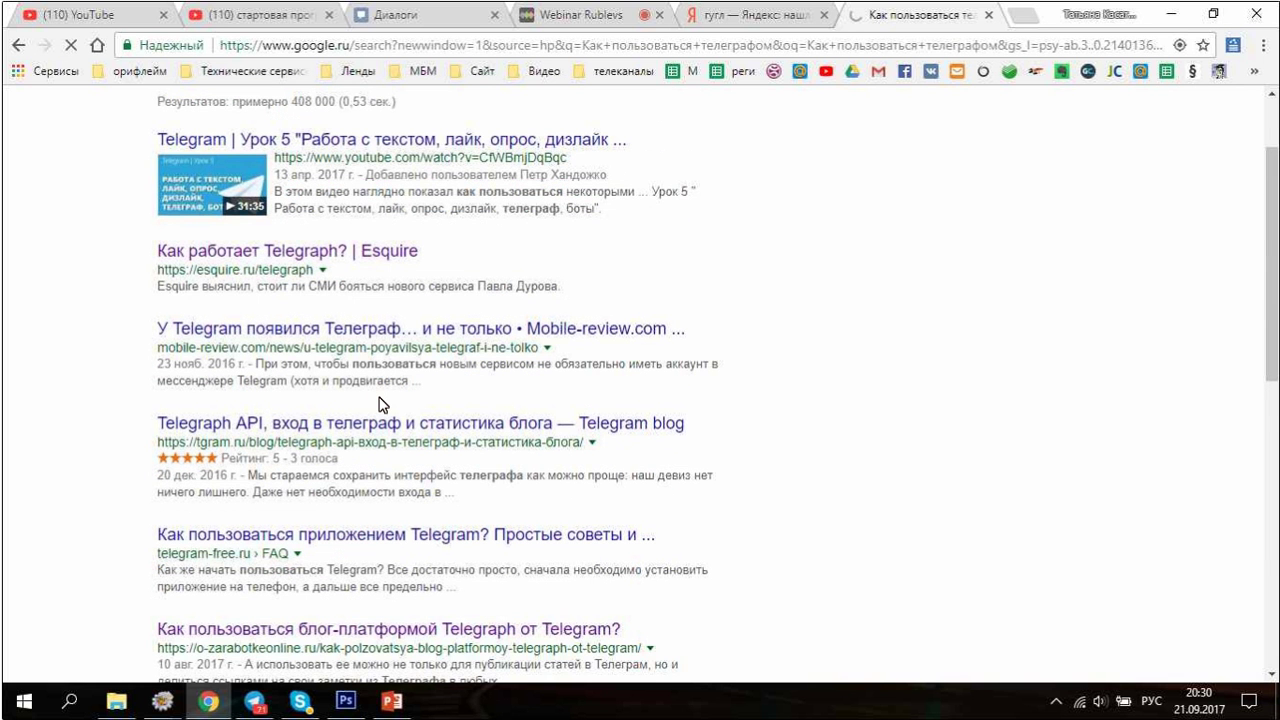
{"action": "scroll", "coordinate": [379, 404], "scroll_direction": "up", "scroll_amount": 1}
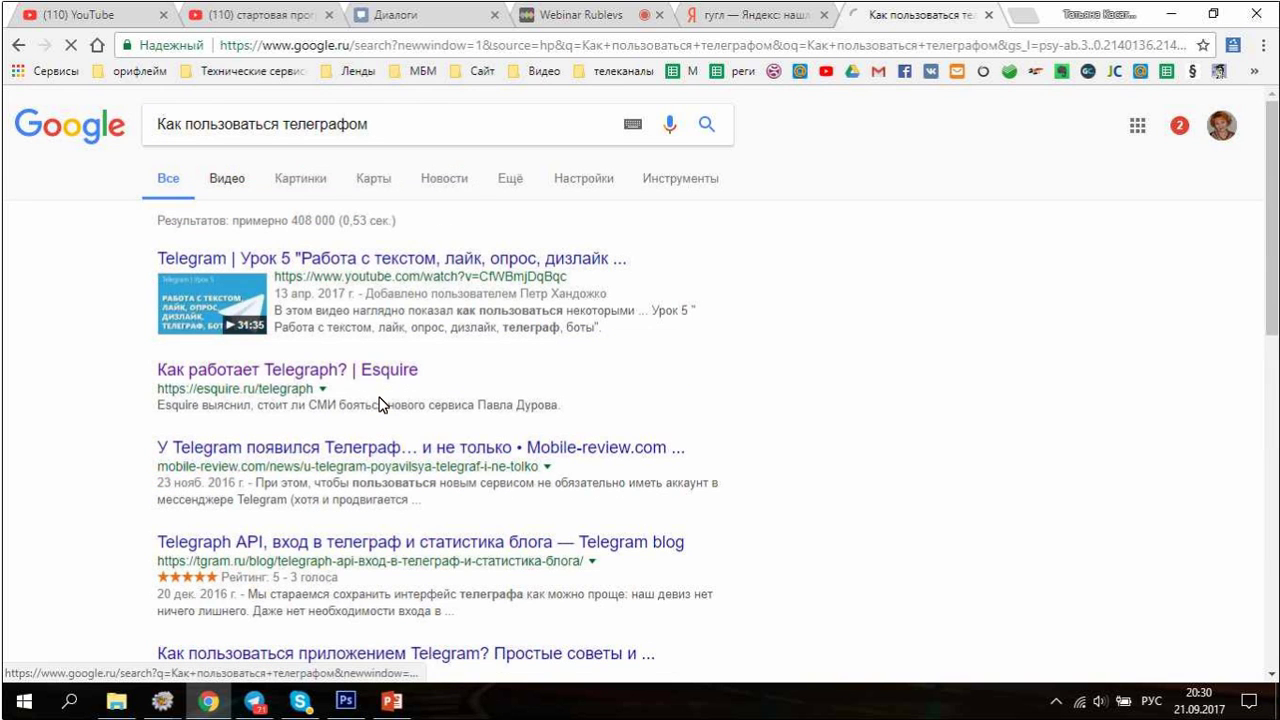
Restrict the Google results to videos and check where the uploaded video ranks among them.
{"action": "left_click", "coordinate": [227, 180]}
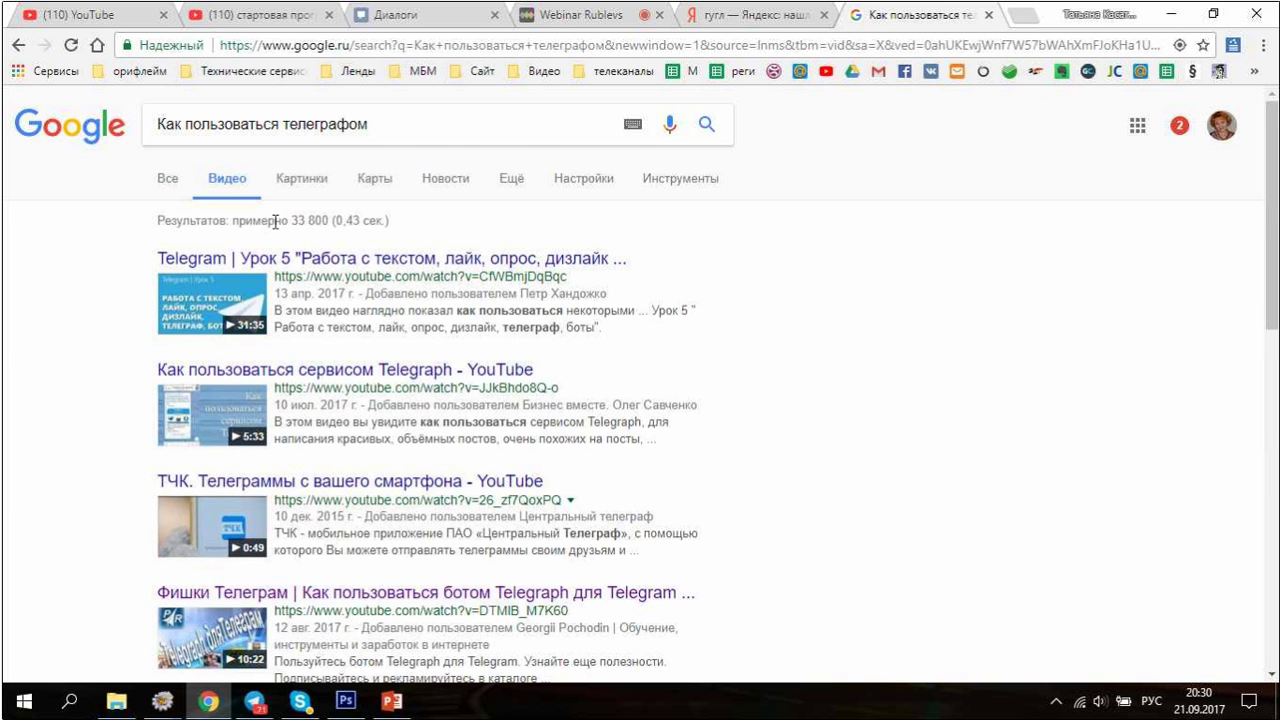
{"action": "scroll", "coordinate": [386, 311], "scroll_direction": "down", "scroll_amount": 3}
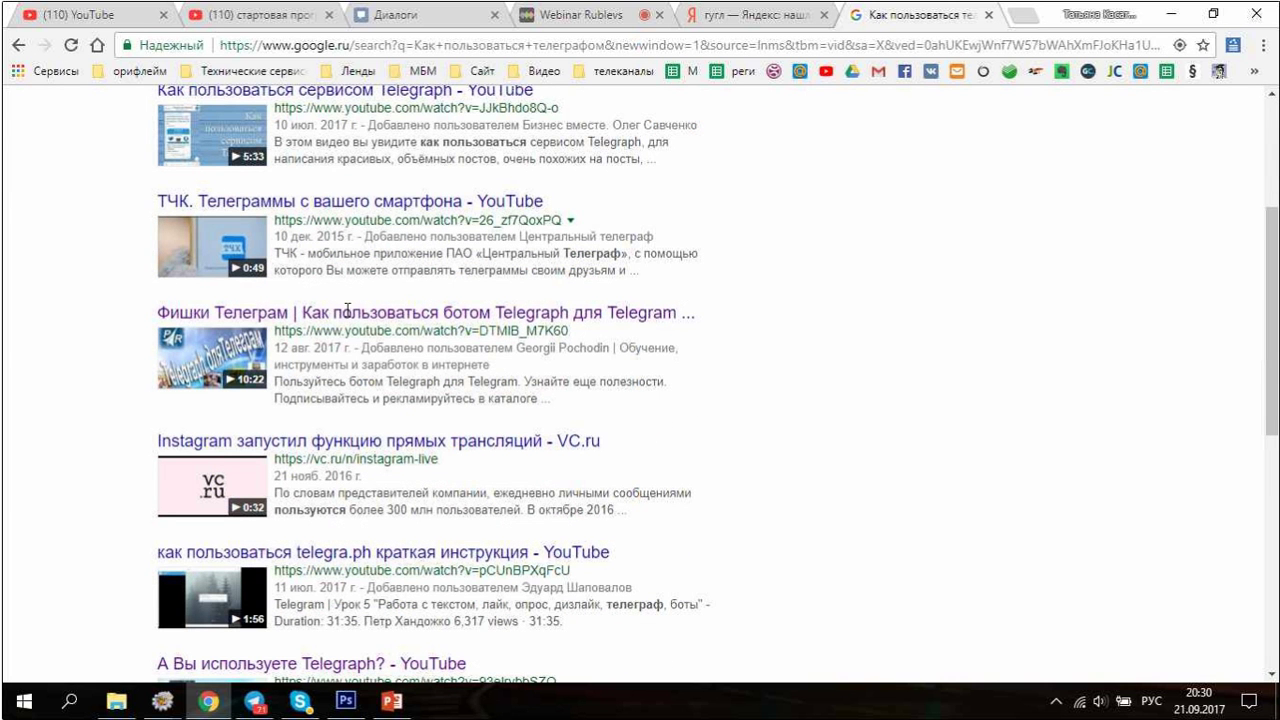
{"action": "scroll", "coordinate": [347, 310], "scroll_direction": "down", "scroll_amount": 3}
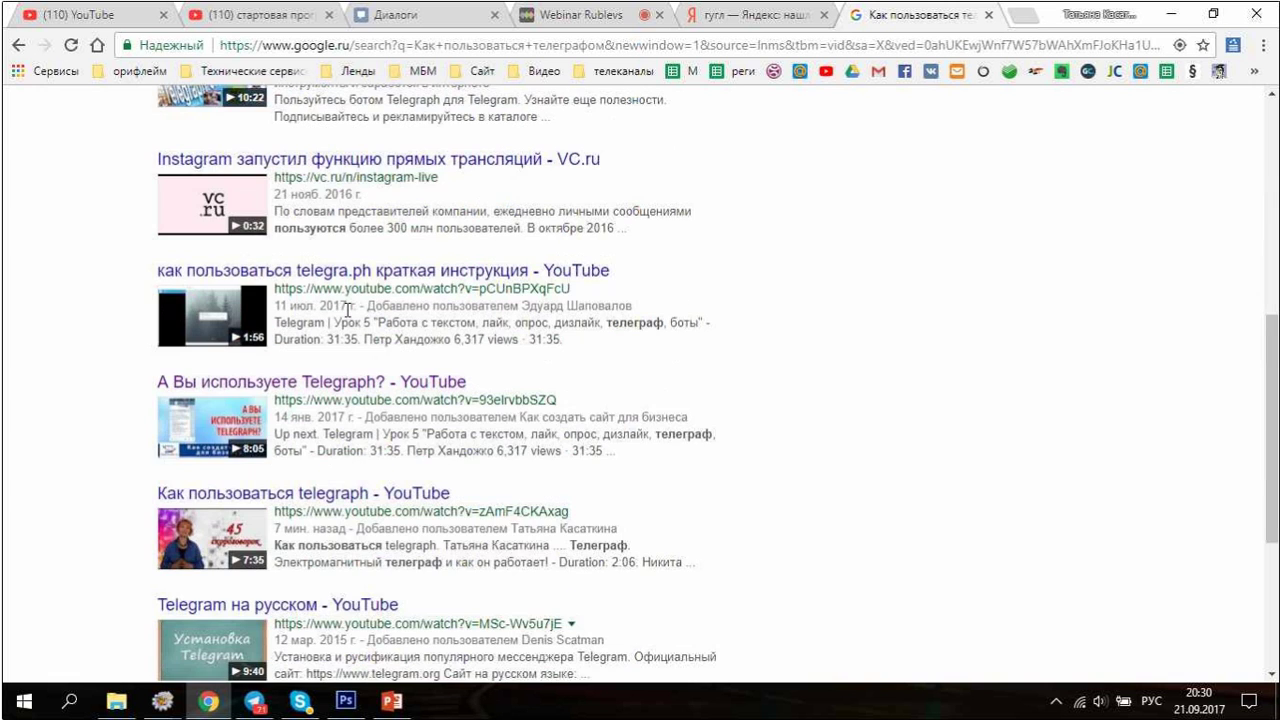
{"action": "scroll", "coordinate": [346, 320], "scroll_direction": "up", "scroll_amount": 6}
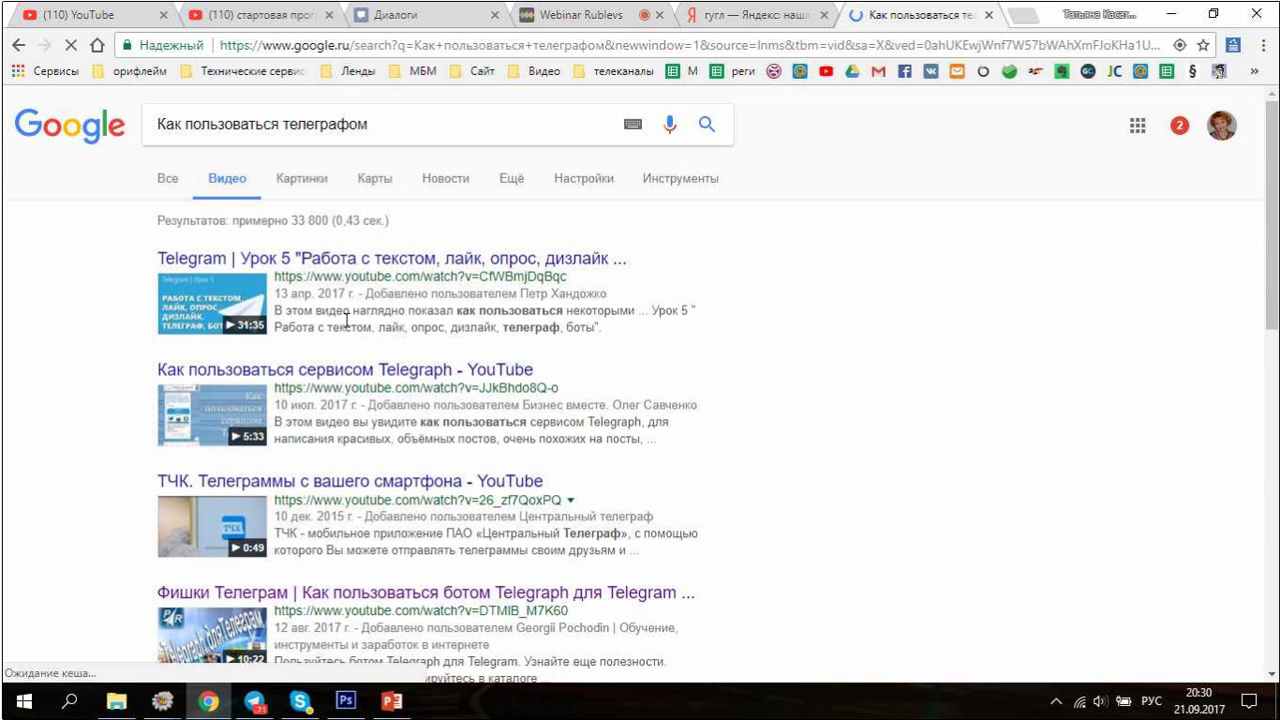
{"action": "scroll", "coordinate": [301, 355], "scroll_direction": "down", "scroll_amount": 1}
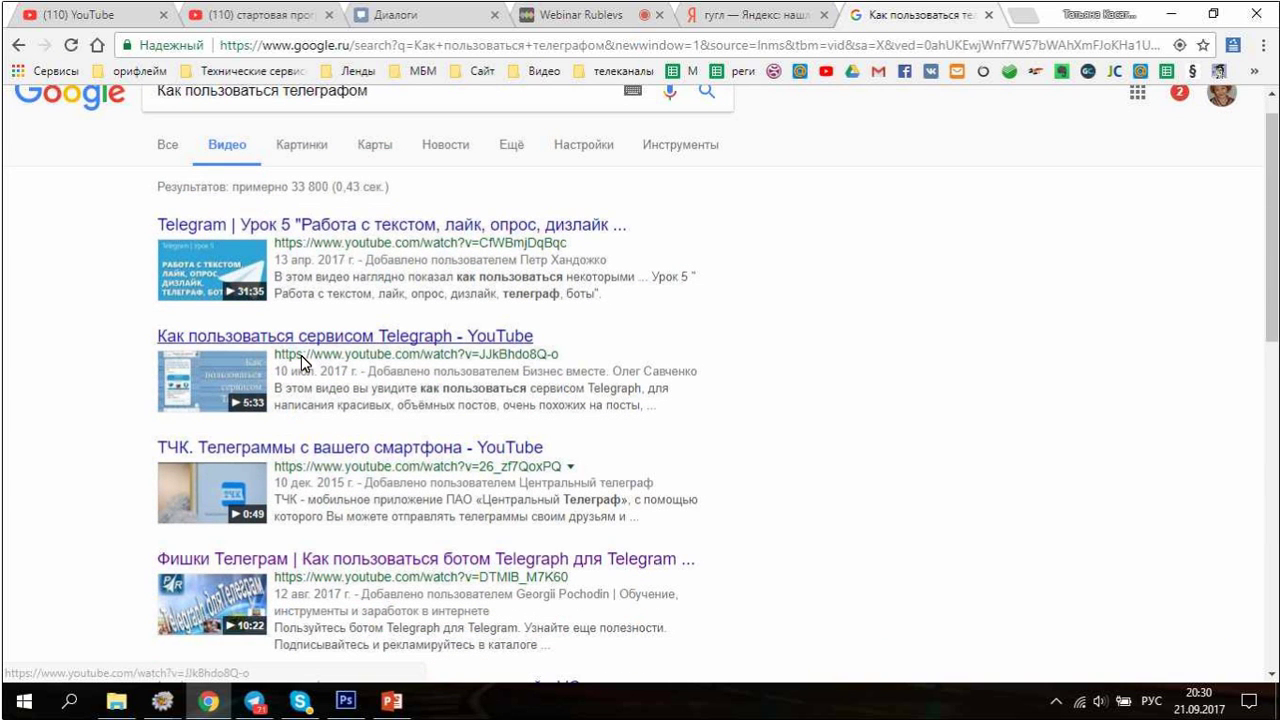
{"action": "scroll", "coordinate": [319, 353], "scroll_direction": "down", "scroll_amount": 6}
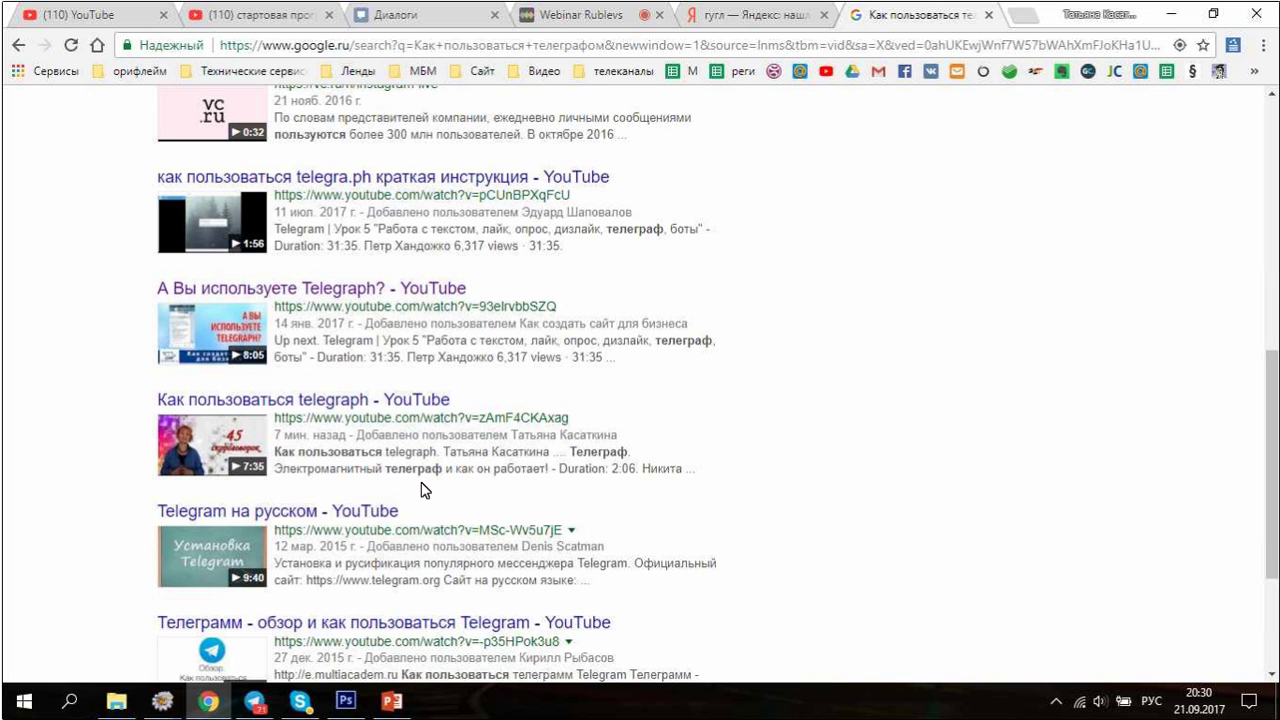
{"action": "scroll", "coordinate": [425, 490], "scroll_direction": "up", "scroll_amount": 4}
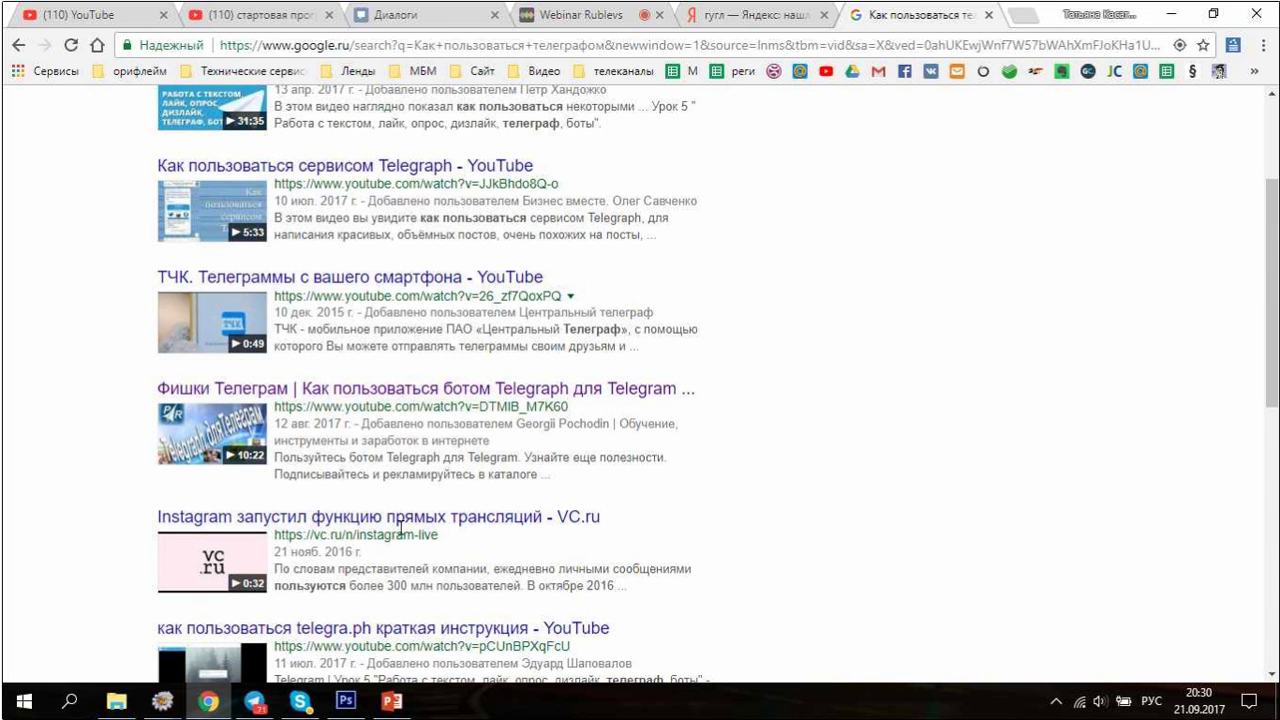
{"action": "scroll", "coordinate": [400, 530], "scroll_direction": "down", "scroll_amount": 5}
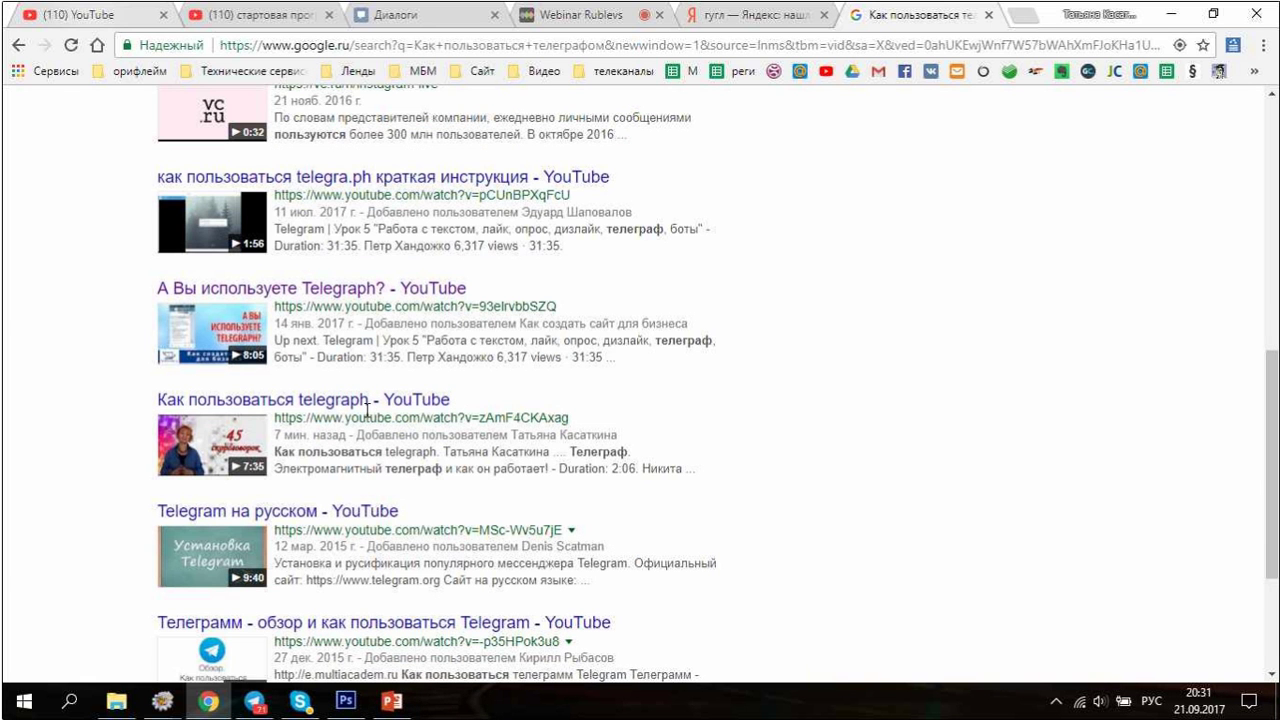
Return to the uploaded video's YouTube editing page and open its end screen editor.
{"action": "left_click", "coordinate": [100, 18]}
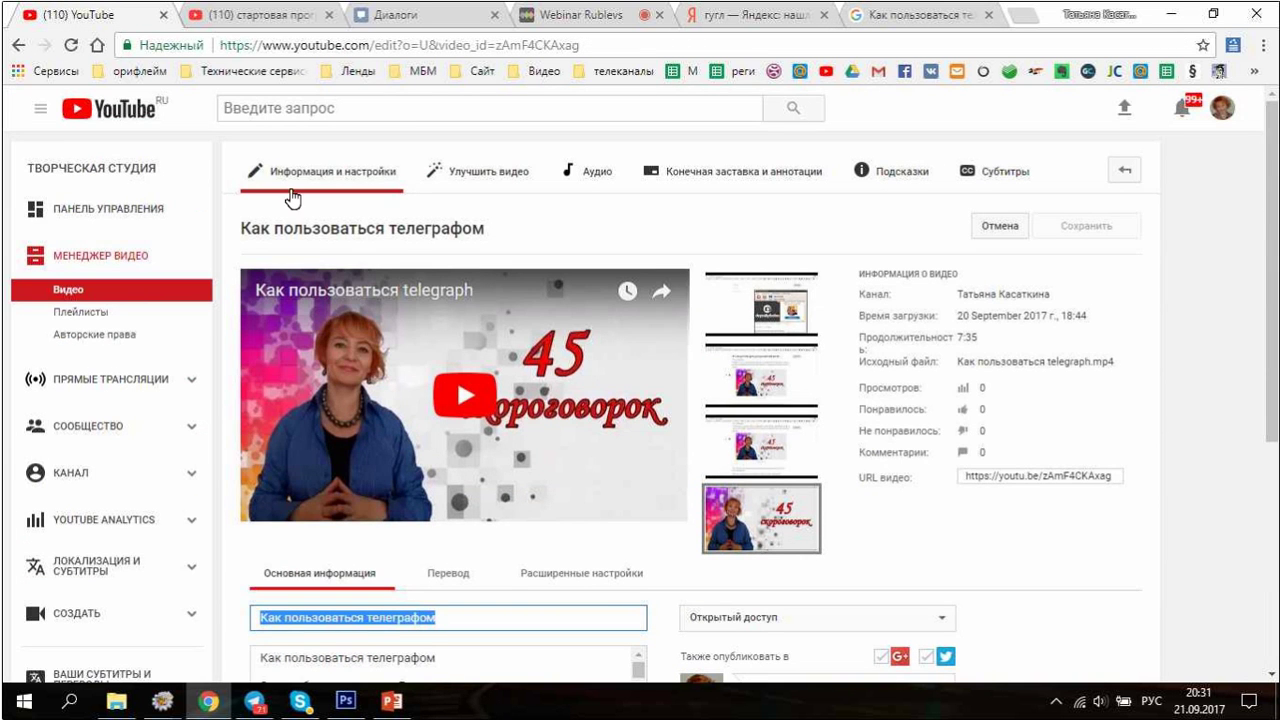
{"action": "left_click", "coordinate": [493, 180]}
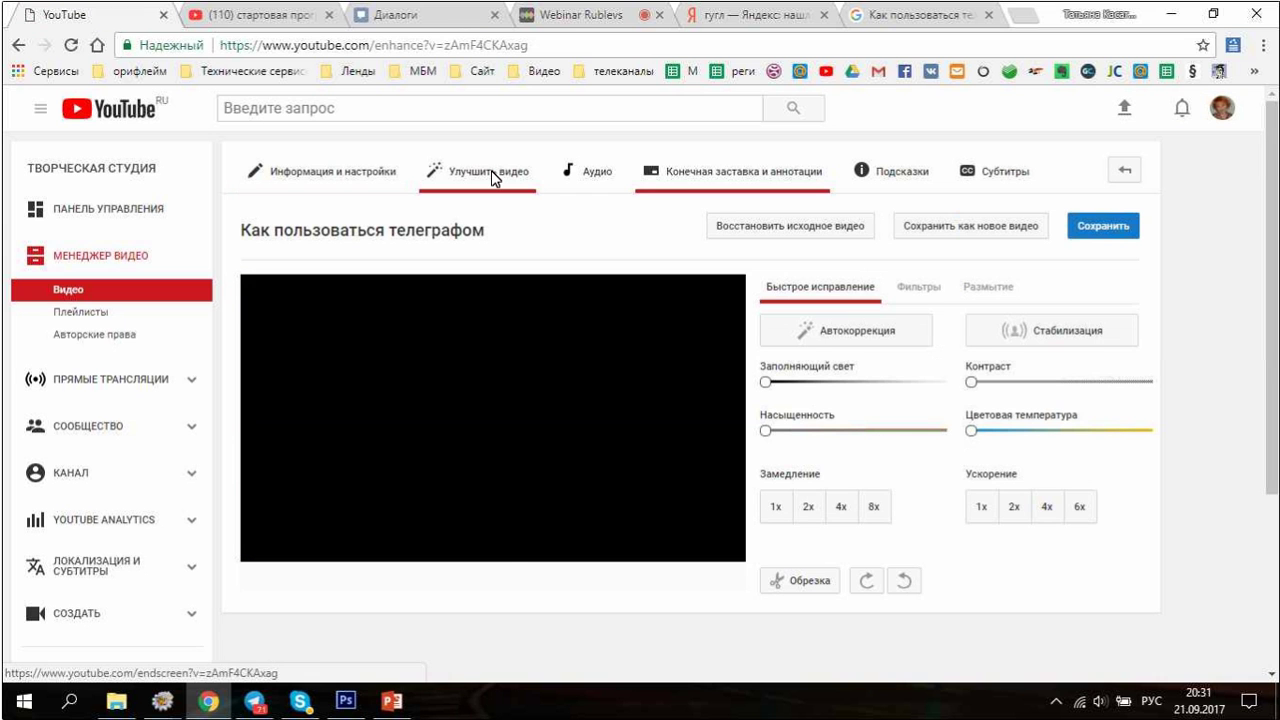
{"action": "left_click", "coordinate": [493, 178]}
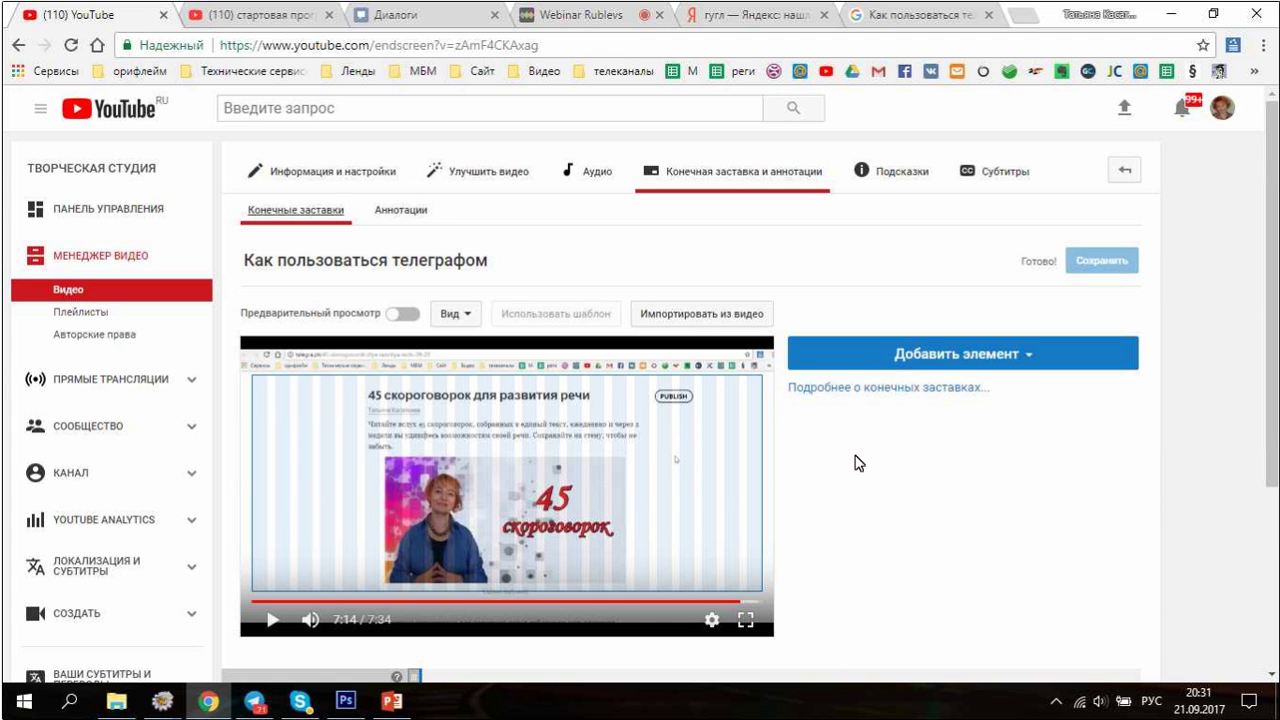
Add a subscription element to the end screen and place it near the bottom centre of the video frame.
{"action": "scroll", "coordinate": [855, 462], "scroll_direction": "down", "scroll_amount": 1}
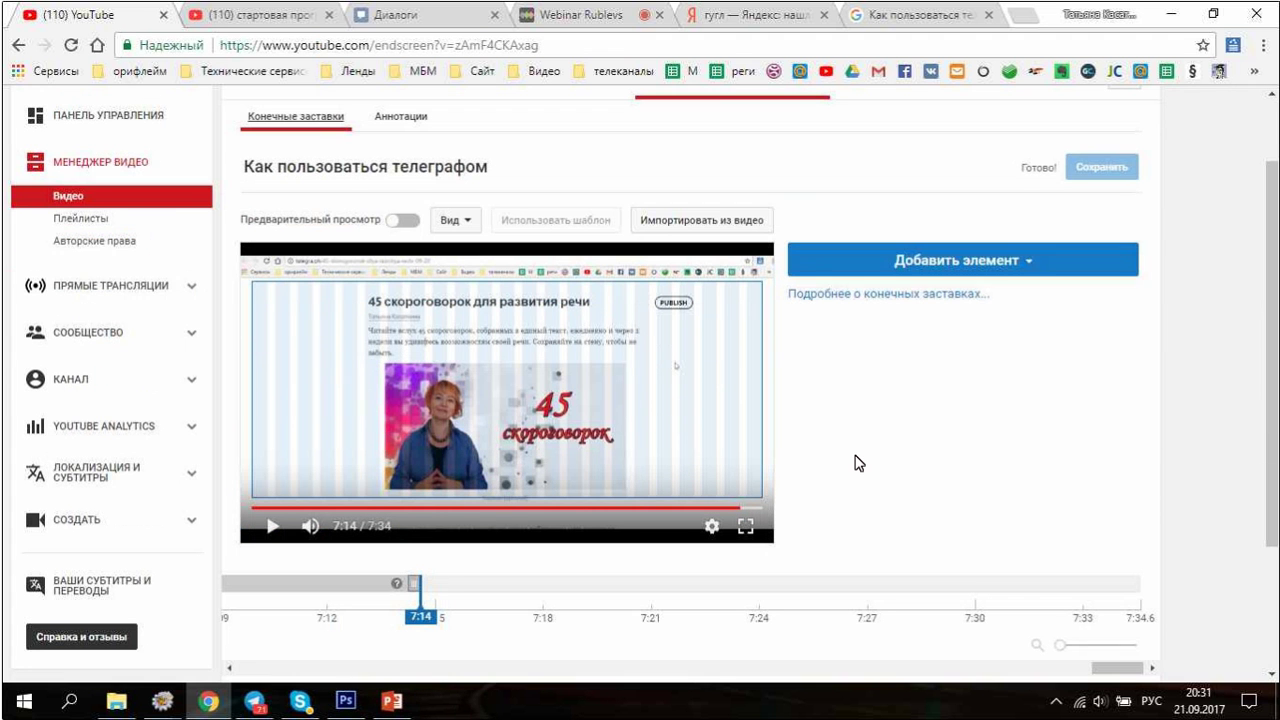
{"action": "left_click", "coordinate": [1014, 265]}
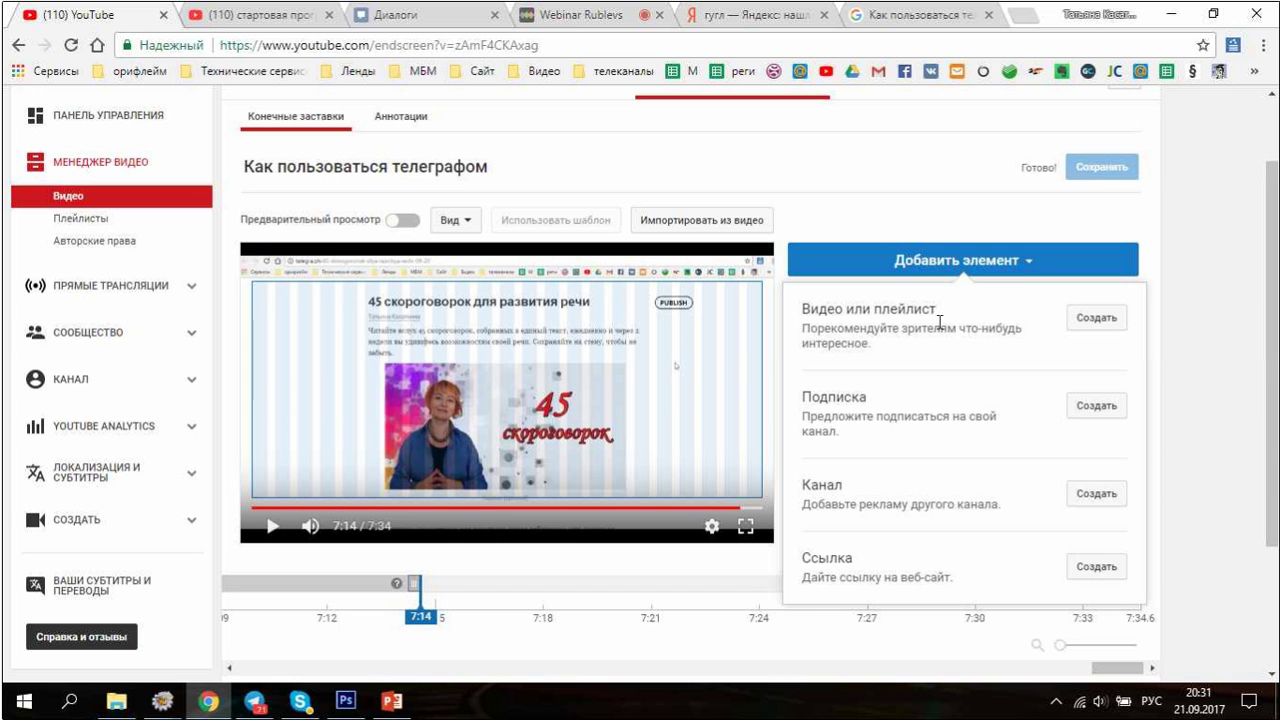
{"action": "left_click", "coordinate": [1098, 408]}
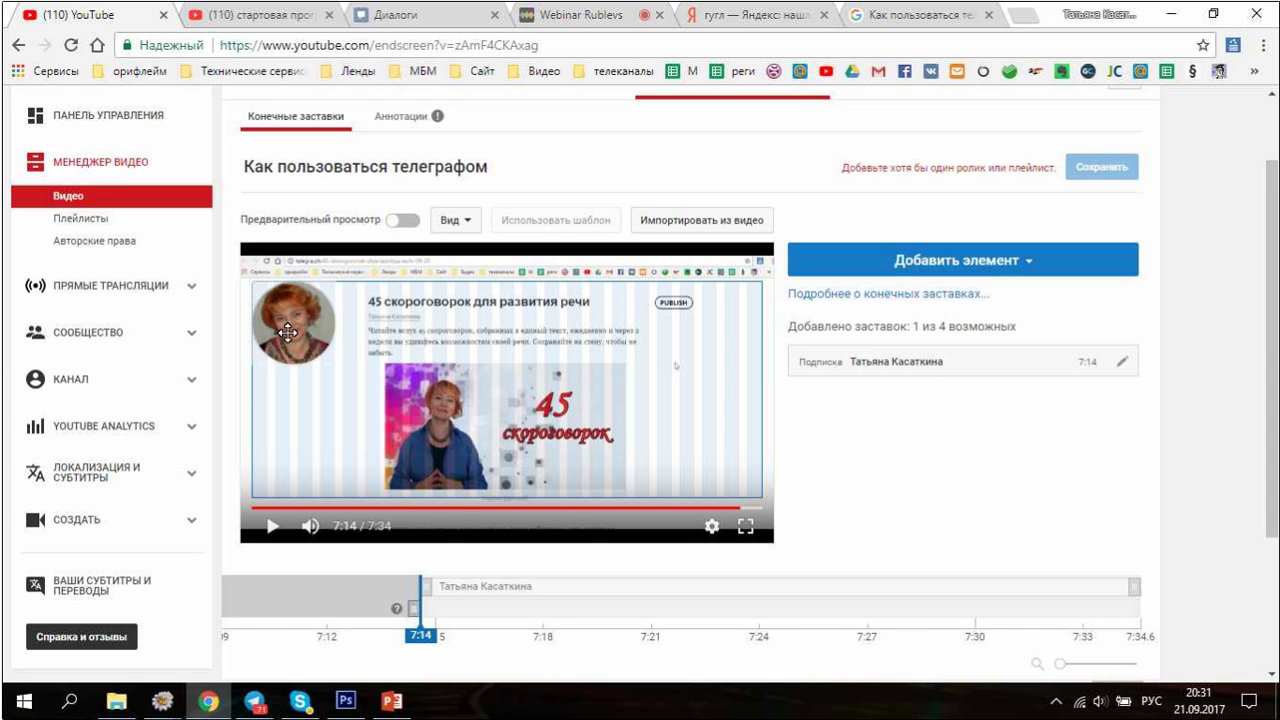
{"action": "left_click_drag", "start_coordinate": [287, 333], "coordinate": [491, 469]}
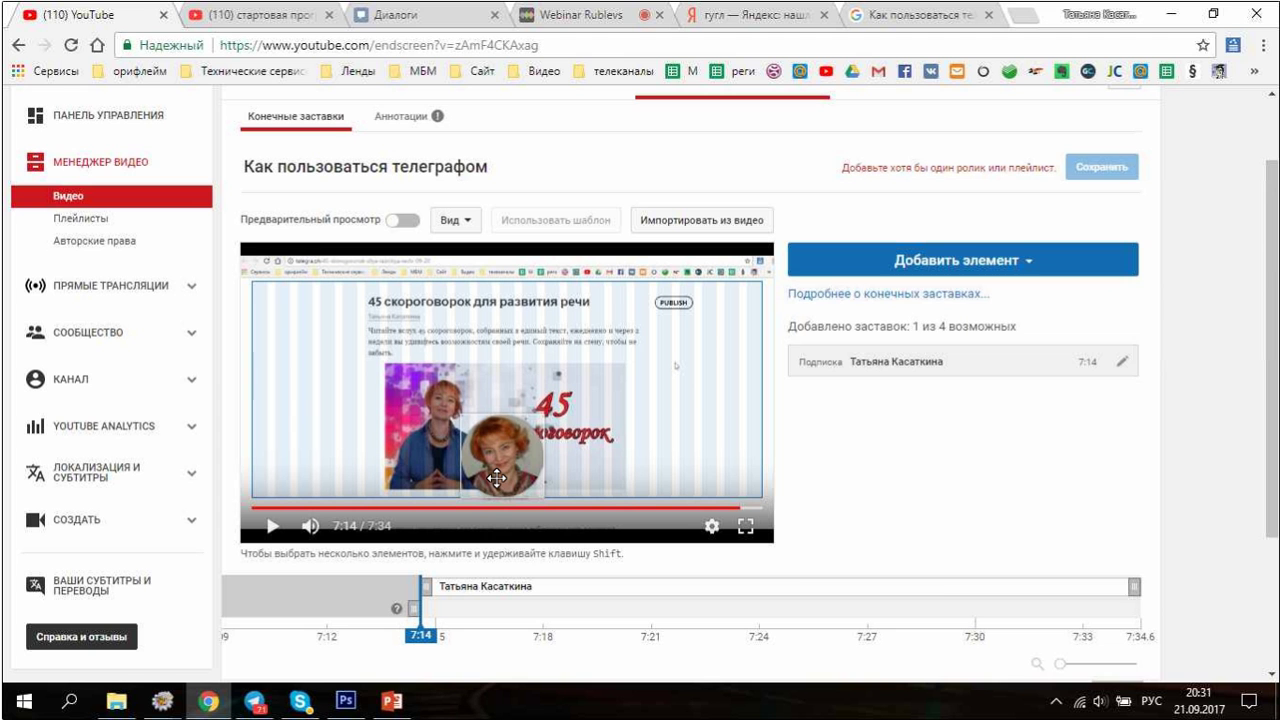
Add the chosen video "Запуск бизнес системы Parus" to the end screen and place it in the frame's lower-left corner.
{"action": "left_click", "coordinate": [926, 262]}
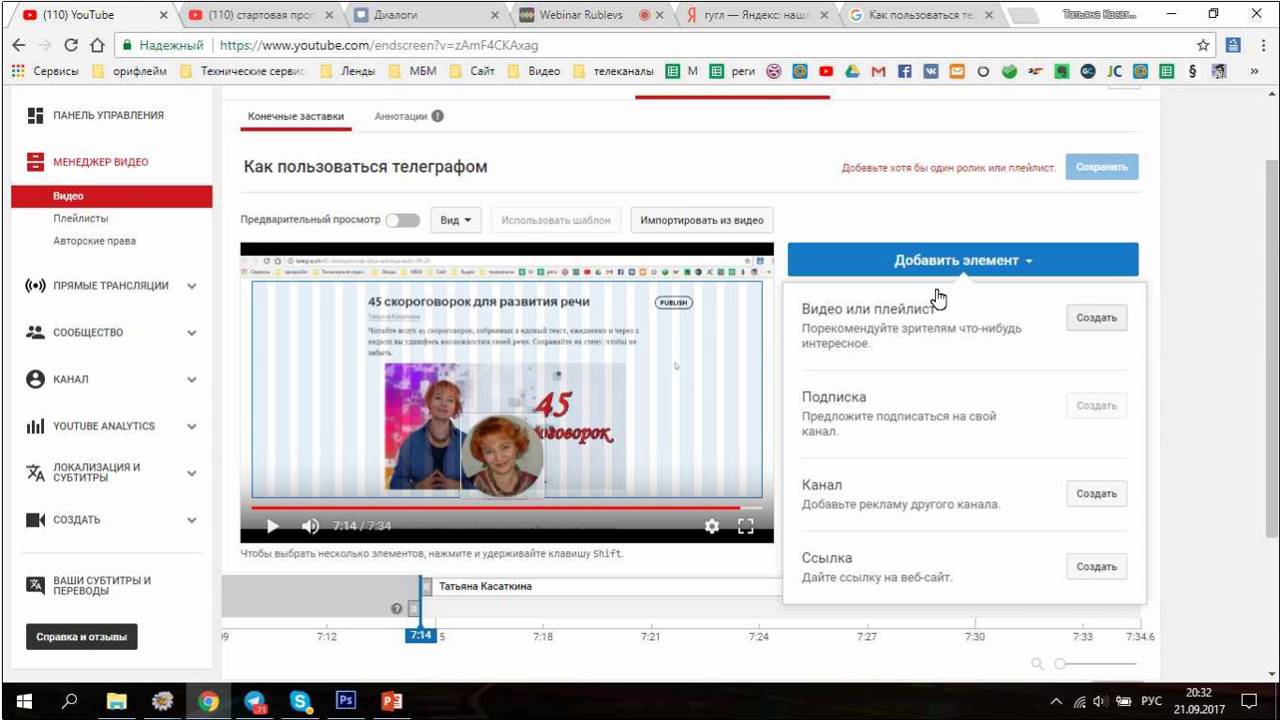
{"action": "left_click", "coordinate": [1087, 320]}
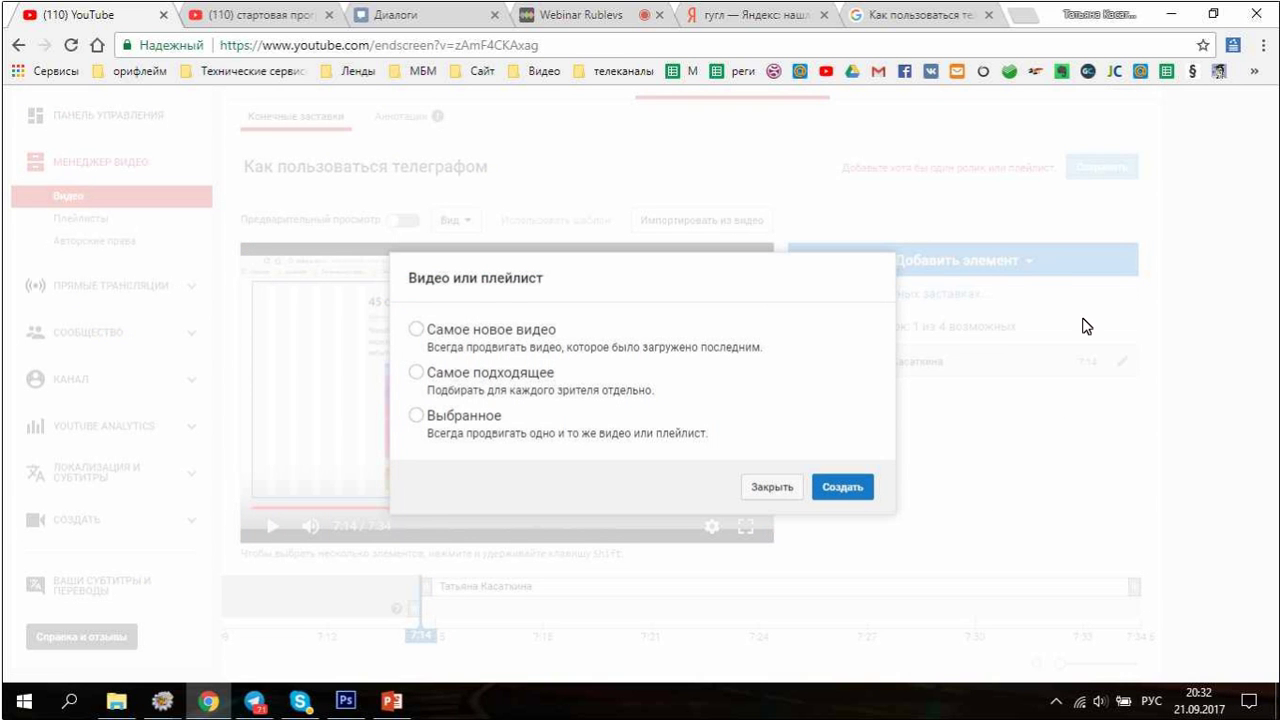
{"action": "left_click", "coordinate": [416, 420]}
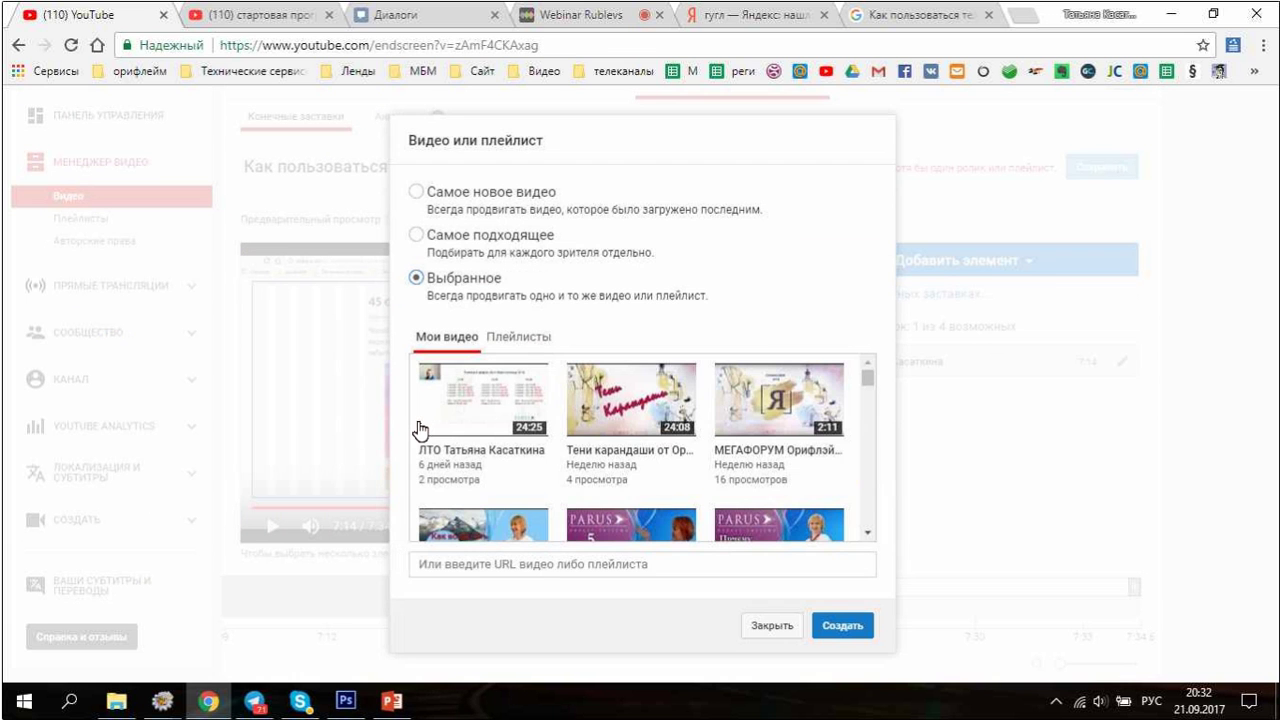
{"action": "left_click", "coordinate": [577, 436]}
{"action": "scroll", "coordinate": [865, 384], "scroll_direction": "down", "scroll_amount": 2}
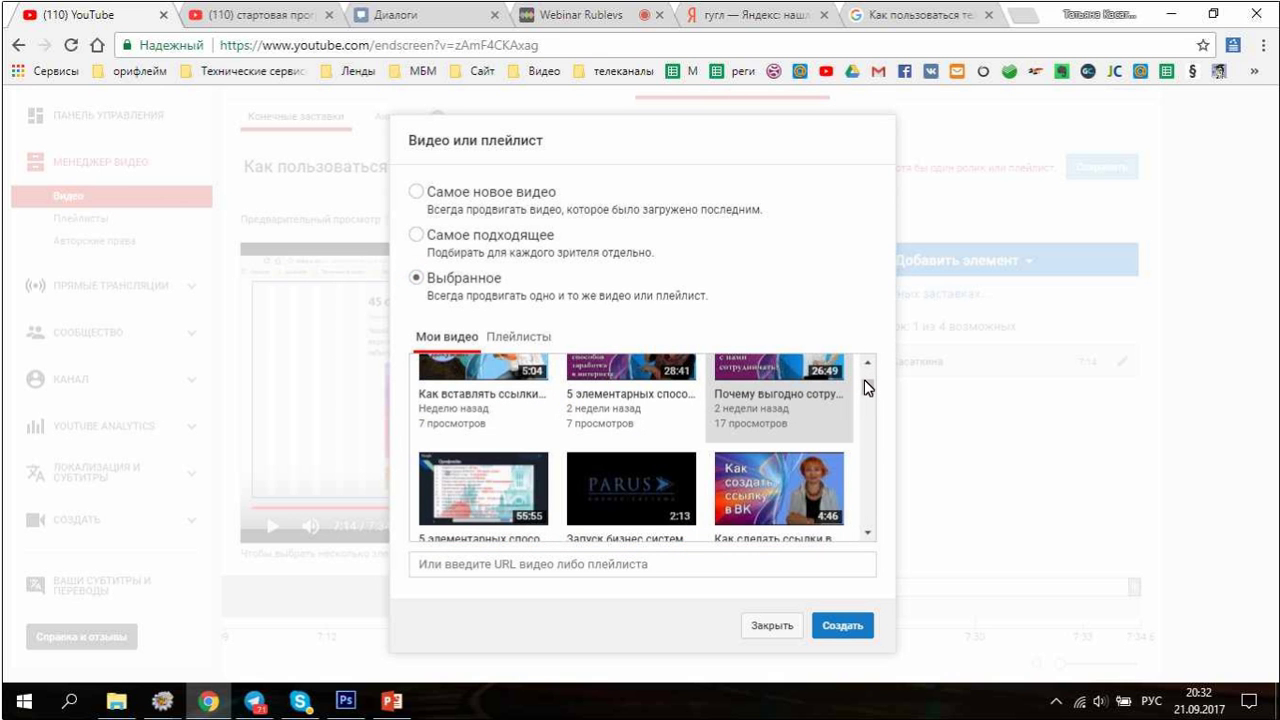
{"action": "scroll", "coordinate": [760, 420], "scroll_direction": "down", "scroll_amount": 1}
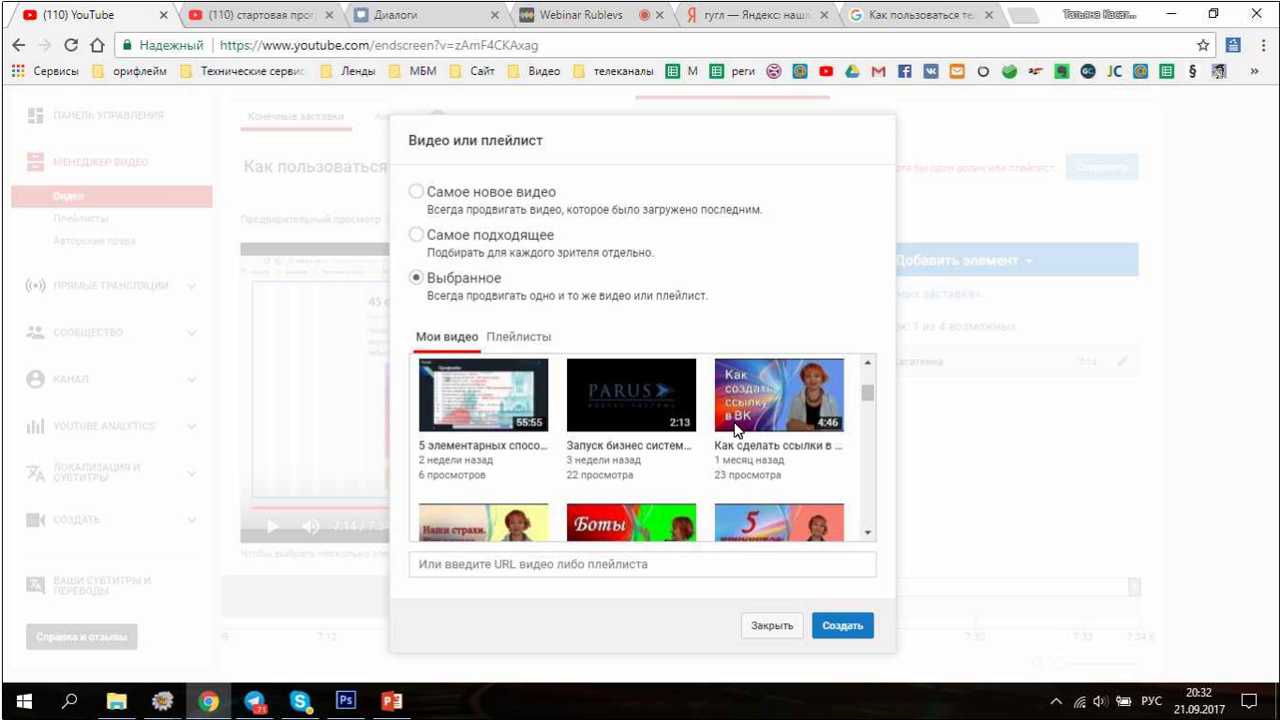
{"action": "left_click", "coordinate": [652, 442]}
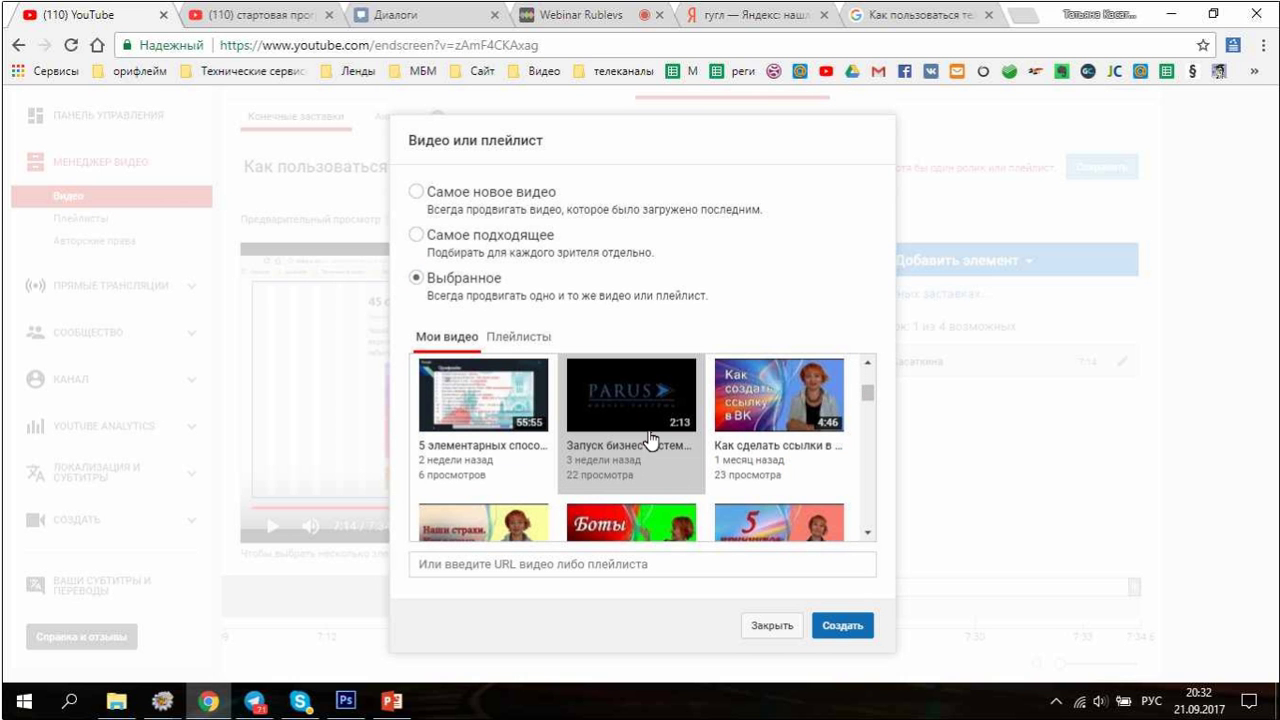
{"action": "left_click", "coordinate": [829, 630]}
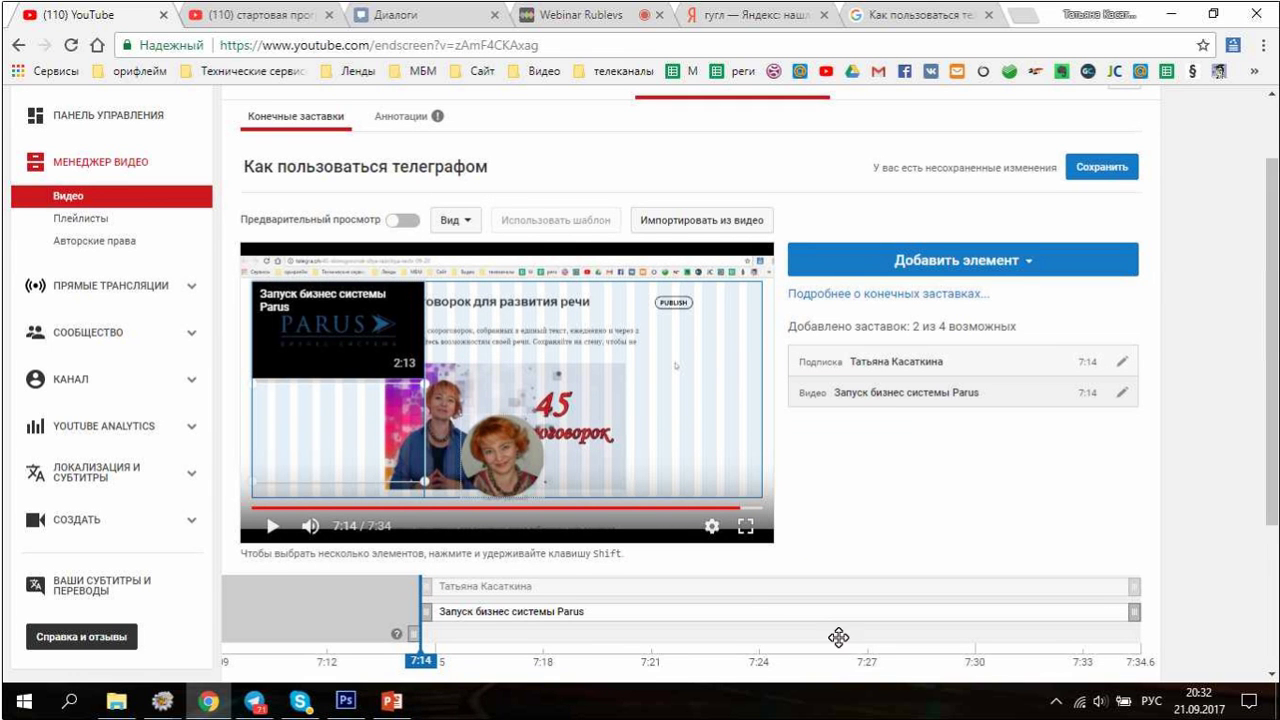
{"action": "left_click_drag", "start_coordinate": [335, 446], "coordinate": [335, 446]}
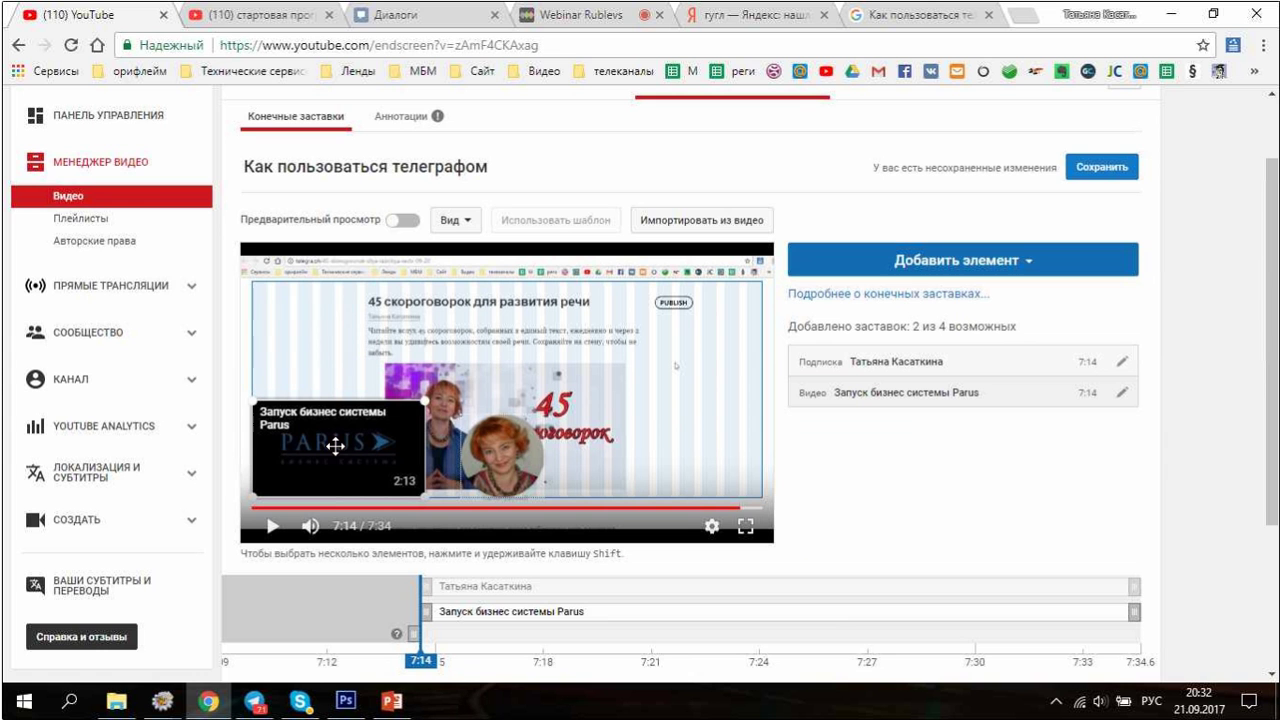
Add the chosen video "Почему выгодно сотрудничать с системой Parus" as an end screen element and save the end screen.
{"action": "left_click", "coordinate": [930, 262]}
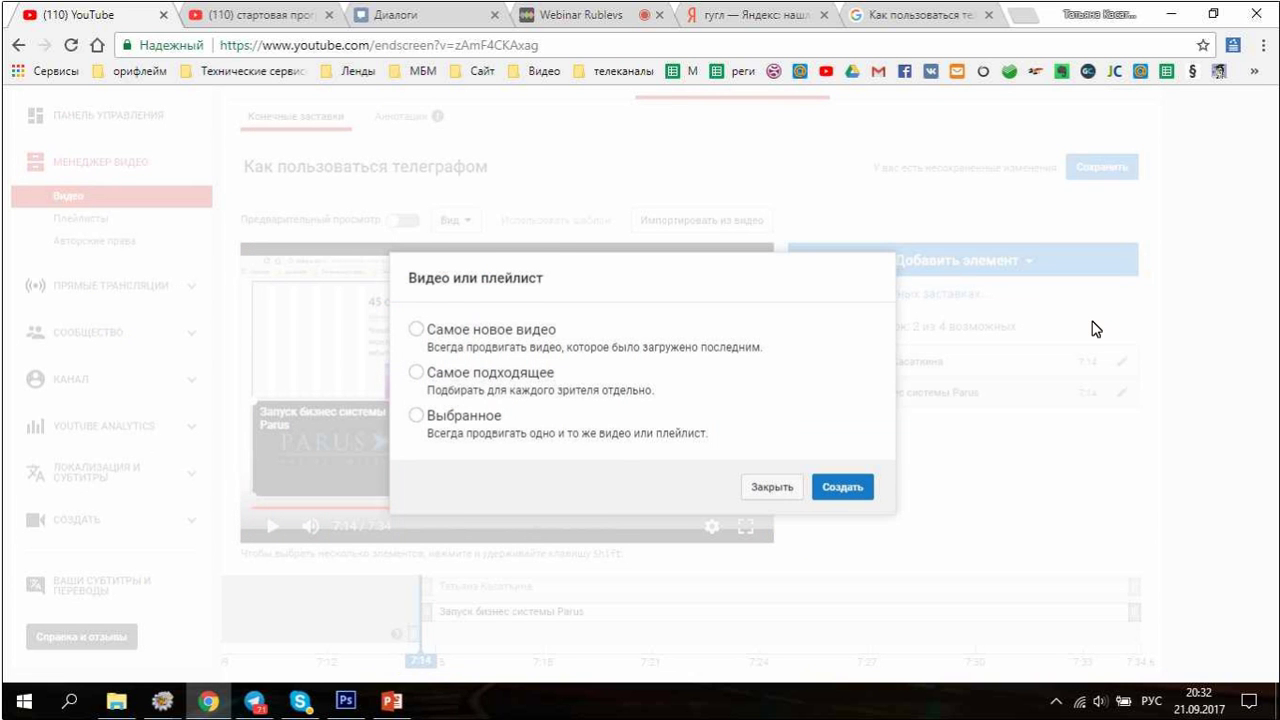
{"action": "key", "text": "Up"}
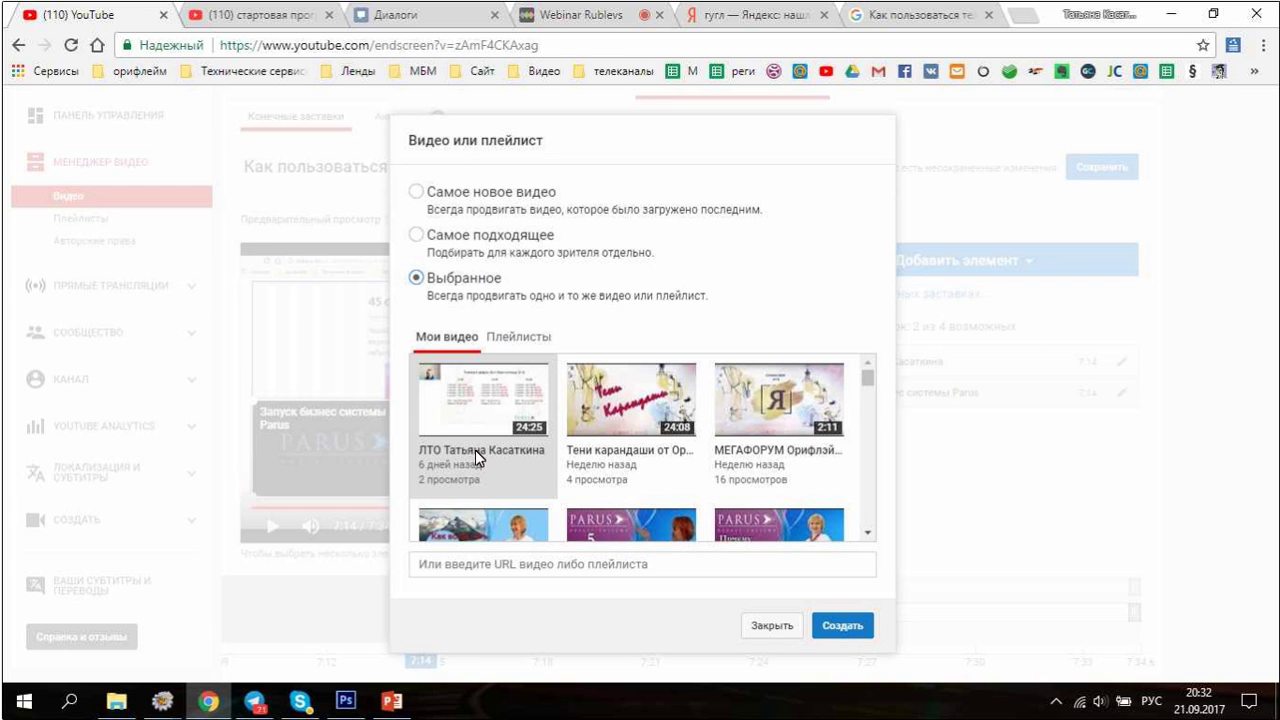
{"action": "scroll", "coordinate": [475, 450], "scroll_direction": "down", "scroll_amount": 1}
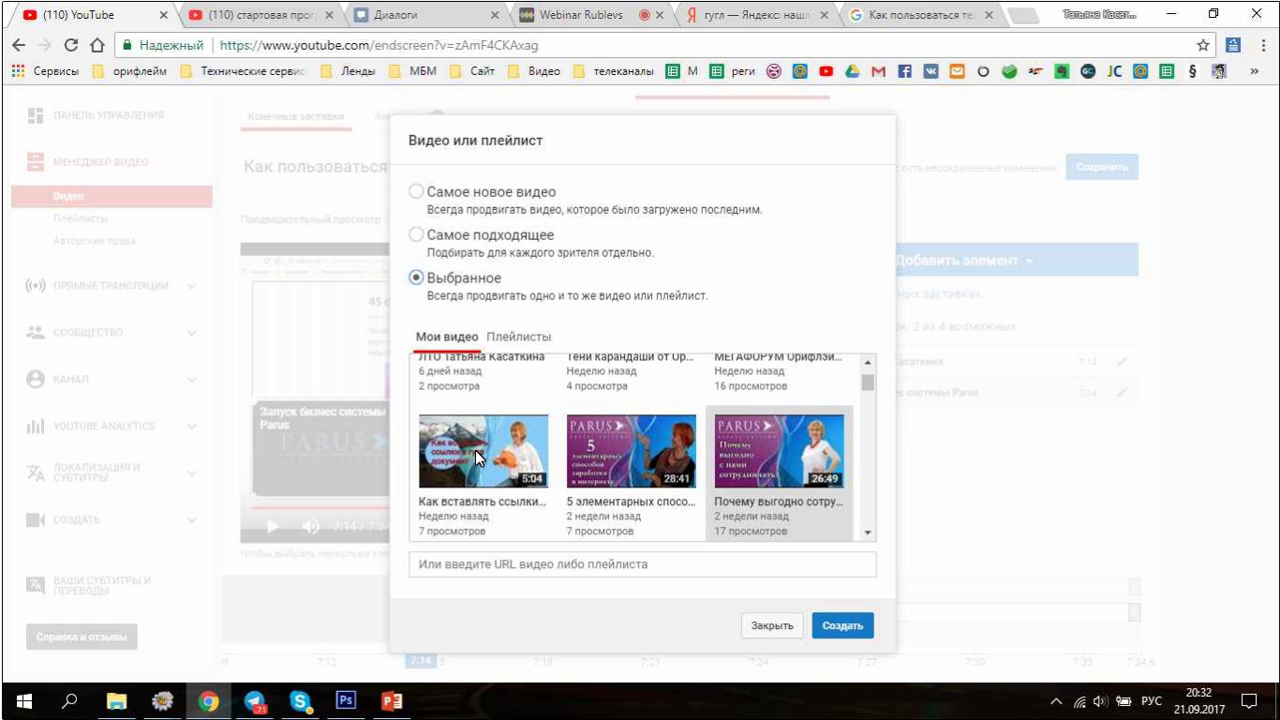
{"action": "scroll", "coordinate": [560, 450], "scroll_direction": "down", "scroll_amount": 1}
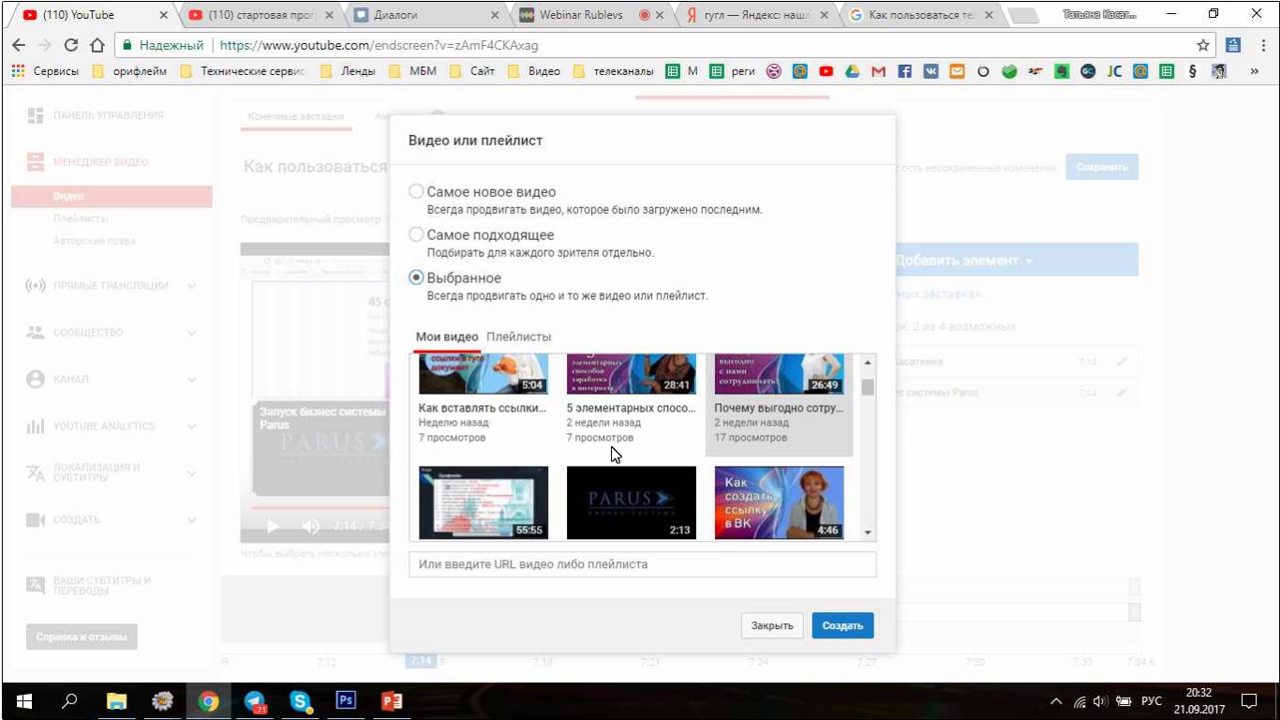
{"action": "left_click", "coordinate": [755, 394]}
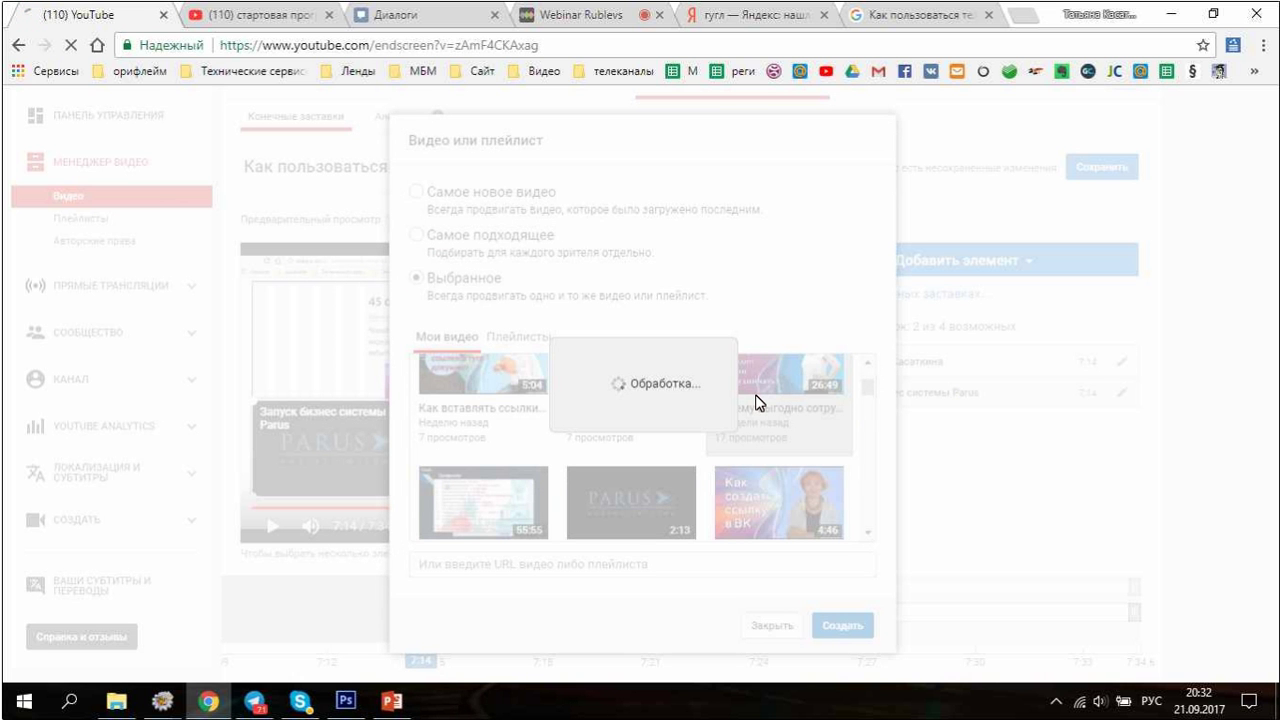
{"action": "left_click", "coordinate": [843, 628]}
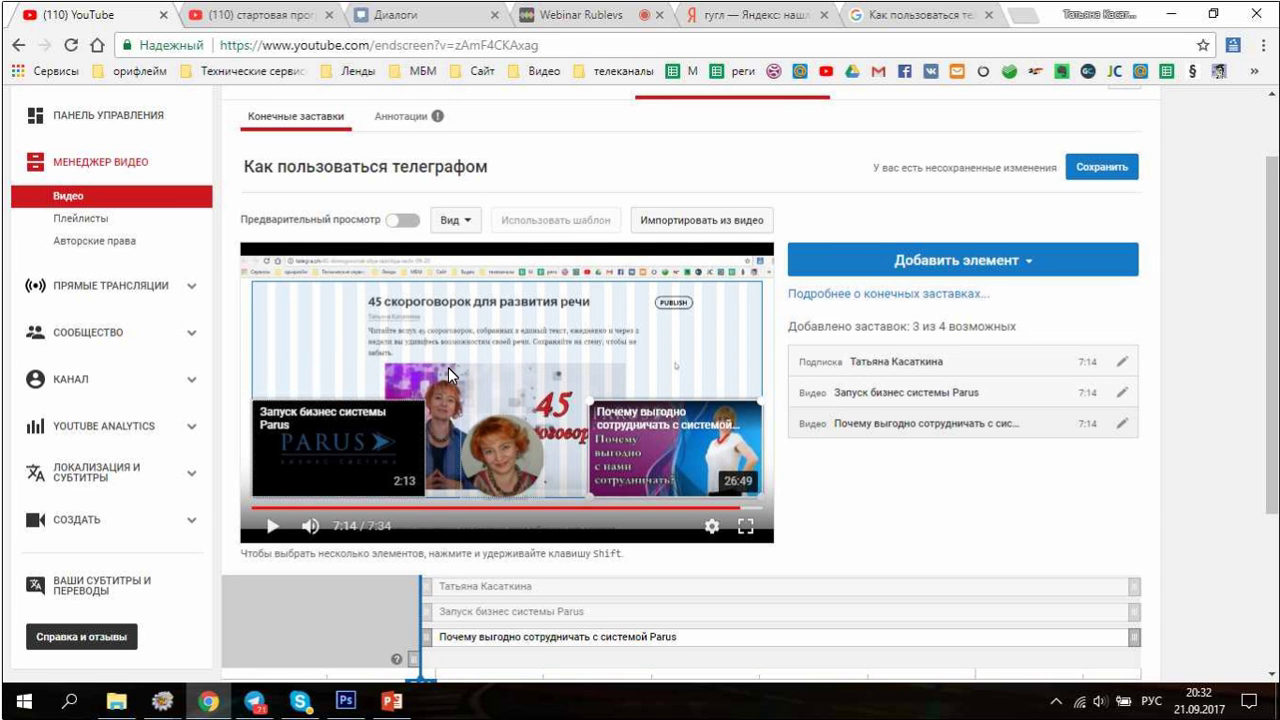
{"action": "scroll", "coordinate": [806, 471], "scroll_direction": "down", "scroll_amount": 1}
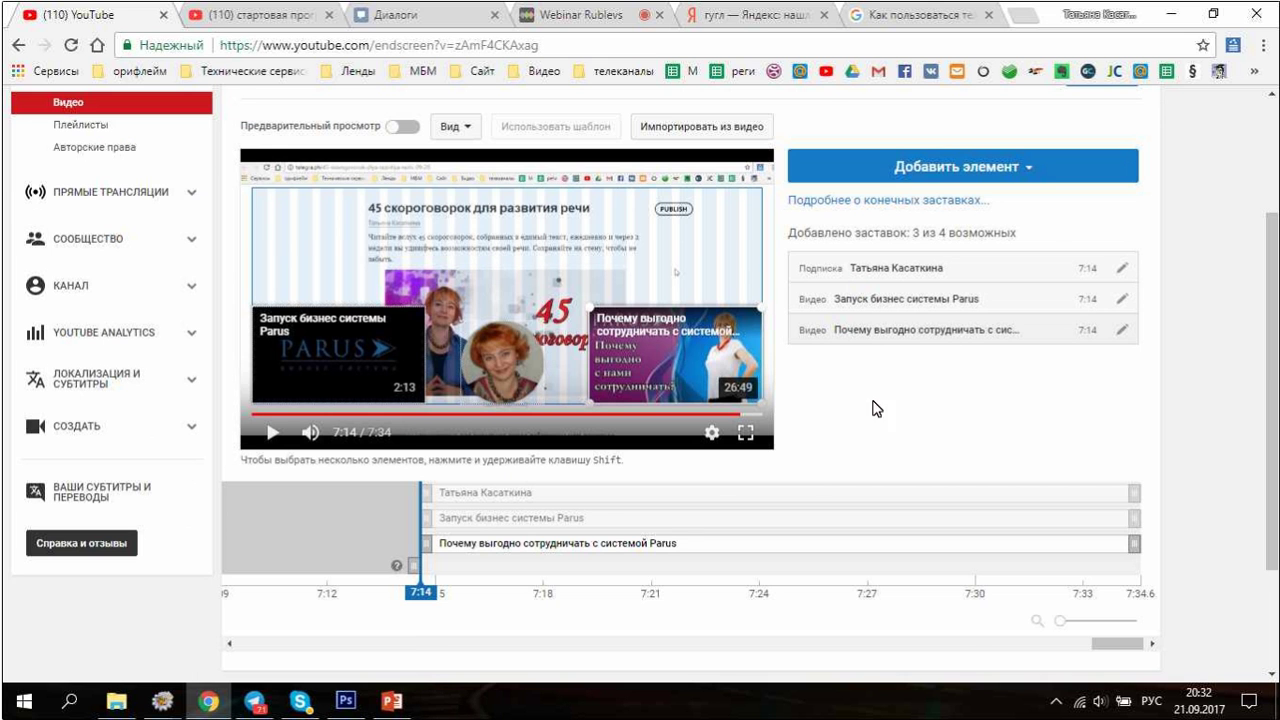
{"action": "scroll", "coordinate": [1055, 244], "scroll_direction": "up", "scroll_amount": 1}
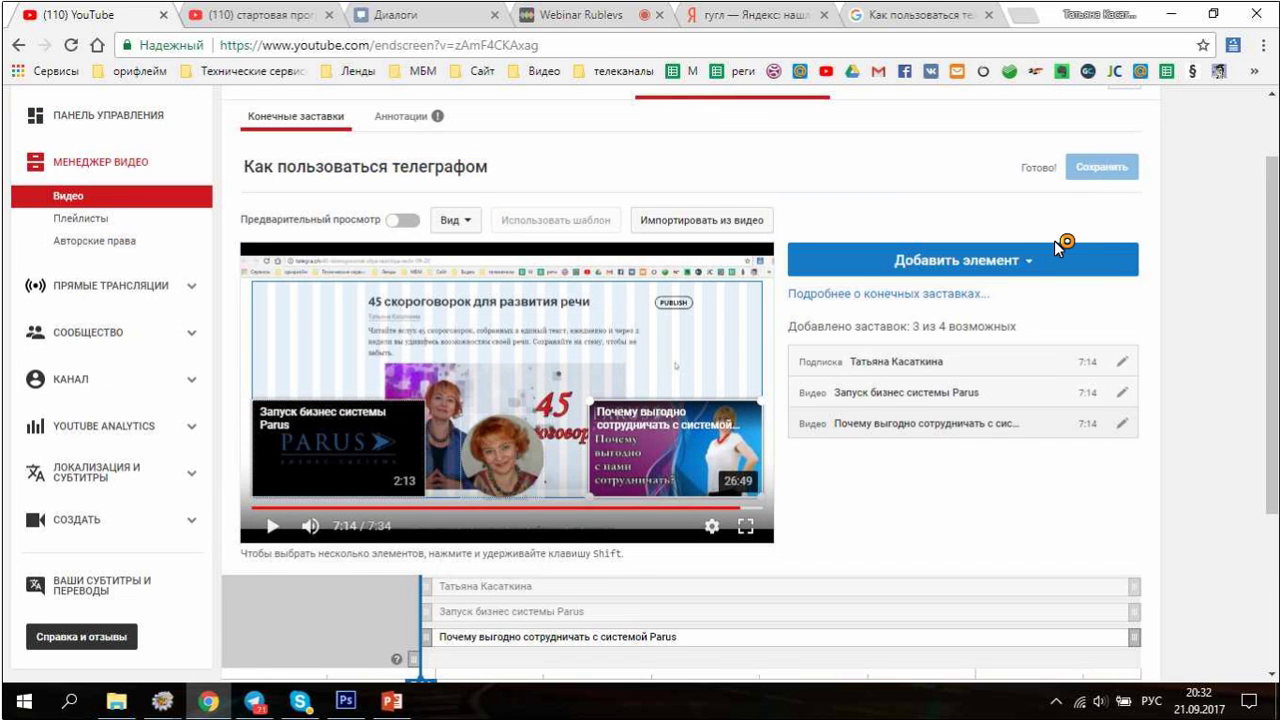
{"action": "left_click", "coordinate": [1100, 167]}
Play the video from about 6:50 to check how the end screen elements appear near its end.
{"action": "left_click", "coordinate": [273, 530]}
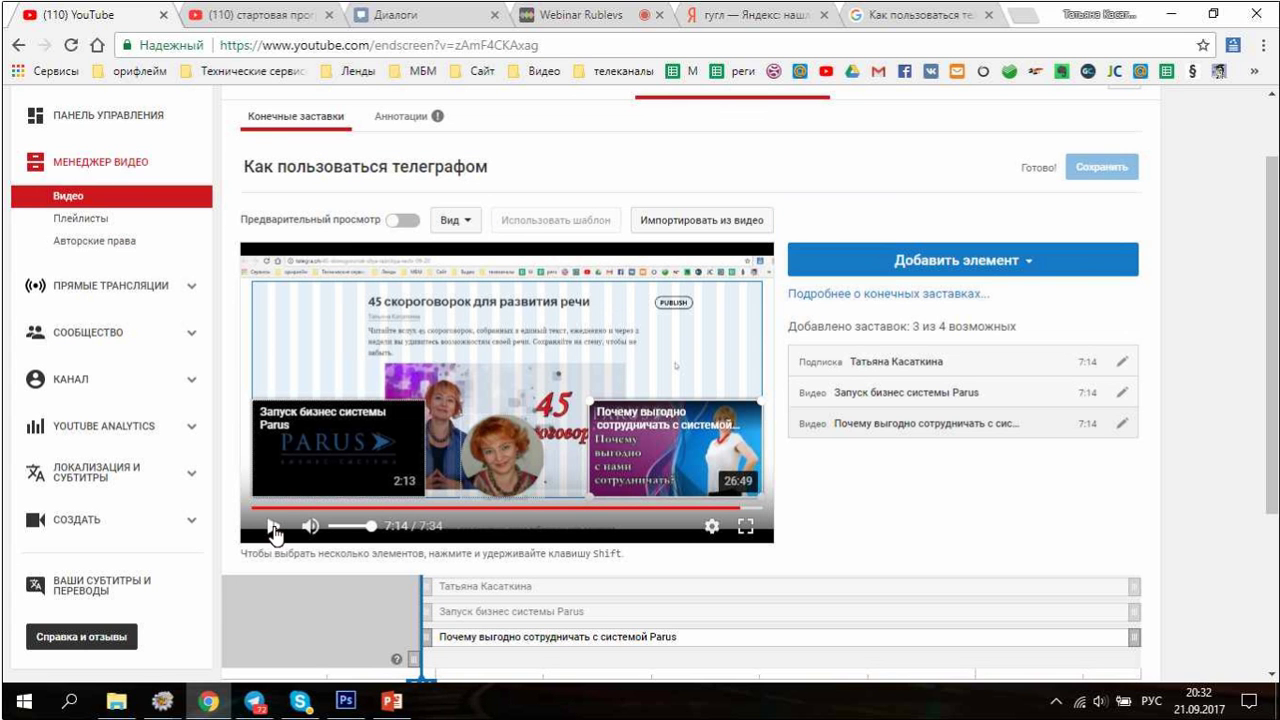
{"action": "left_click", "coordinate": [273, 530]}
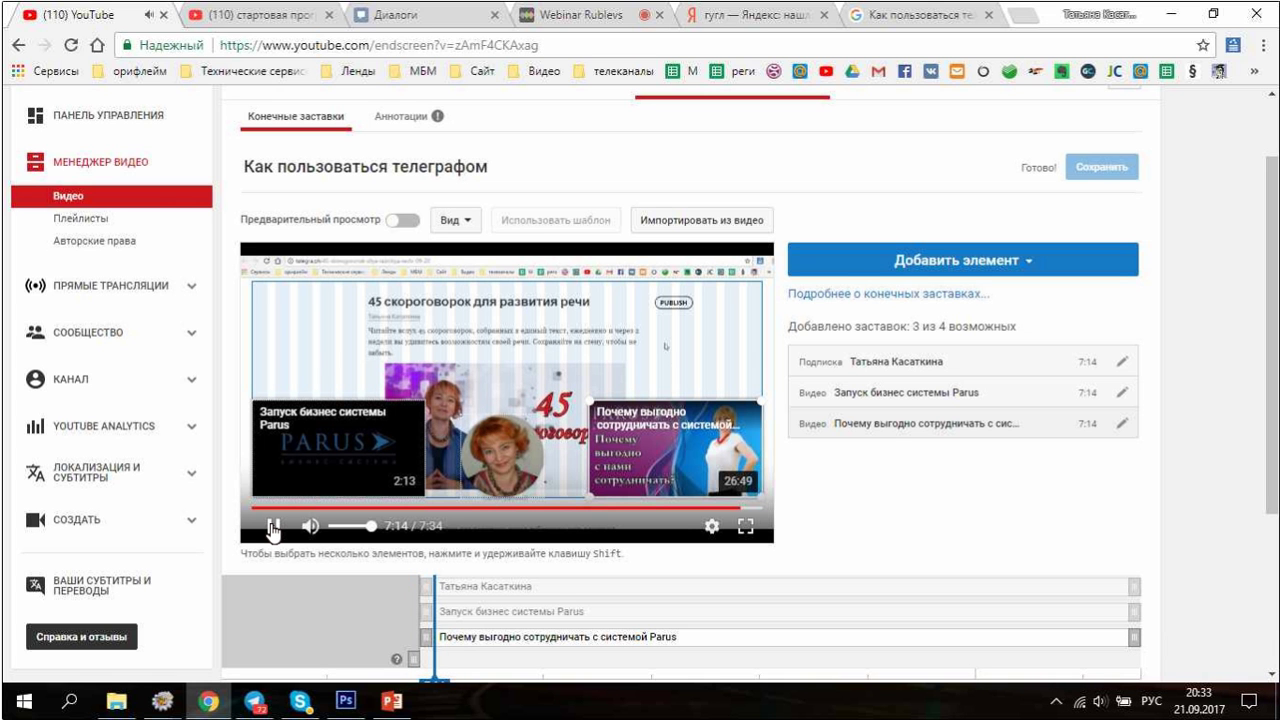
{"action": "left_click", "coordinate": [273, 530]}
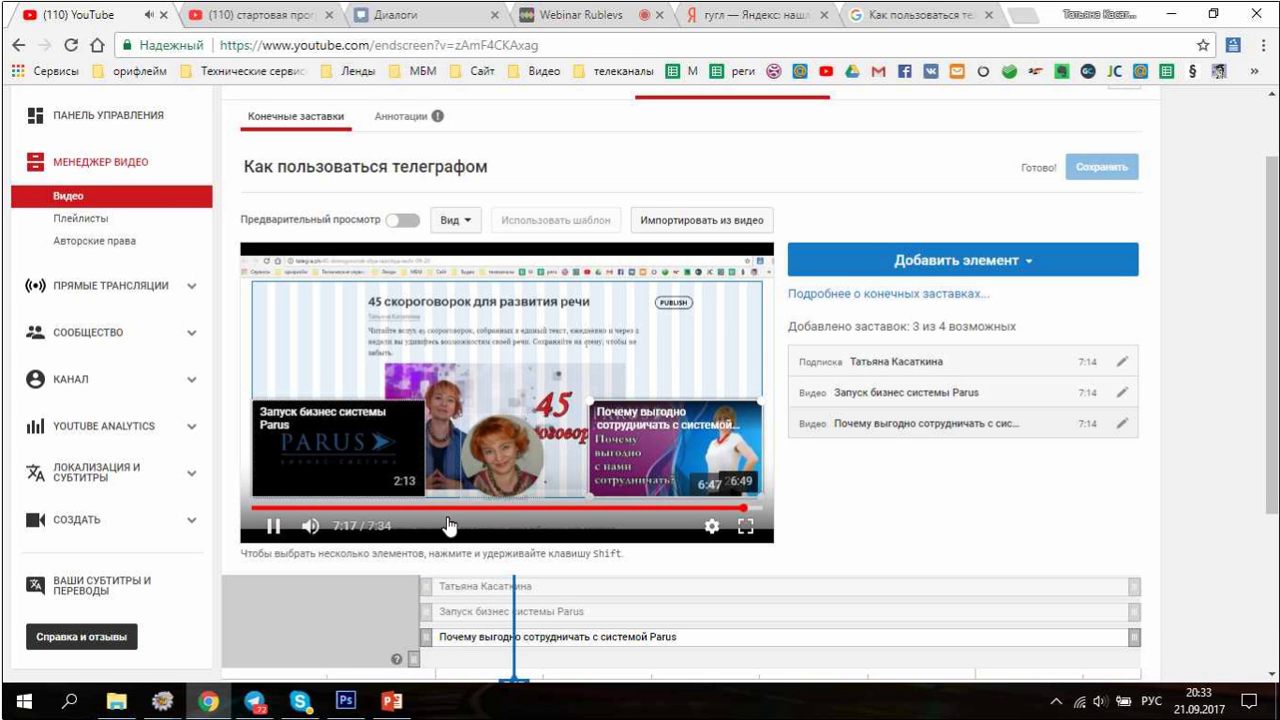
{"action": "left_click", "coordinate": [712, 509]}
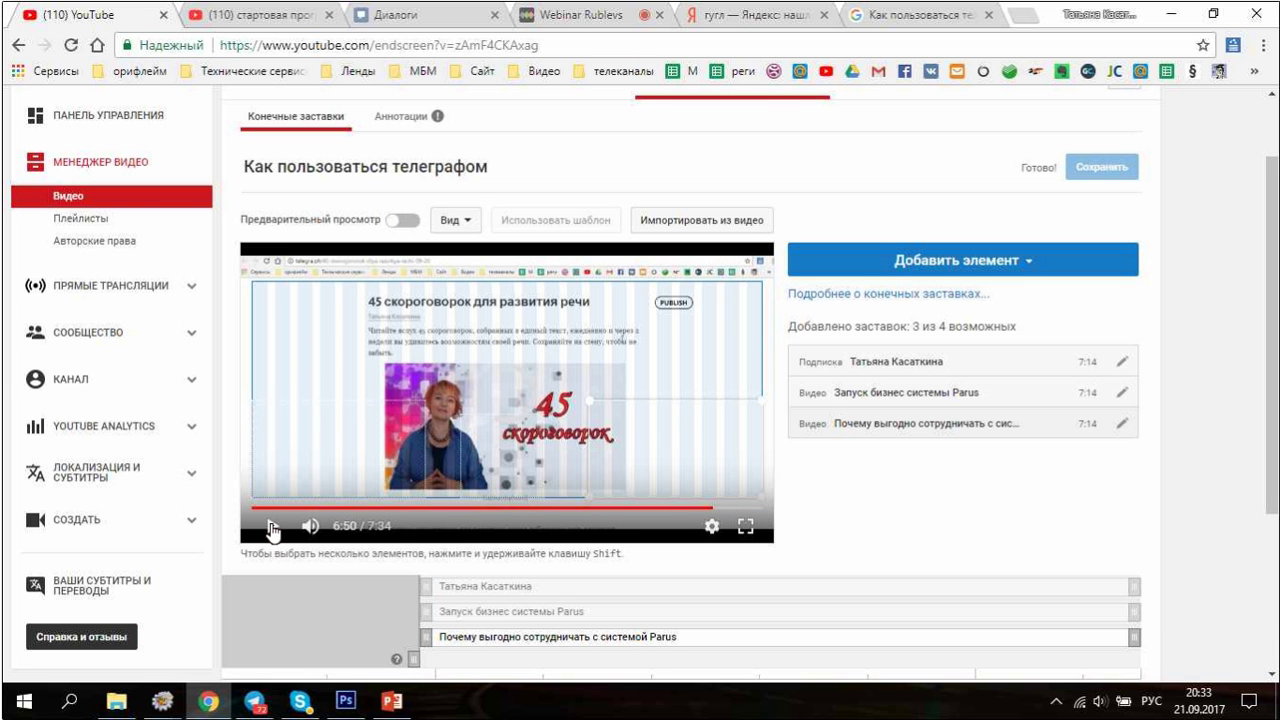
{"action": "left_click", "coordinate": [270, 530]}
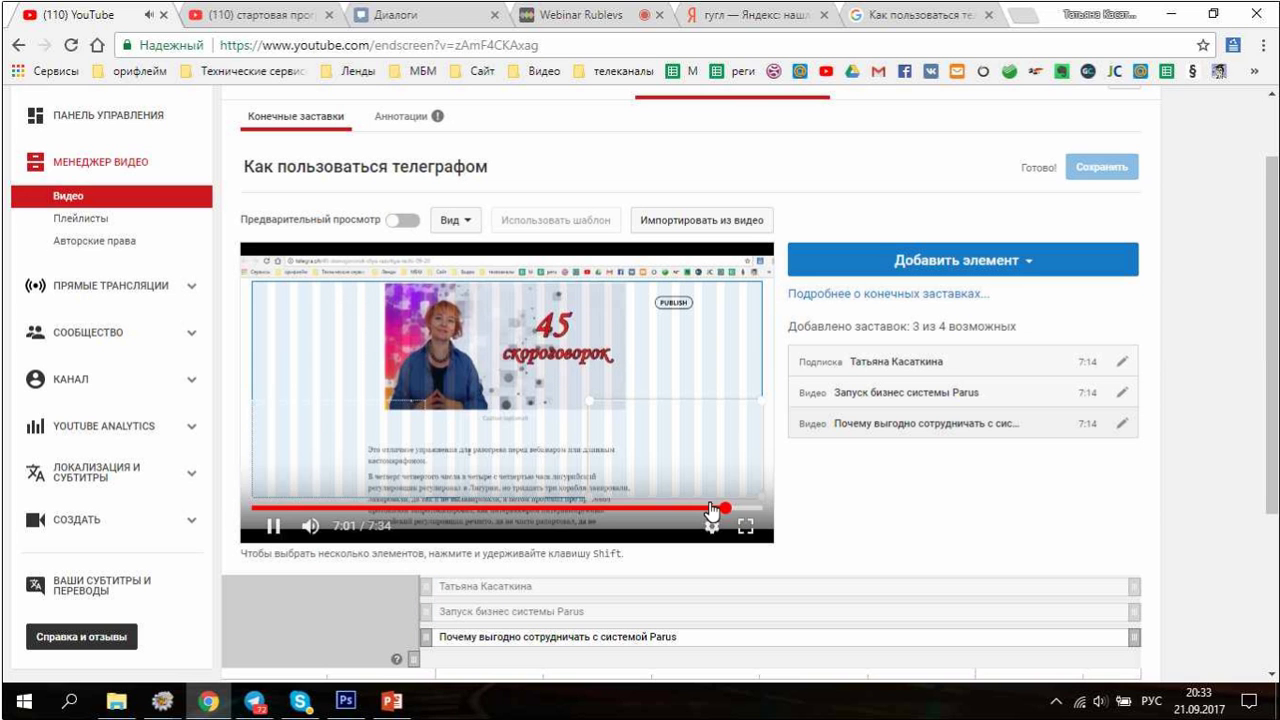
{"action": "left_click", "coordinate": [711, 509]}
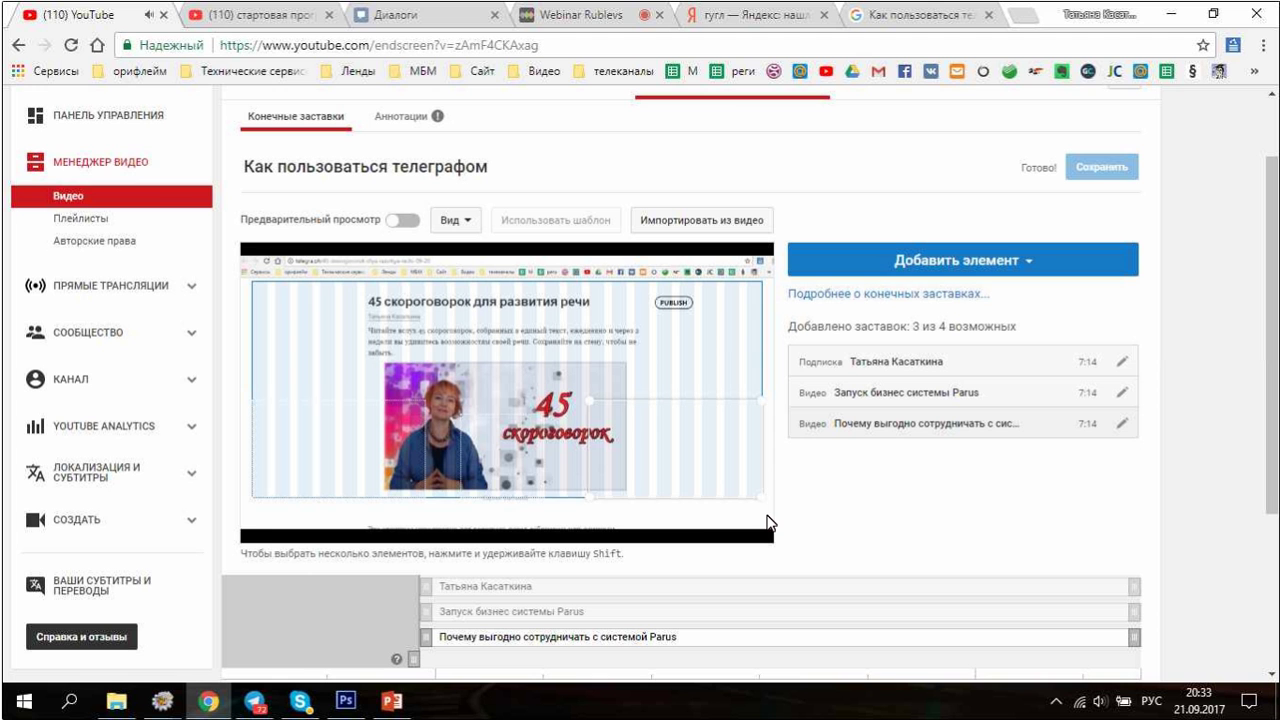
{"action": "mouse_move", "coordinate": [766, 520]}
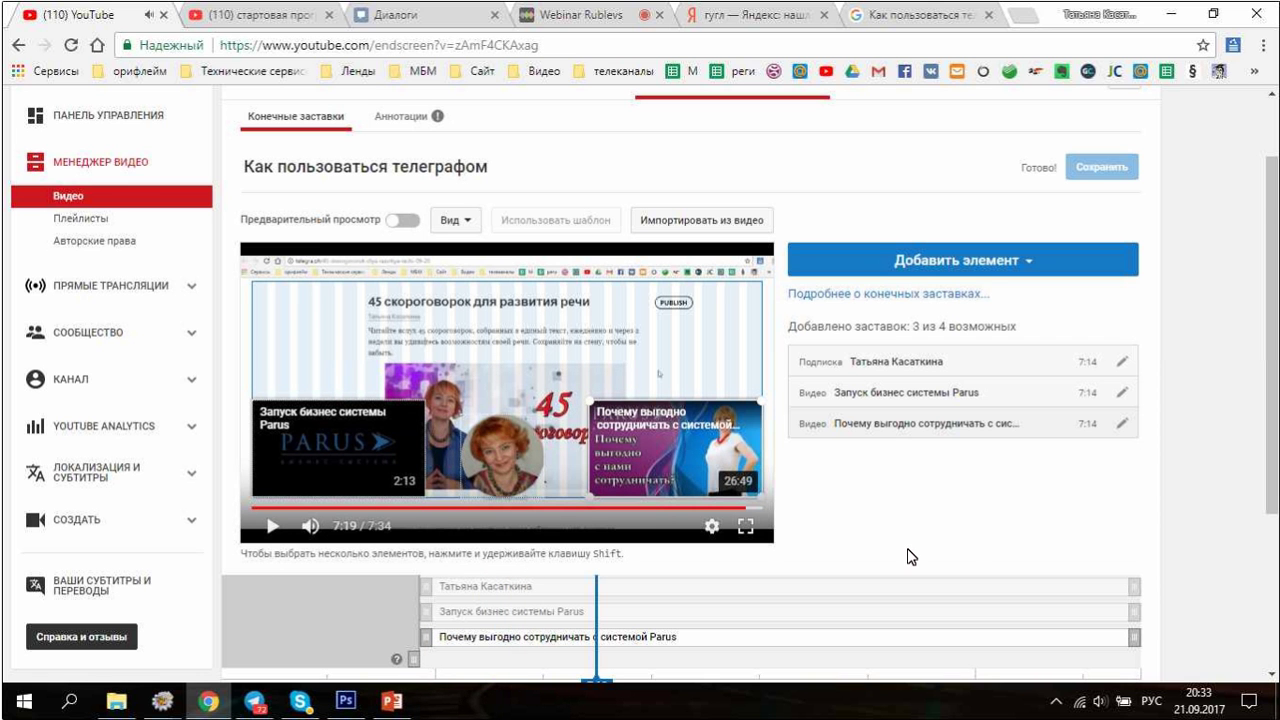
Try start times of 7:19 for the "Почему выгодно сотрудничать" video and 7:18 for the subscription element, and return both to 7:14.
{"action": "scroll", "coordinate": [907, 556], "scroll_direction": "down", "scroll_amount": 1}
{"action": "left_click_drag", "start_coordinate": [420, 540], "coordinate": [594, 541]}
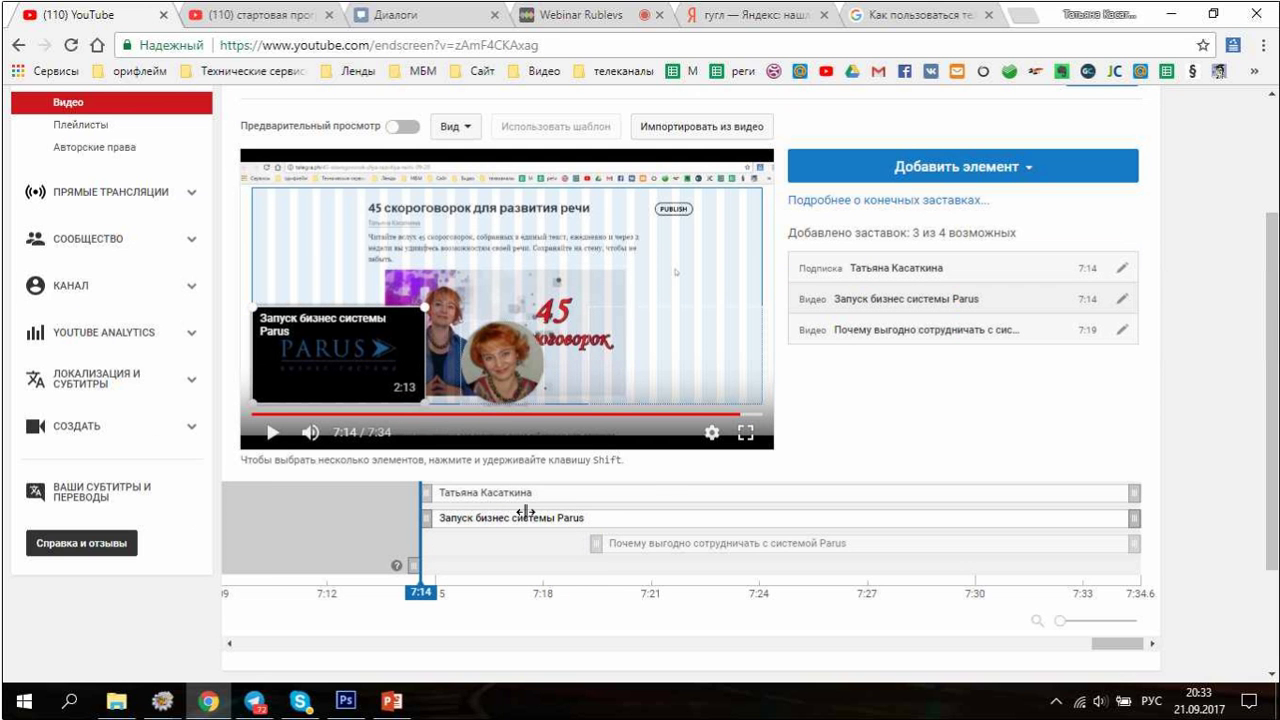
{"action": "mouse_move", "coordinate": [424, 488]}
{"action": "left_mouse_down"}
{"action": "mouse_move", "coordinate": [565, 491]}
{"action": "mouse_move", "coordinate": [427, 491]}
{"action": "left_mouse_up"}
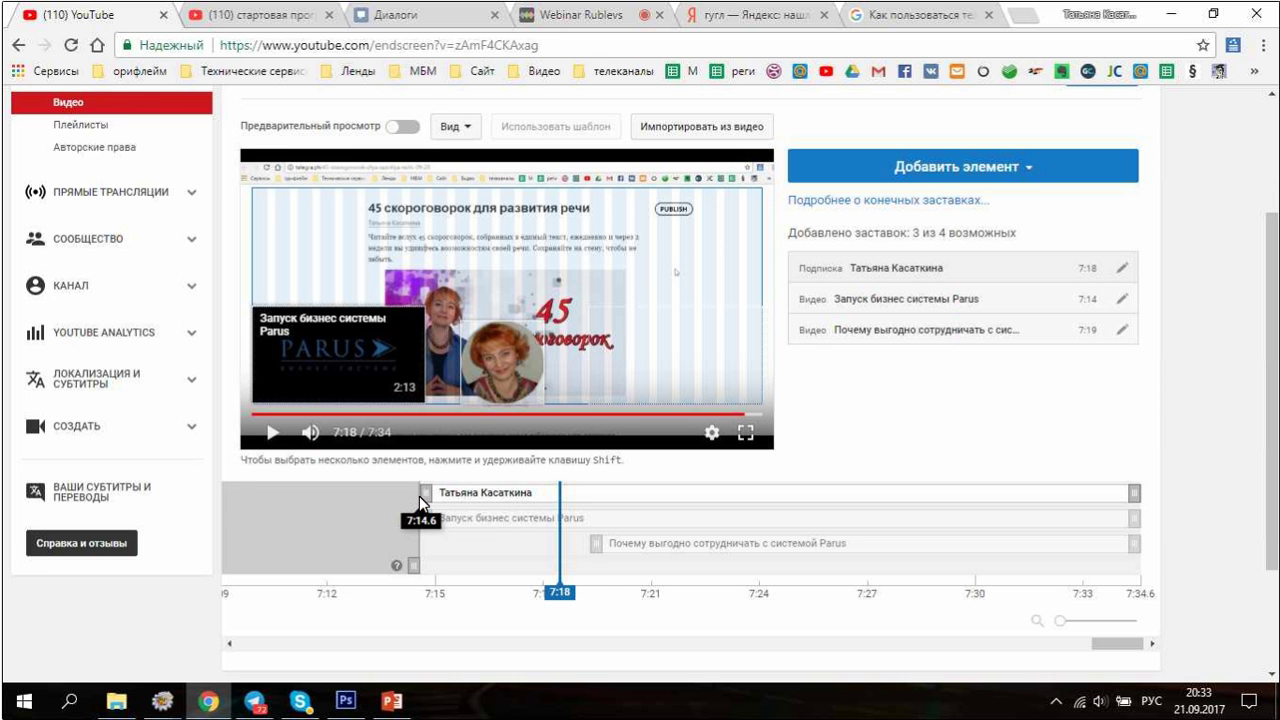
{"action": "left_click_drag", "start_coordinate": [419, 496], "coordinate": [419, 496]}
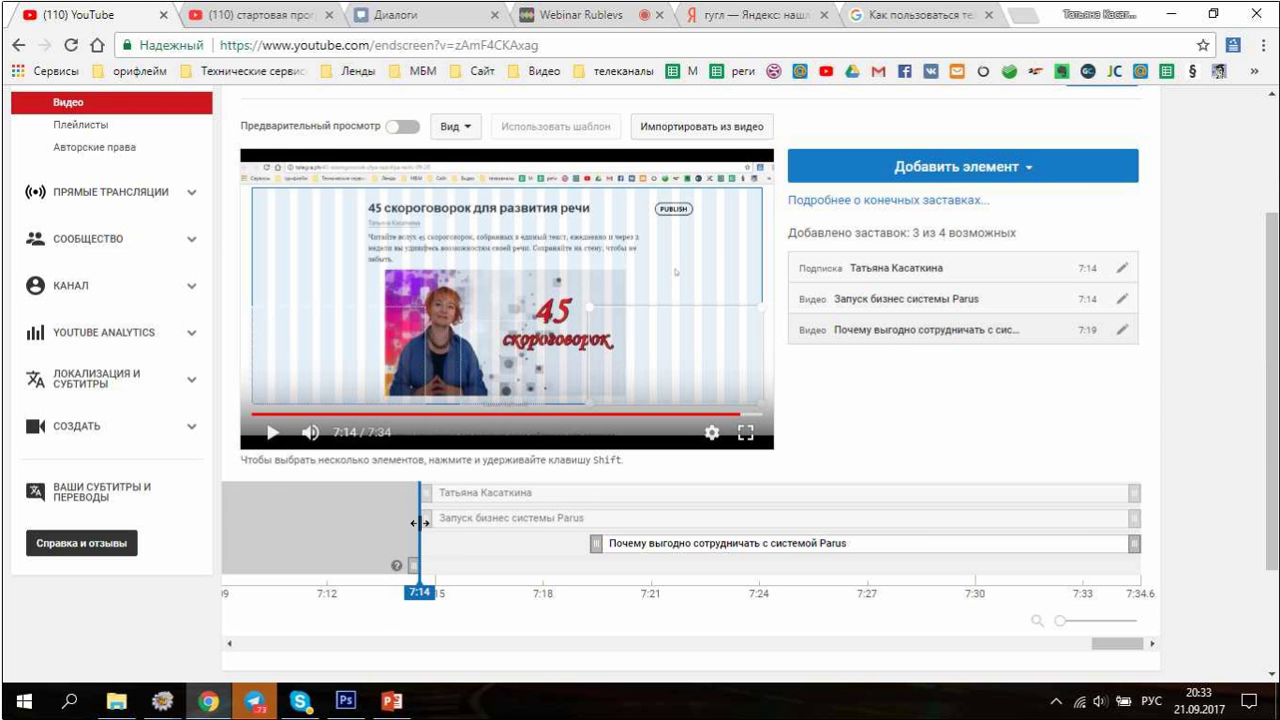
{"action": "left_click_drag", "start_coordinate": [597, 545], "coordinate": [420, 526]}
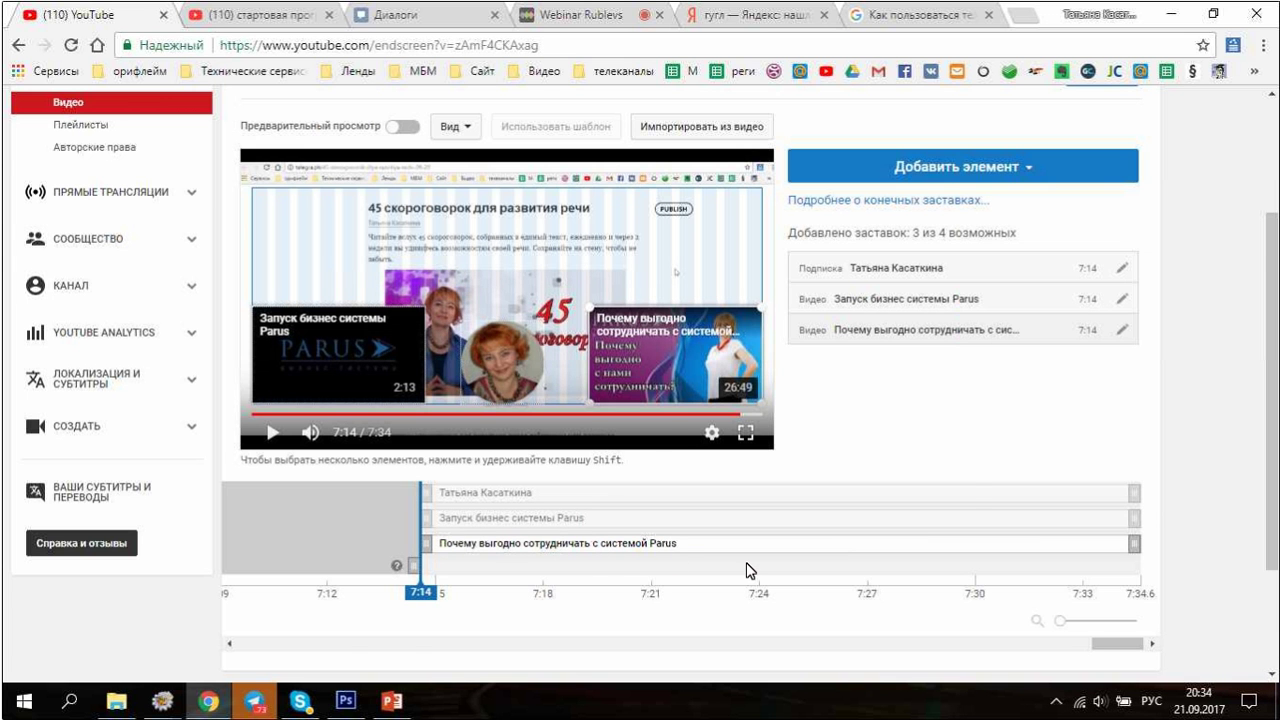
Review the end screen layout and element timeline, and save the end screen changes.
{"action": "scroll", "coordinate": [751, 570], "scroll_direction": "down", "scroll_amount": 2}
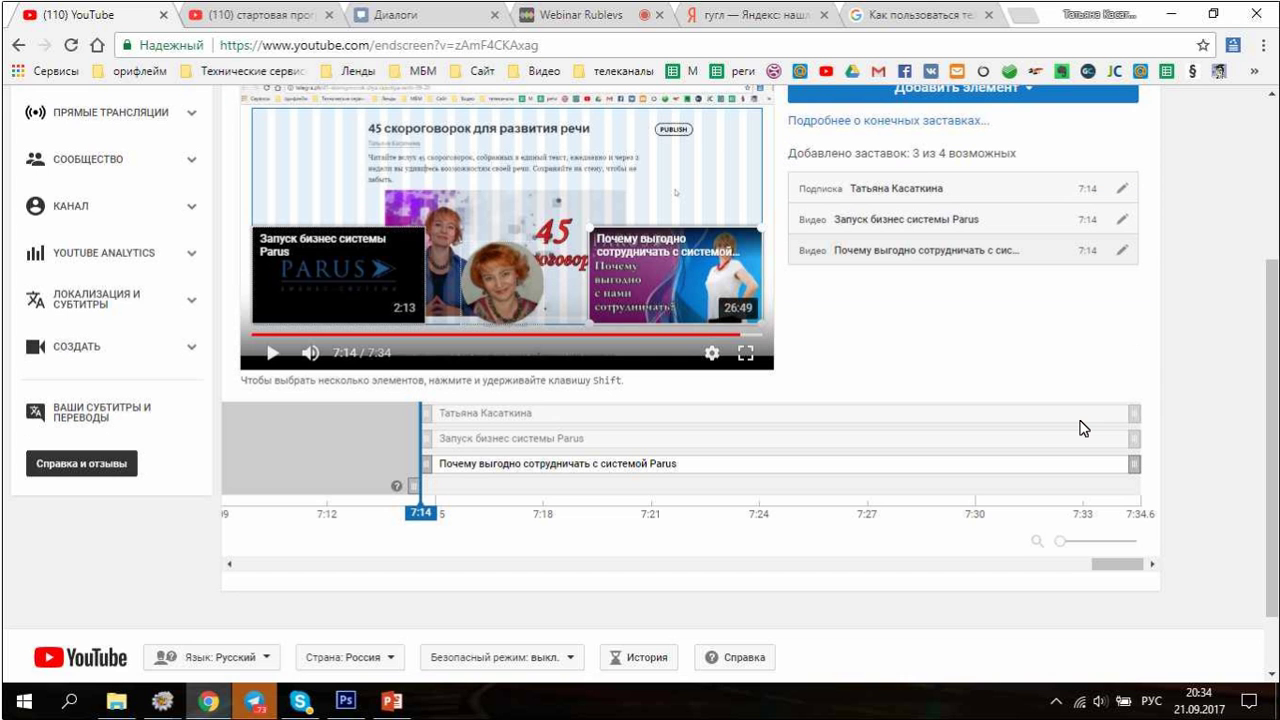
{"action": "scroll", "coordinate": [1082, 428], "scroll_direction": "up", "scroll_amount": 3}
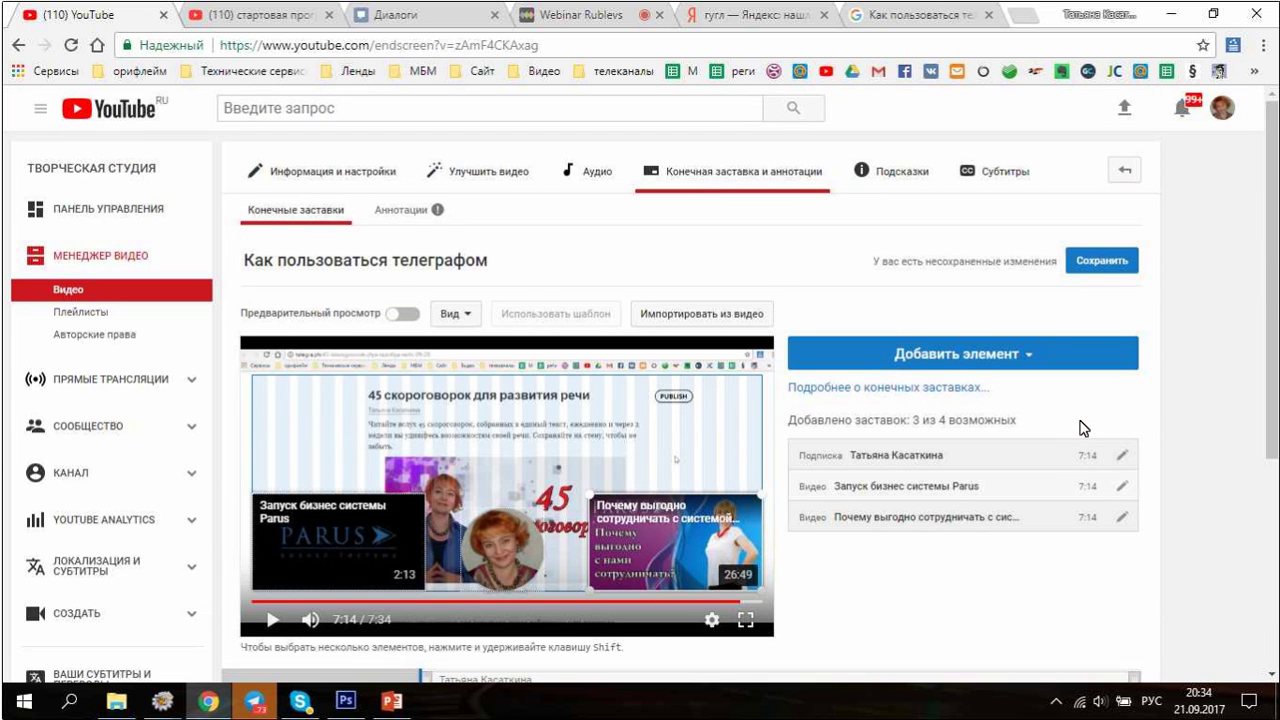
{"action": "scroll", "coordinate": [1049, 451], "scroll_direction": "down", "scroll_amount": 4}
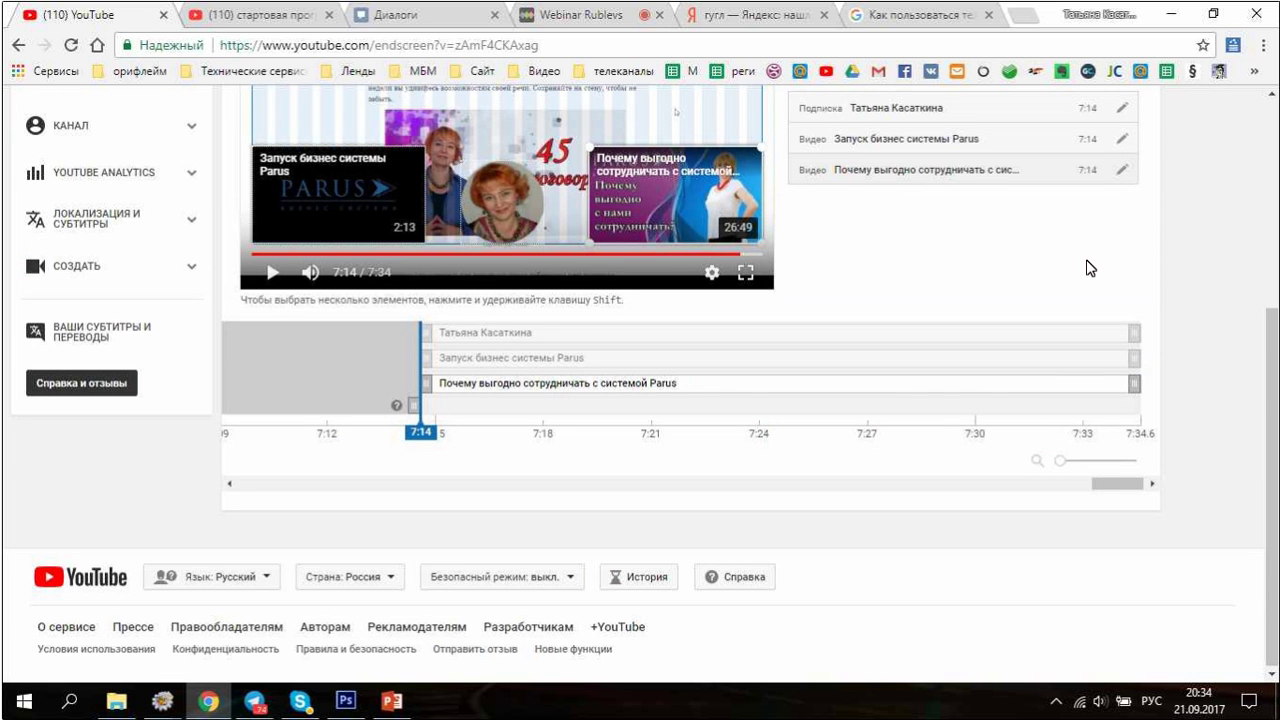
{"action": "scroll", "coordinate": [1088, 268], "scroll_direction": "up", "scroll_amount": 2}
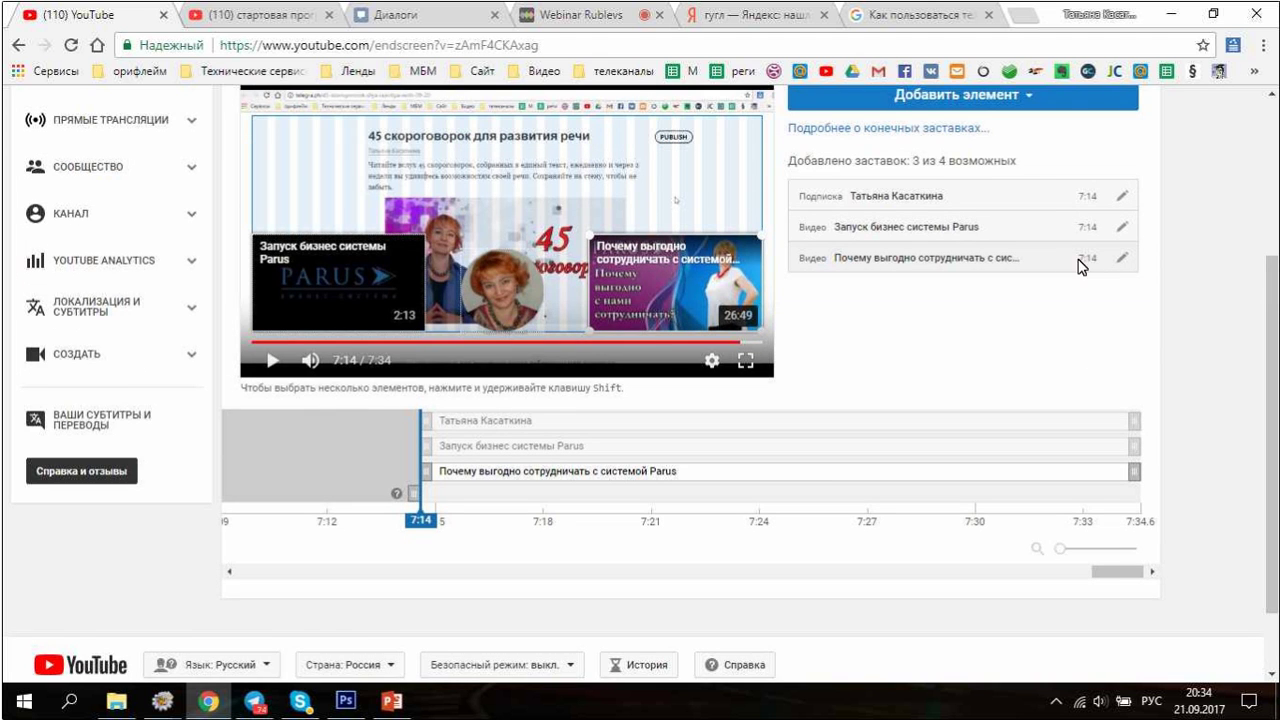
{"action": "scroll", "coordinate": [920, 258], "scroll_direction": "up", "scroll_amount": 3}
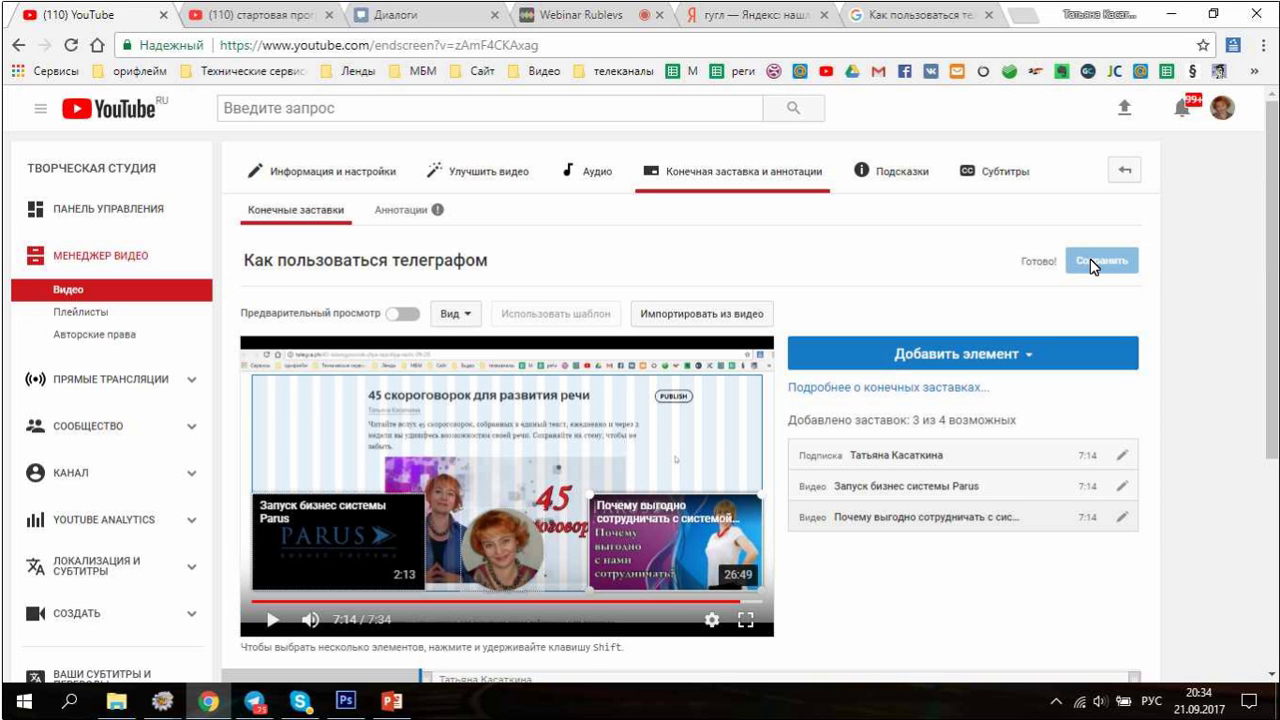
Search YouTube for the channel owner's full name and look through the results for the owner's videos.
{"action": "left_click", "coordinate": [361, 112]}
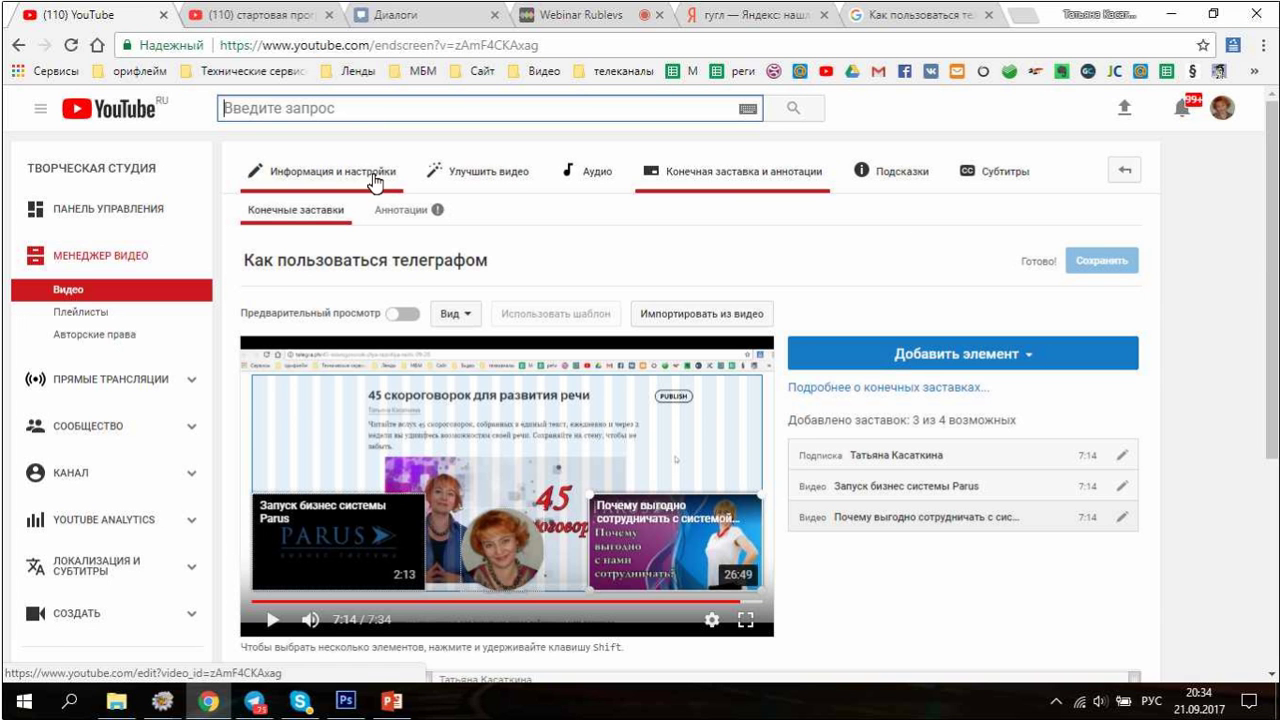
{"action": "type", "text": "татьян"}
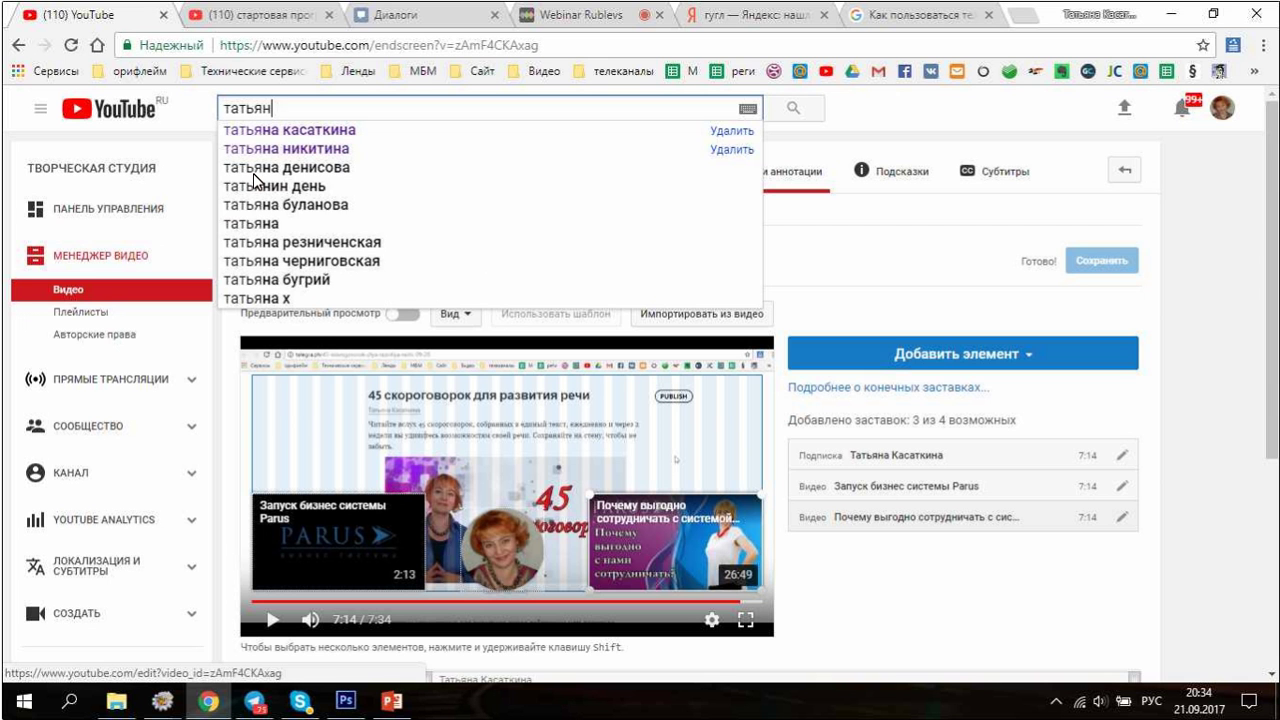
{"action": "type", "text": "а касаткина"}
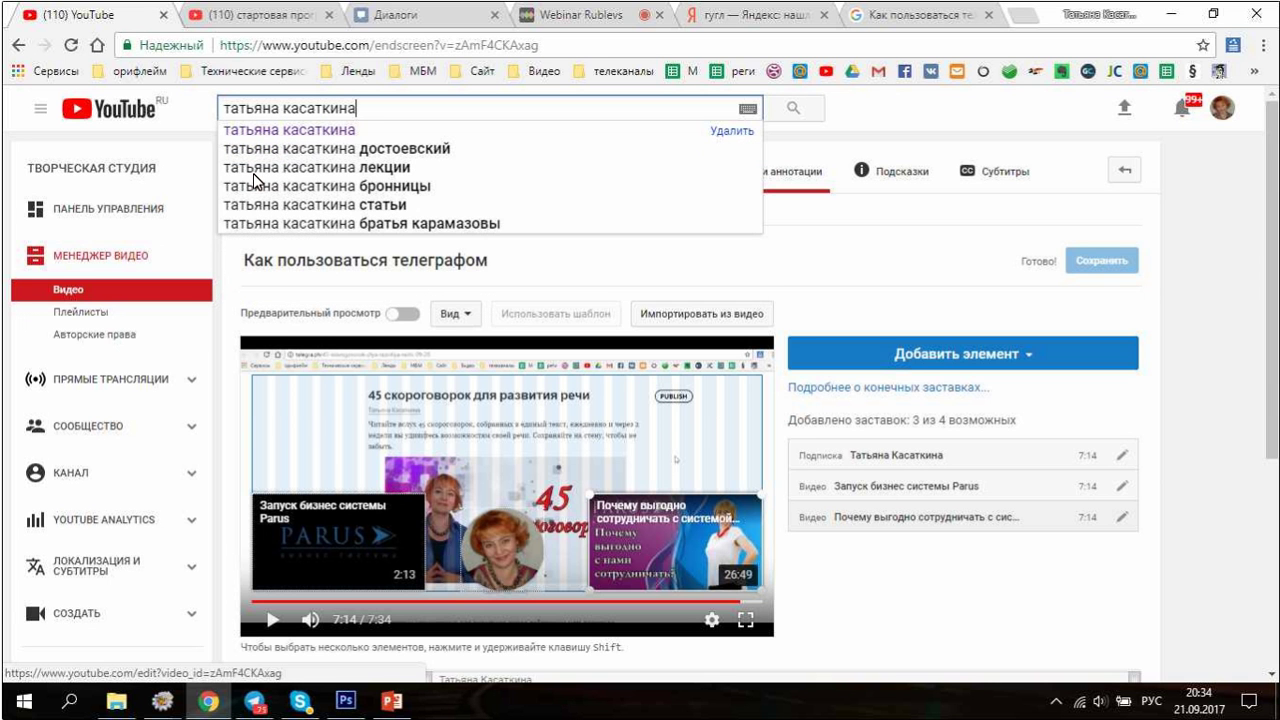
{"action": "key", "text": "Return"}
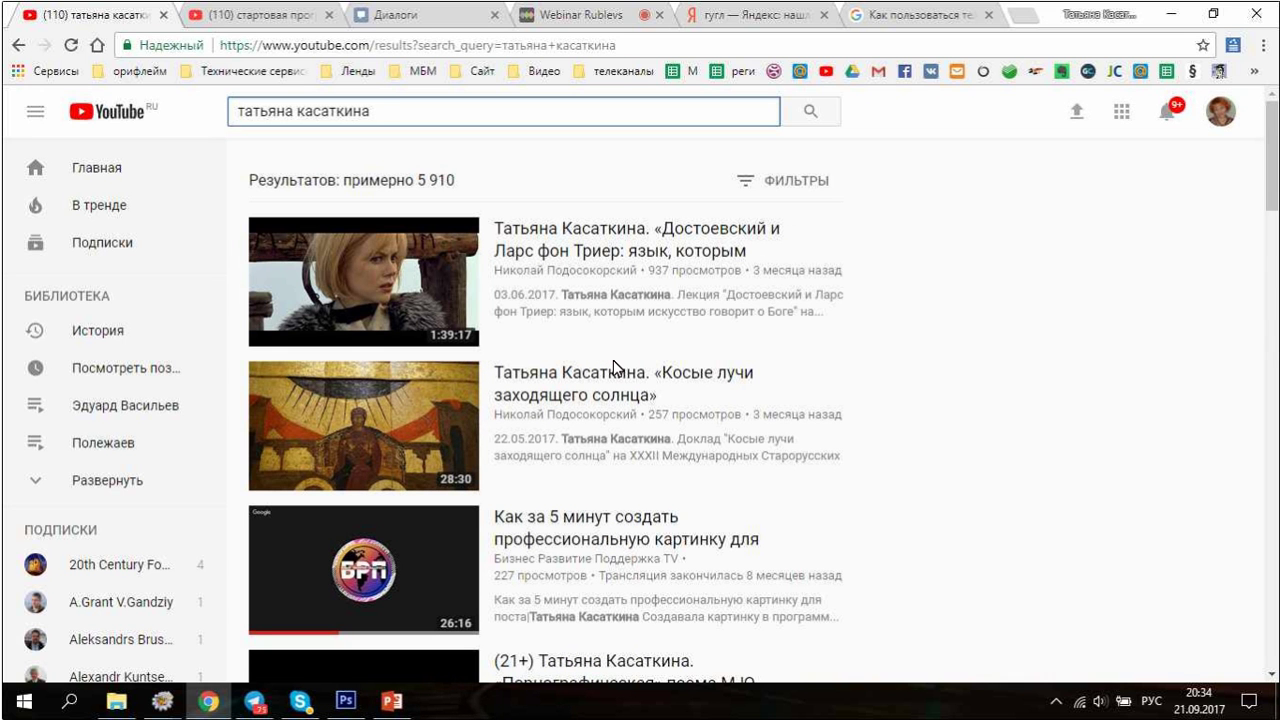
{"action": "scroll", "coordinate": [613, 366], "scroll_direction": "down", "scroll_amount": 1}
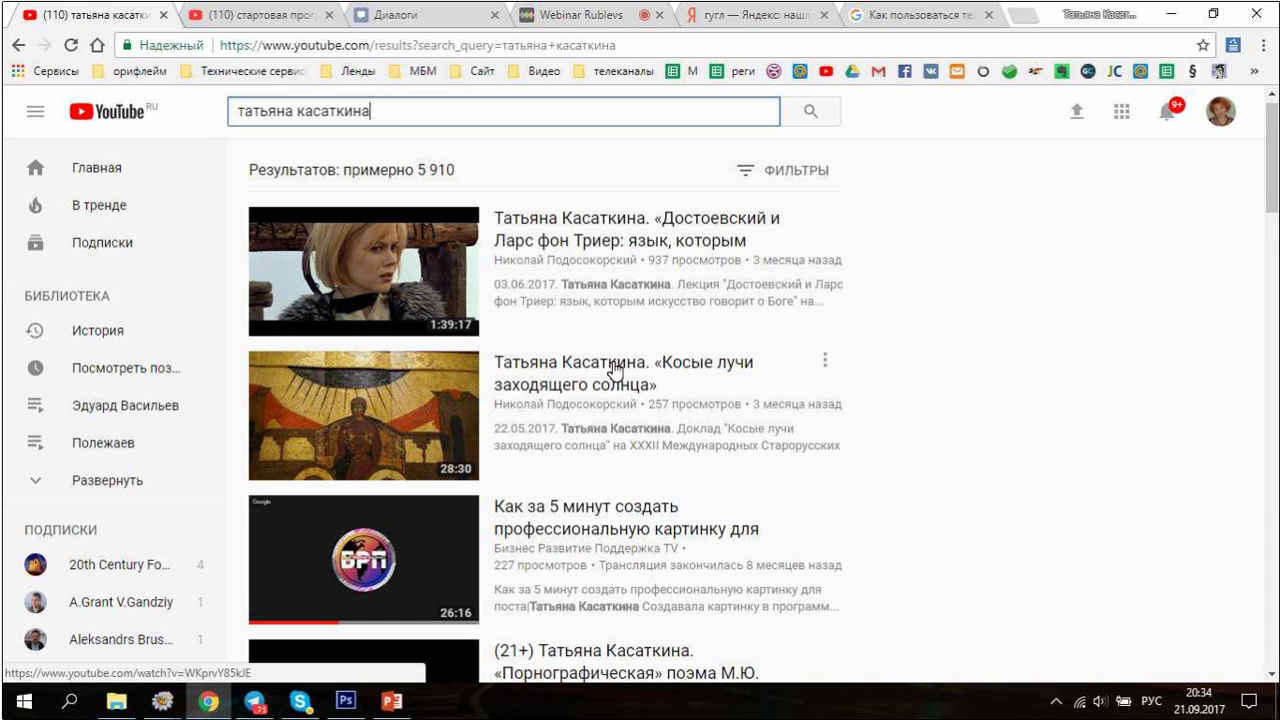
{"action": "scroll", "coordinate": [613, 366], "scroll_direction": "down", "scroll_amount": 2}
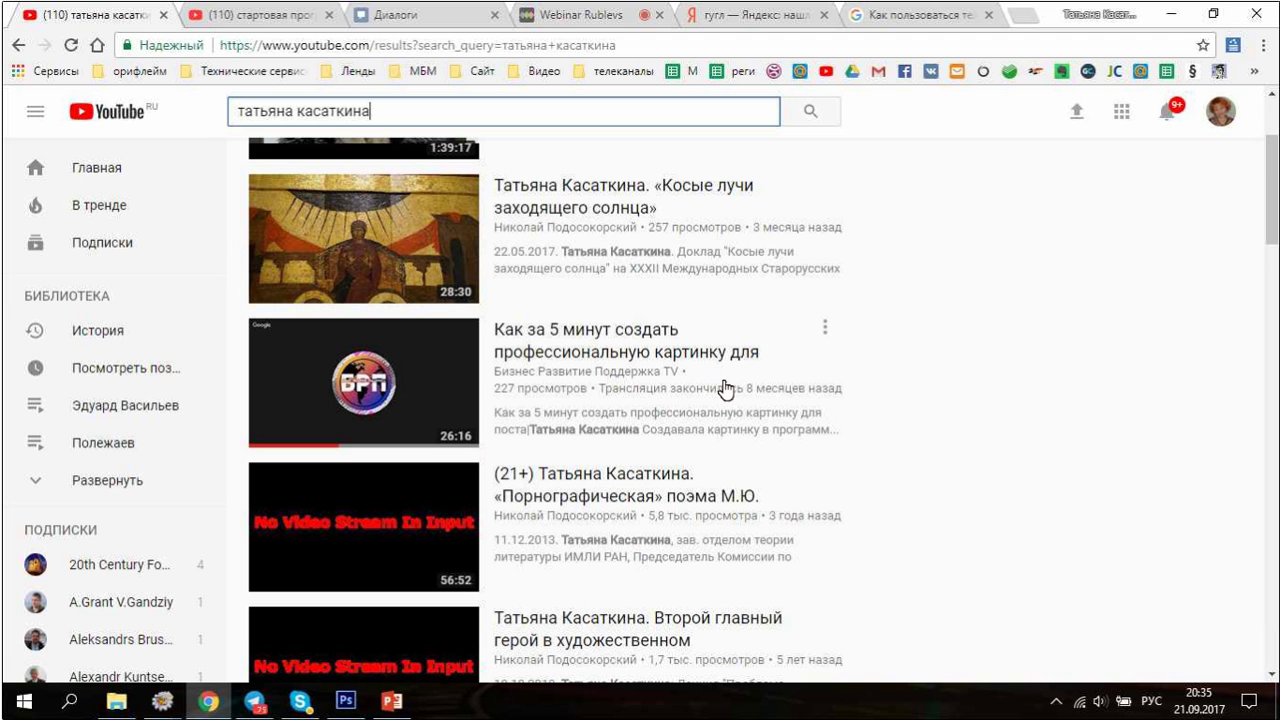
{"action": "scroll", "coordinate": [718, 388], "scroll_direction": "up", "scroll_amount": 2}
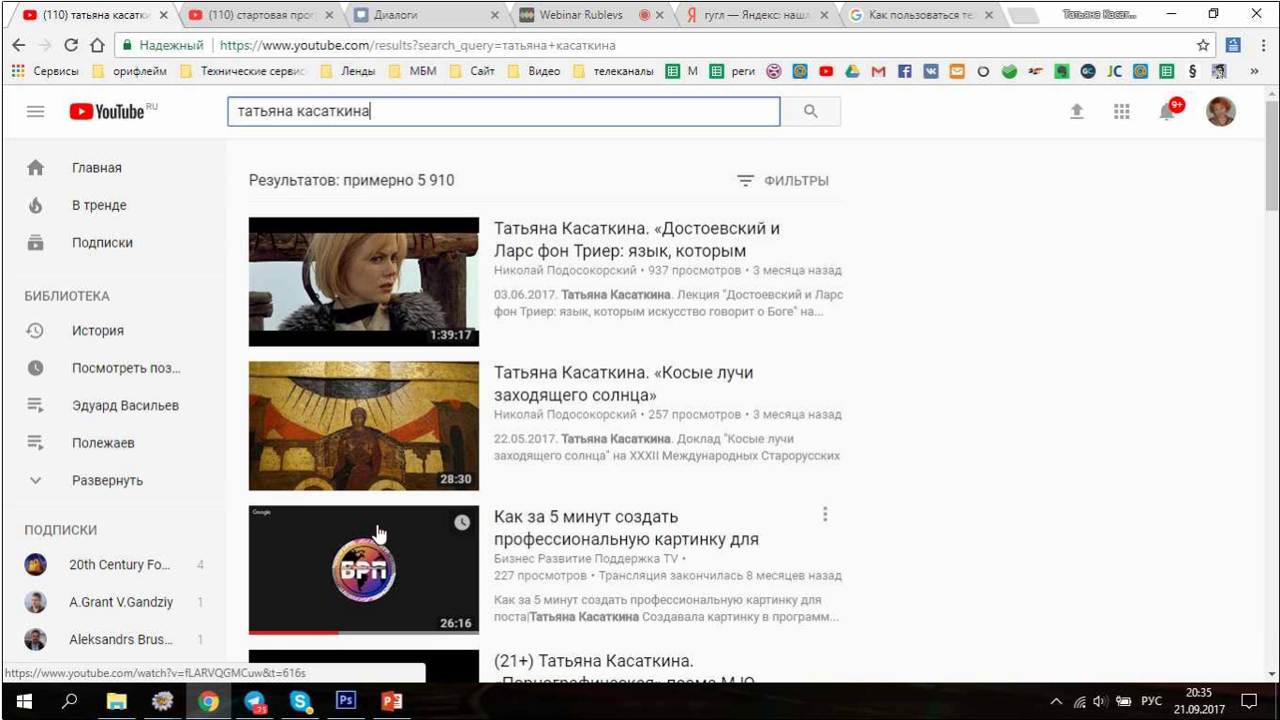
{"action": "scroll", "coordinate": [562, 578], "scroll_direction": "down", "scroll_amount": 2}
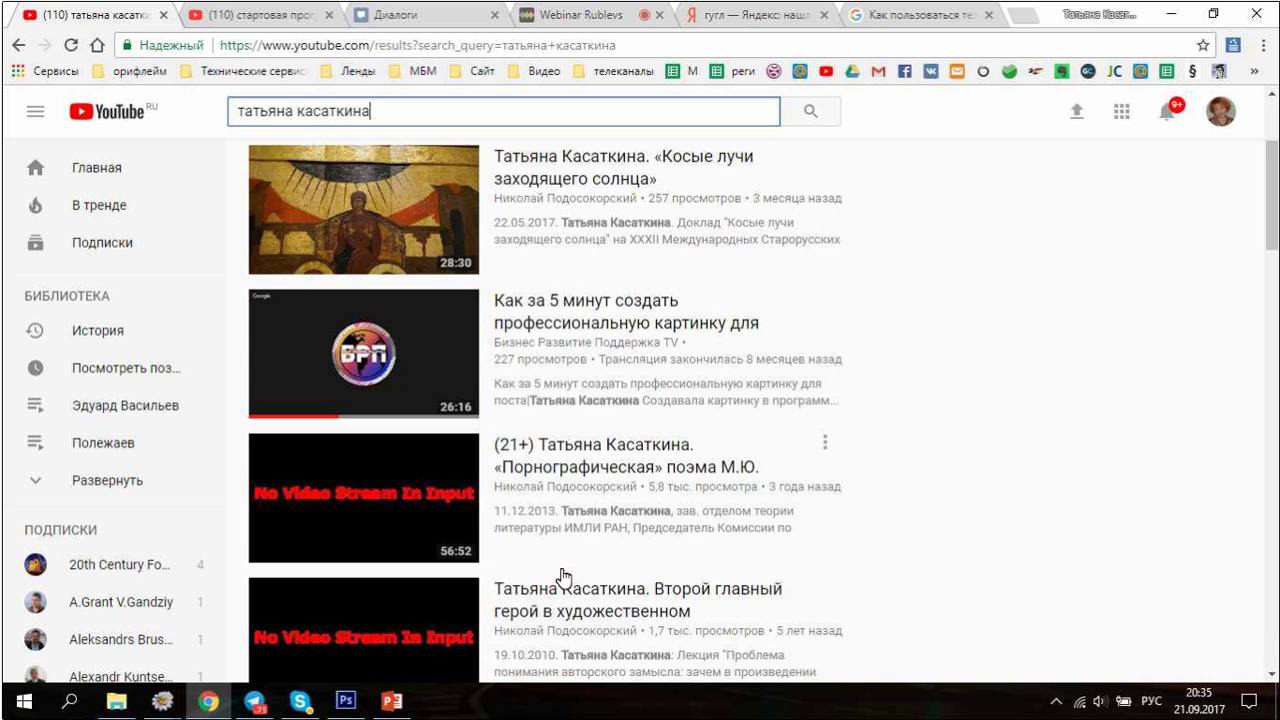
{"action": "scroll", "coordinate": [587, 543], "scroll_direction": "down", "scroll_amount": 8}
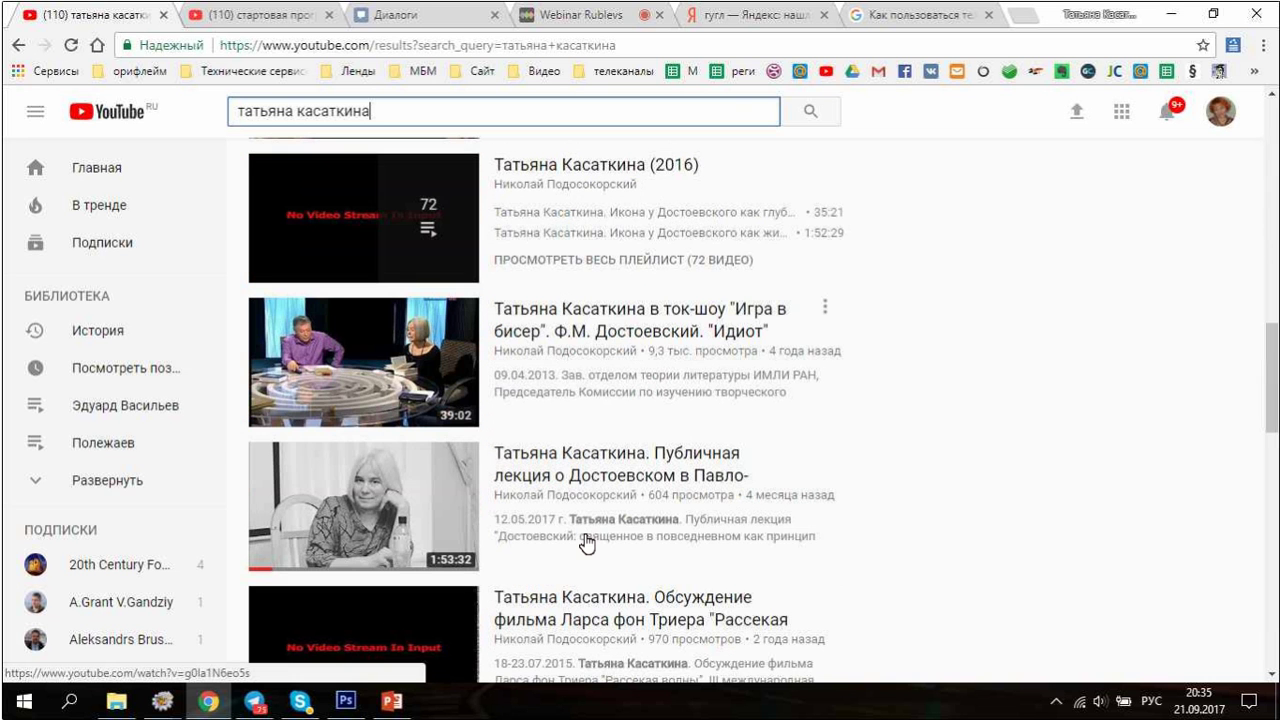
{"action": "scroll", "coordinate": [593, 512], "scroll_direction": "down", "scroll_amount": 5}
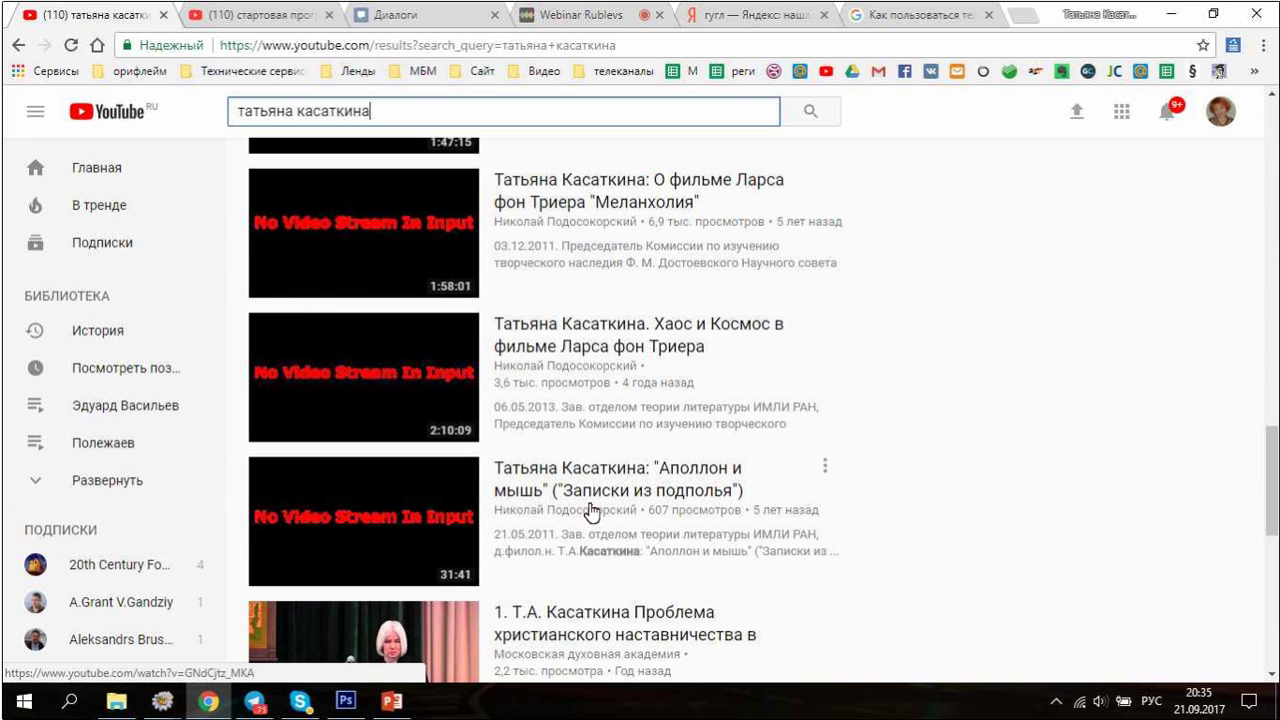